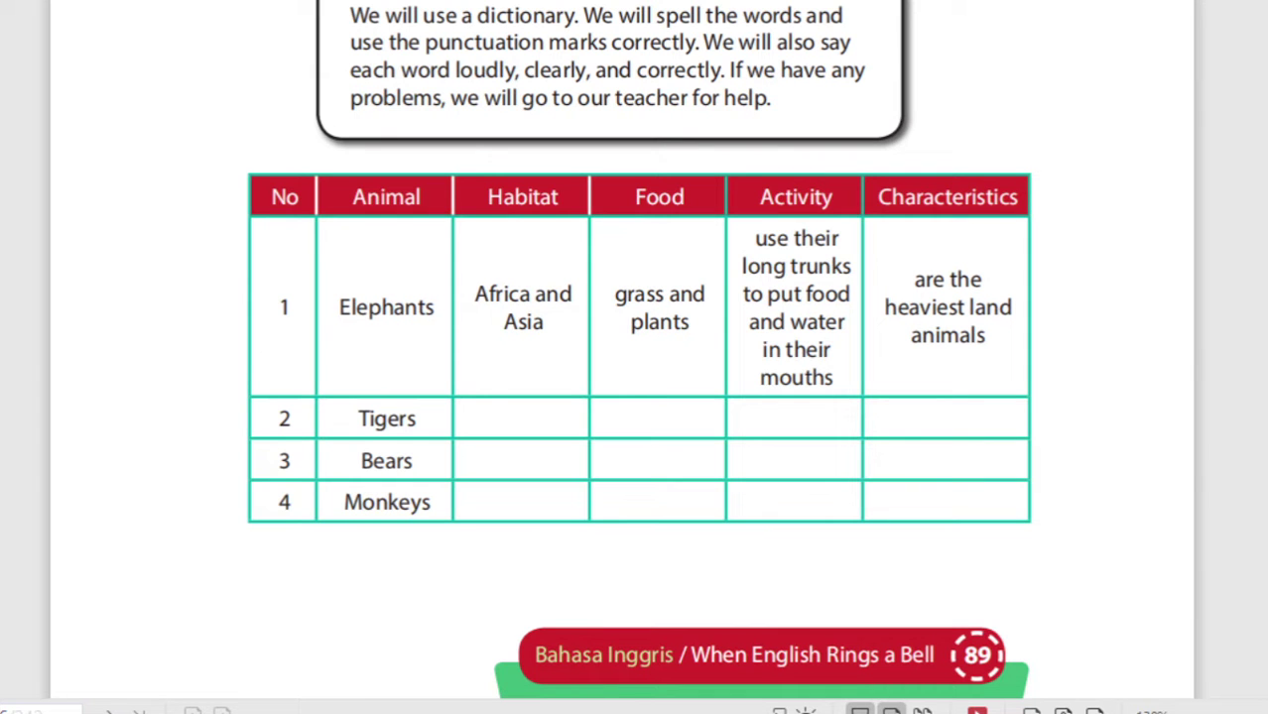
Step: Scroll down to the Observing & Asking Questions section with the rabbit example table
scroll(431, 526, "down", 15)
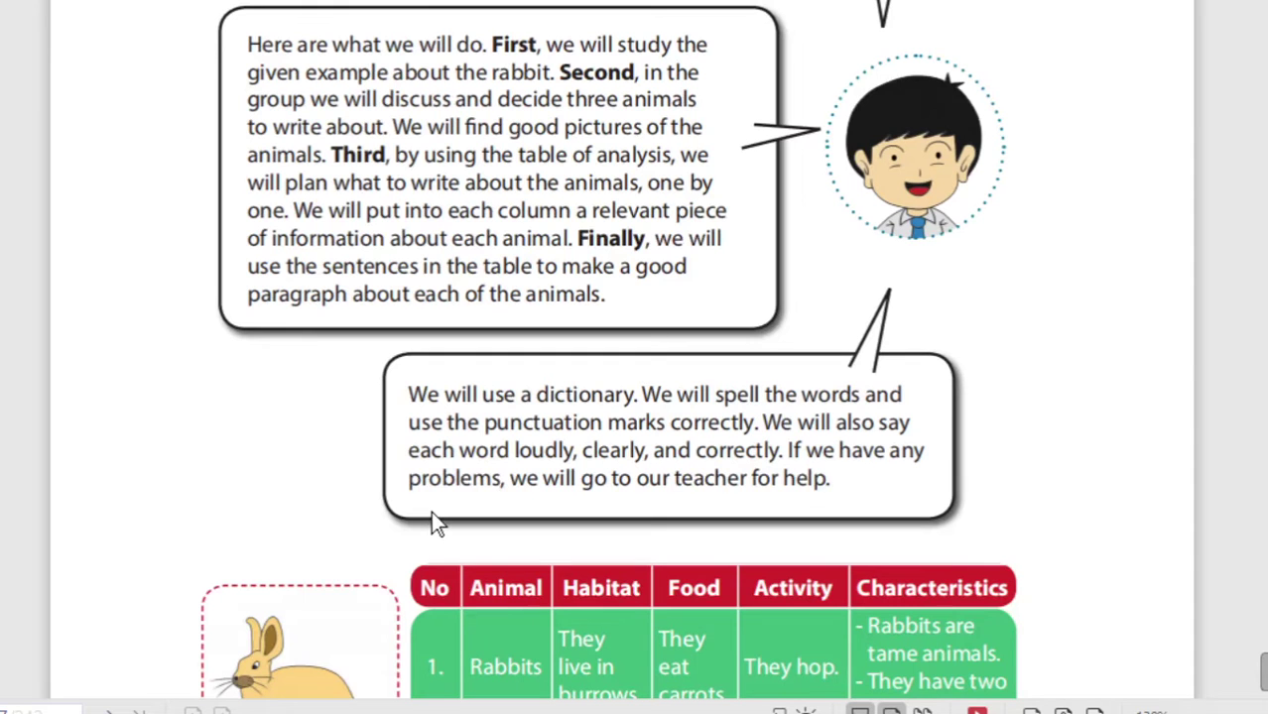
Step: Scroll down past the speech bubbles to the zoo-keeper routine pictures at the bottom of page 91
scroll(432, 516, "down", 10)
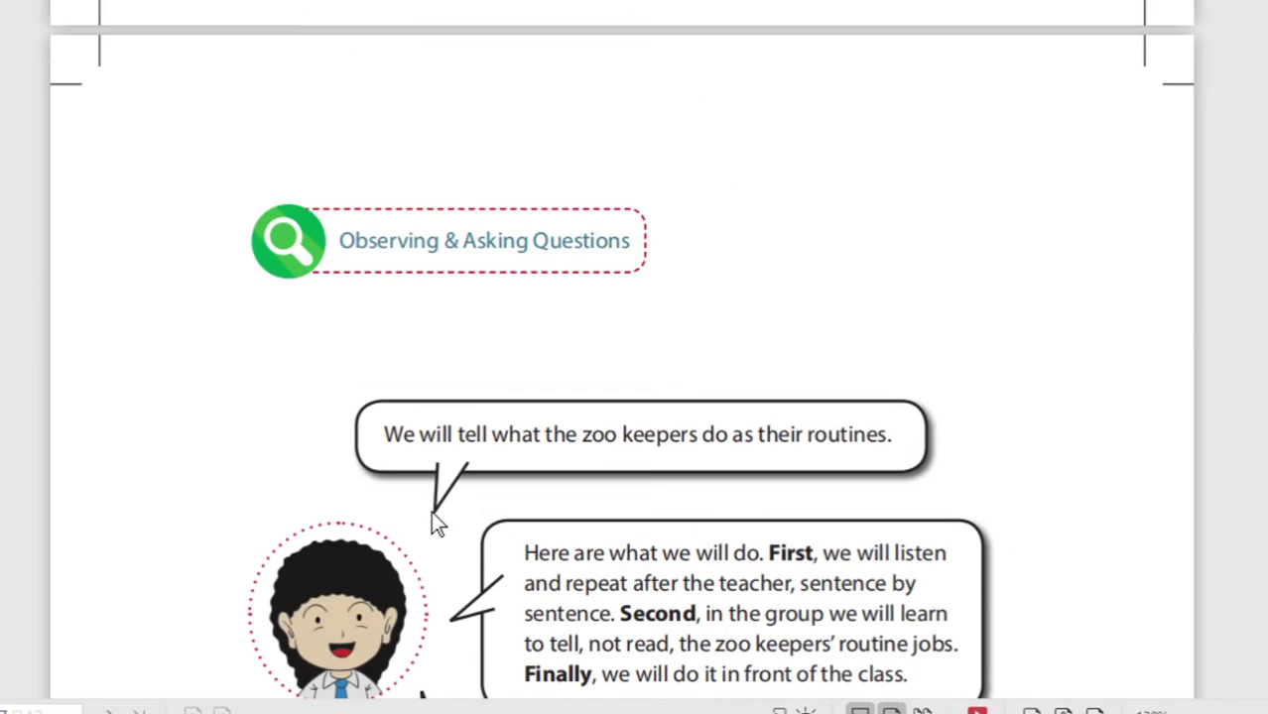
scroll(1078, 368, "up", 5)
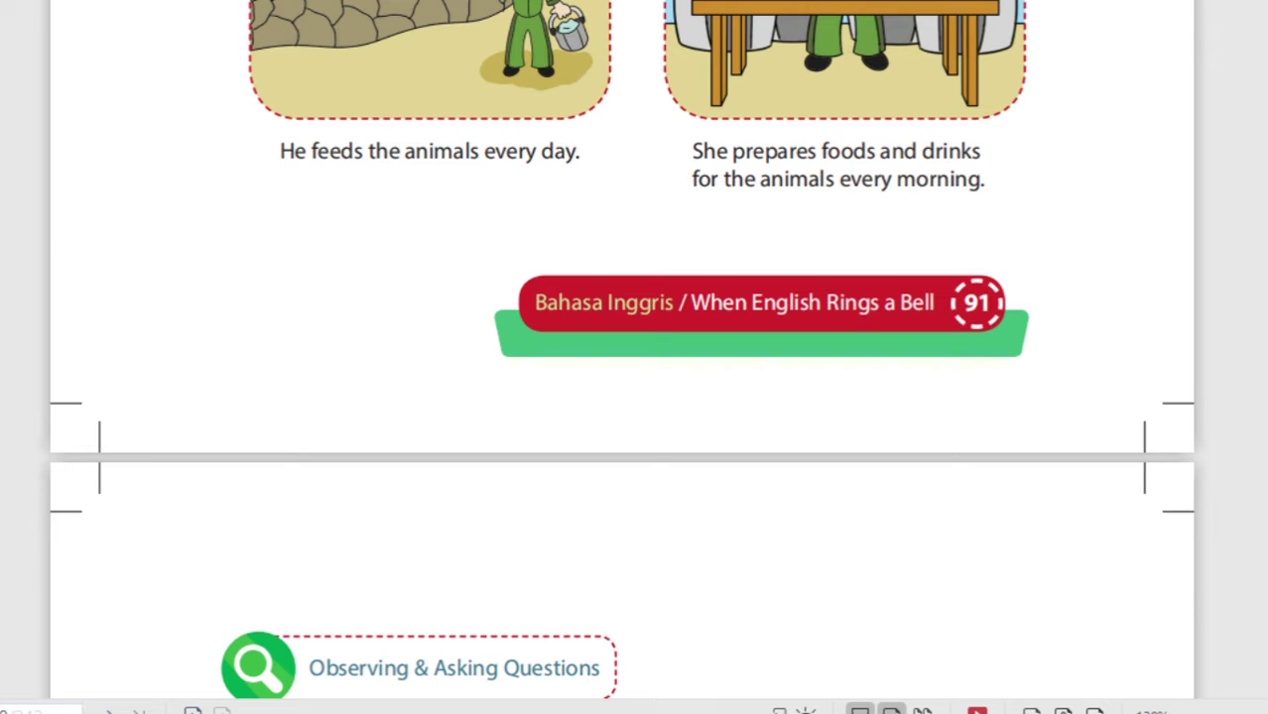
Step: Bring back the speech bubbles outlining listen-and-repeat, telling routines in groups, then presenting
scroll(1088, 202, "up", 10)
scroll(1088, 202, "up", 4)
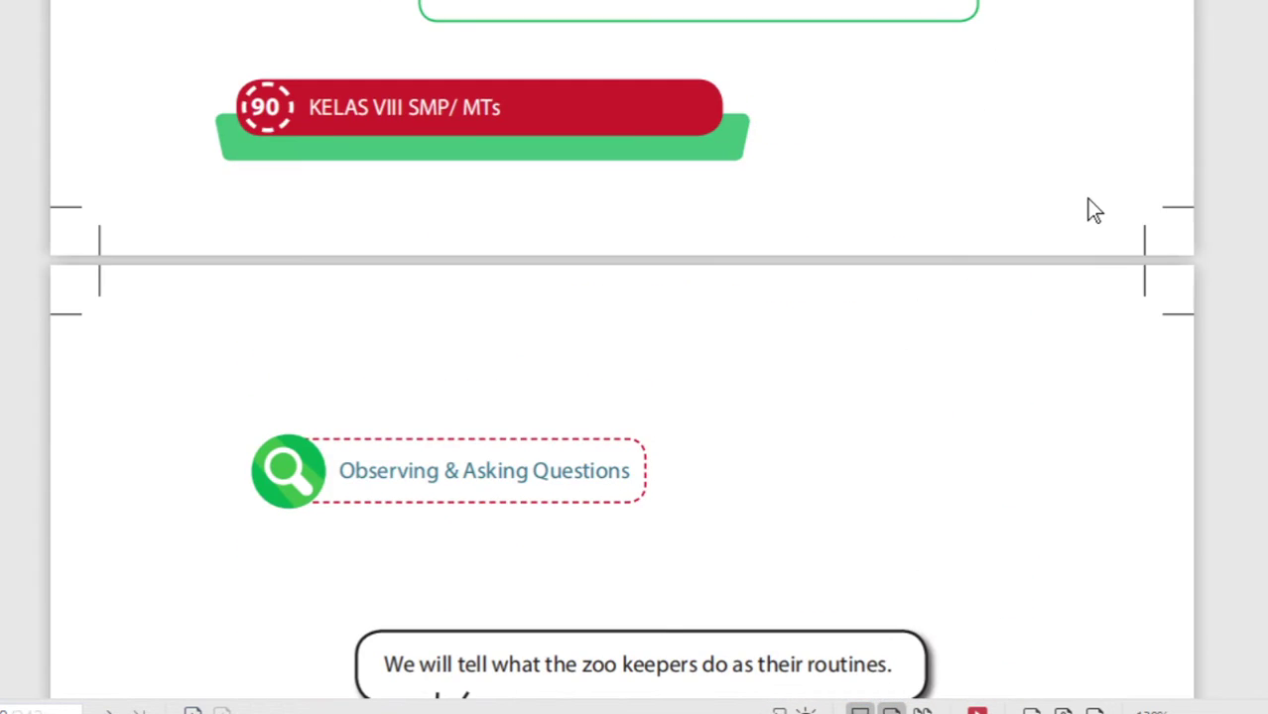
scroll(1095, 369, "down", 9)
scroll(1094, 369, "down", 5)
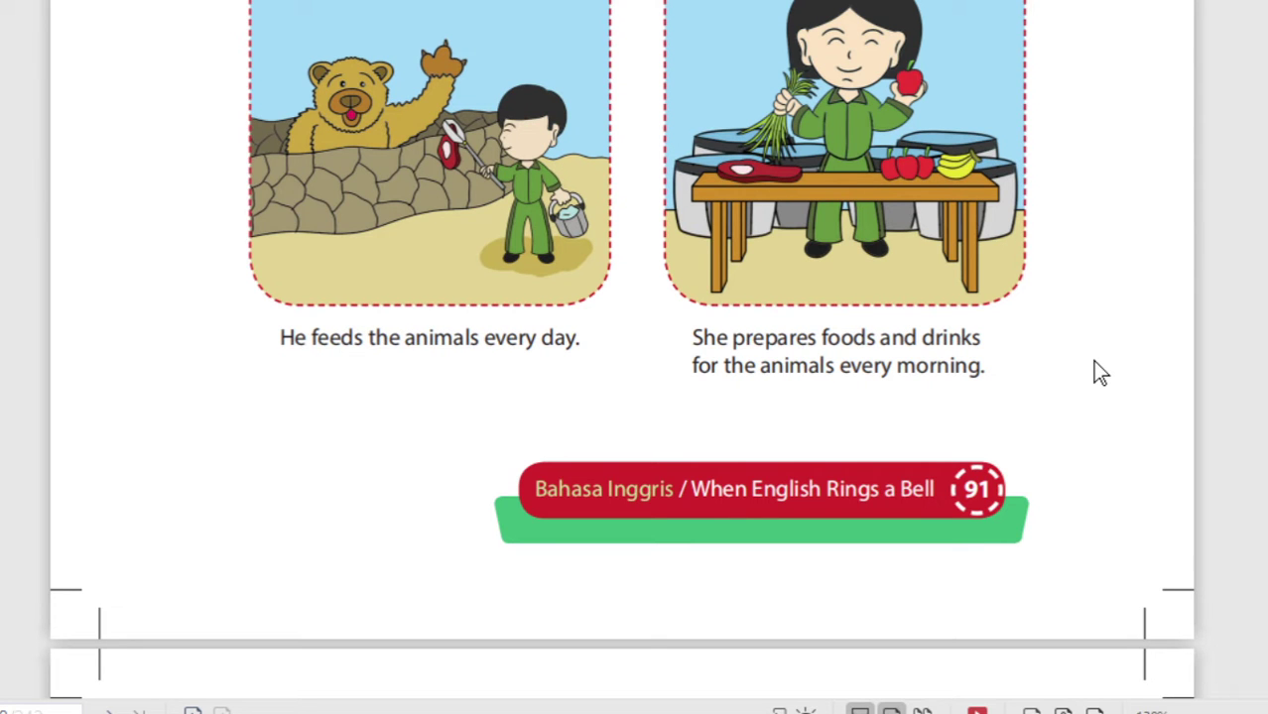
scroll(1094, 363, "up", 10)
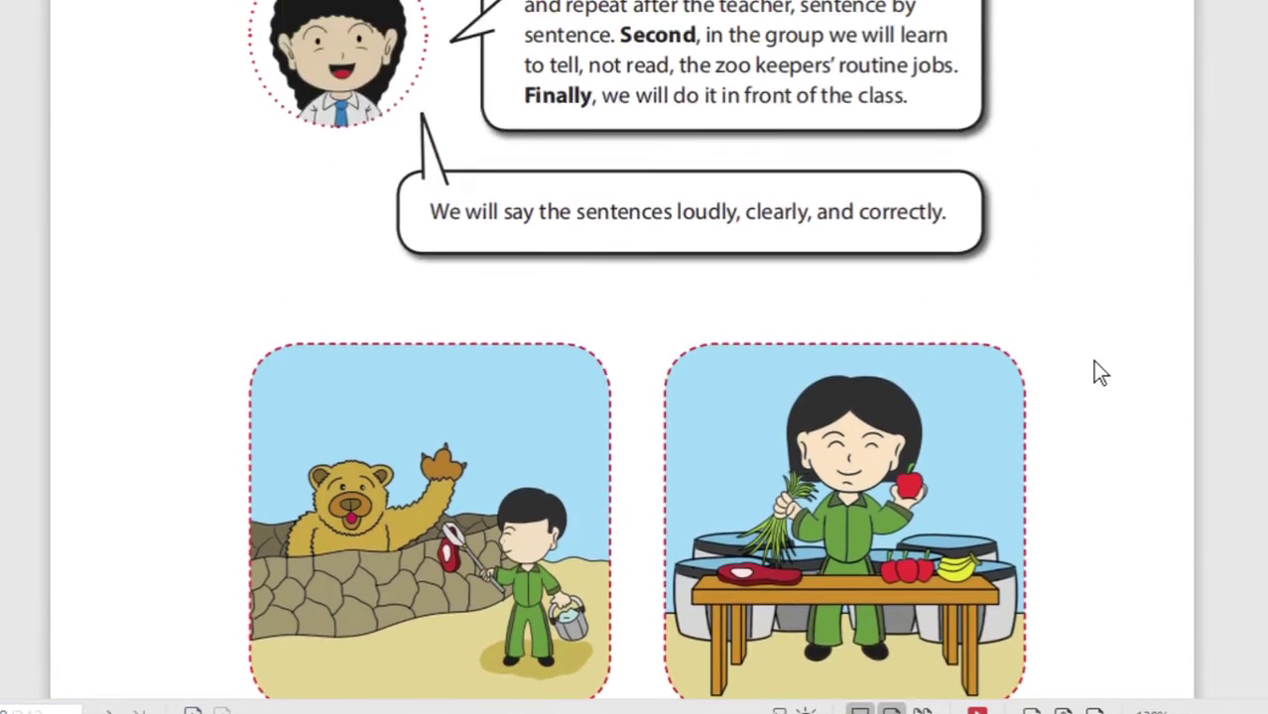
scroll(1093, 362, "up", 3)
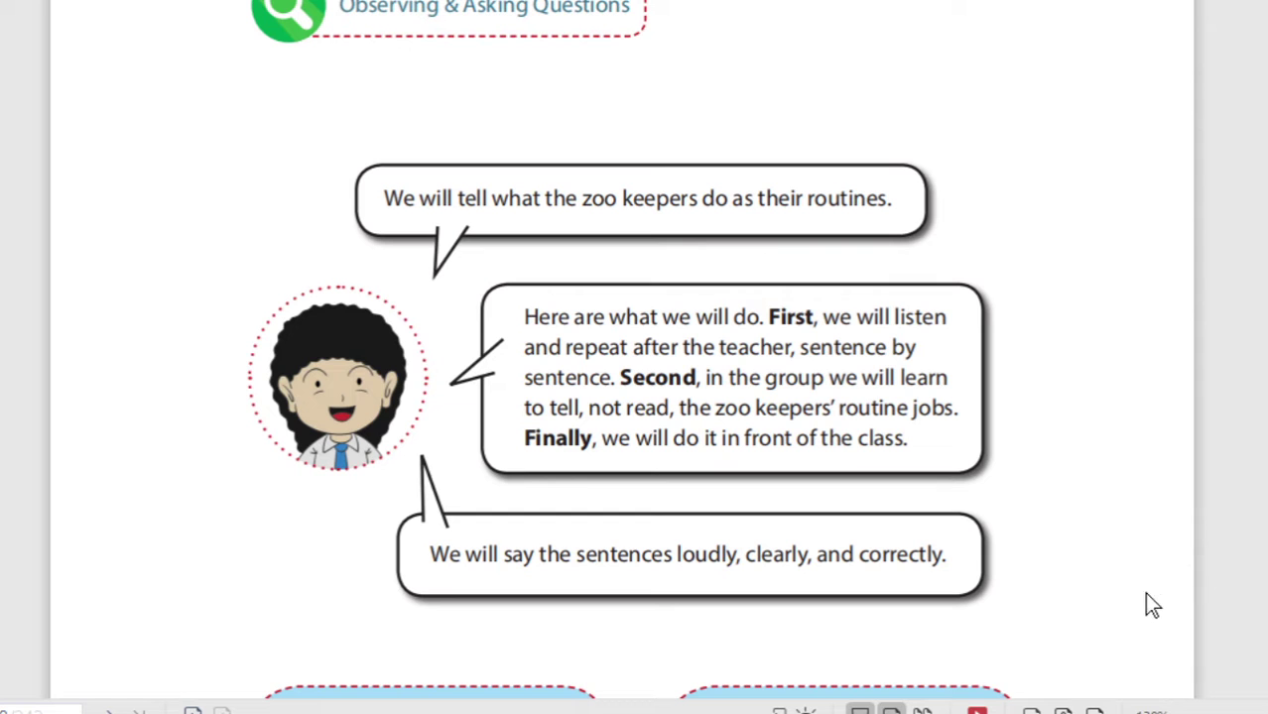
Step: Scroll up to page 89's animal table listing Elephants, Tigers, Bears and Monkeys
scroll(1178, 545, "up", 3)
scroll(1178, 546, "up", 2)
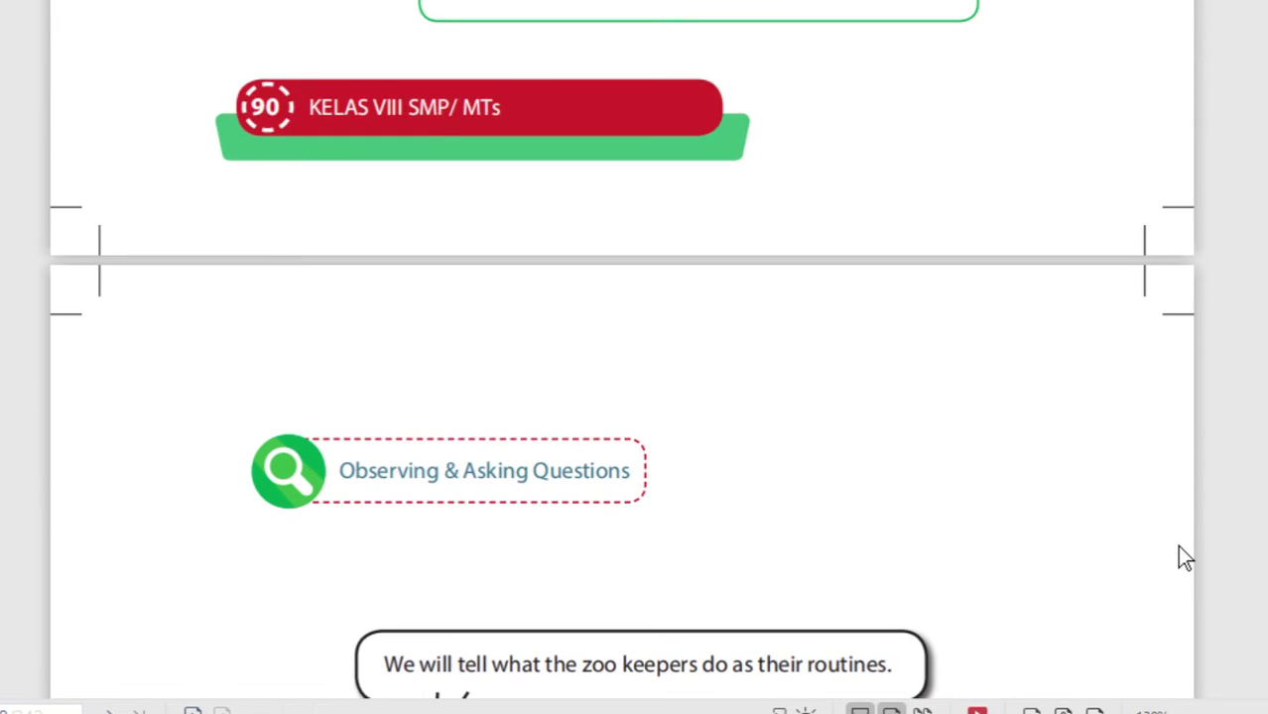
scroll(1178, 547, "up", 5)
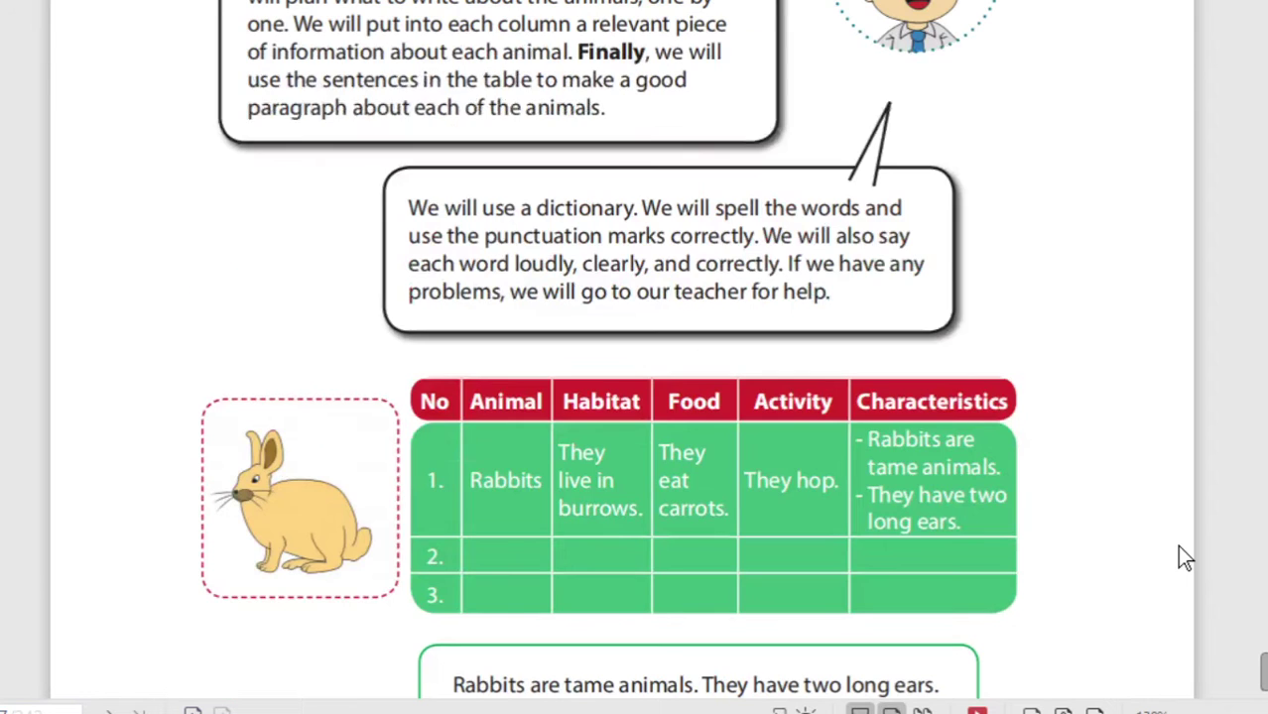
scroll(1179, 557, "up", 5)
scroll(1178, 558, "up", 1)
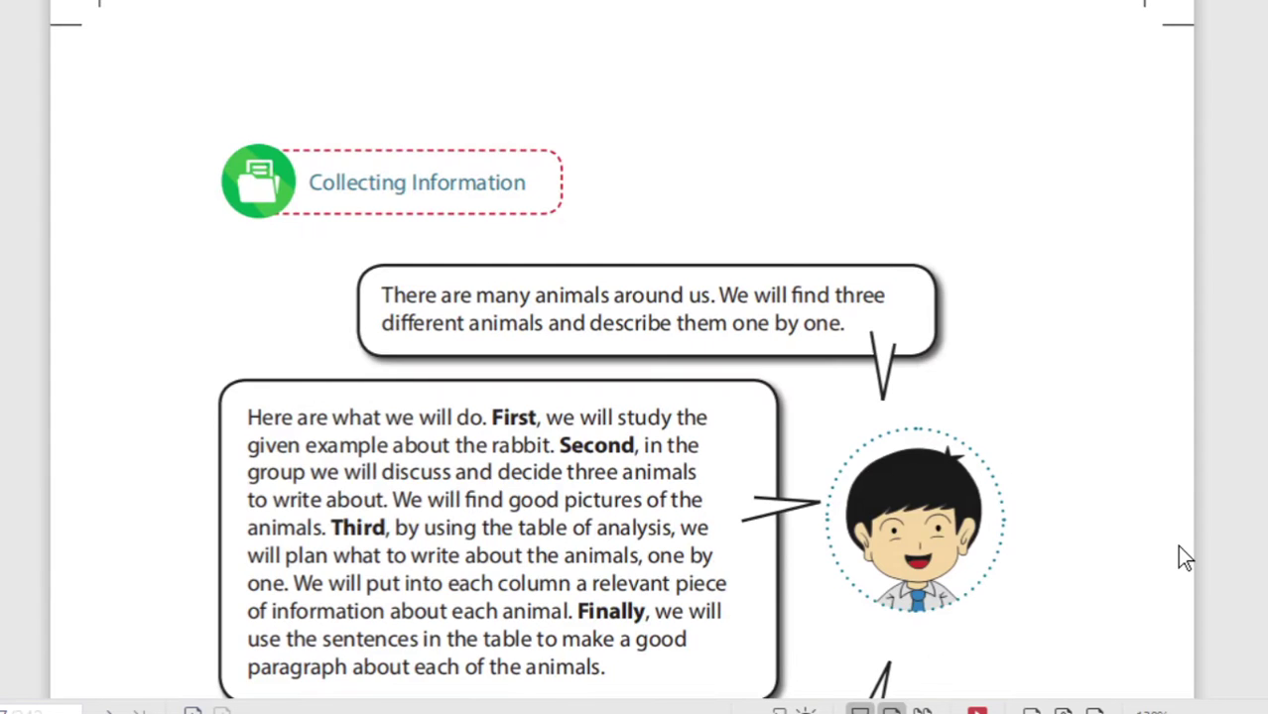
scroll(1178, 557, "up", 3)
scroll(1179, 557, "up", 3)
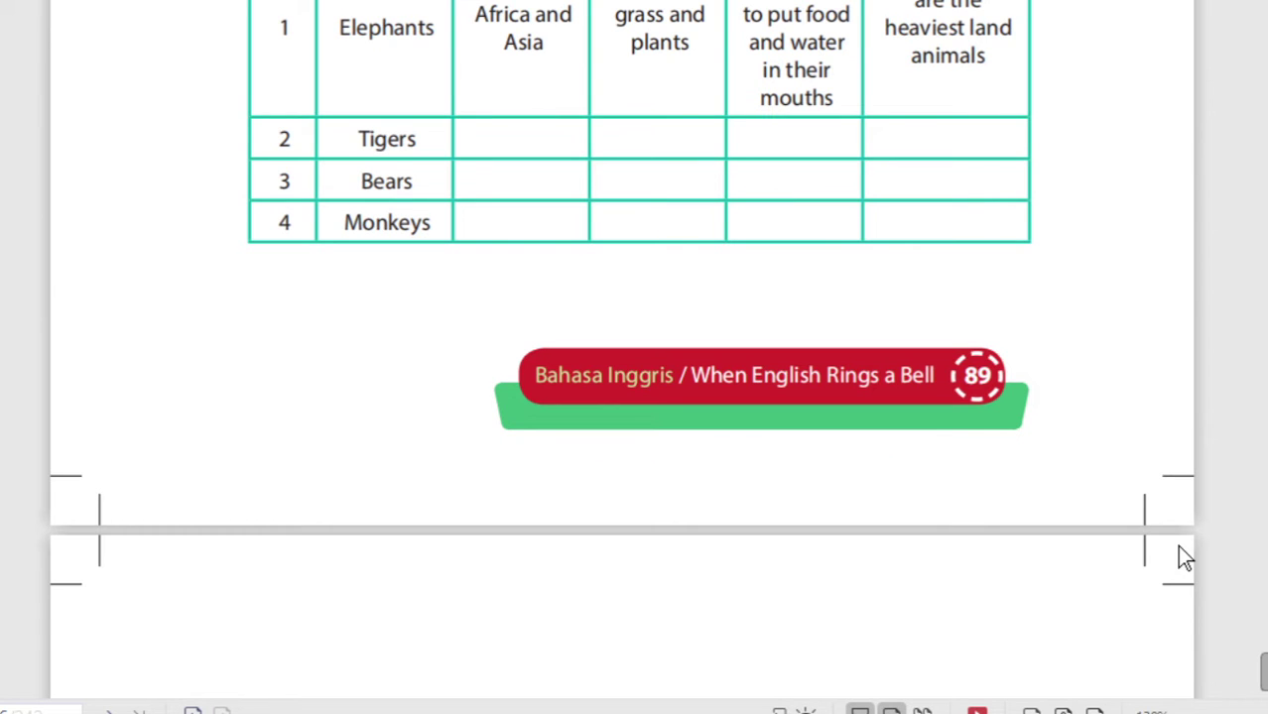
scroll(1178, 557, "up", 3)
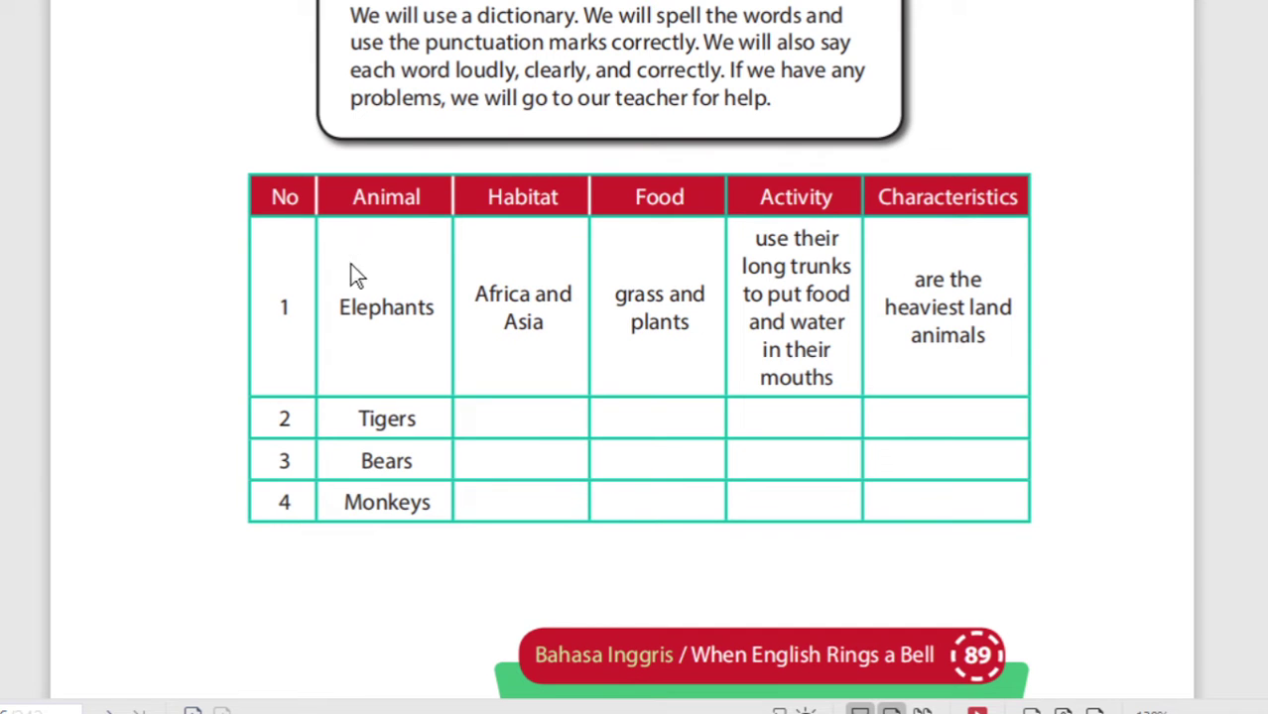
scroll(363, 271, "up", 2)
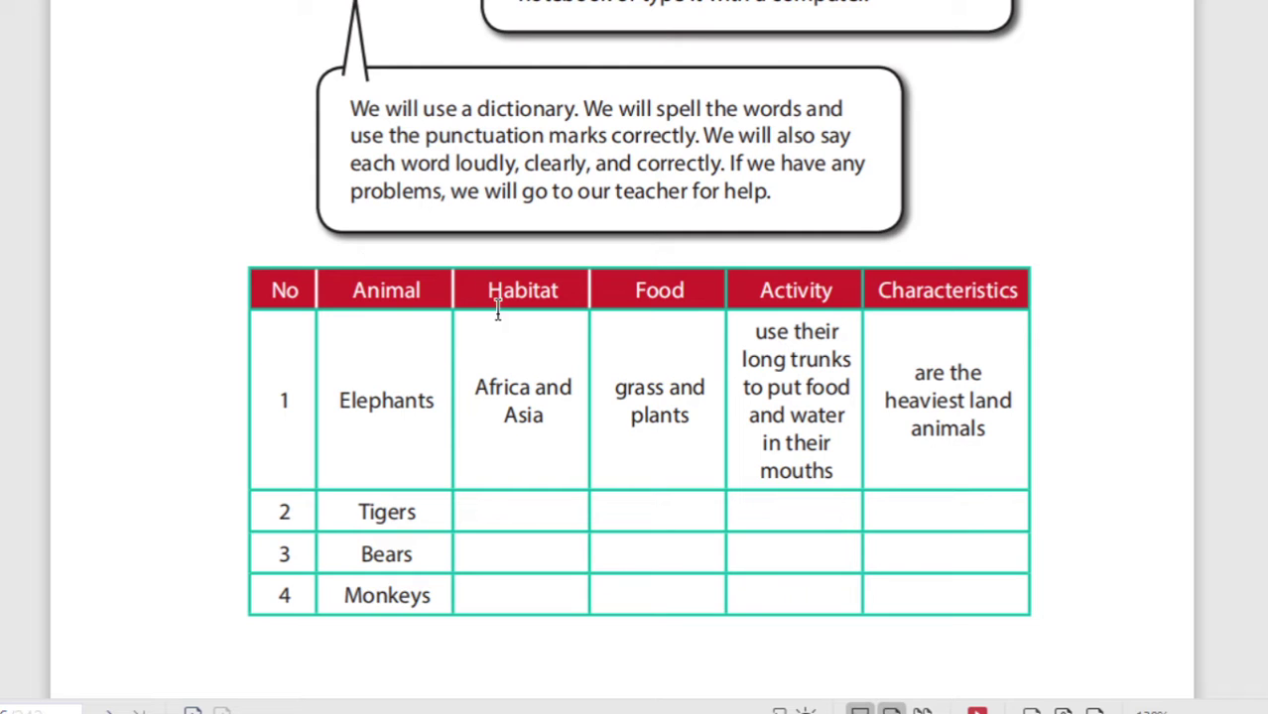
scroll(506, 337, "down", 2)
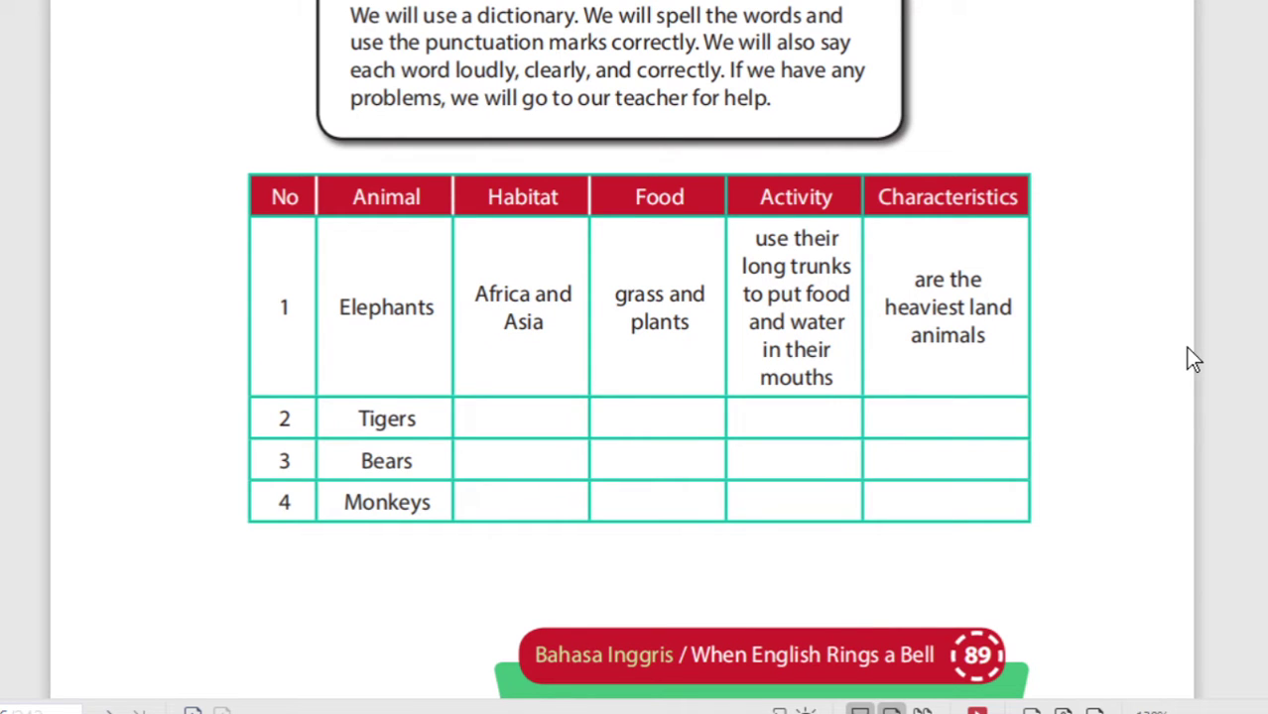
scroll(1186, 346, "down", 3)
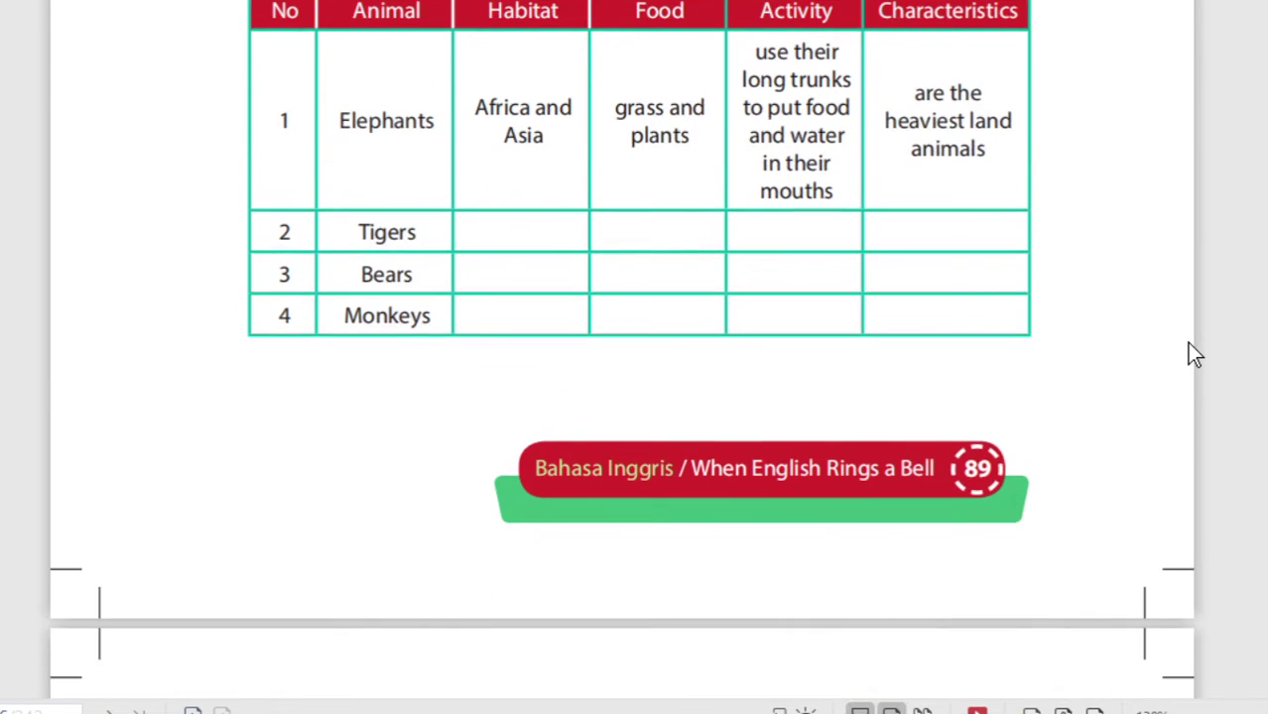
scroll(1189, 344, "up", 2)
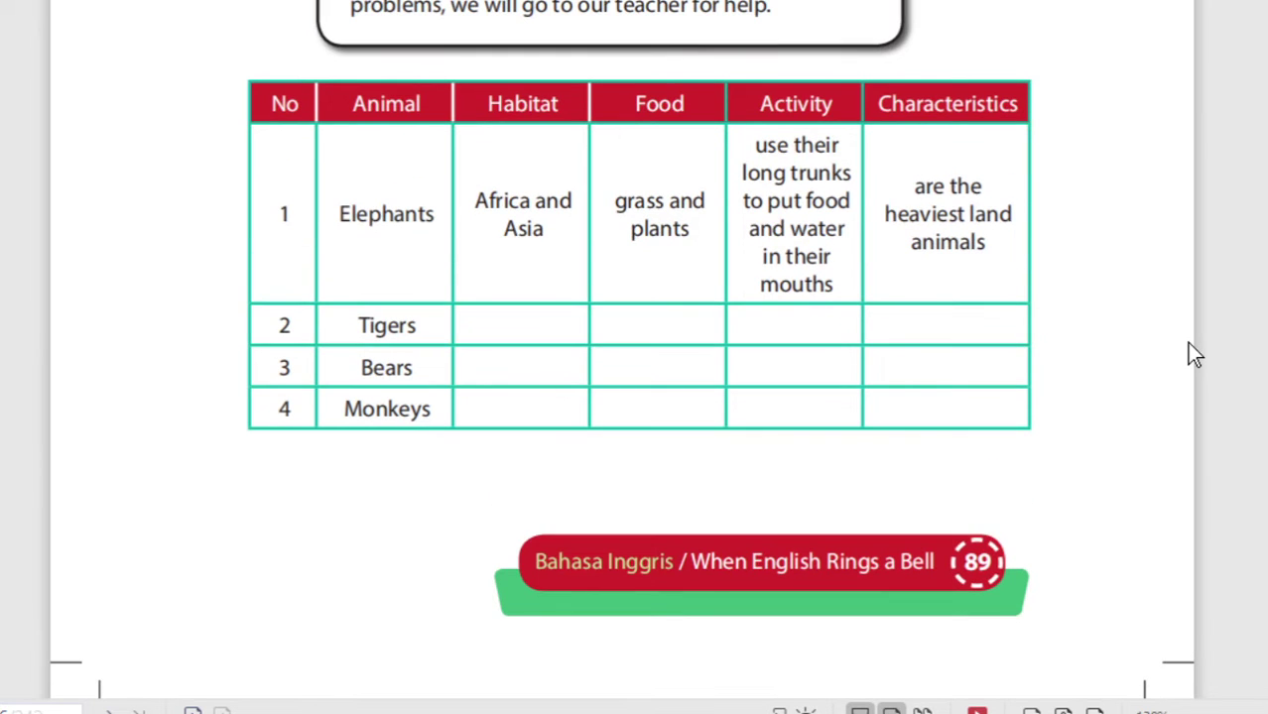
scroll(1189, 346, "down", 2)
scroll(1188, 345, "up", 2)
scroll(1193, 355, "down", 2)
scroll(1193, 355, "up", 4)
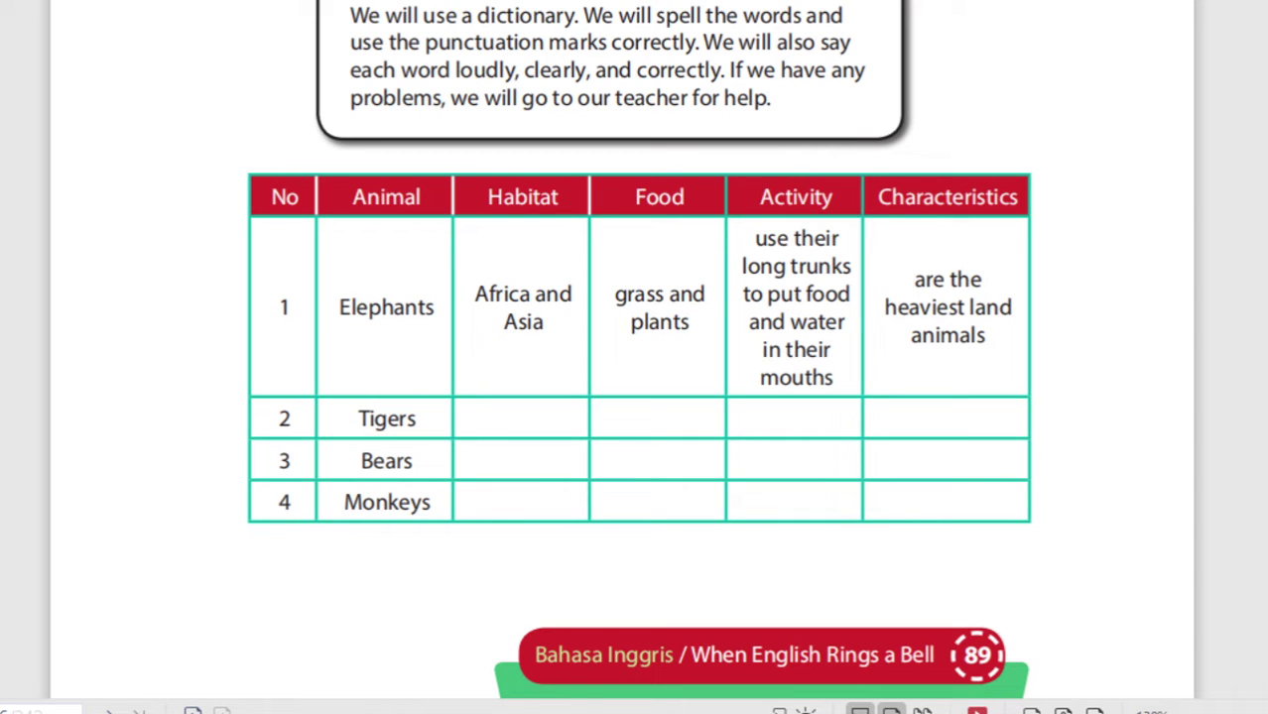
Step: Scroll down to the caption 'She prepares foods and drinks for the animals every morning.'
scroll(375, 606, "down", 3)
scroll(376, 609, "down", 15)
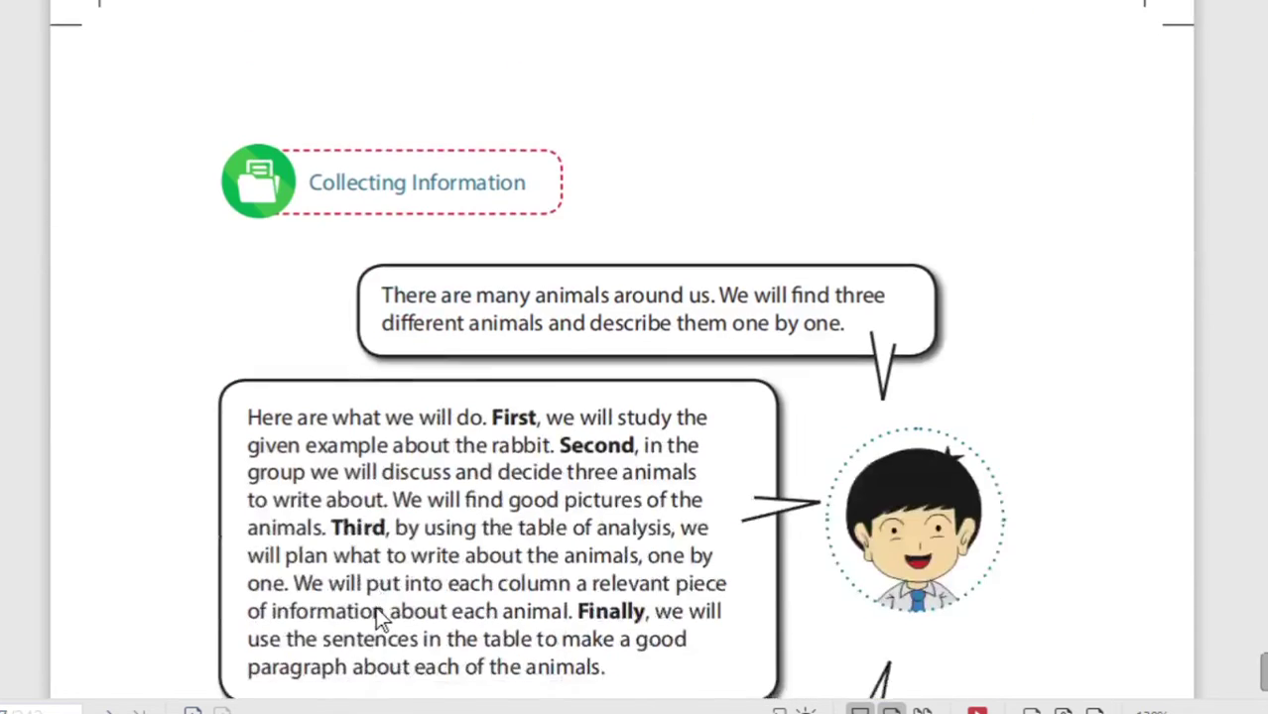
scroll(376, 609, "down", 8)
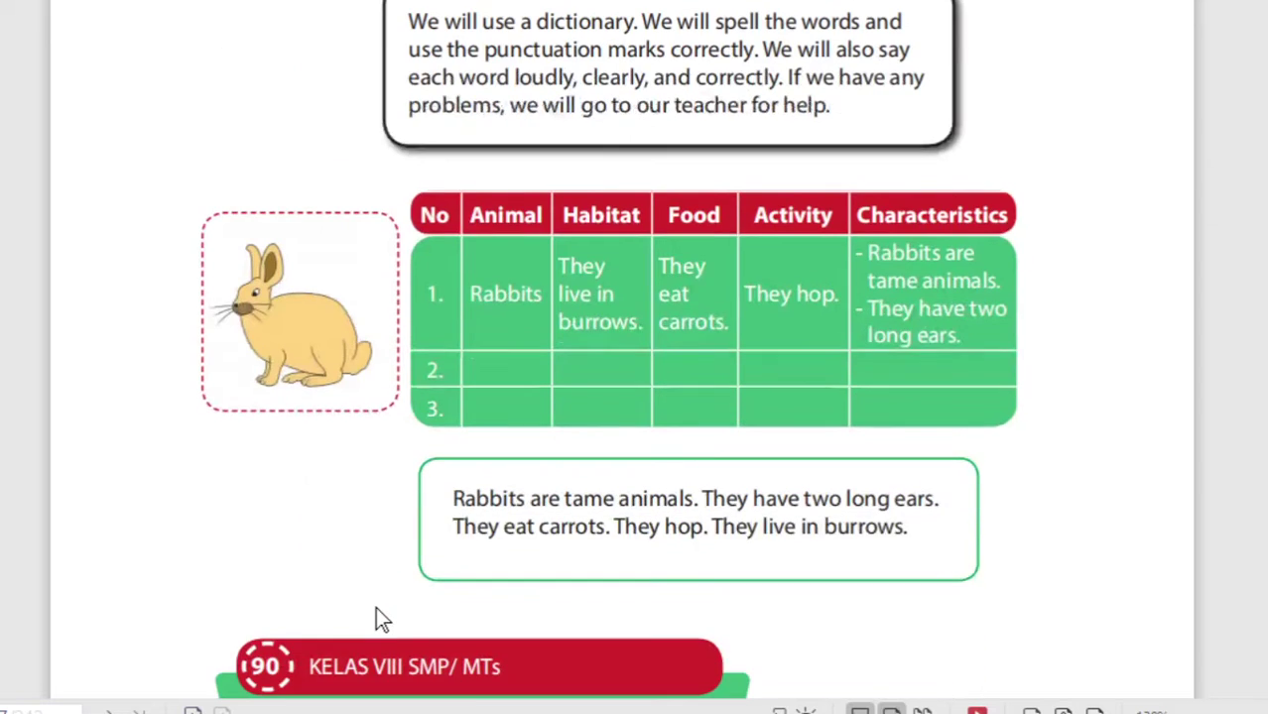
scroll(375, 608, "down", 2)
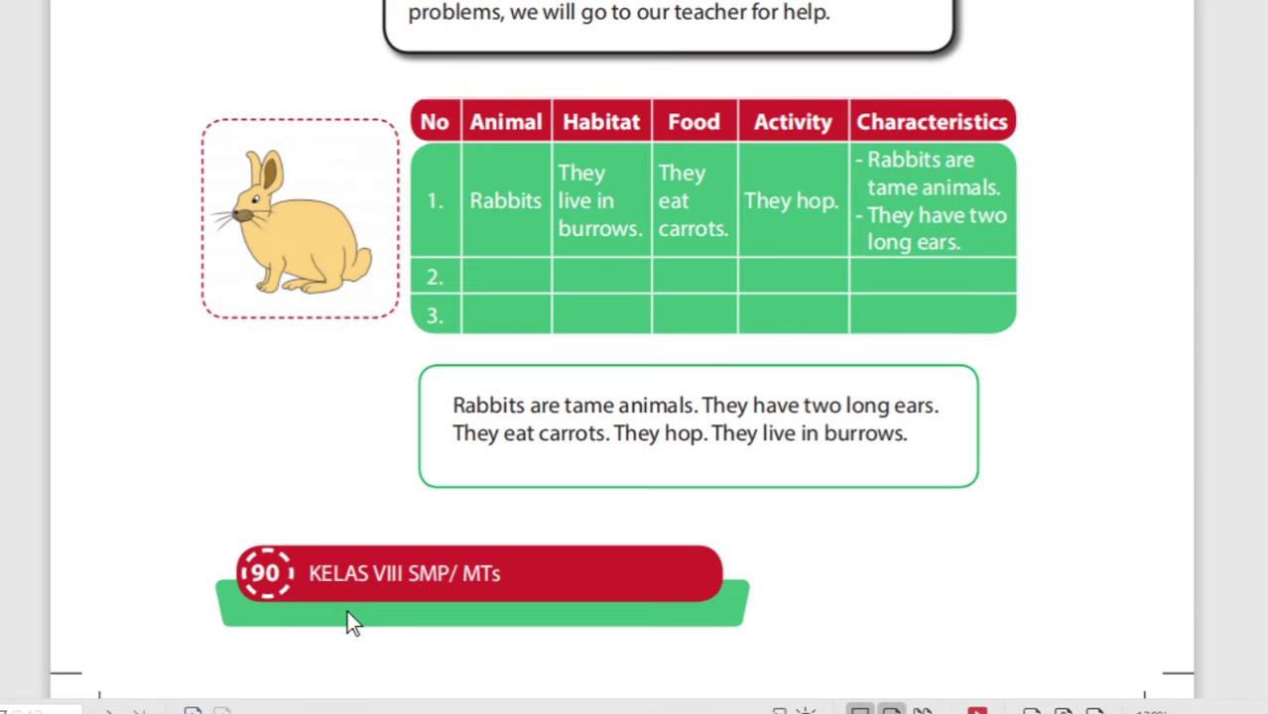
scroll(342, 609, "down", 14)
scroll(342, 611, "down", 16)
scroll(342, 610, "up", 2)
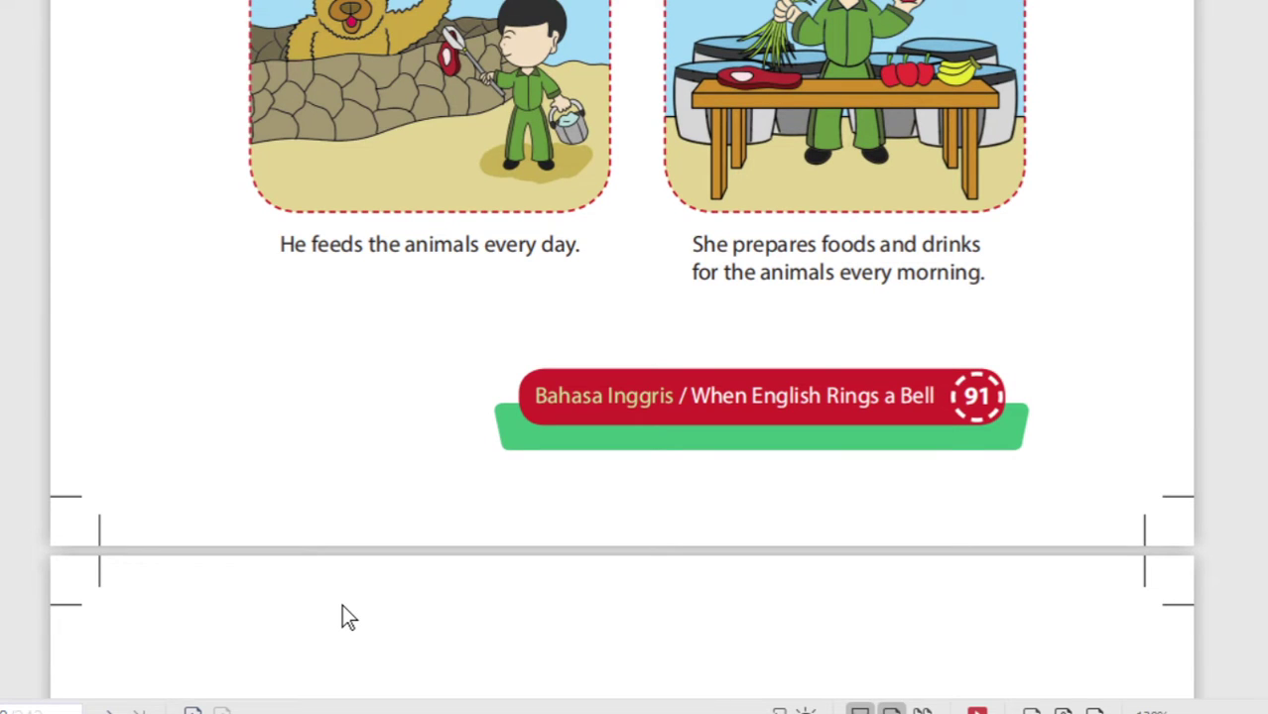
scroll(349, 616, "up", 2)
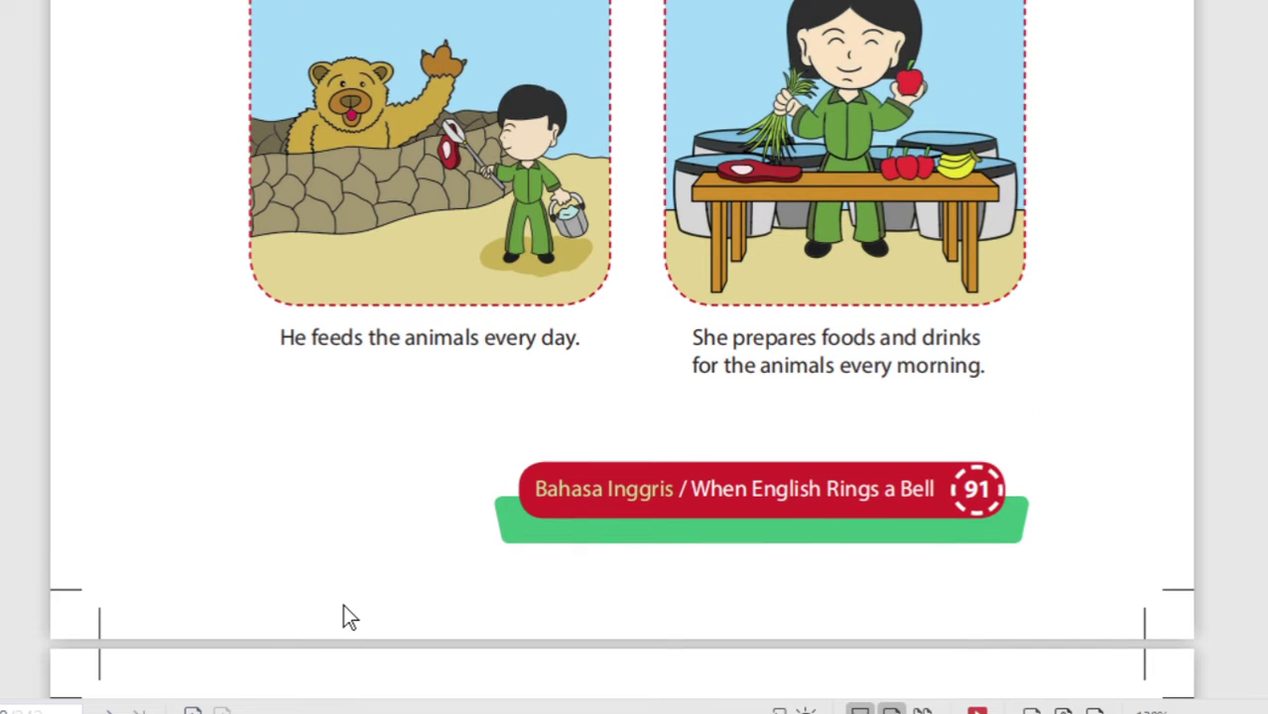
scroll(349, 617, "up", 2)
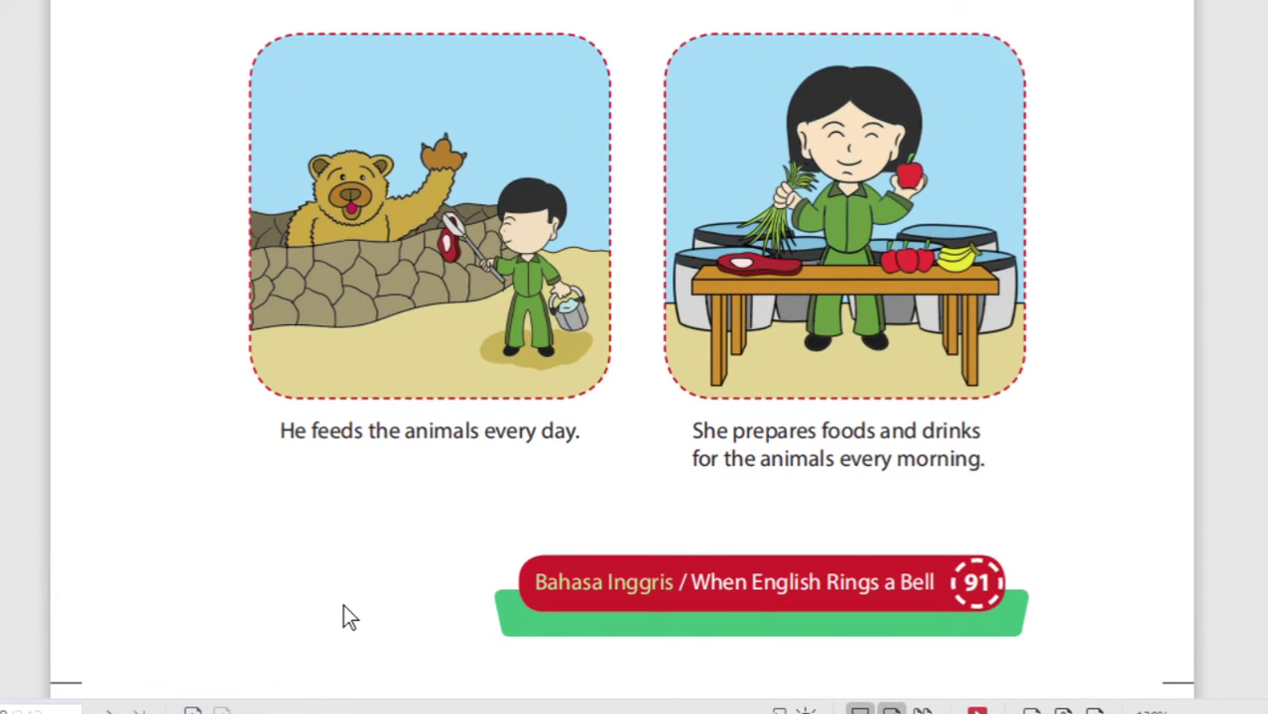
scroll(345, 607, "down", 2)
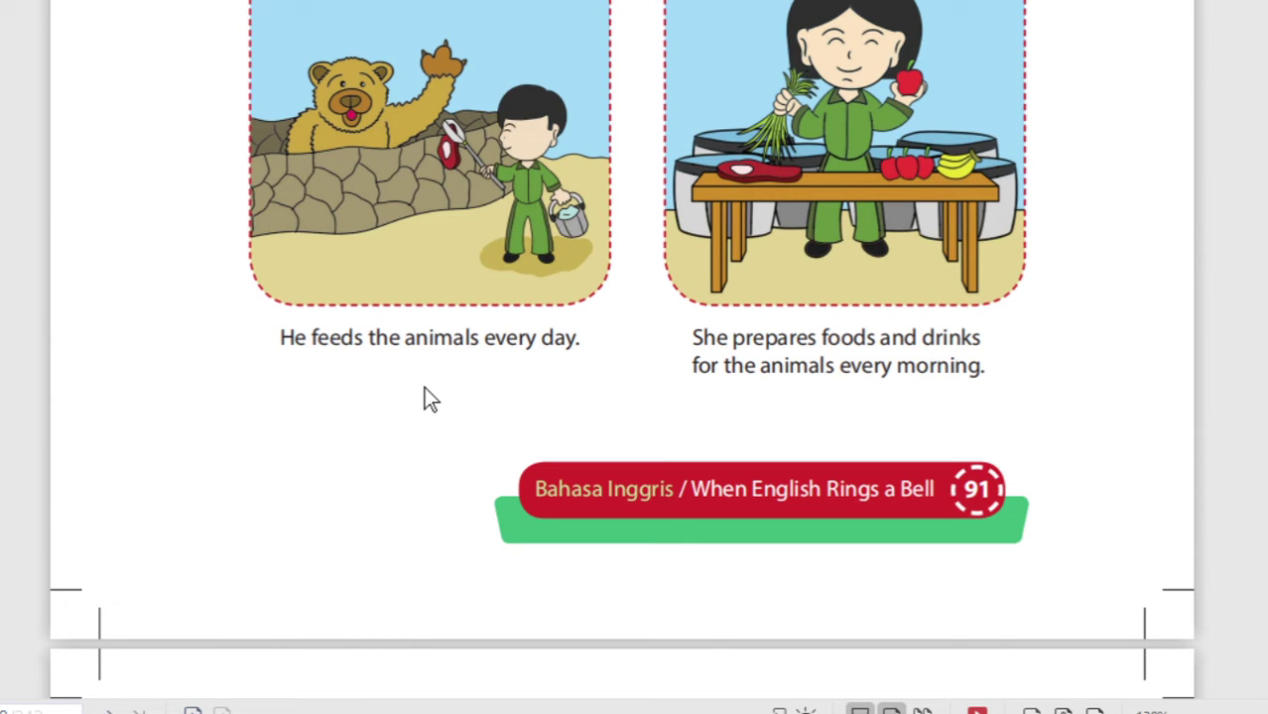
scroll(423, 388, "up", 2)
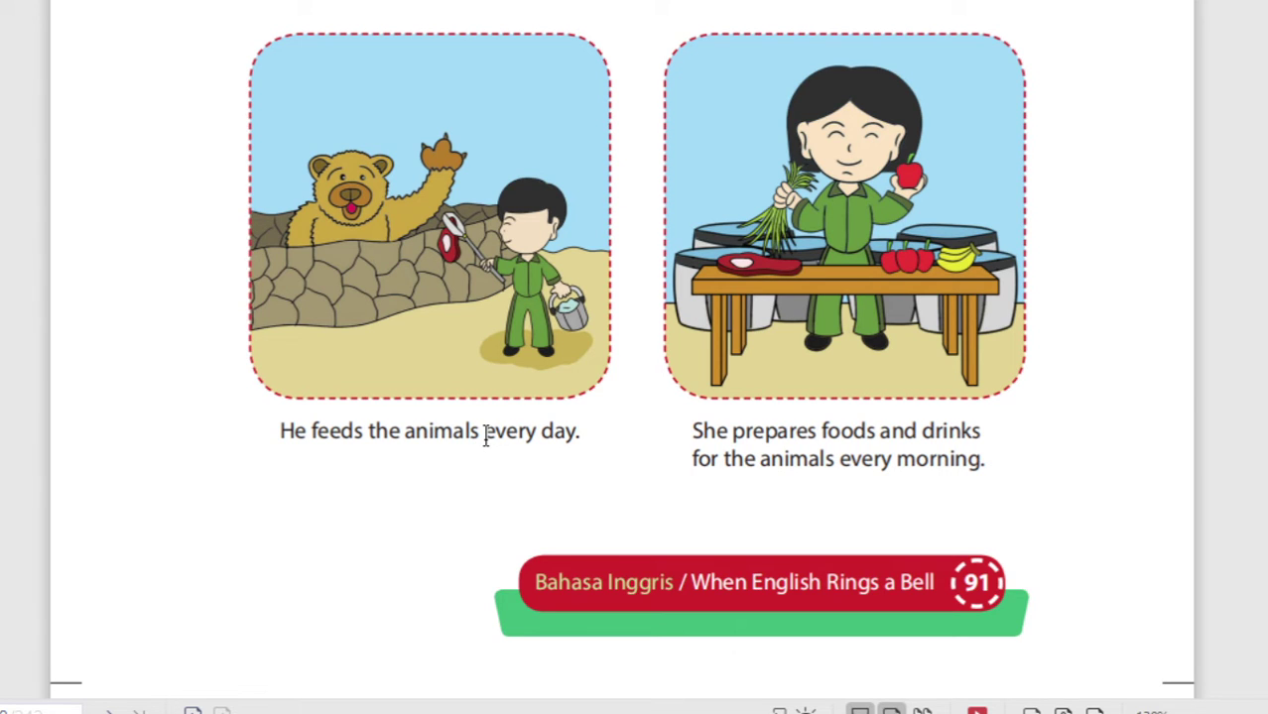
left_click_drag(486, 438, 577, 436)
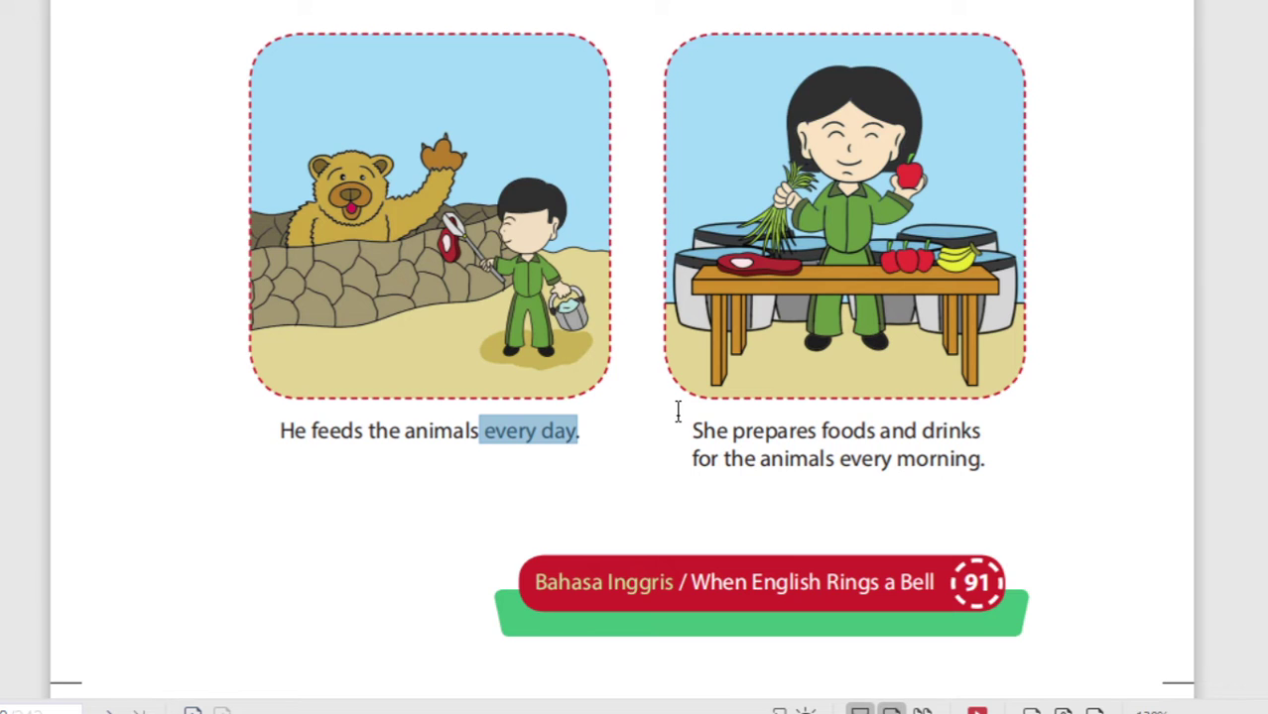
left_click(480, 437)
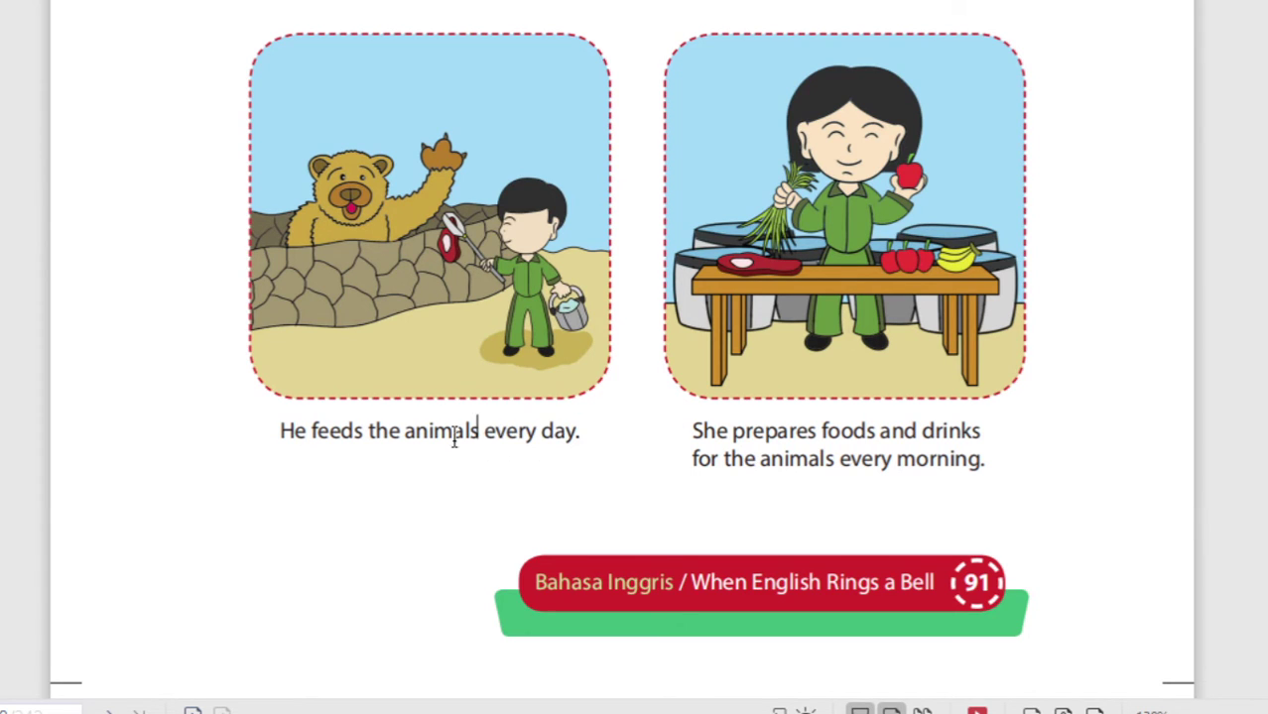
left_click_drag(279, 437, 584, 449)
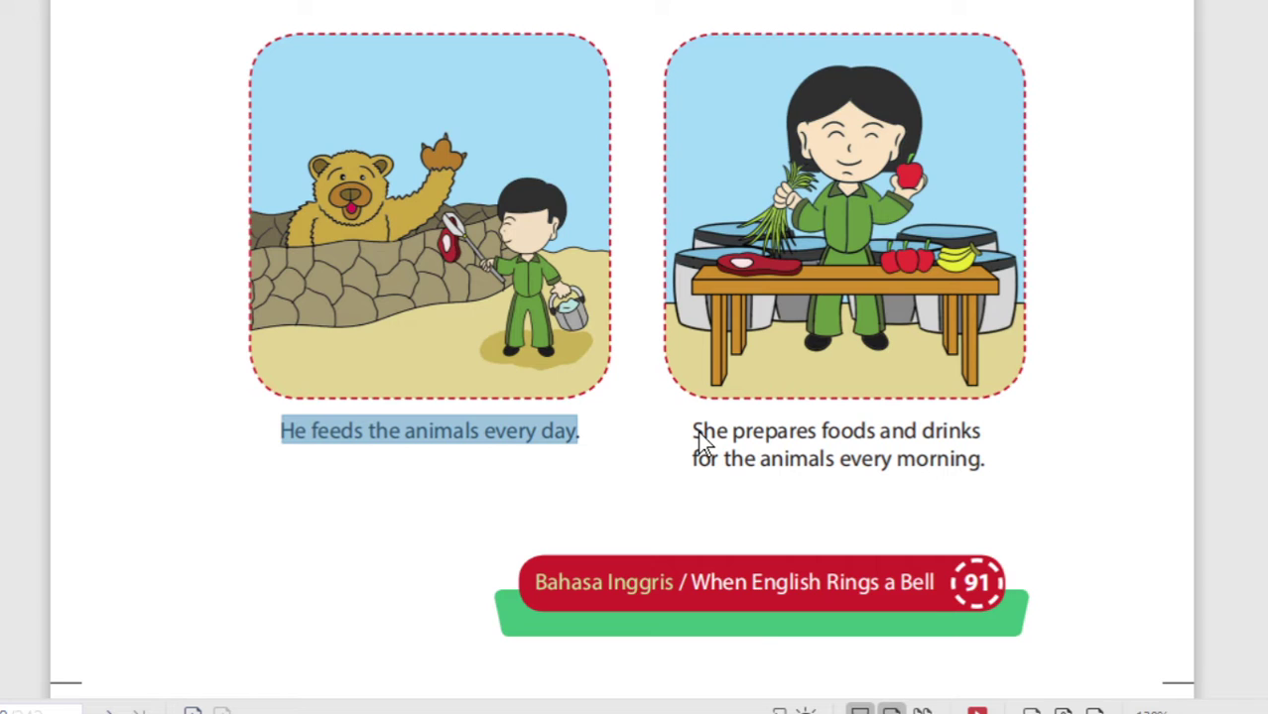
mouse_move(689, 433)
left_mouse_down()
mouse_move(811, 432)
mouse_move(983, 461)
left_mouse_up()
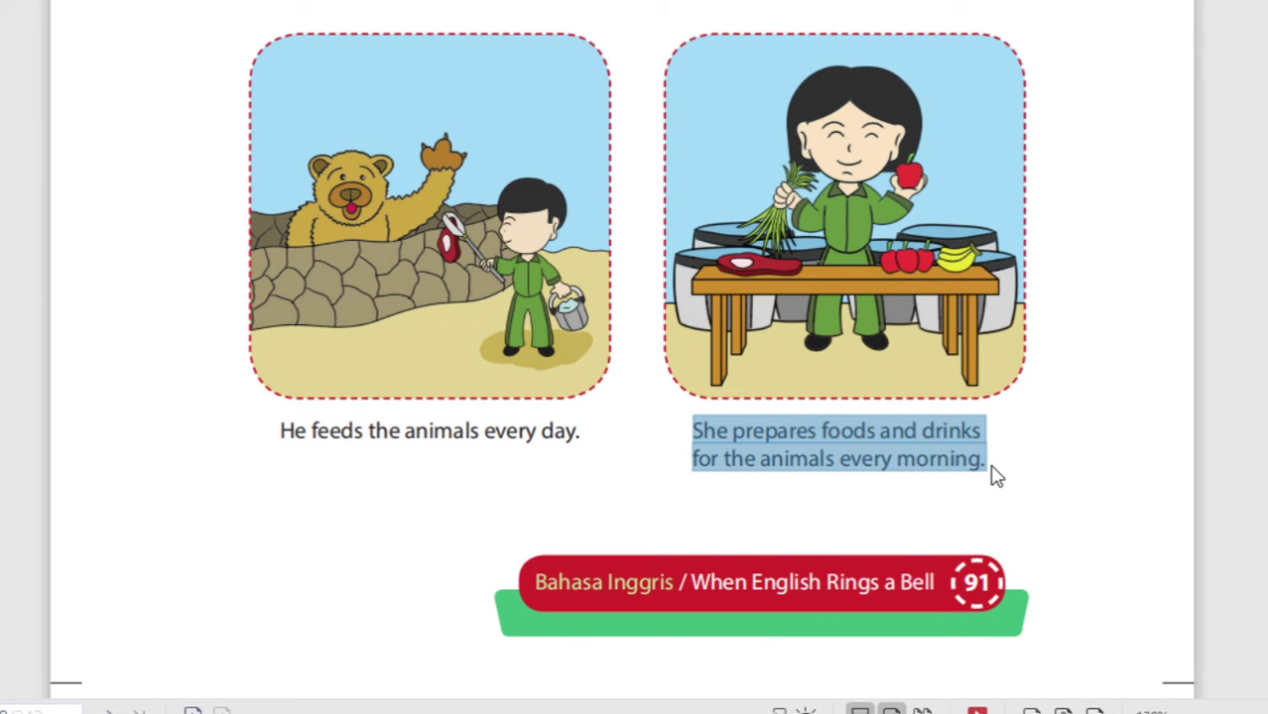
left_click(1022, 448)
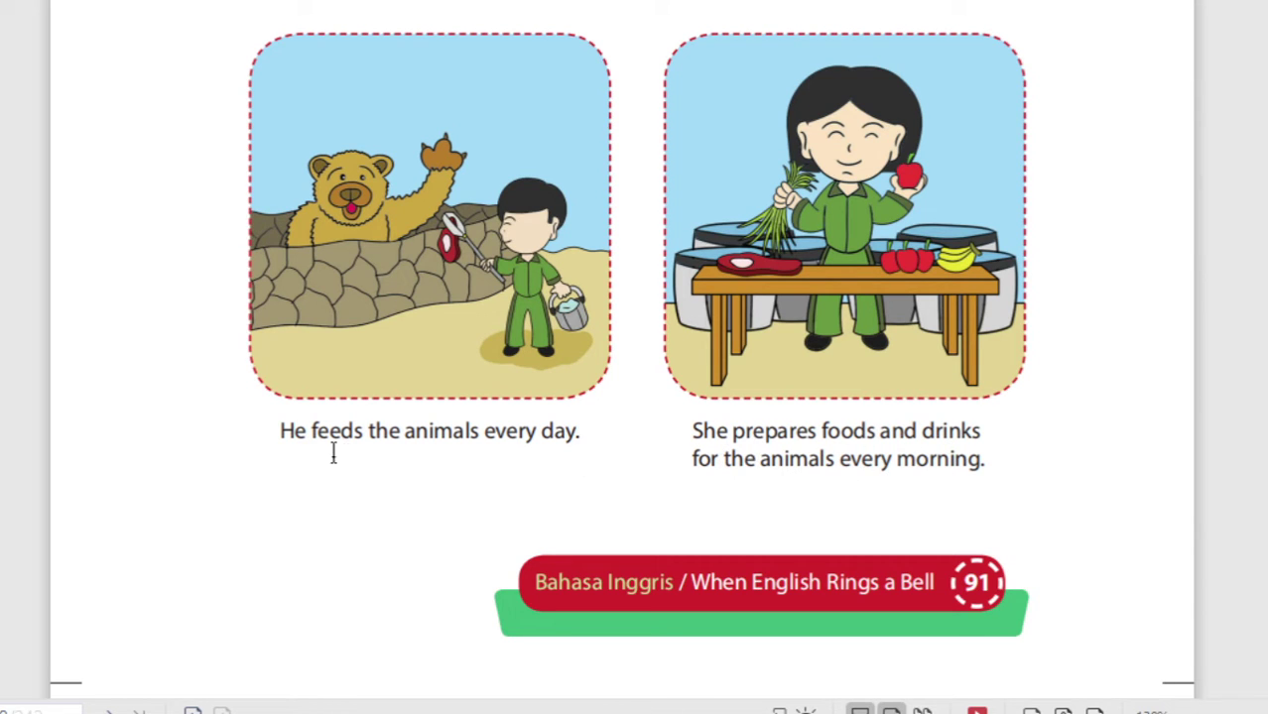
Step: Highlight the verbs 'feeds' and 'prepares' and the phrase 'every morning' in the zoo-keeper captions
left_click_drag(317, 434, 369, 434)
left_click_drag(736, 434, 817, 430)
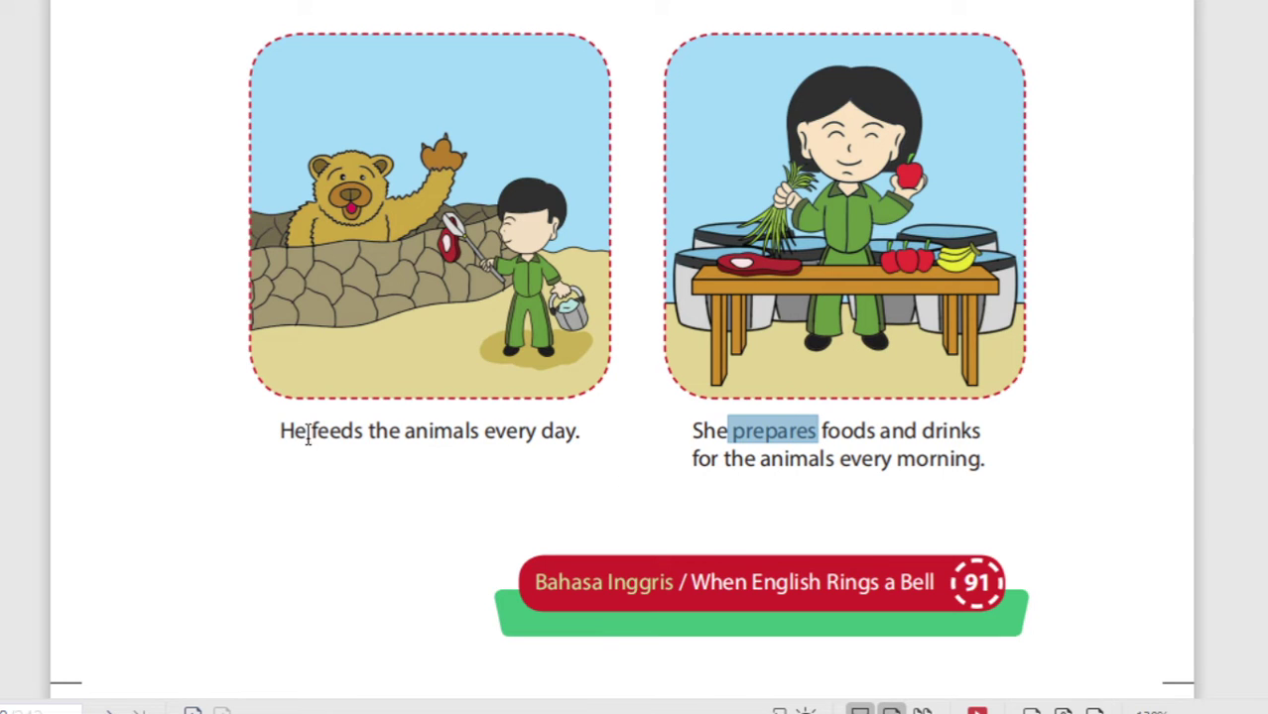
mouse_move(313, 431)
left_mouse_down()
mouse_move(391, 432)
mouse_move(361, 442)
left_mouse_up()
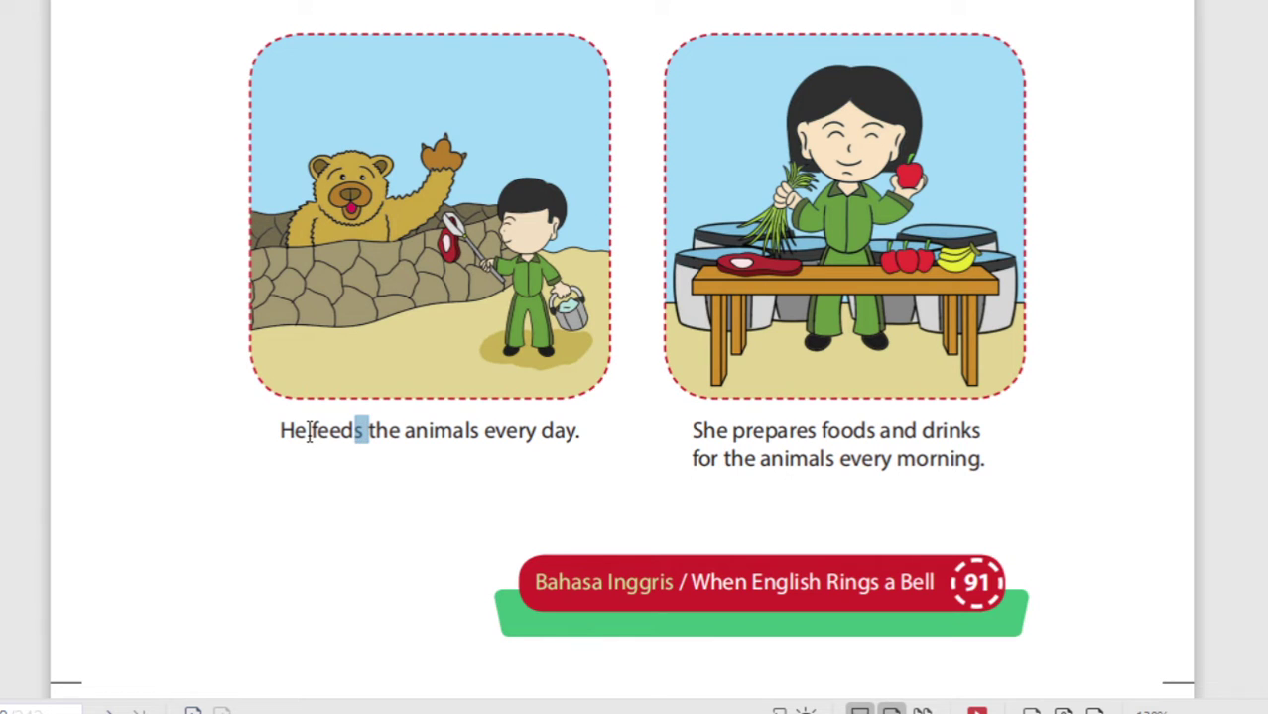
left_click_drag(309, 434, 359, 444)
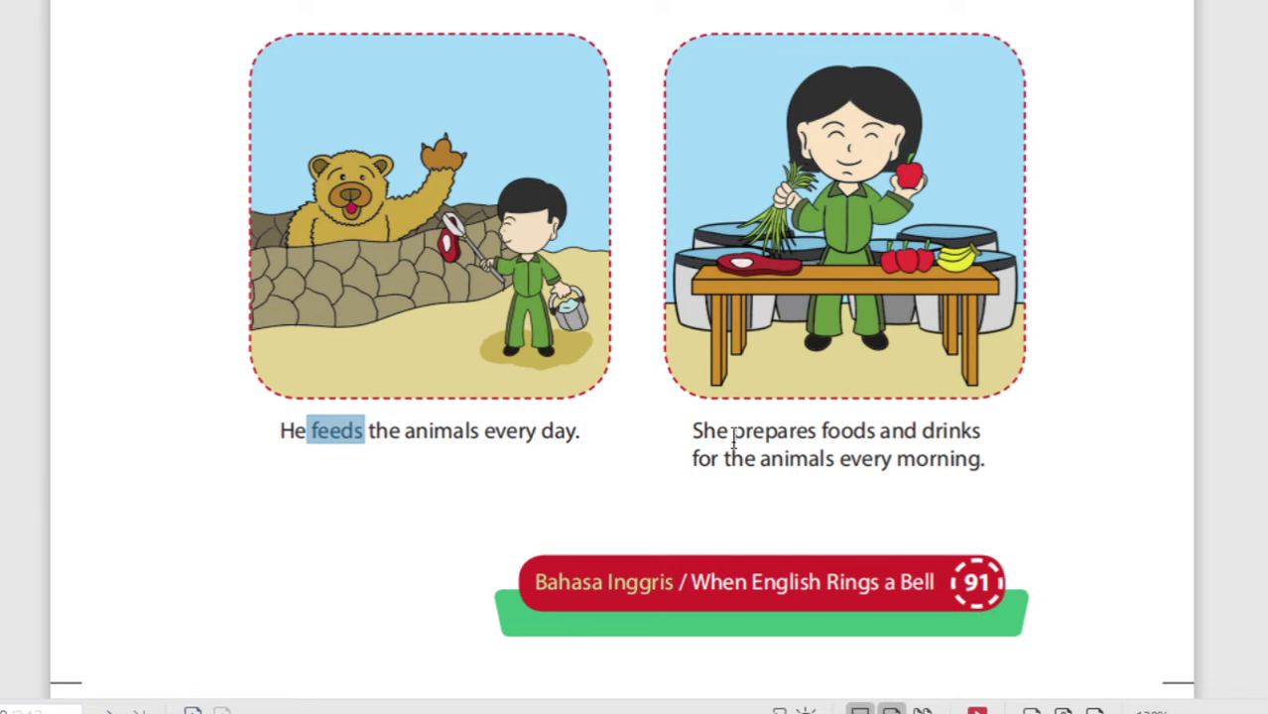
left_click_drag(759, 459, 836, 459)
left_click(897, 459)
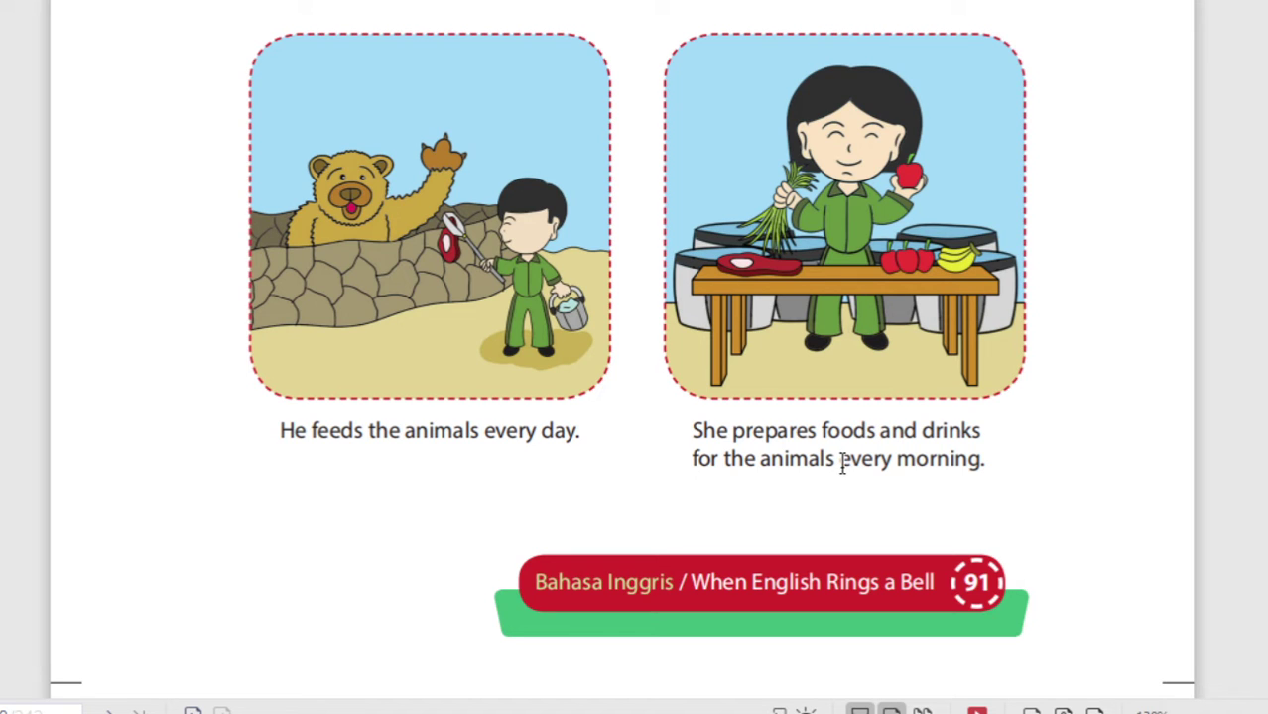
left_click_drag(840, 463, 976, 462)
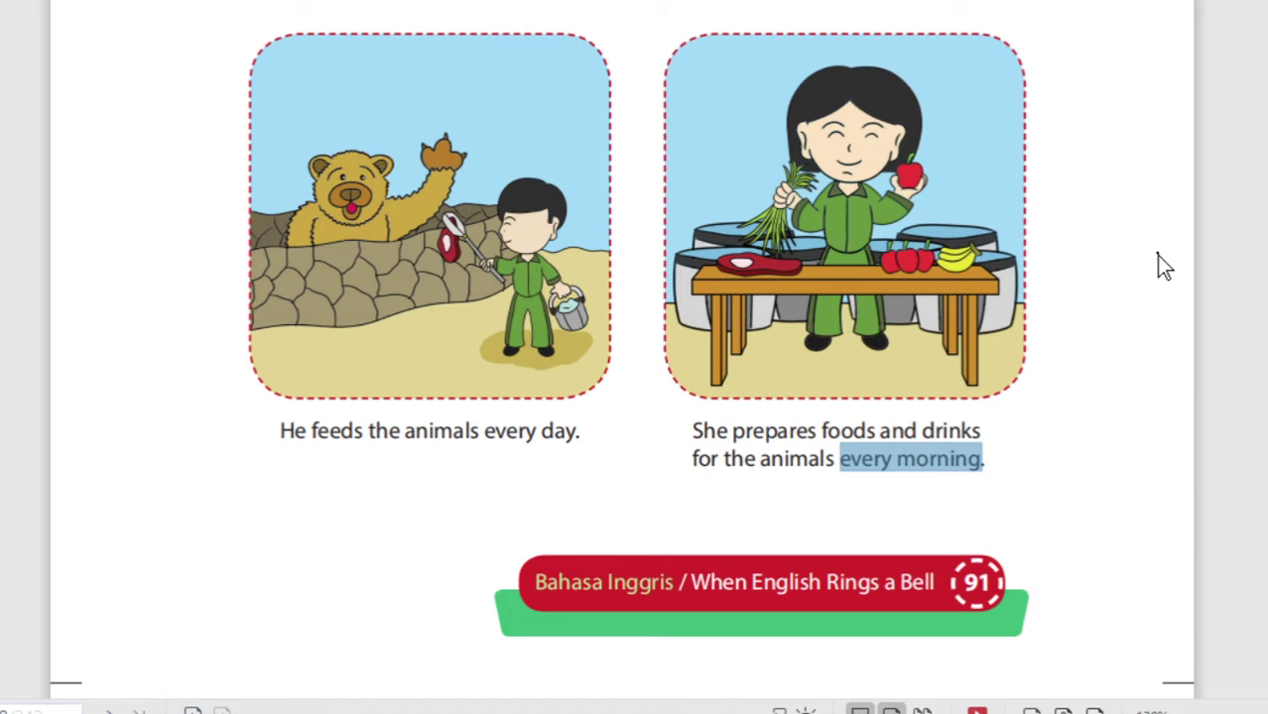
left_click(1091, 349)
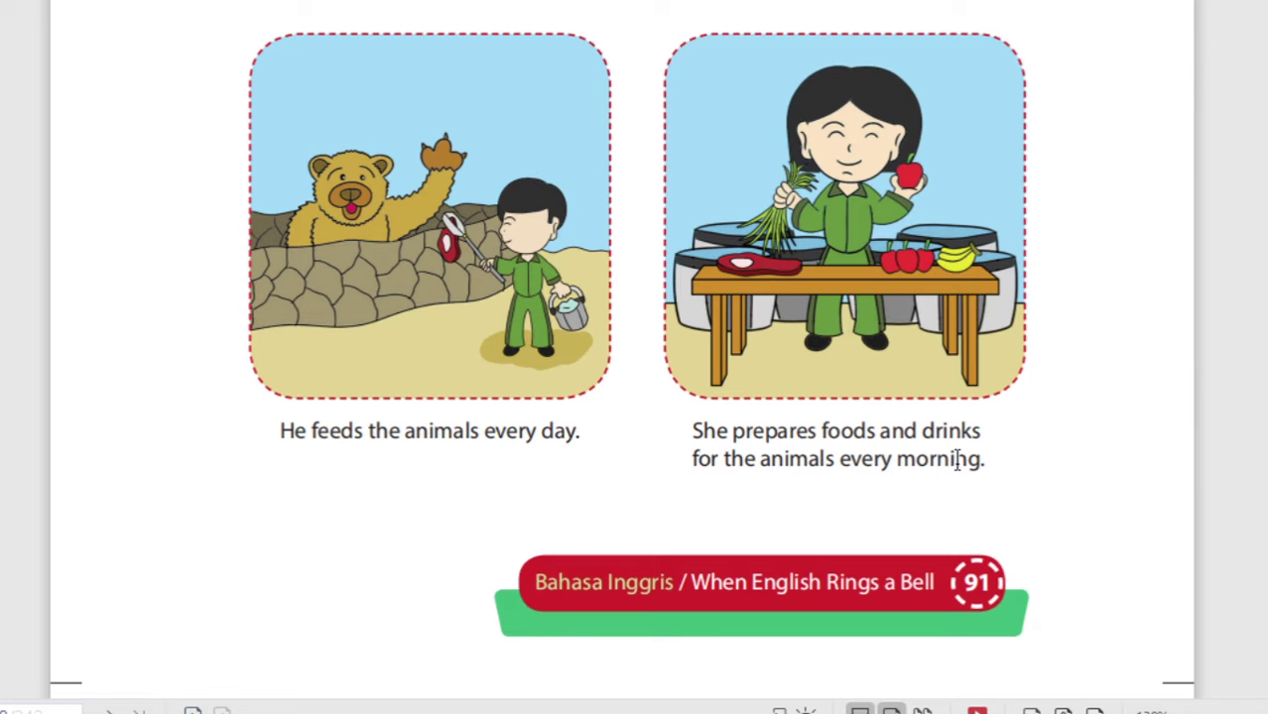
Step: Scroll past page 100's My Journal to the Chapter VIII opening page, 'What are you doing?'
scroll(957, 466, "down", 5)
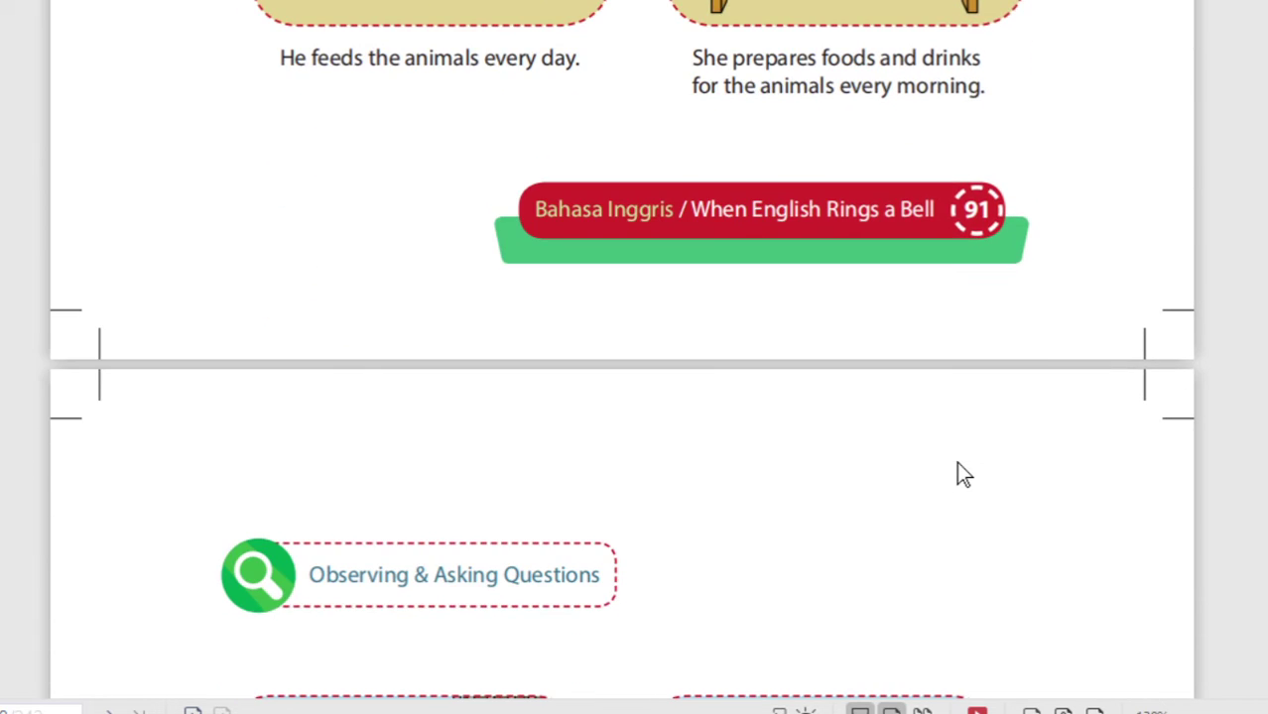
scroll(959, 464, "down", 15)
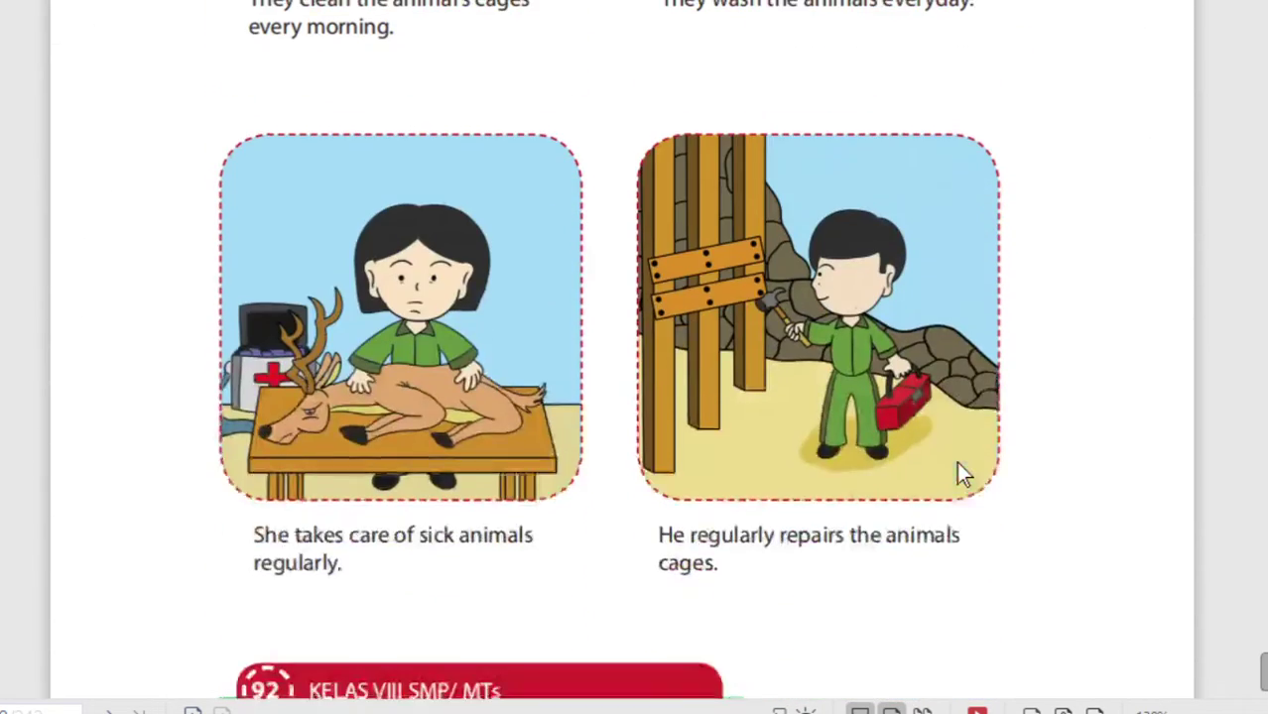
scroll(958, 465, "down", 12)
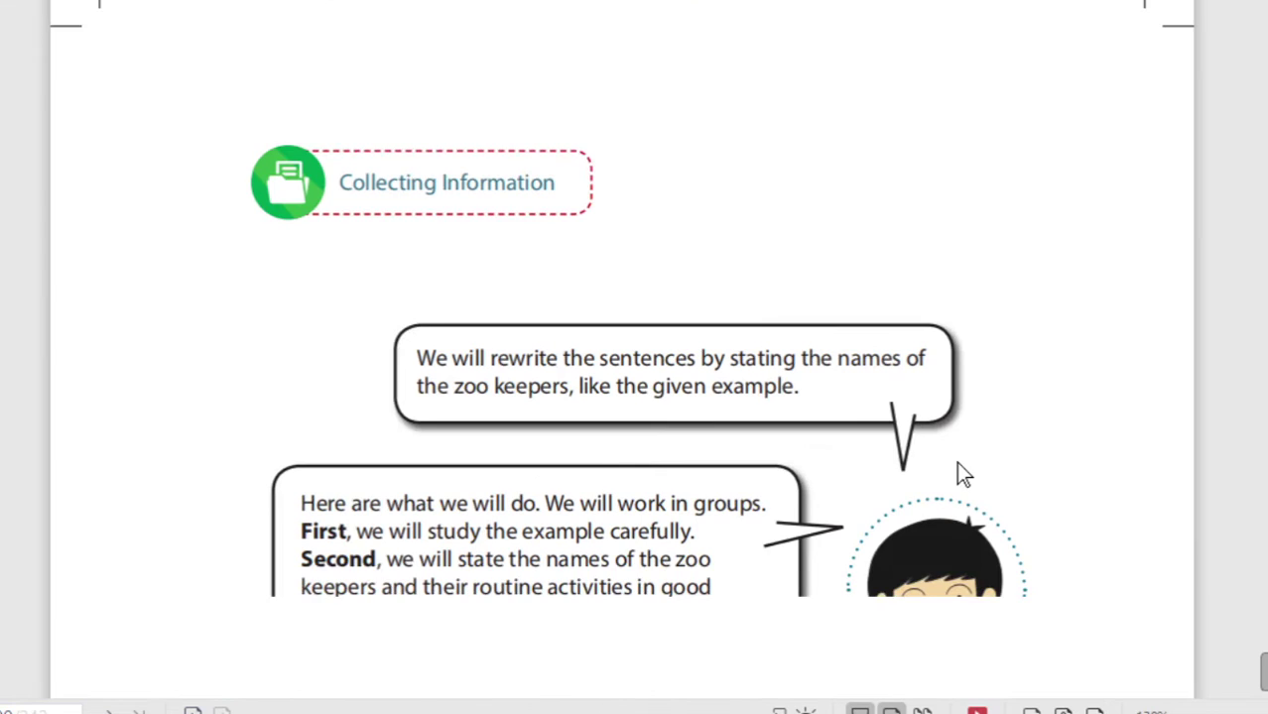
scroll(962, 472, "down", 5)
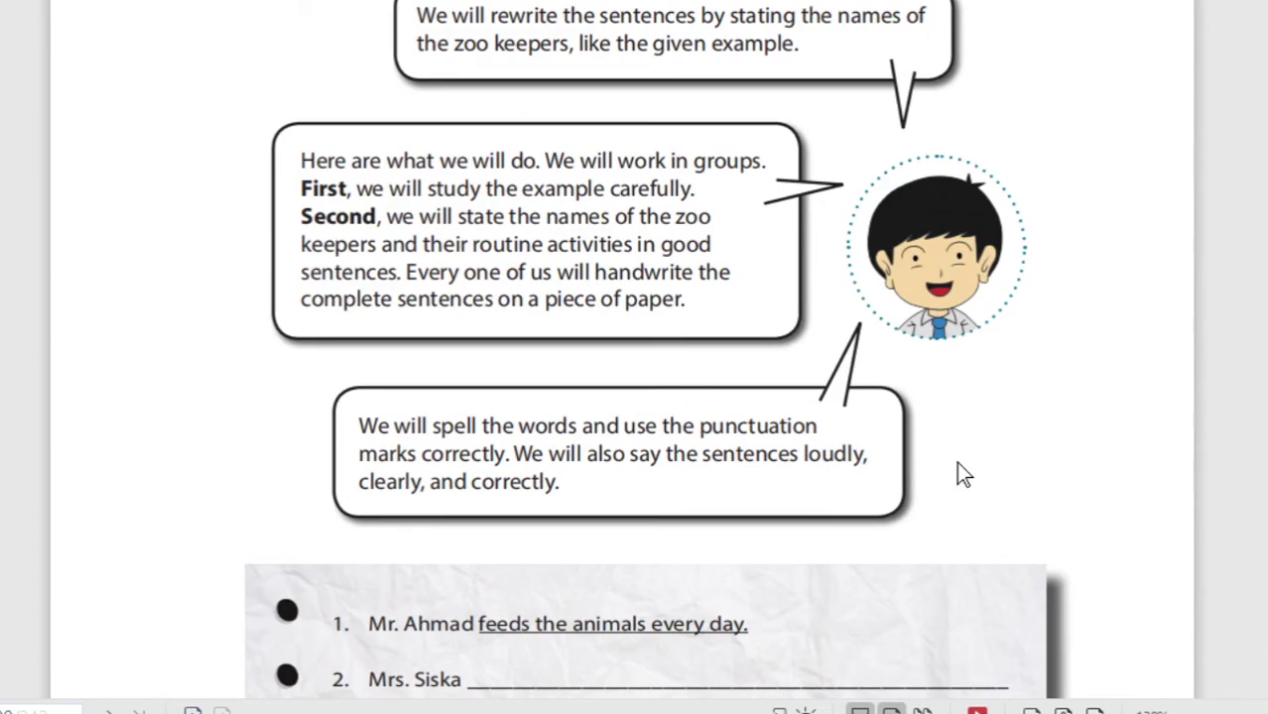
scroll(957, 462, "down", 8)
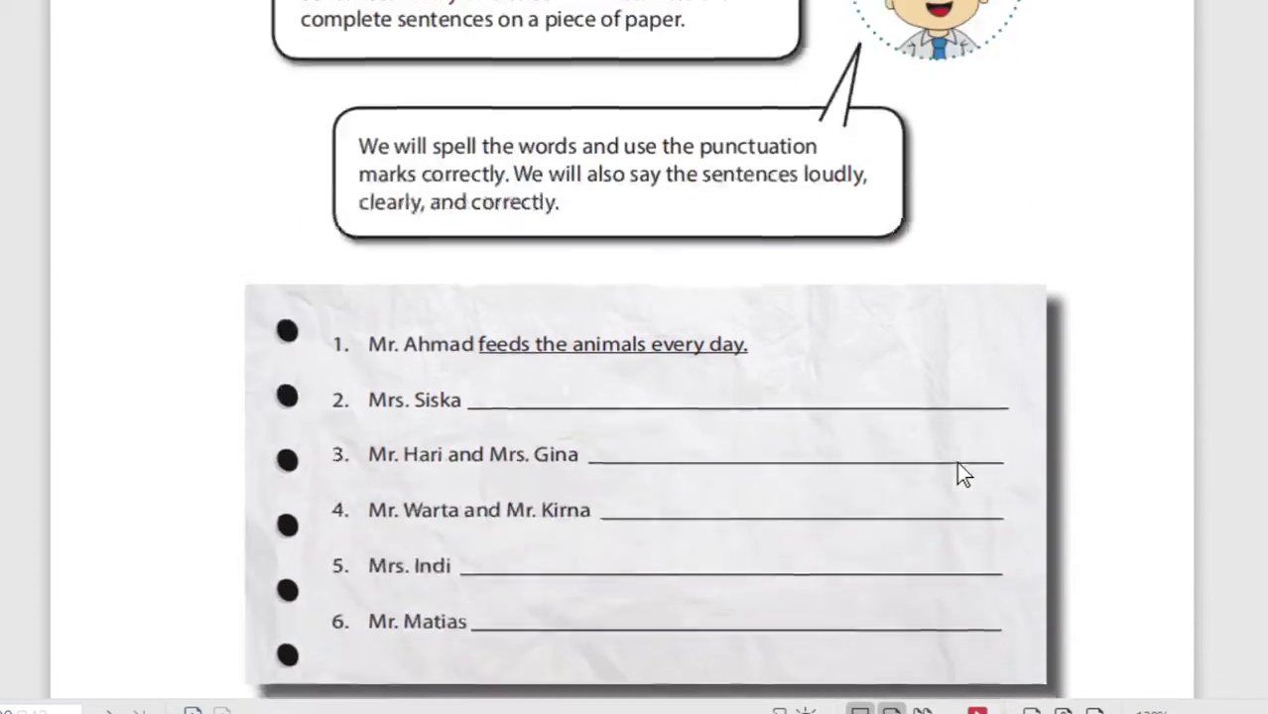
scroll(964, 474, "down", 12)
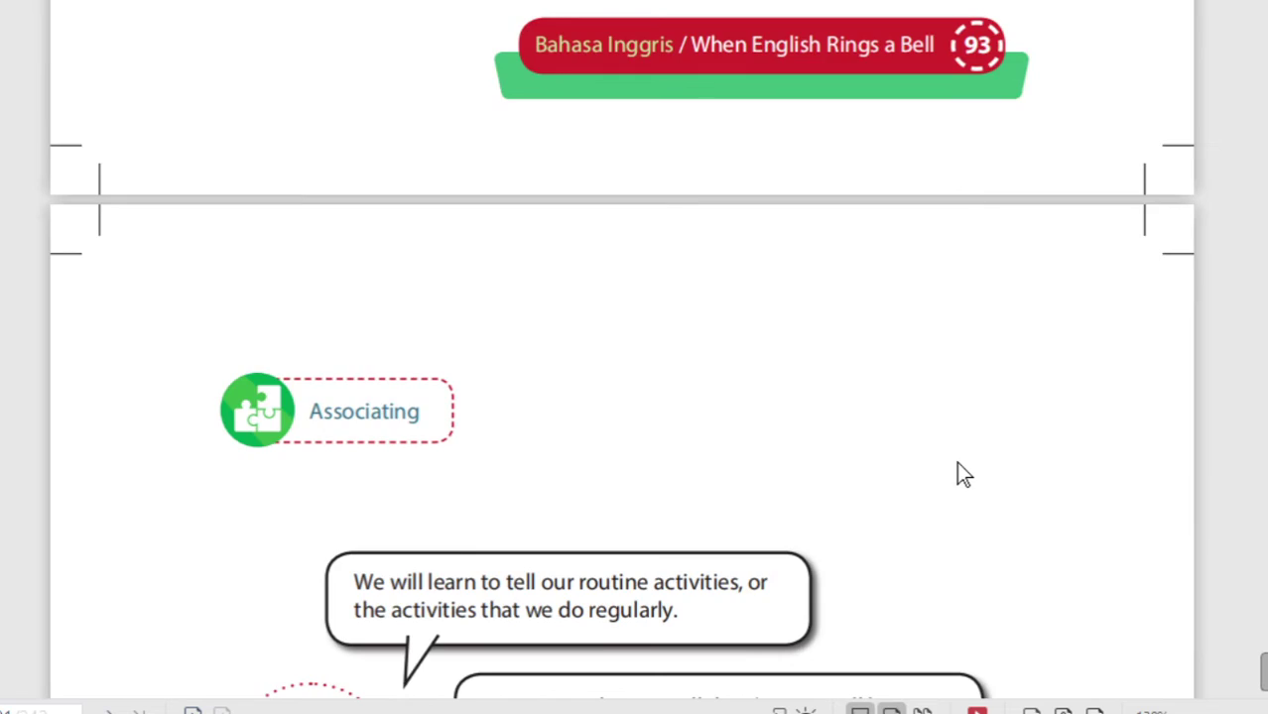
scroll(962, 473, "down", 9)
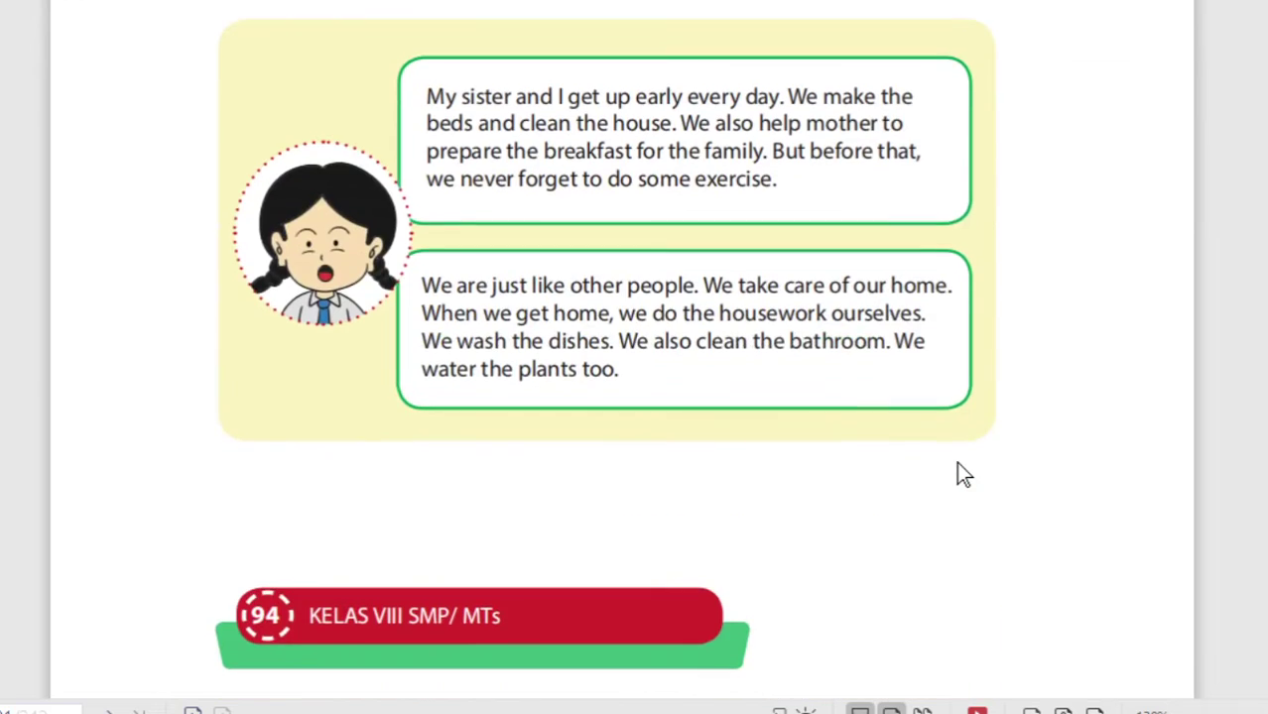
scroll(962, 474, "down", 9)
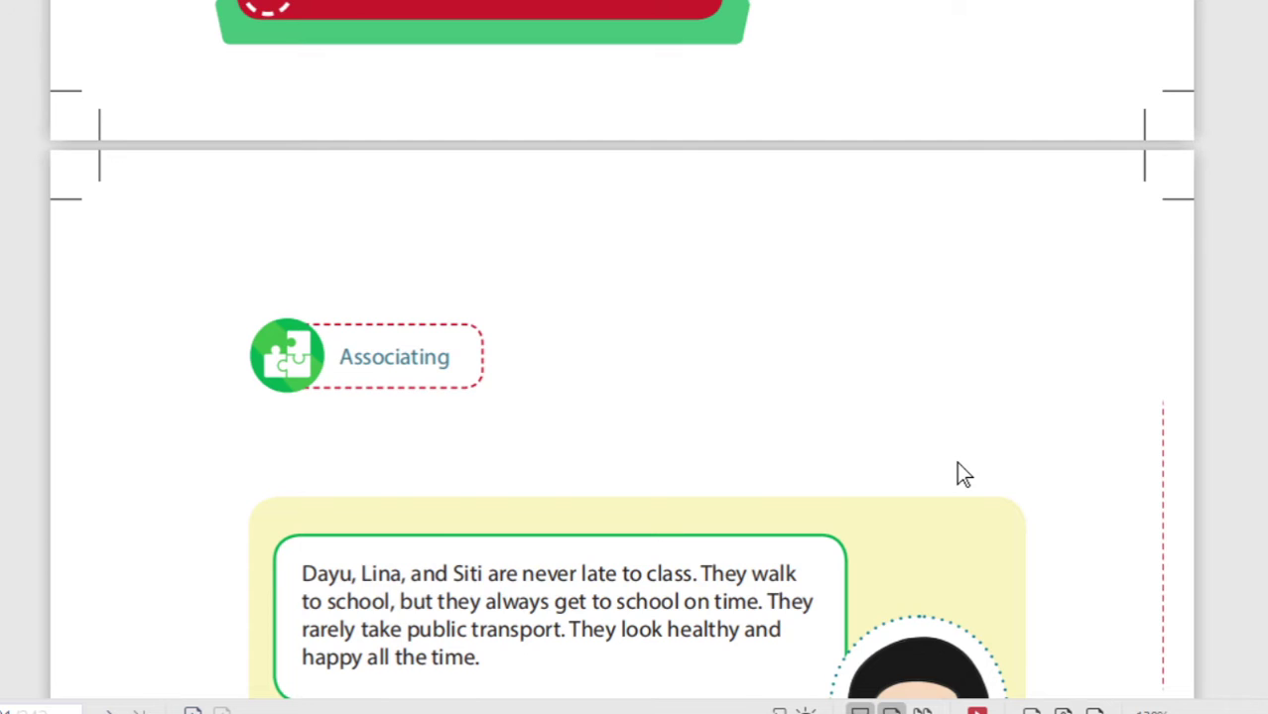
scroll(962, 474, "down", 12)
scroll(962, 474, "down", 10)
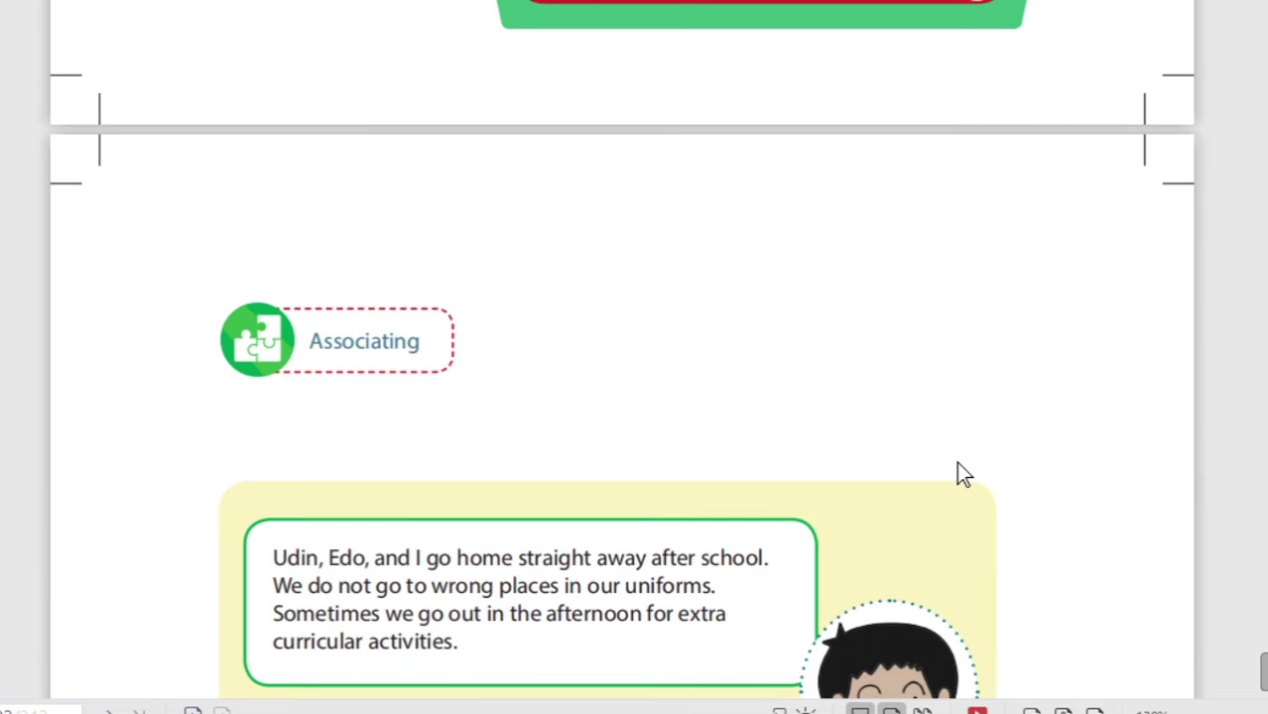
scroll(957, 465, "down", 15)
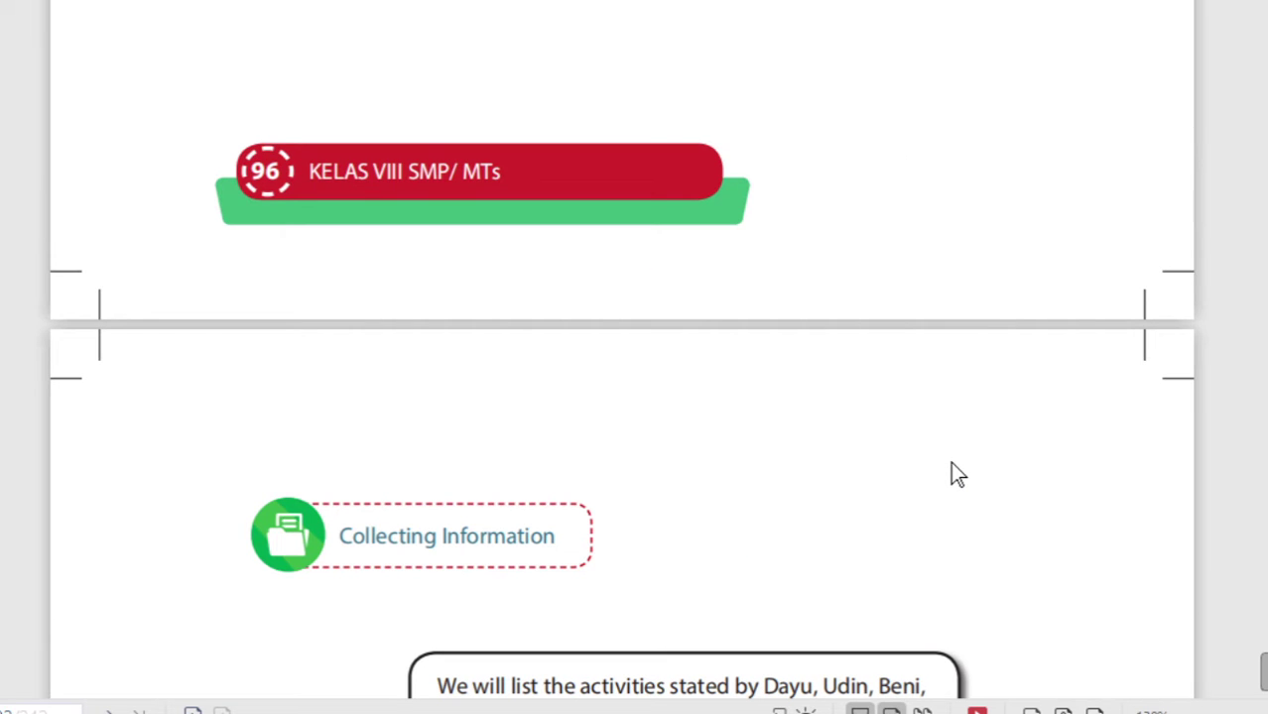
scroll(953, 474, "down", 10)
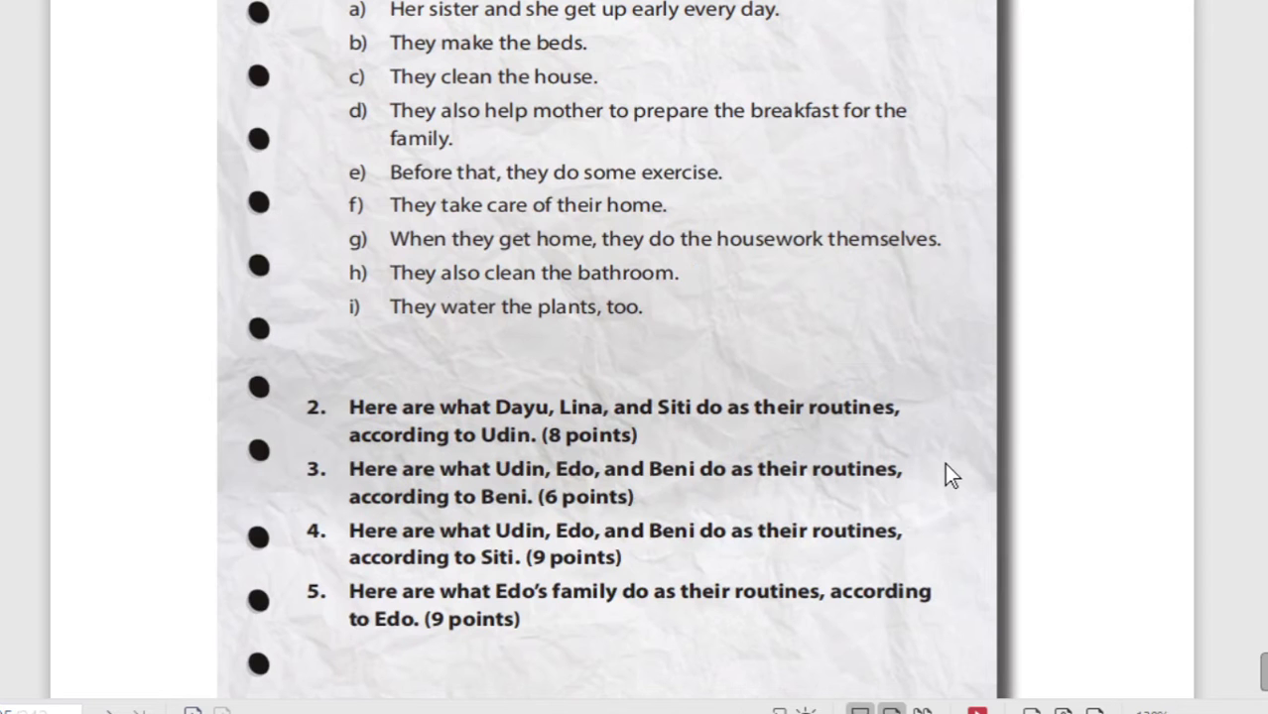
scroll(944, 462, "down", 10)
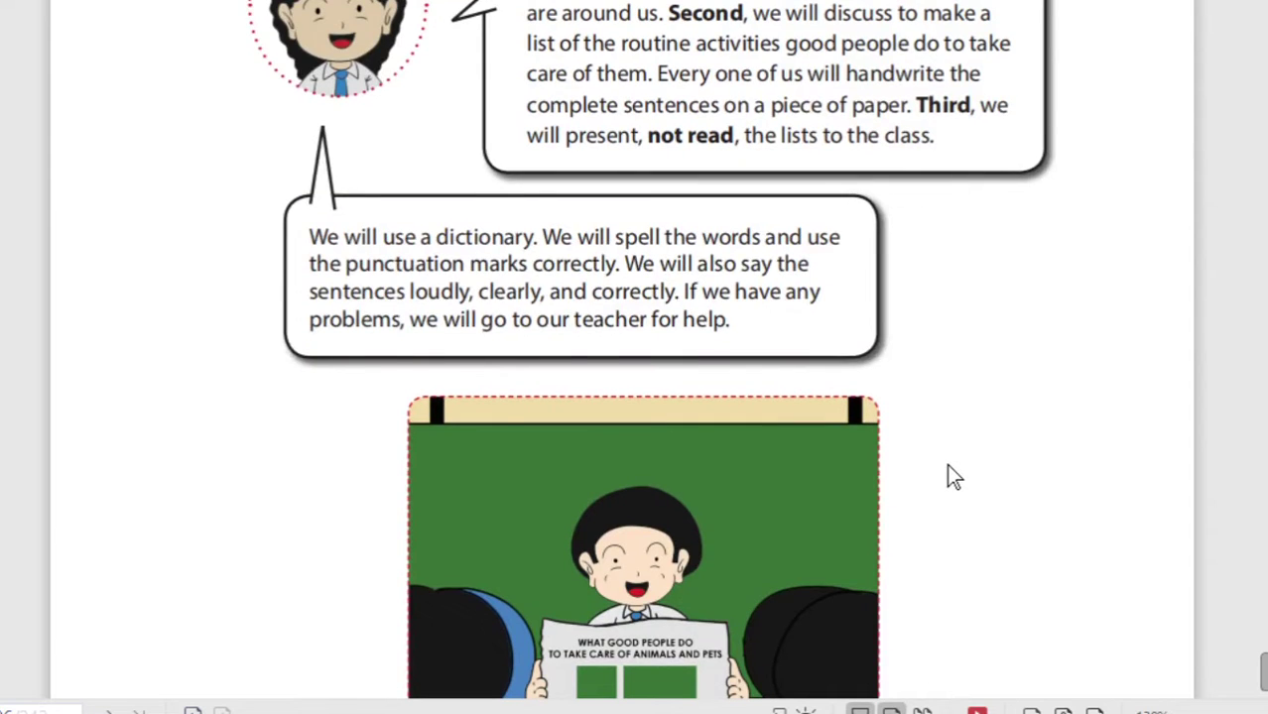
scroll(946, 464, "down", 10)
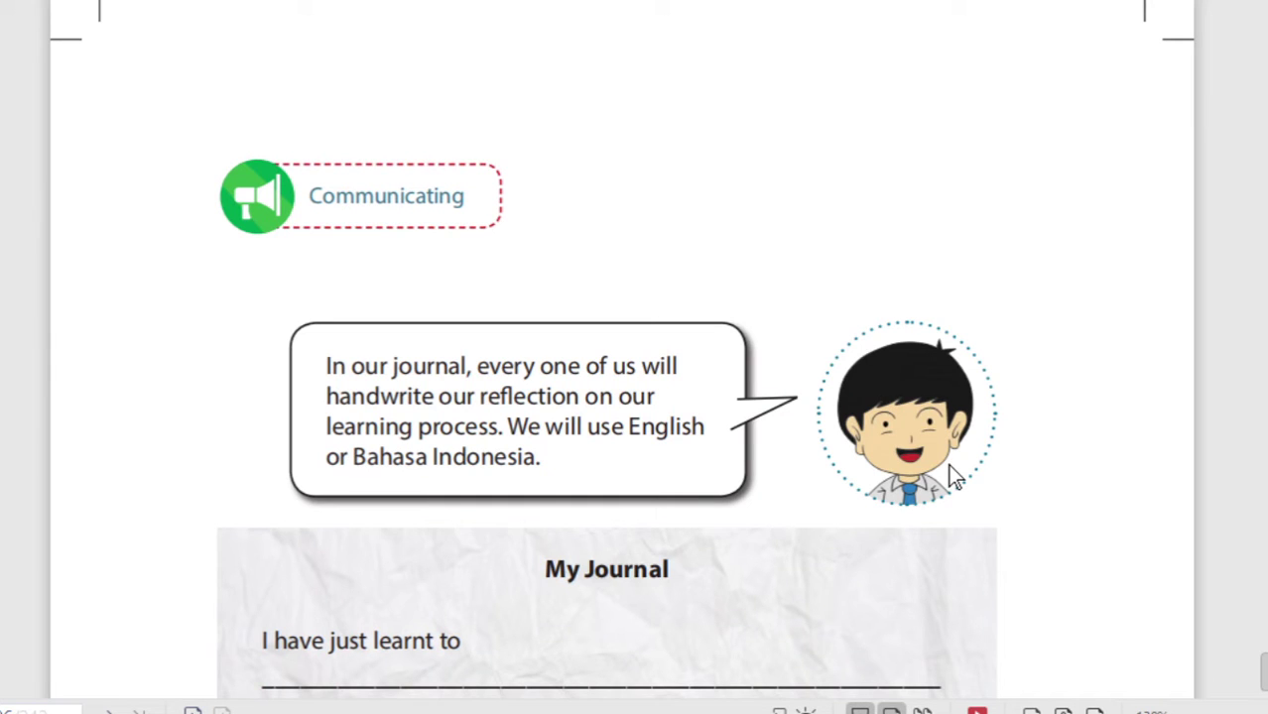
scroll(949, 479, "down", 1)
scroll(945, 482, "down", 10)
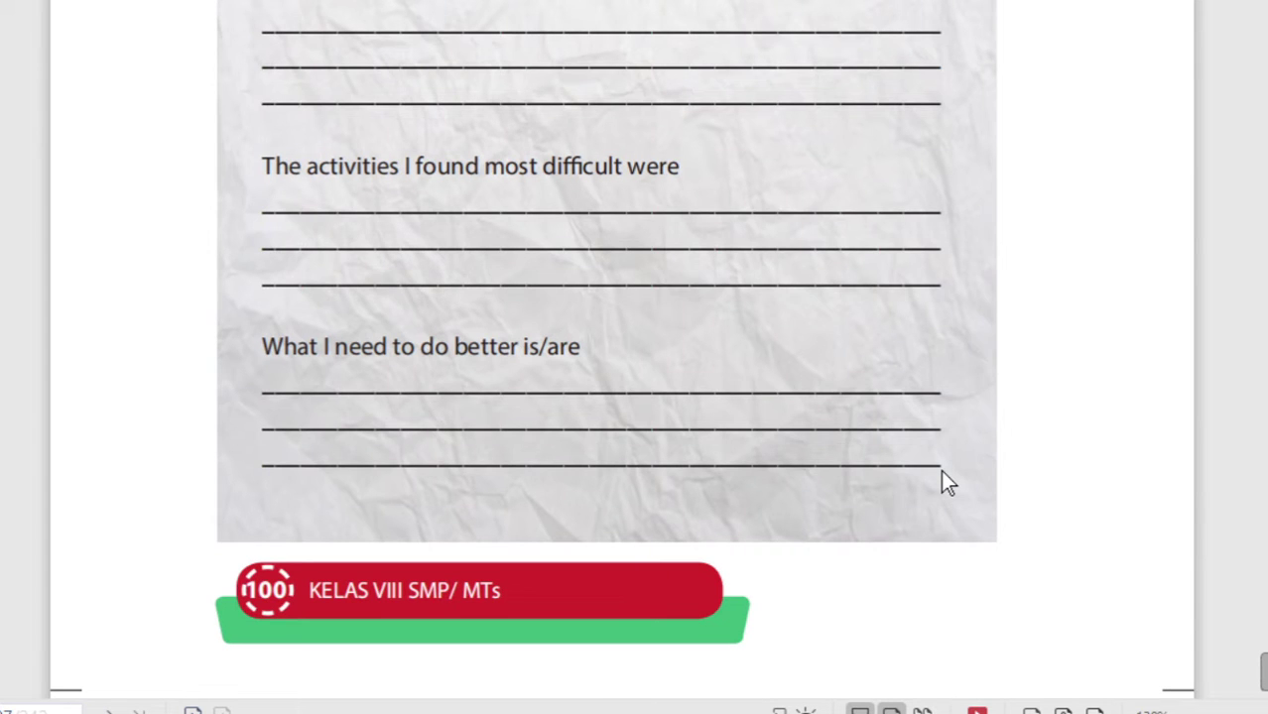
scroll(942, 472, "down", 10)
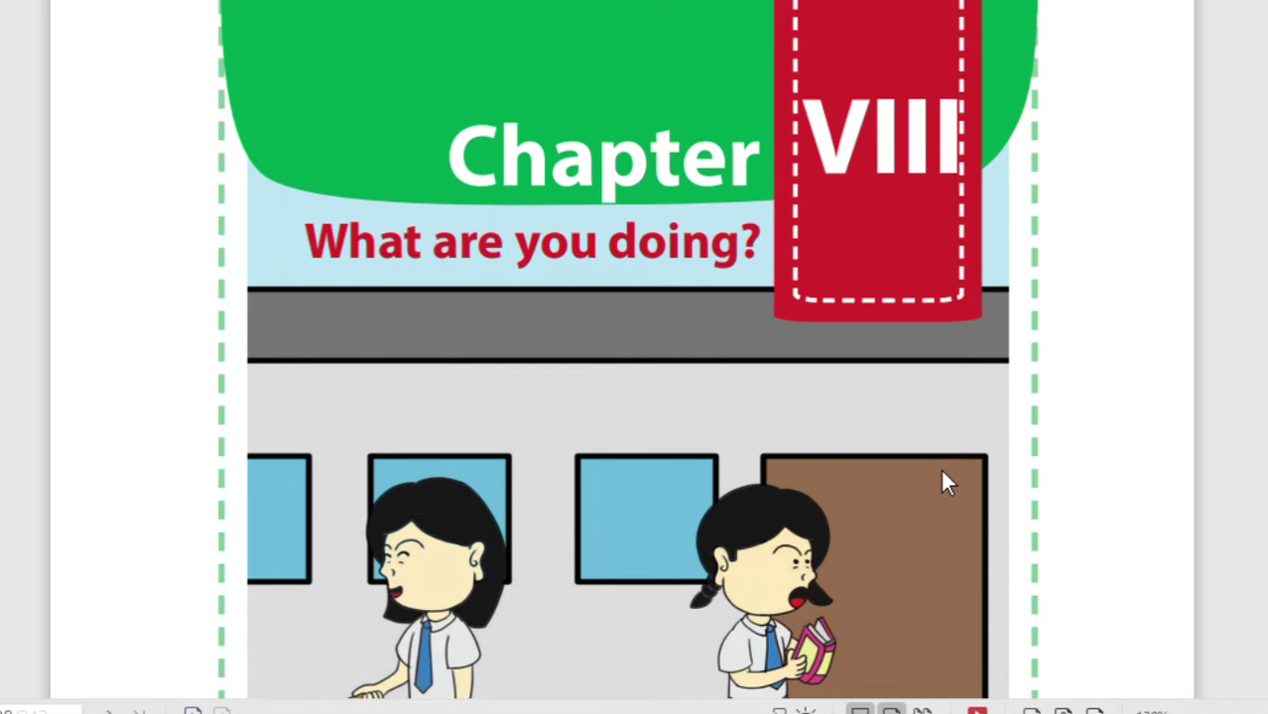
Step: Highlight the Chapter VIII subtitle 'What are you doing?' twice, deselecting it each time
scroll(810, 456, "down", 2)
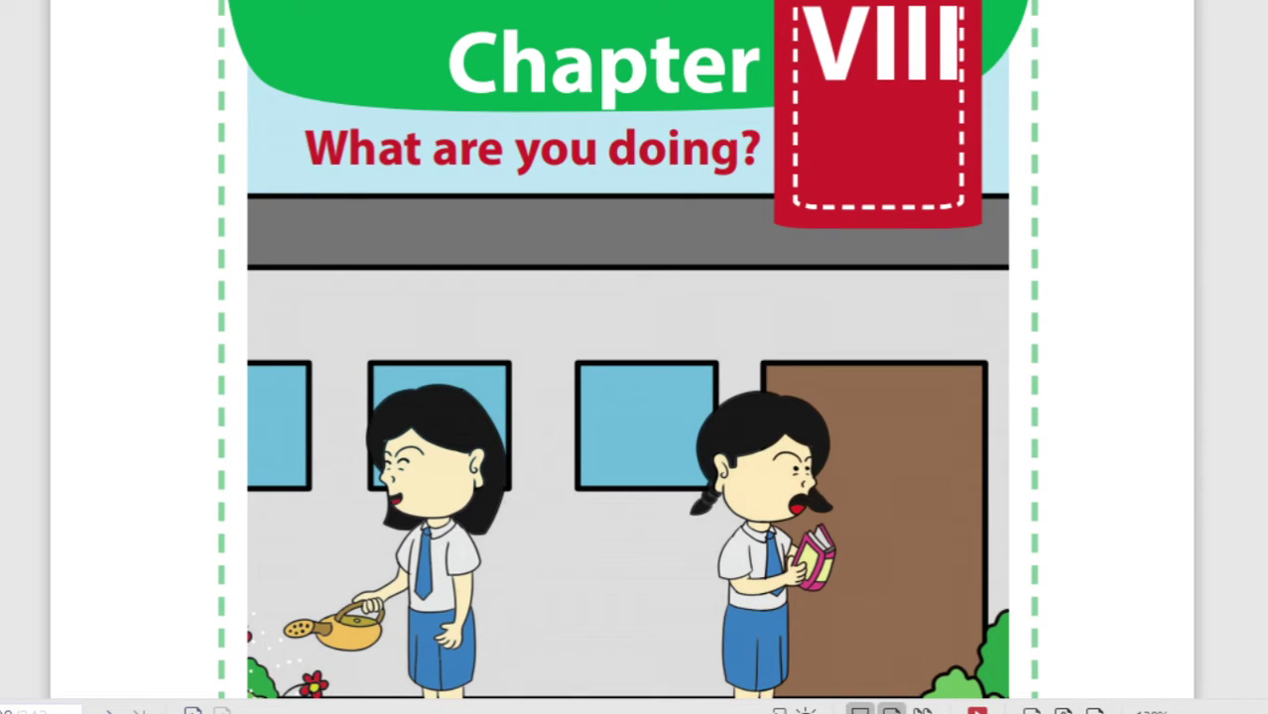
left_click_drag(306, 149, 738, 193)
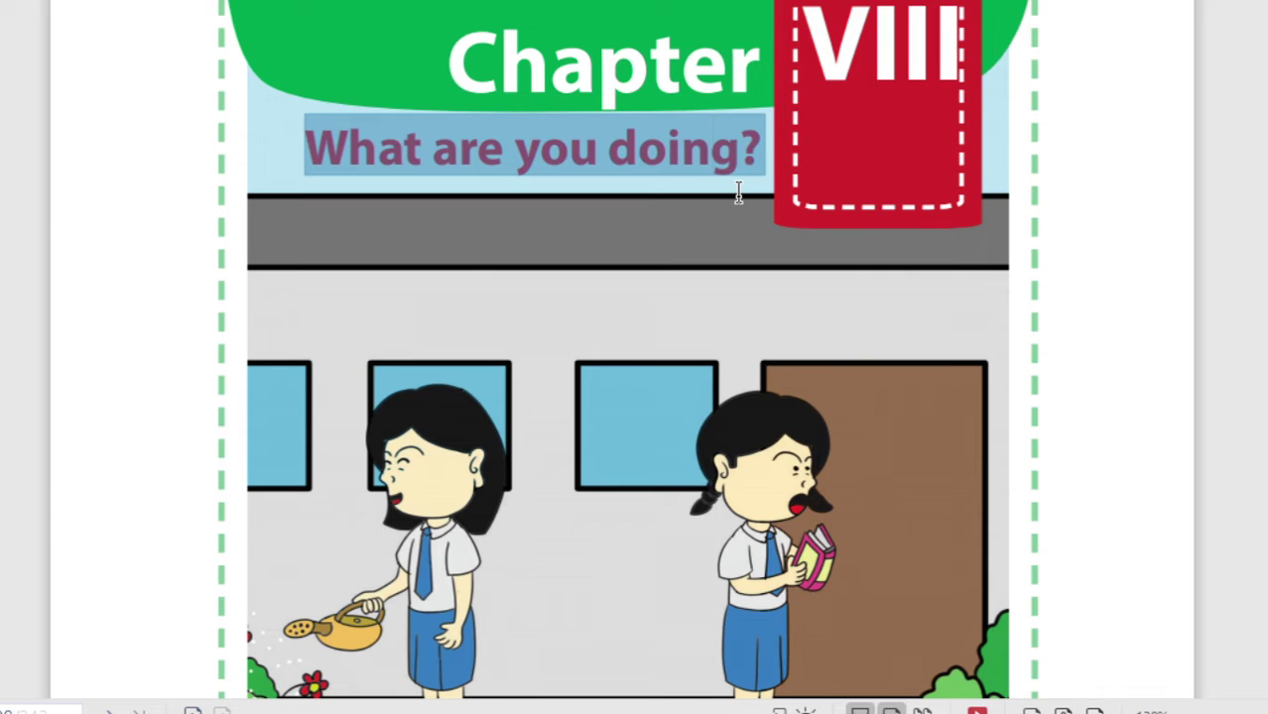
left_click(346, 157)
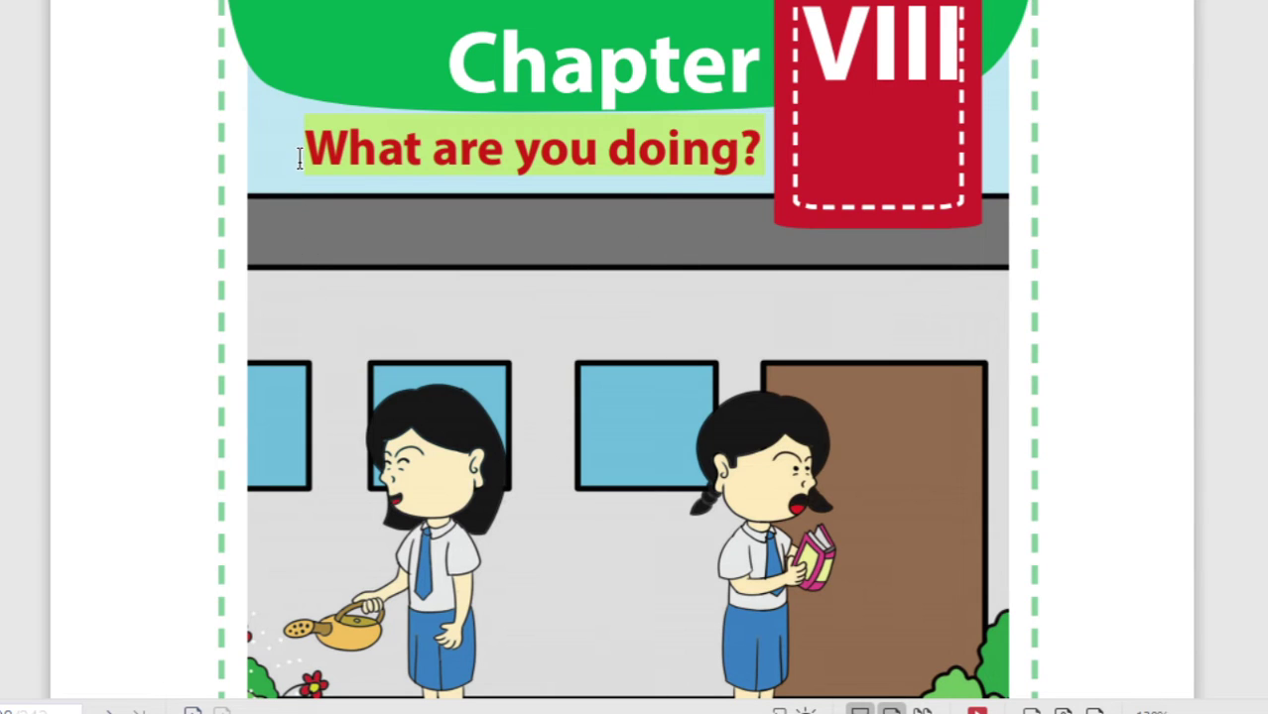
left_click_drag(298, 159, 743, 159)
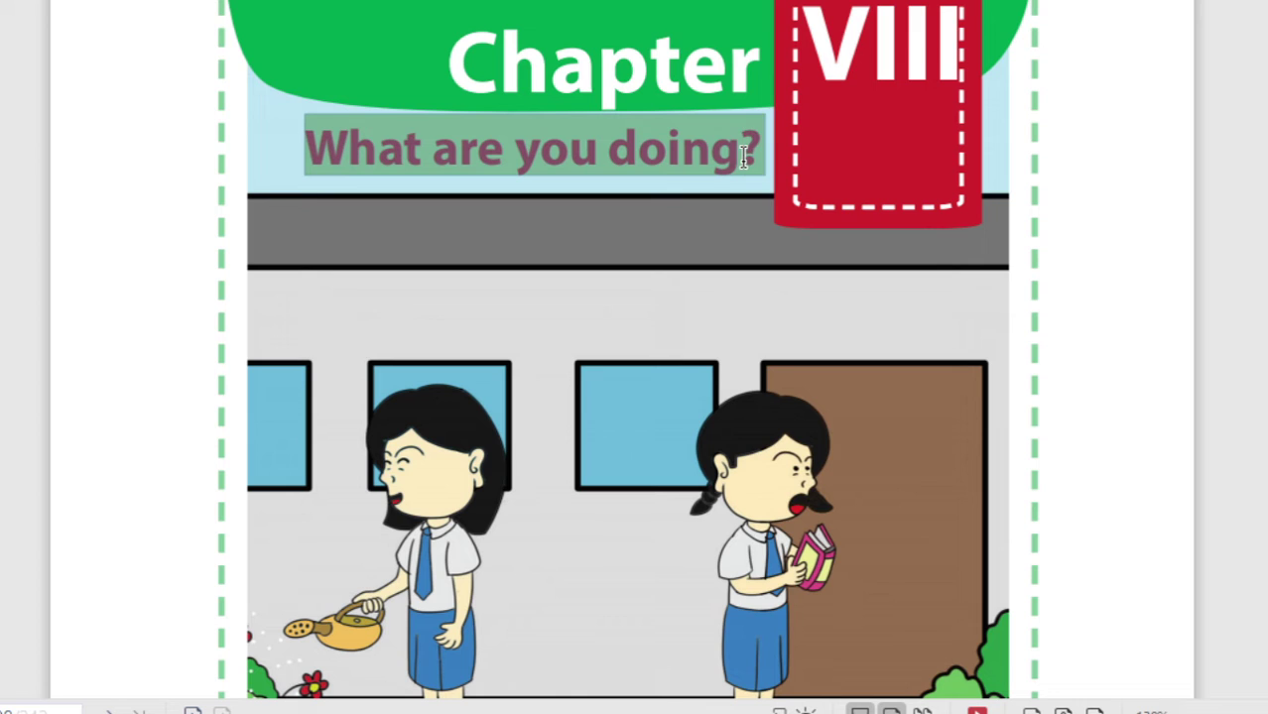
left_click(921, 374)
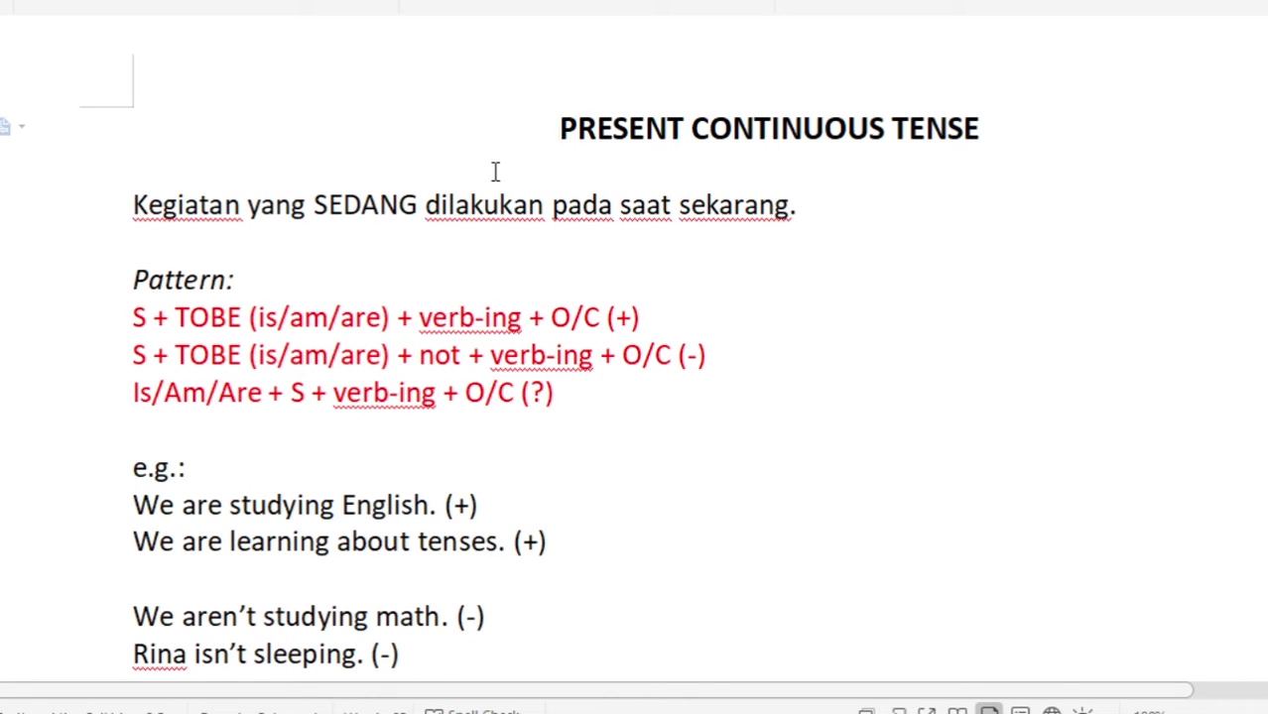
Step: Make the word SEDANG bold in the definition sentence under the title
key("Down")
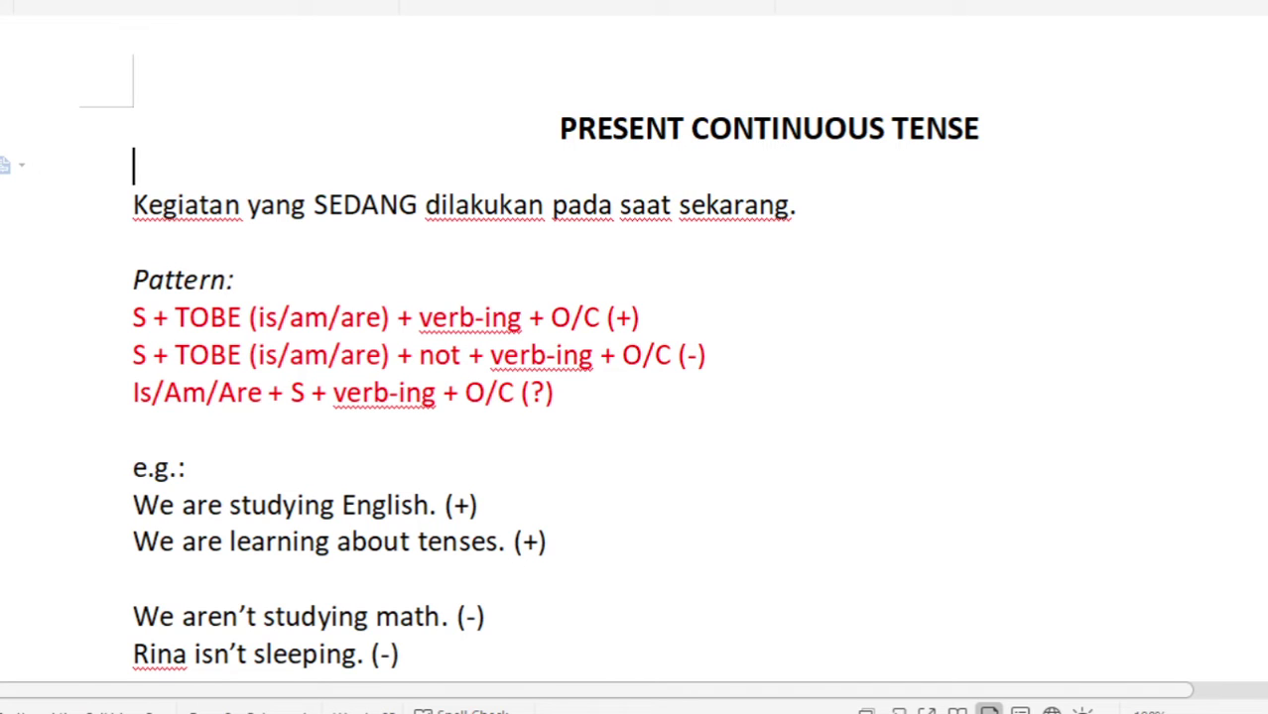
scroll(635, 357, "down", 1)
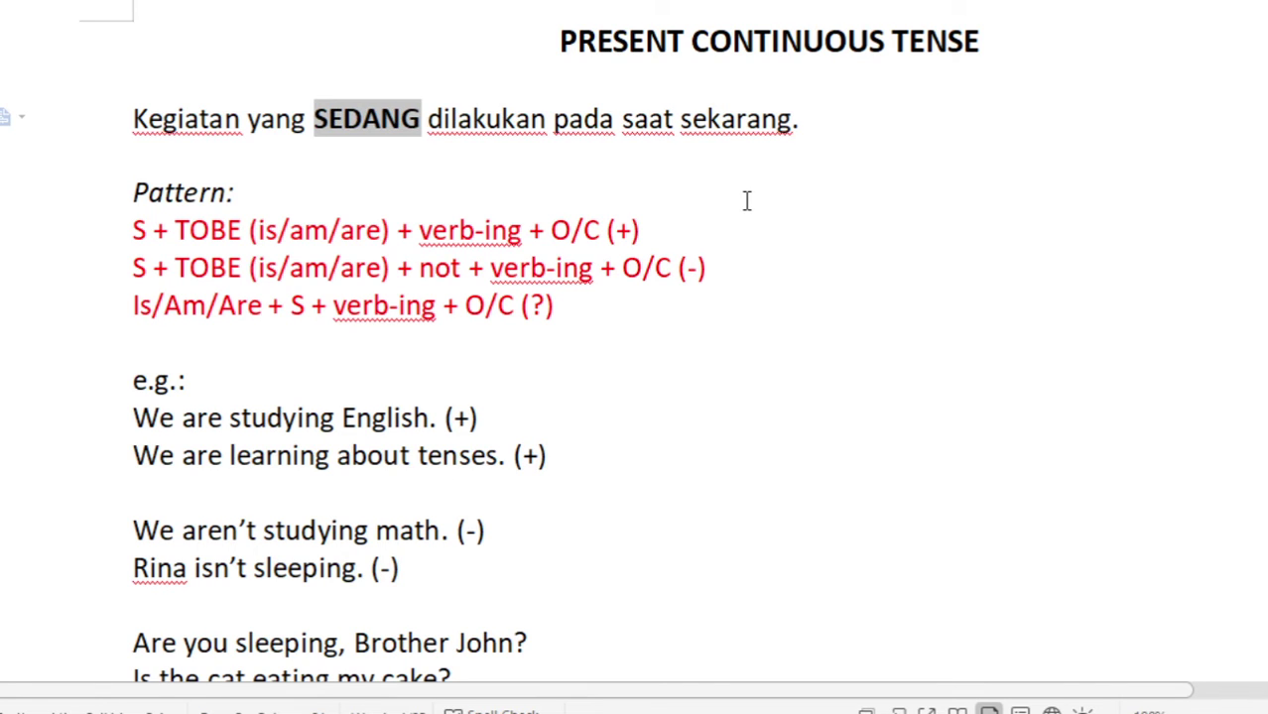
left_click(746, 201)
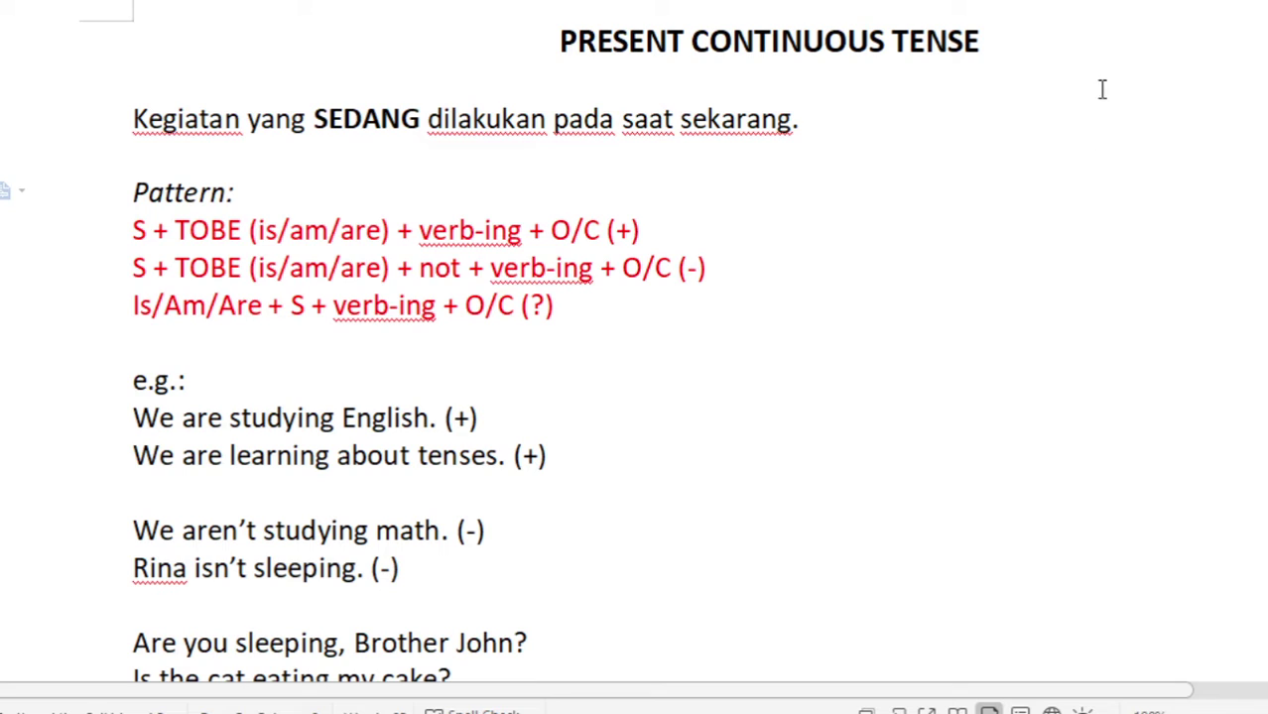
Step: Select the title word CONTINUOUS, then place the cursor after 'e.g.:' in the first pattern
left_click(1052, 346)
left_click_drag(691, 42, 879, 52)
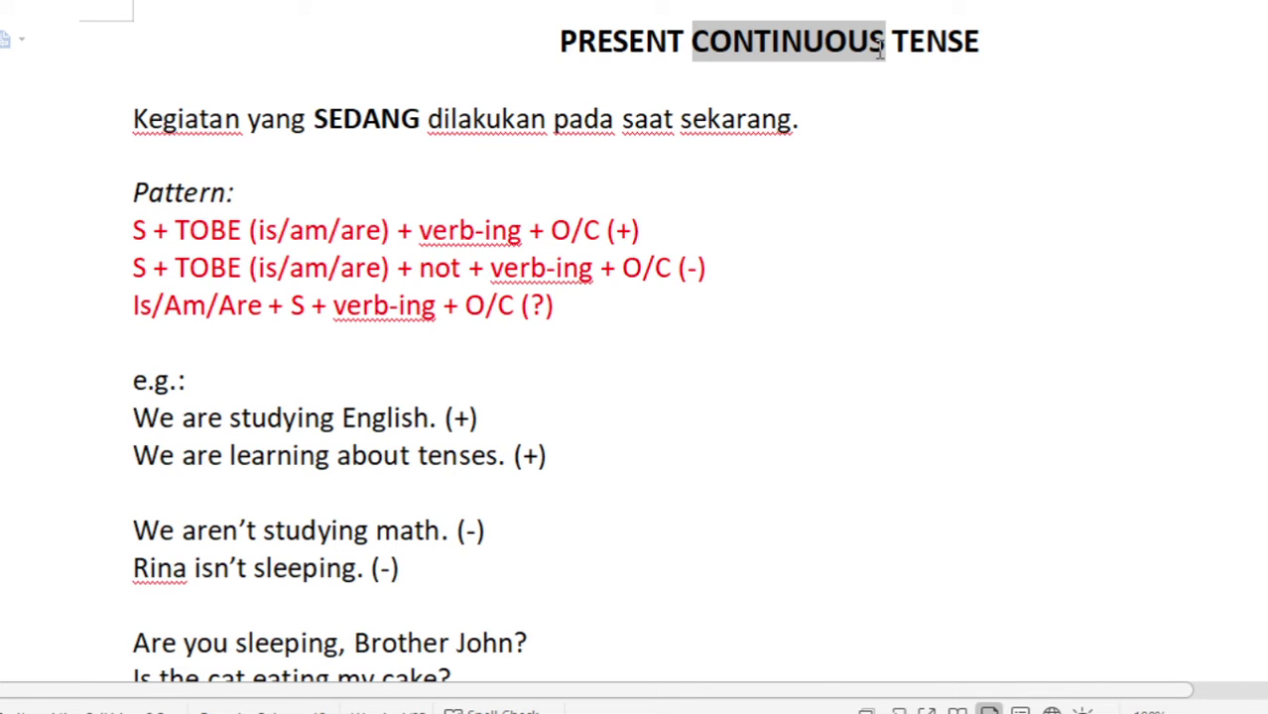
left_click(938, 244)
left_click(883, 388)
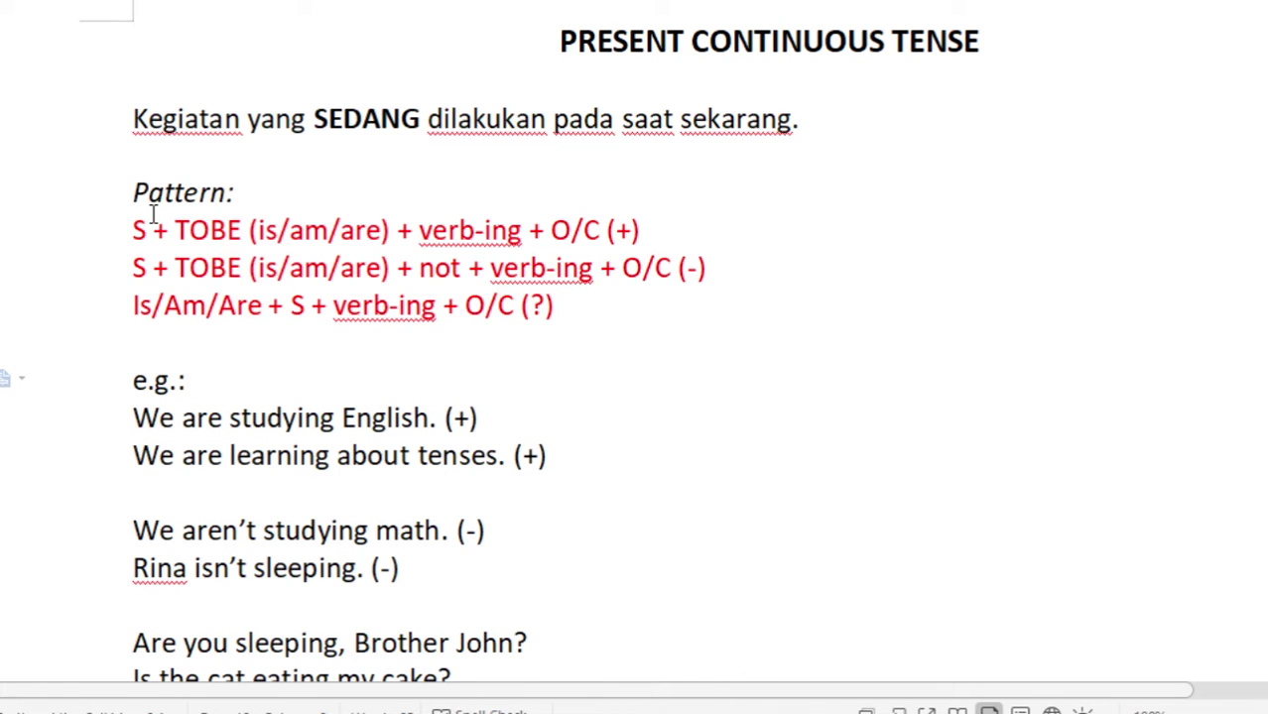
left_click(159, 230)
key("Right")
key("Right")
key("Right")
key("Right")
key("Right")
key("Right")
key("Left")
key("Left")
key("Left")
key("Left")
key("Left")
key("Right")
key("Right")
key("Right")
key("Right")
key("Right")
key("Right")
key("Right")
key("Right")
key("Right")
key("Right")
key("Right")
key("Right")
key("Right")
left_click(121, 273)
key("Right")
key("Right")
key("Right")
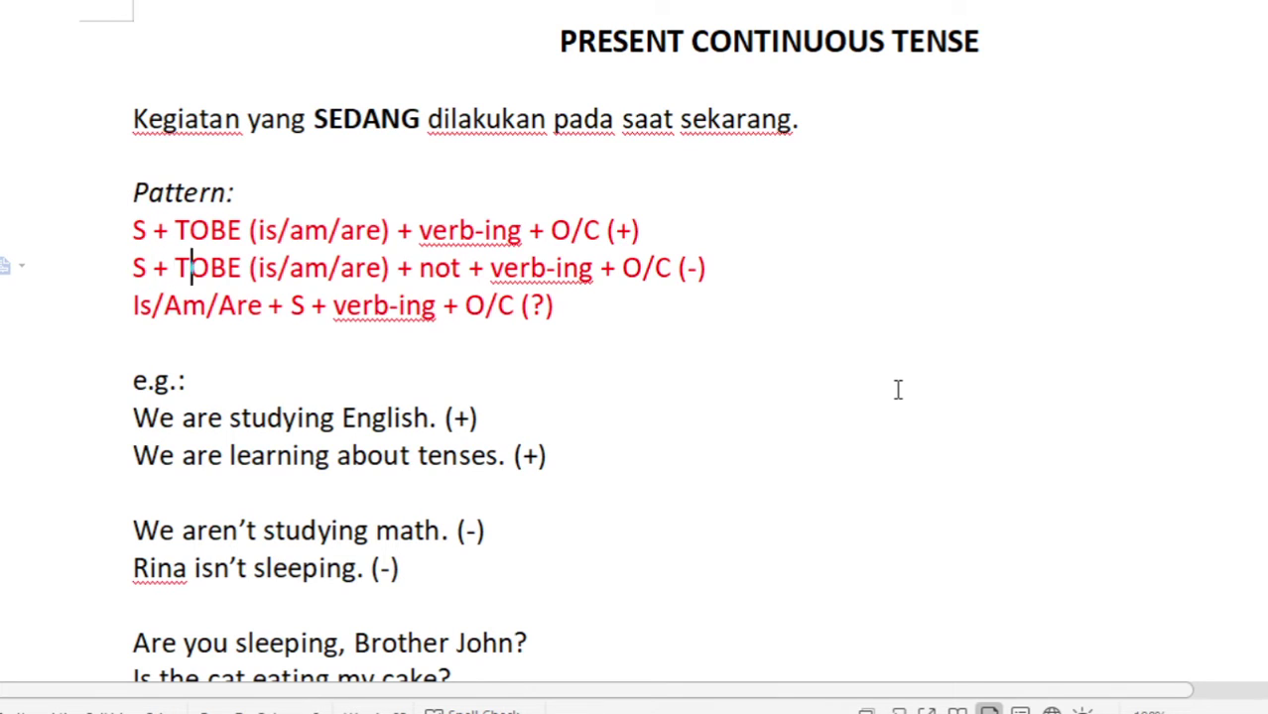
key("Right")
key("Right")
key("Right")
key("Right")
key("Right")
key("Right")
key("Right")
key("Right")
key("Right")
key("Right")
key("Right")
key("Right")
key("Right")
key("Right")
key("Right")
key("Right")
key("Right")
key("Down")
key("Left")
key("Left")
key("Left")
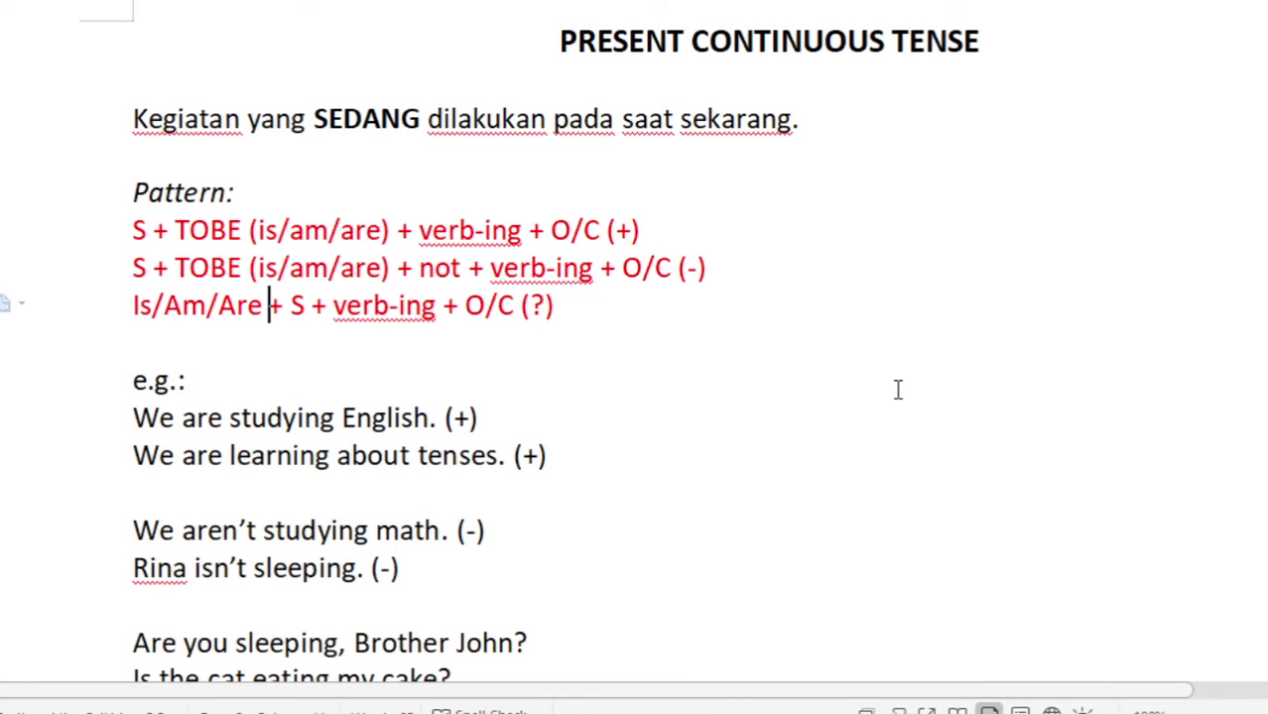
key("Left")
key("Left")
key("Left")
key("Down")
key("Down")
key("Up")
key("Up")
key("Right")
key("Right")
key("Right")
key("Right")
key("Right")
key("Right")
key("Right")
key("Right")
key("Right")
key("Right")
key("Right")
scroll(393, 388, "down", 1)
scroll(393, 388, "down", 1)
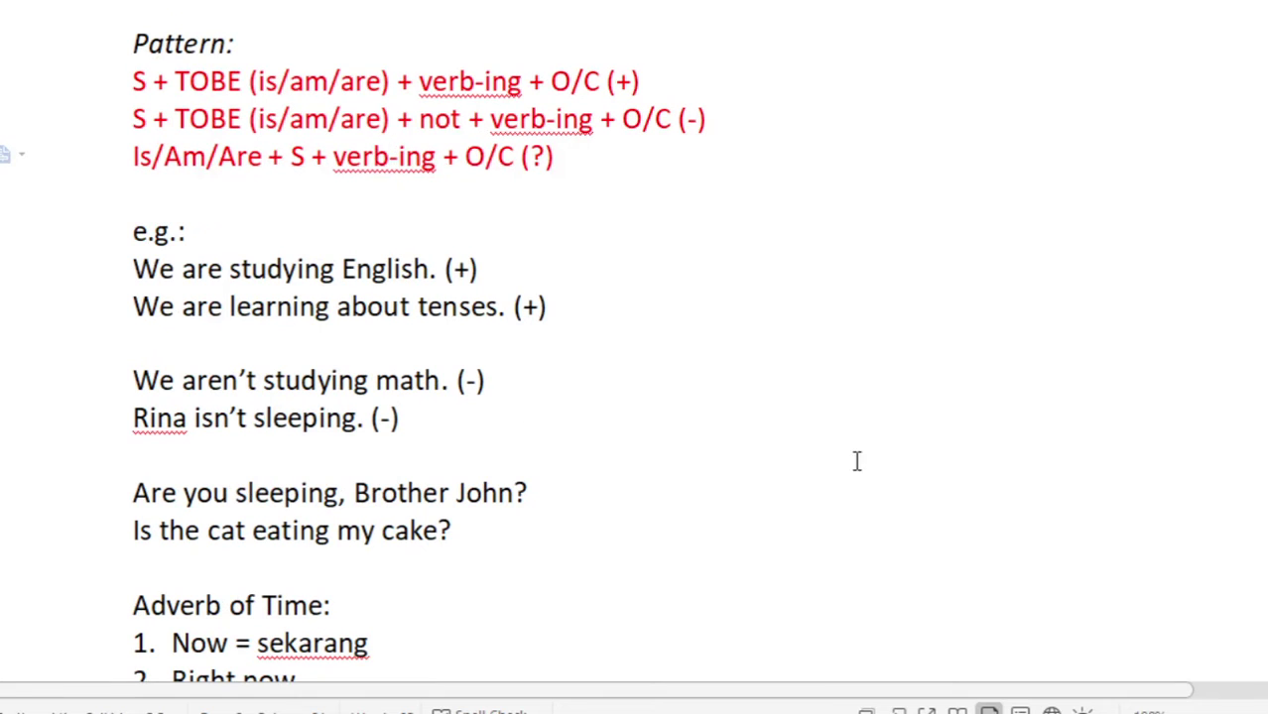
scroll(871, 416, "up", 1)
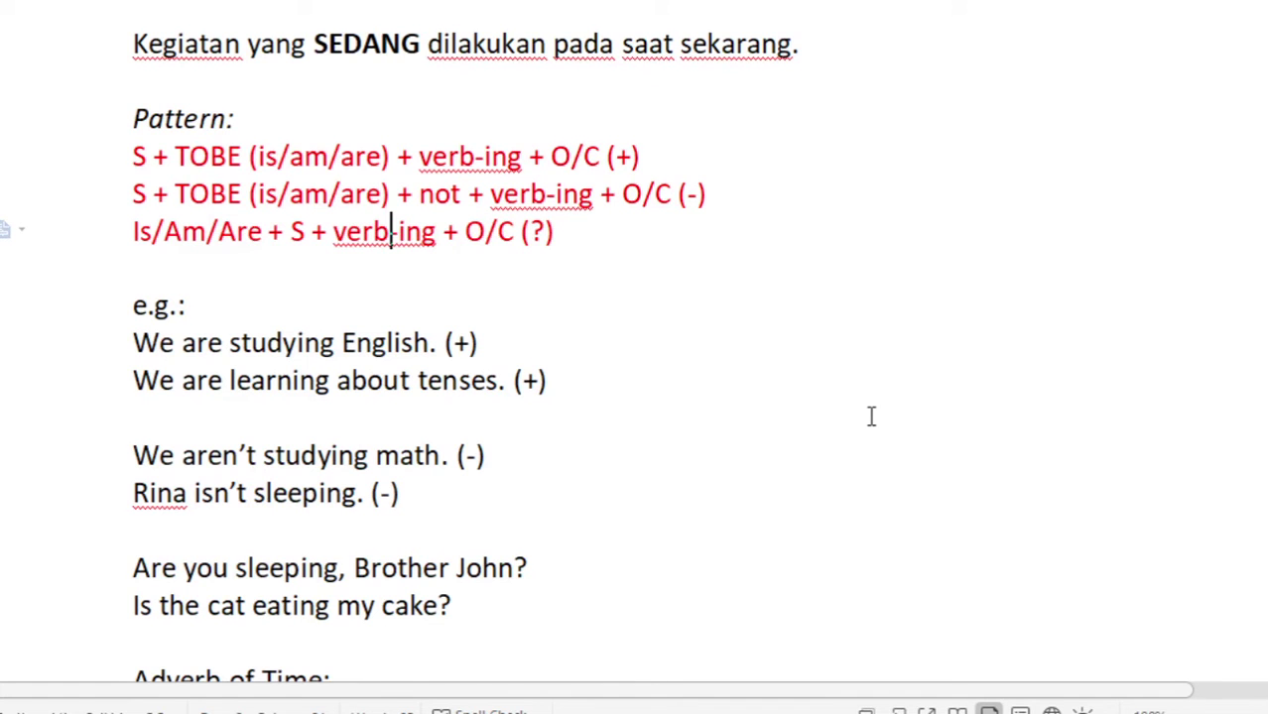
scroll(871, 416, "down", 1)
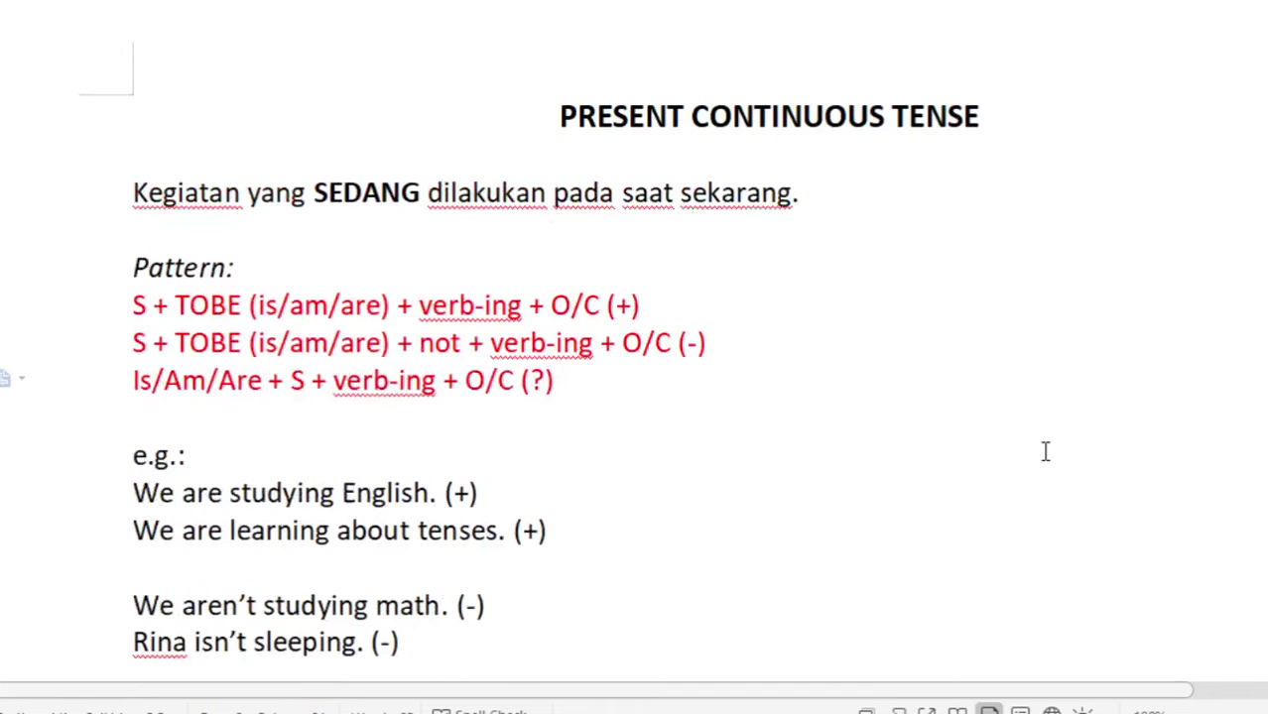
scroll(1044, 451, "up", 1)
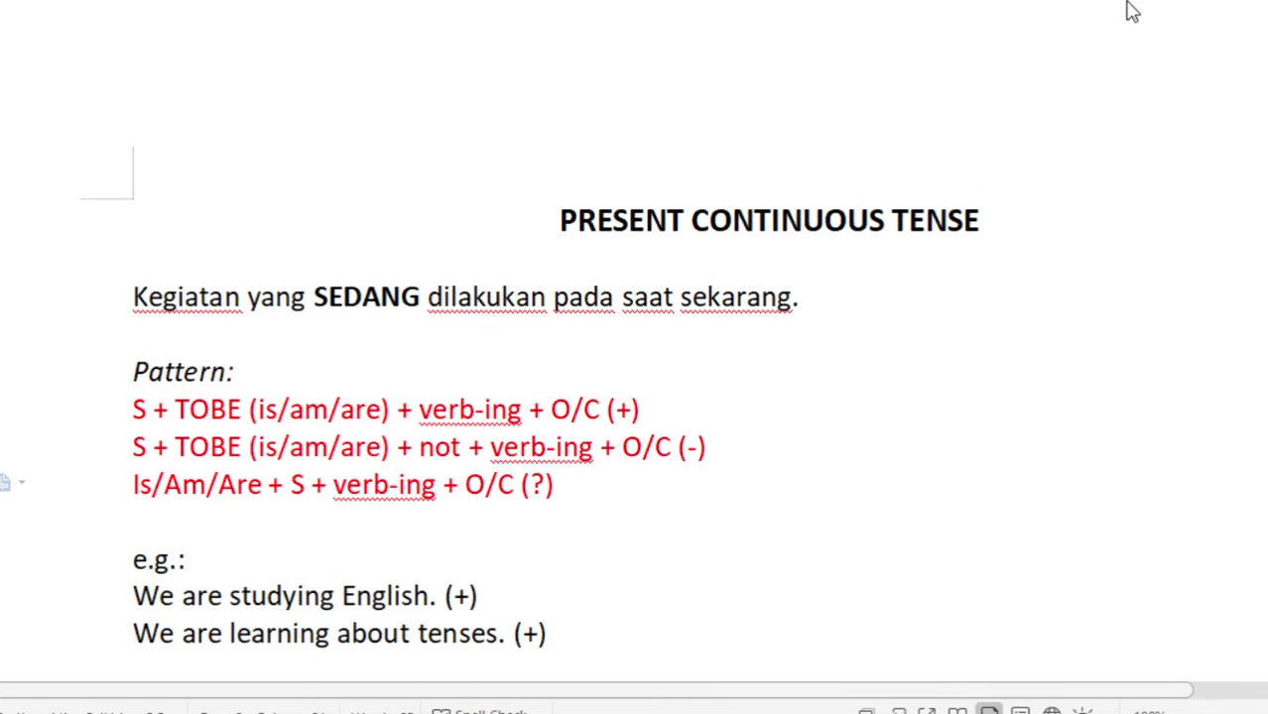
left_click(1126, 38)
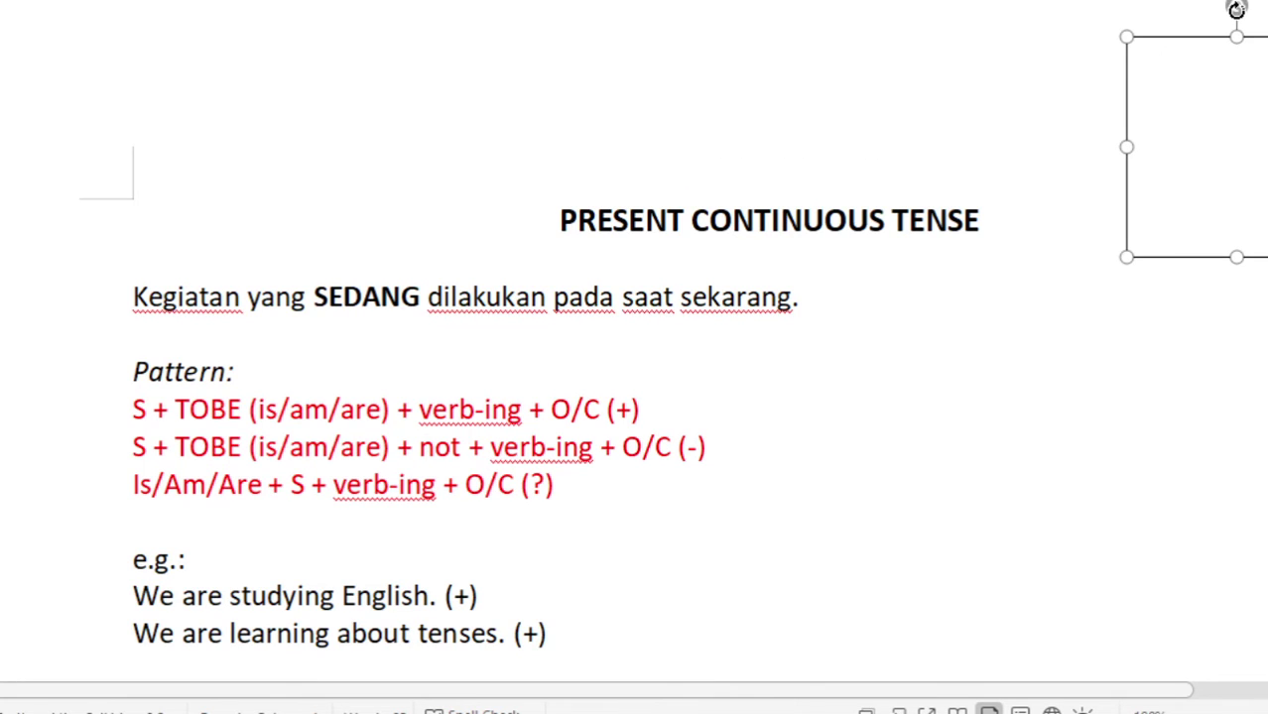
mouse_move(1234, 9)
left_mouse_down()
mouse_move(1237, 22)
mouse_move(1134, 125)
mouse_move(1128, 159)
left_mouse_up()
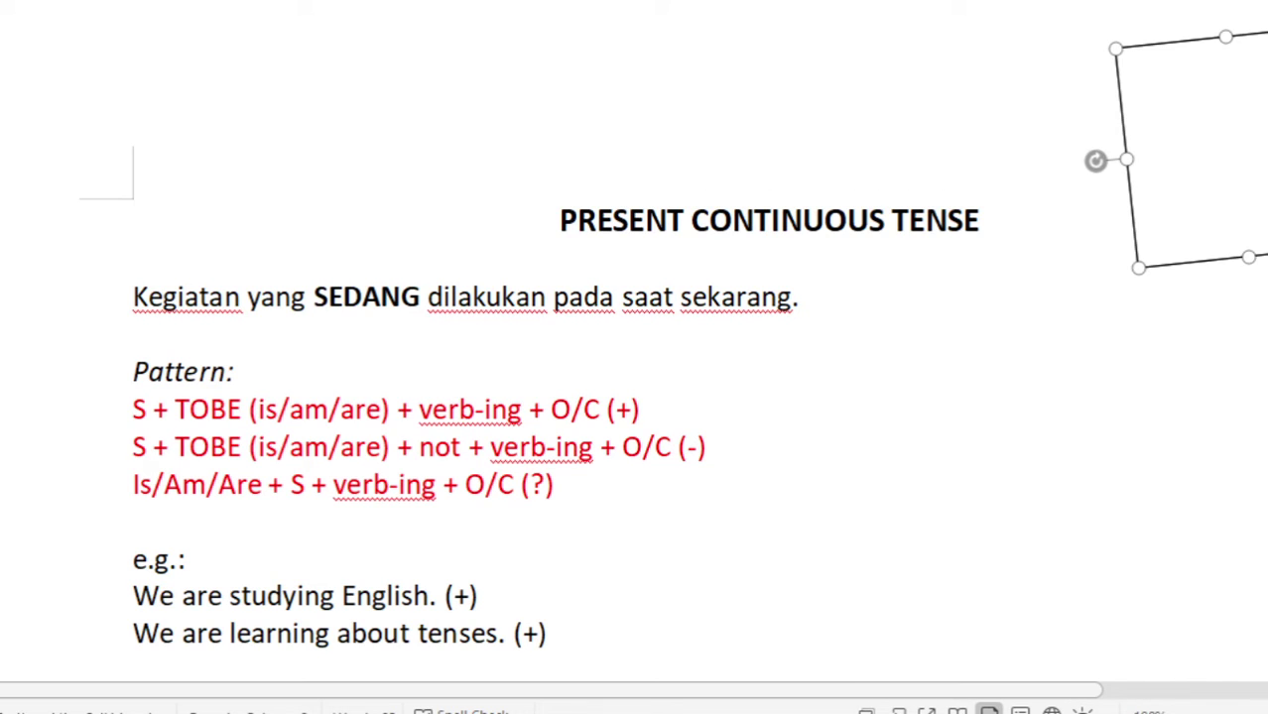
key("Delete")
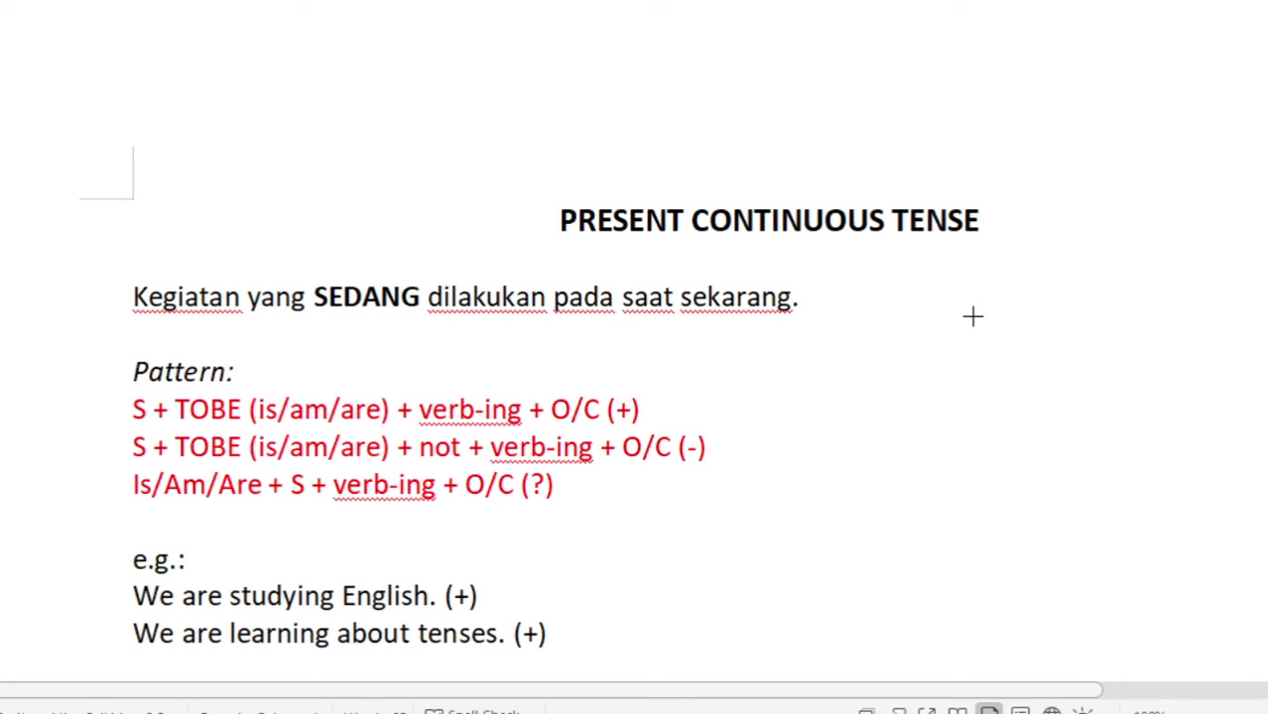
Step: Draw a text box headed 'TO BE (IS/AM/ARE)' with a blank line below
left_click_drag(937, 361, 1151, 589)
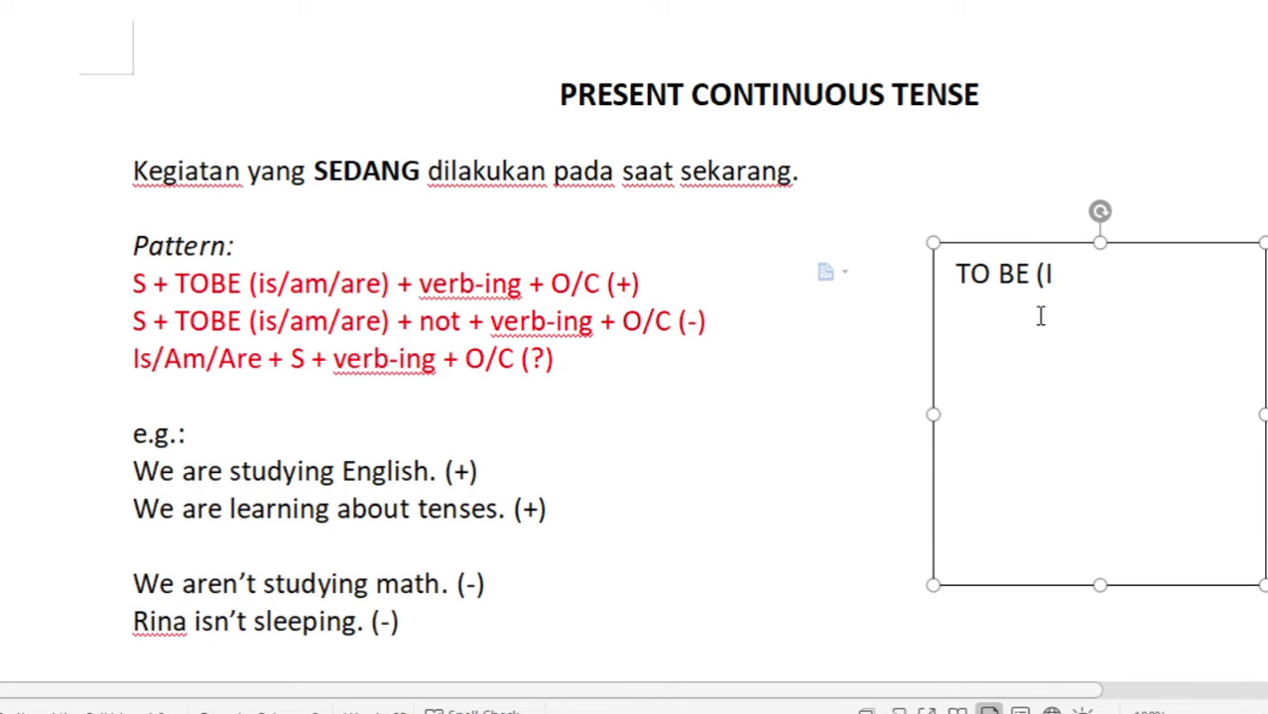
type("S/AM")
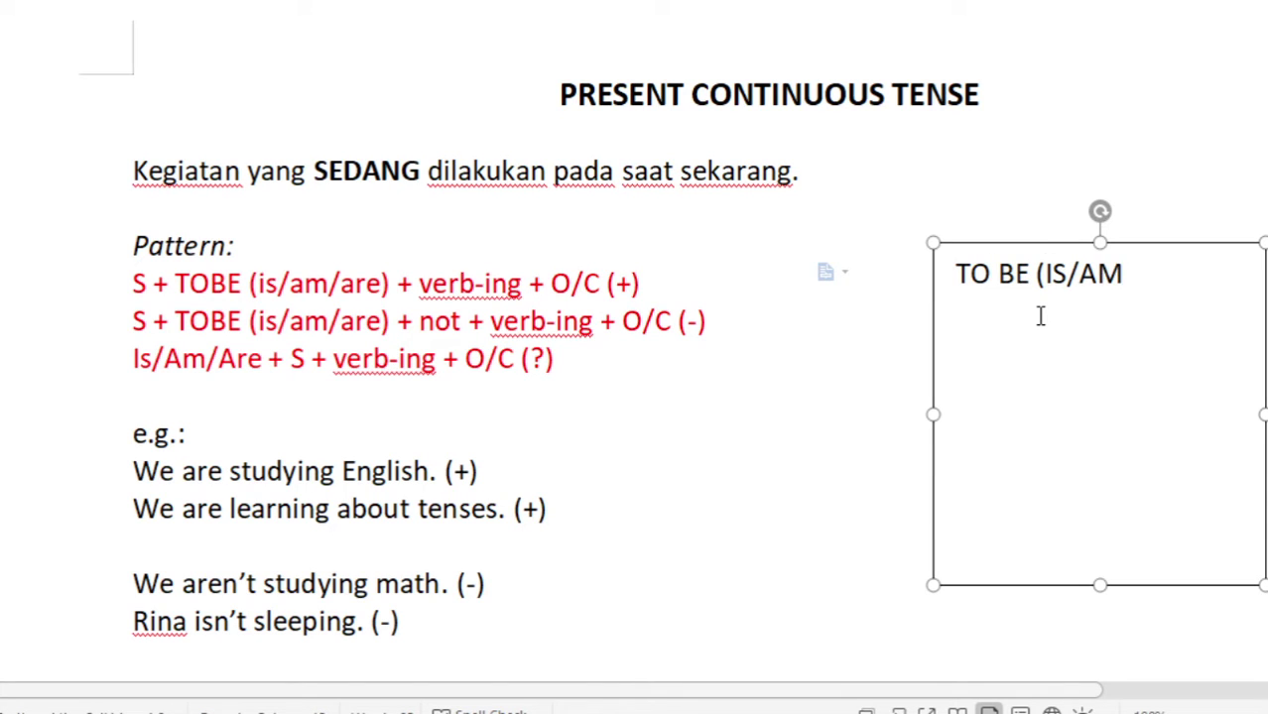
type("/ARE")
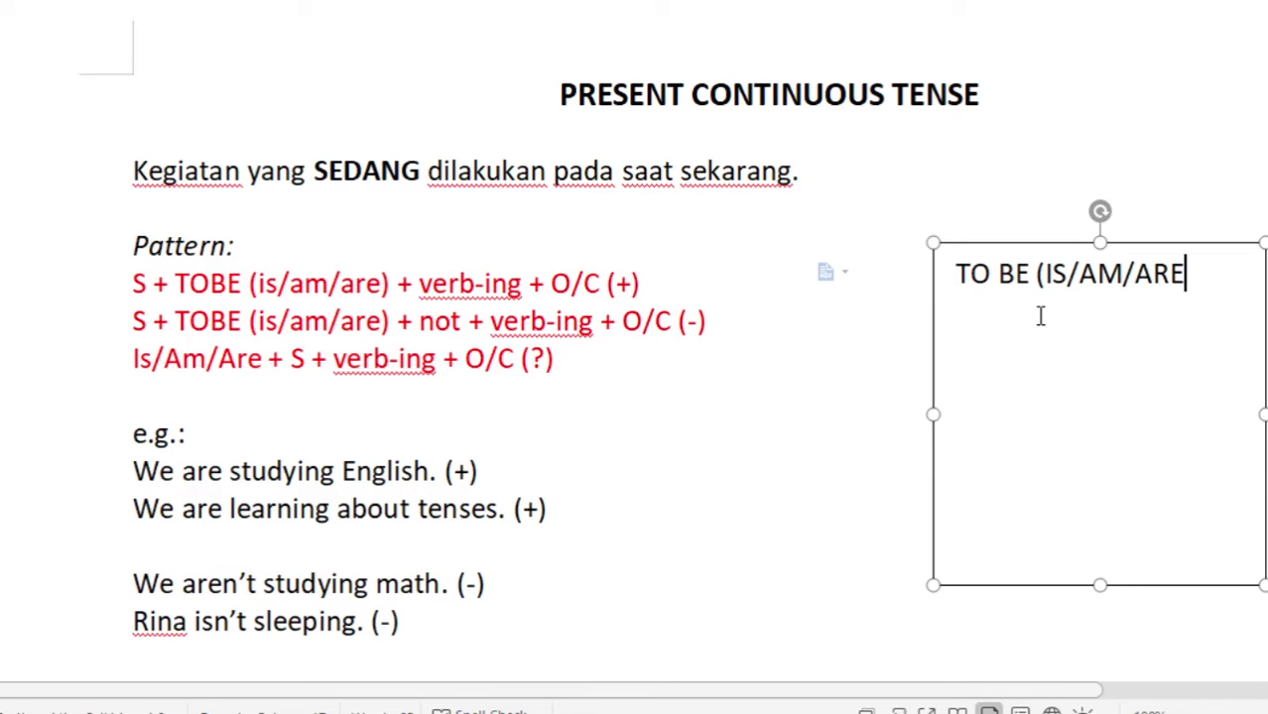
type(")")
key("Return")
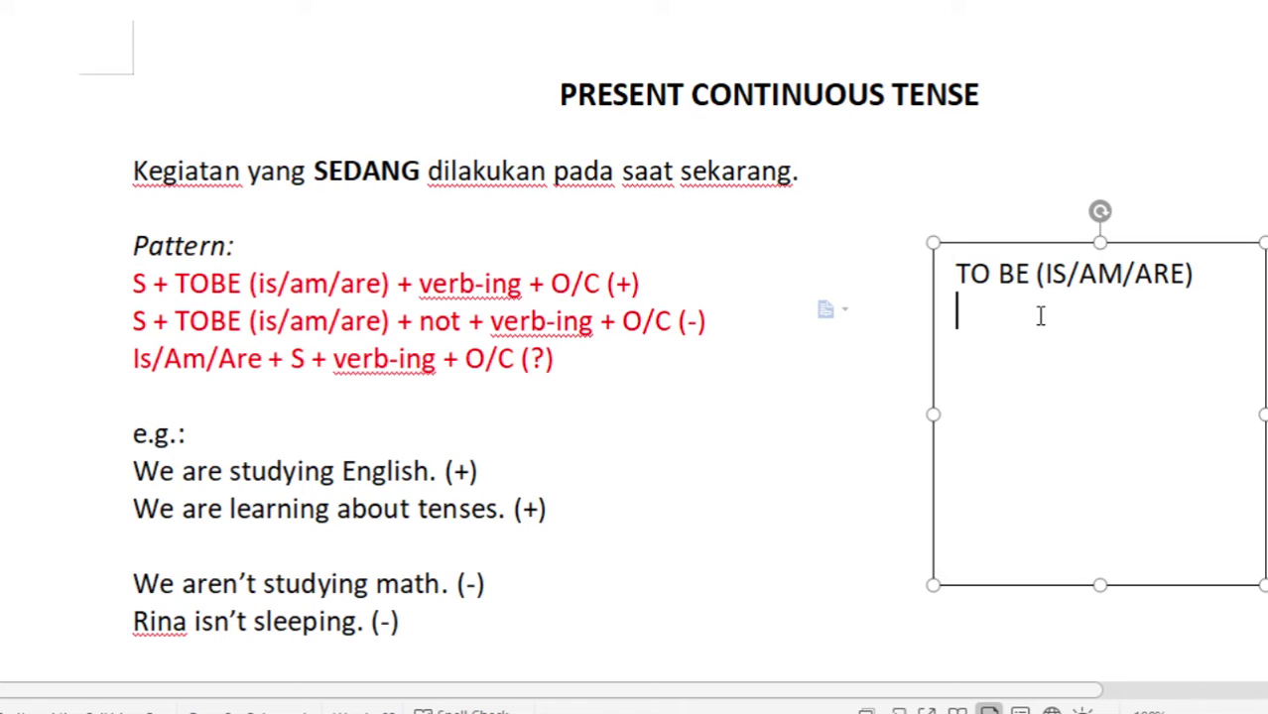
key("Return")
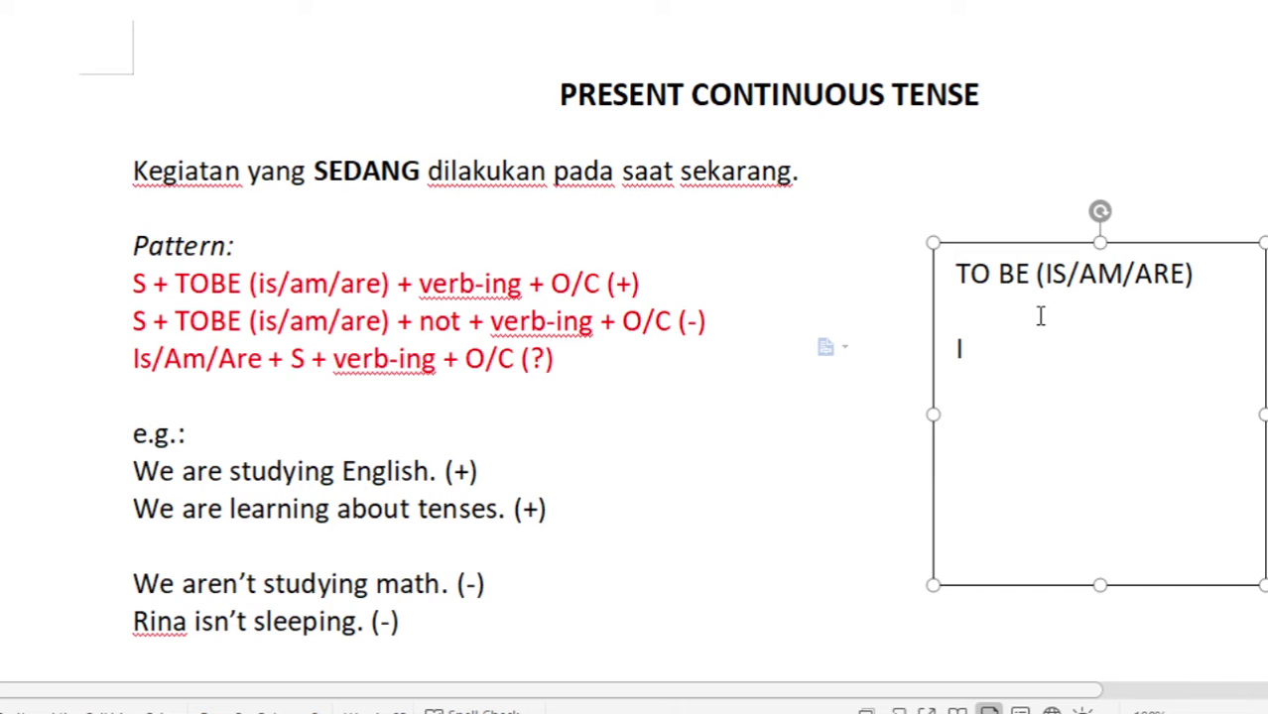
Step: Start the pronoun list with am, you, they and we on separate lines
type(" am")
key("Return")
type("you")
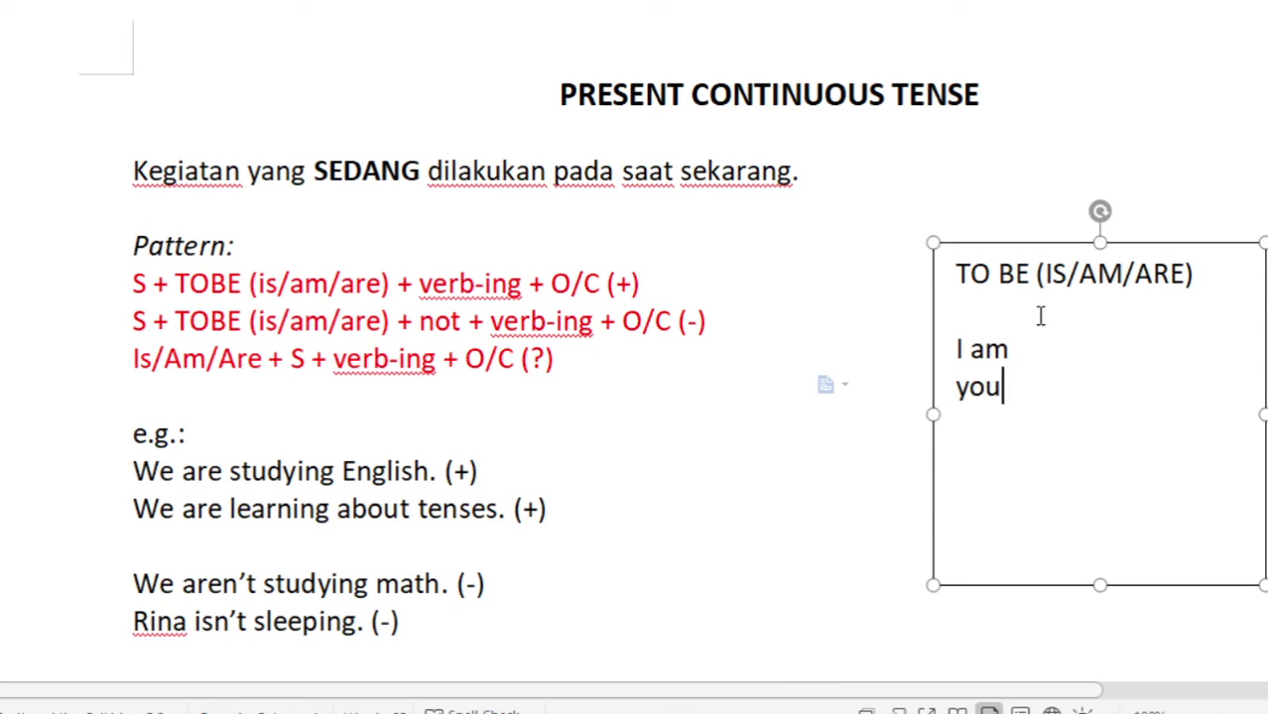
key("Return")
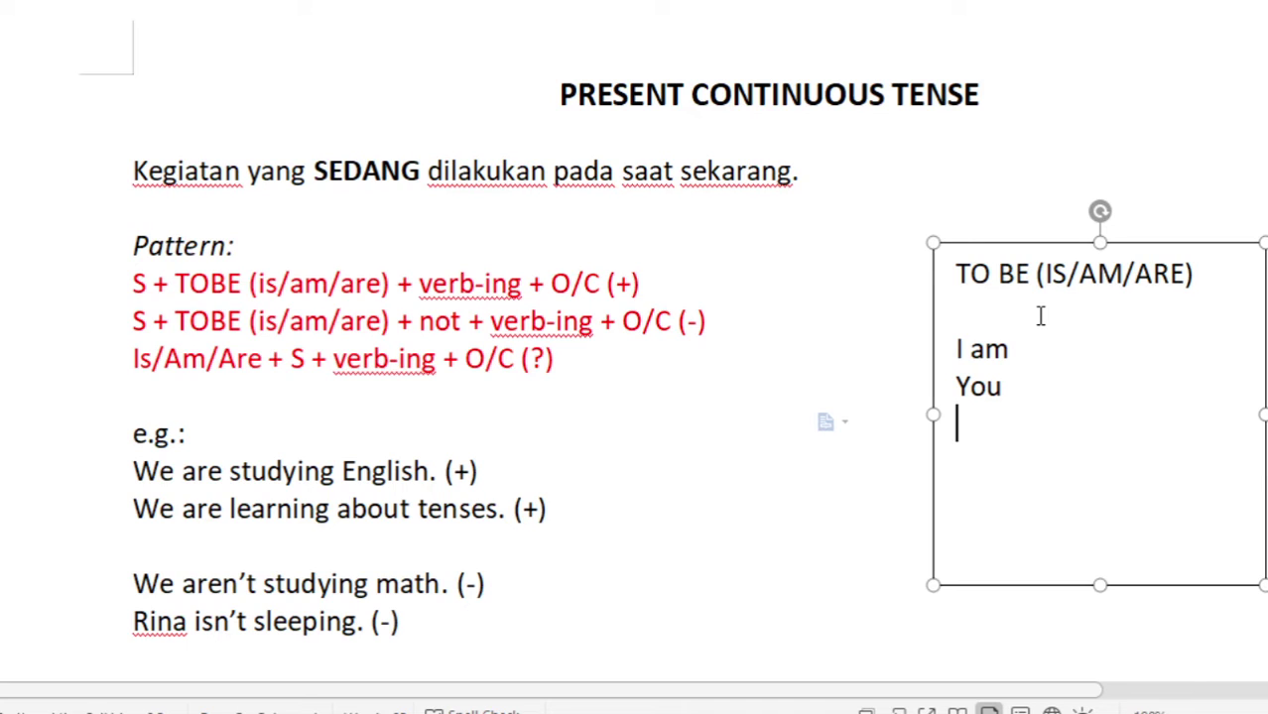
type("they")
key("Return")
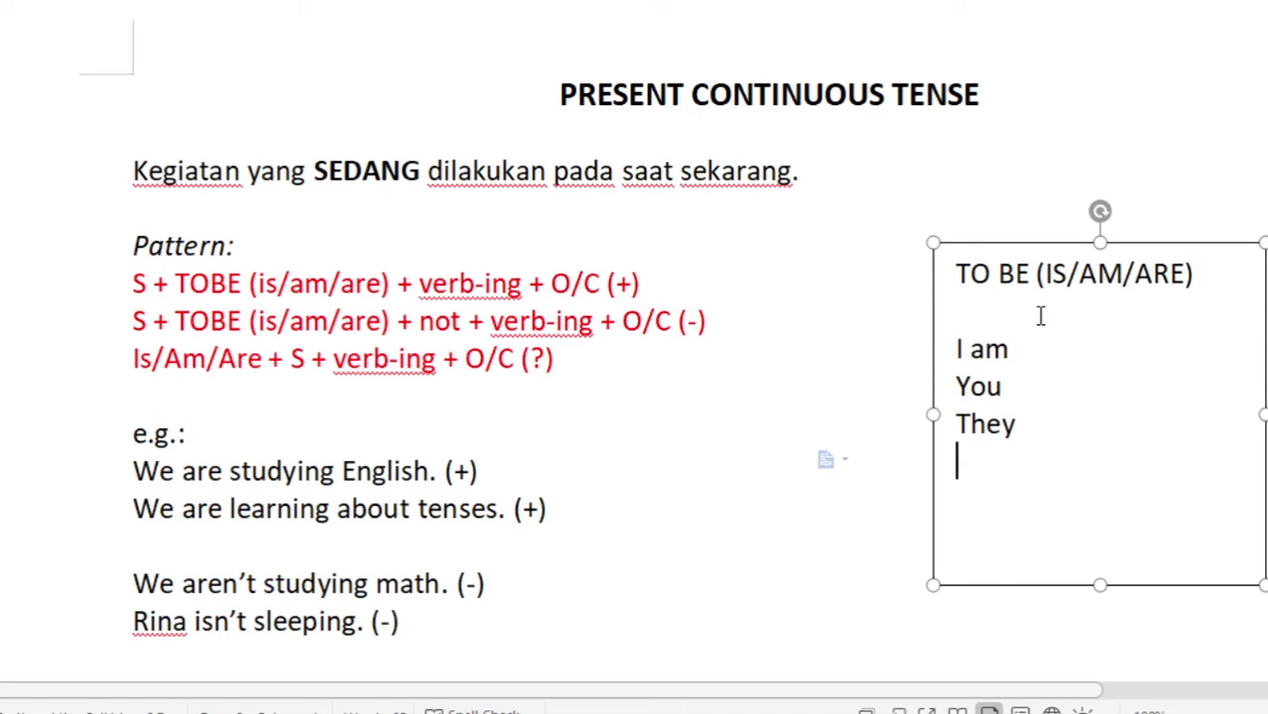
type("we")
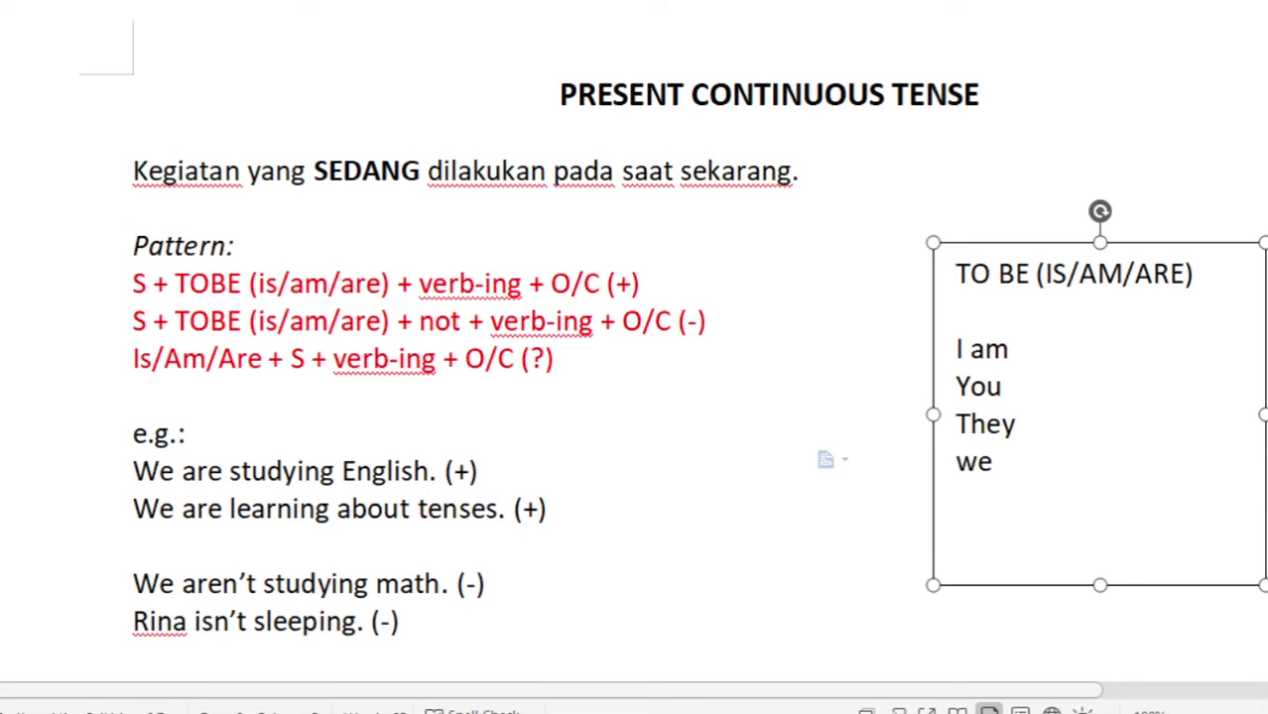
Step: Complete 'You are', 'They are' and 'We are', then add He, She and It lines
left_click(1104, 381)
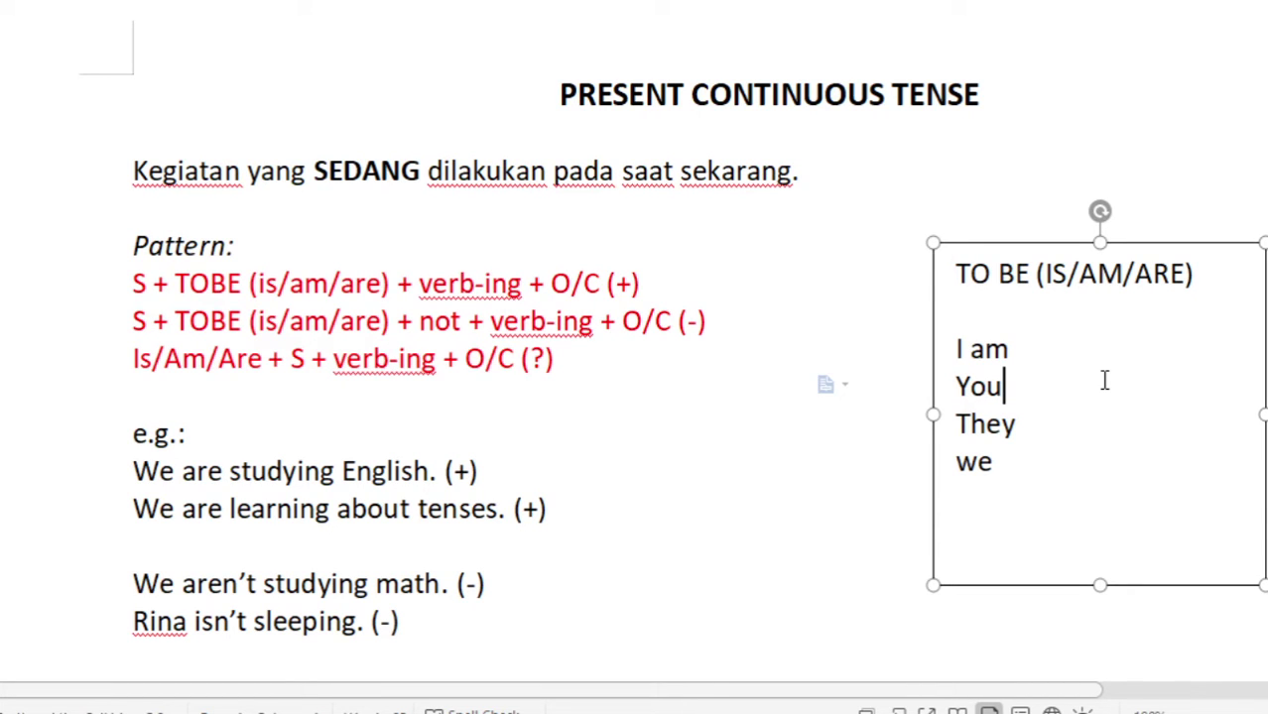
key("BackSpace")
type("u are")
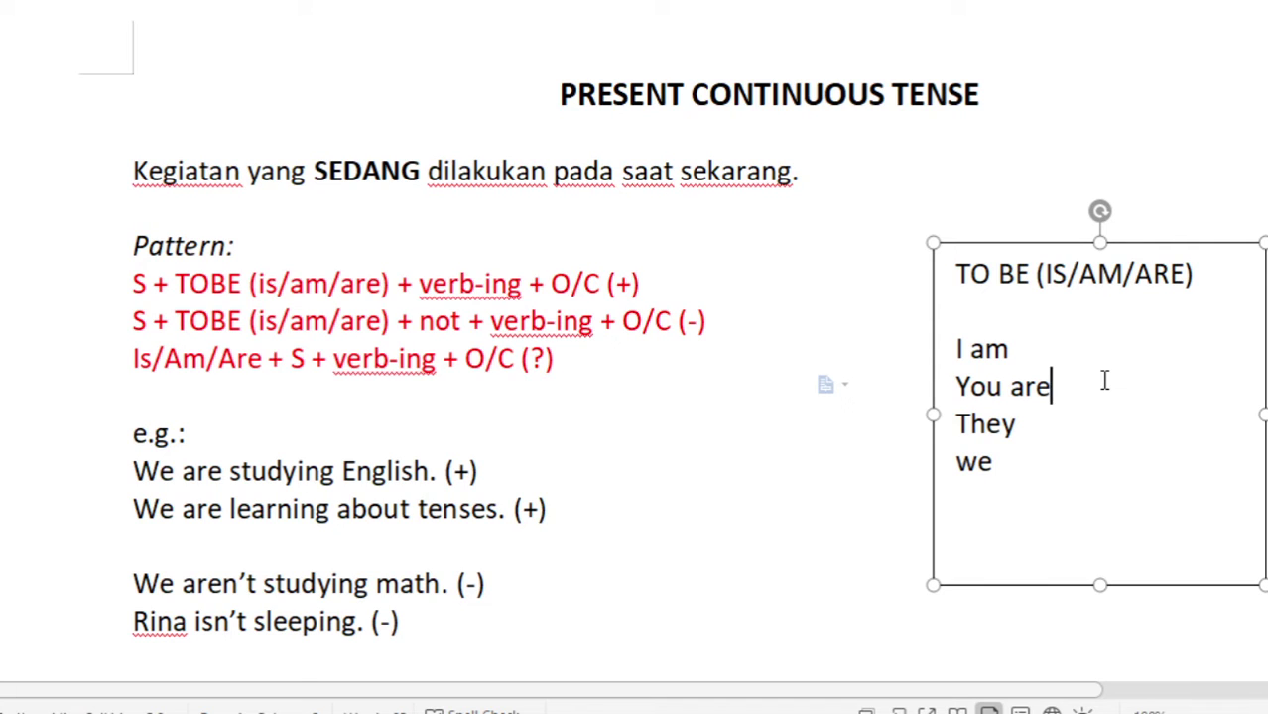
key("Down")
type("are")
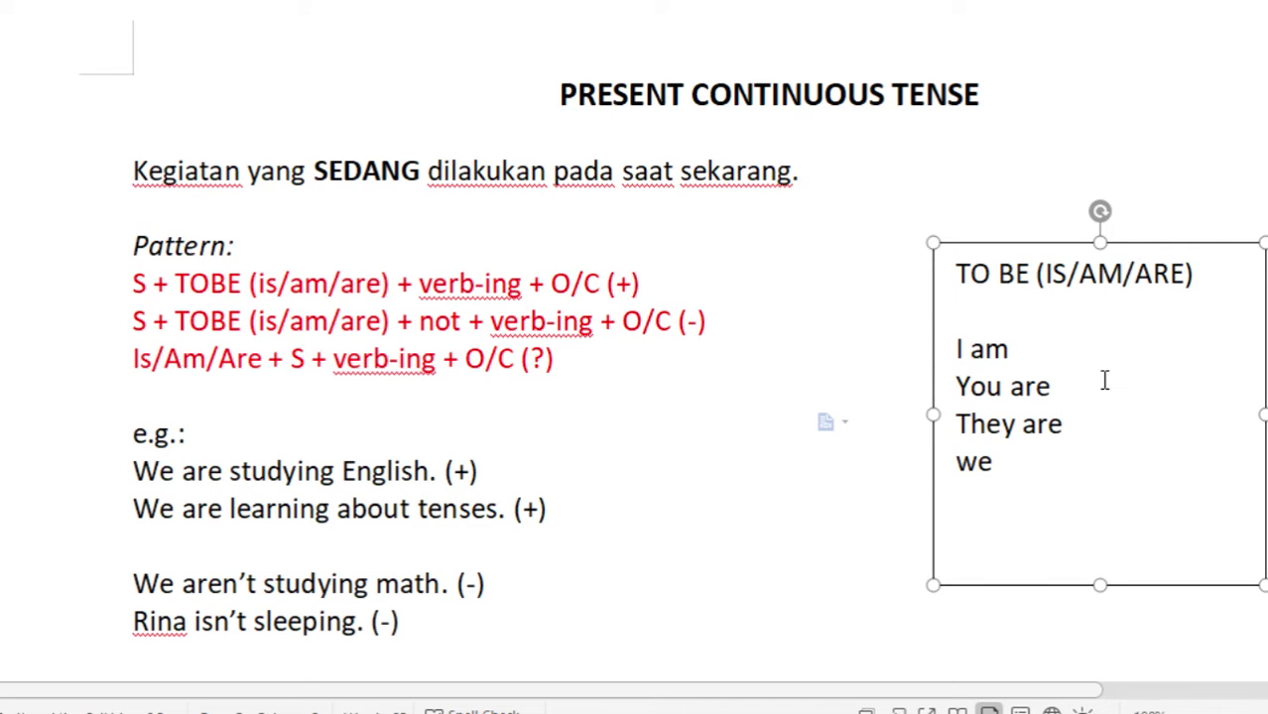
type(" We are")
key("Return")
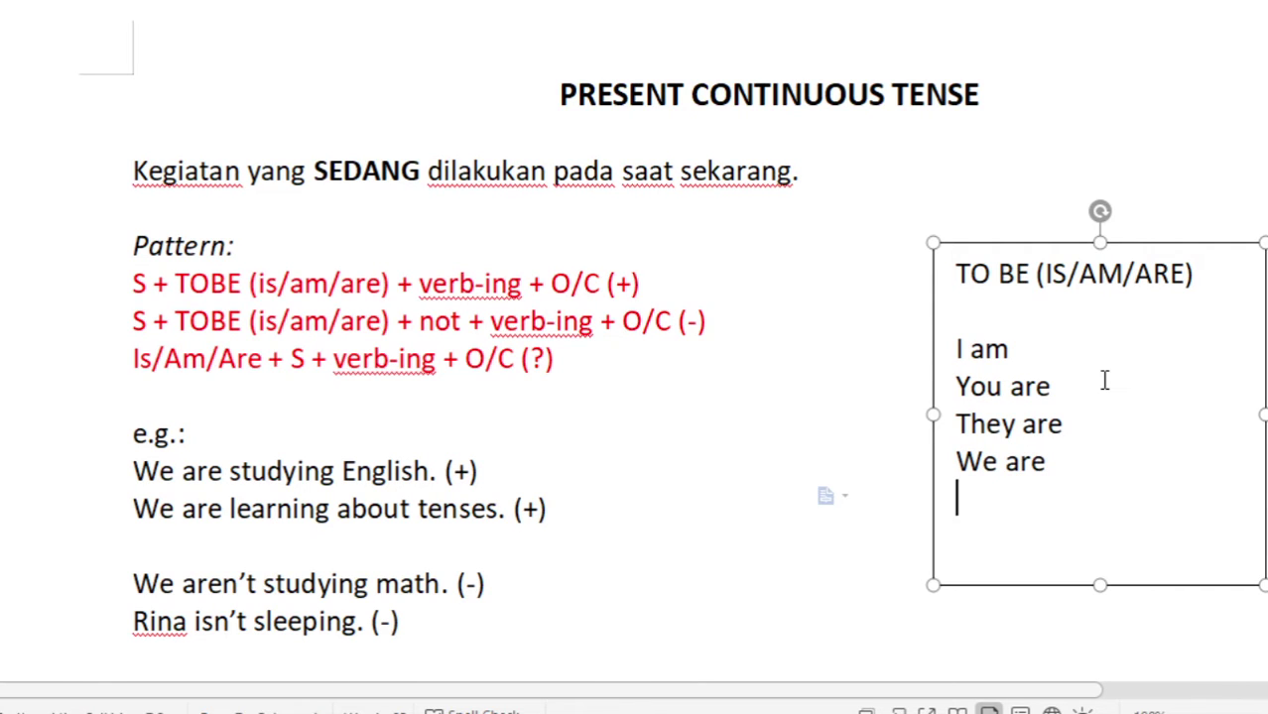
type("he")
key("Return")
type("she")
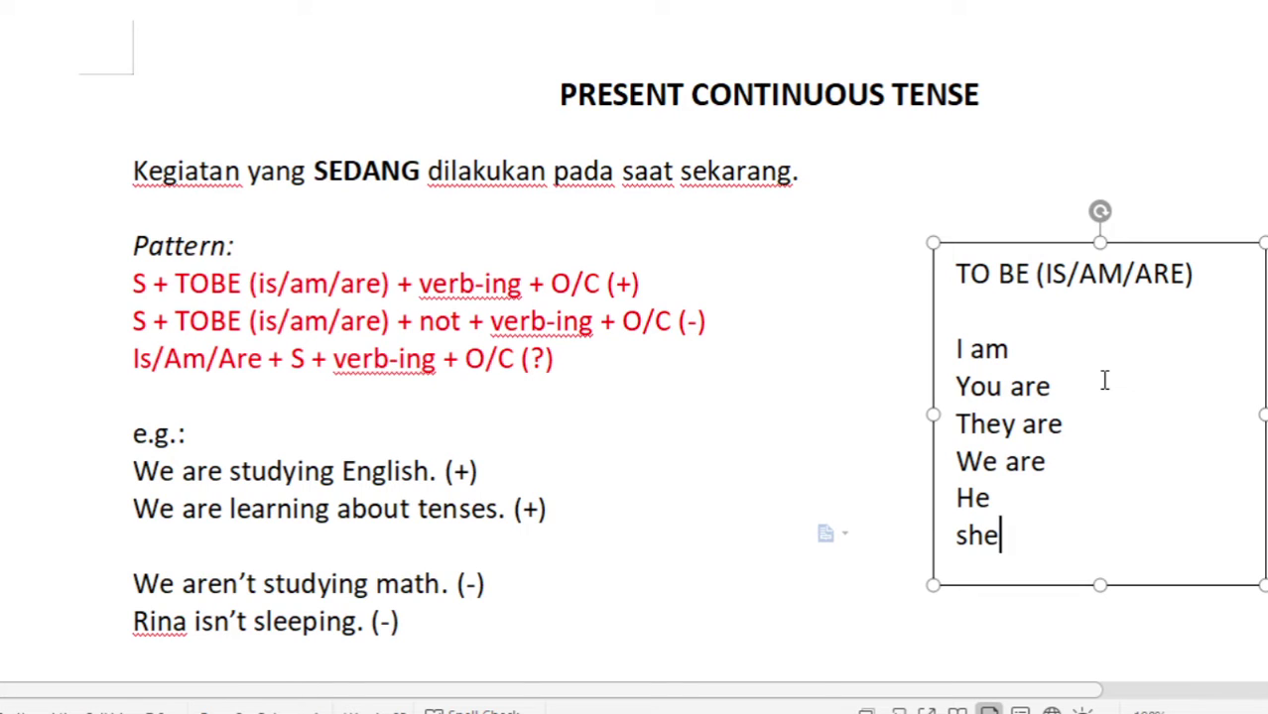
key("Return")
type("it")
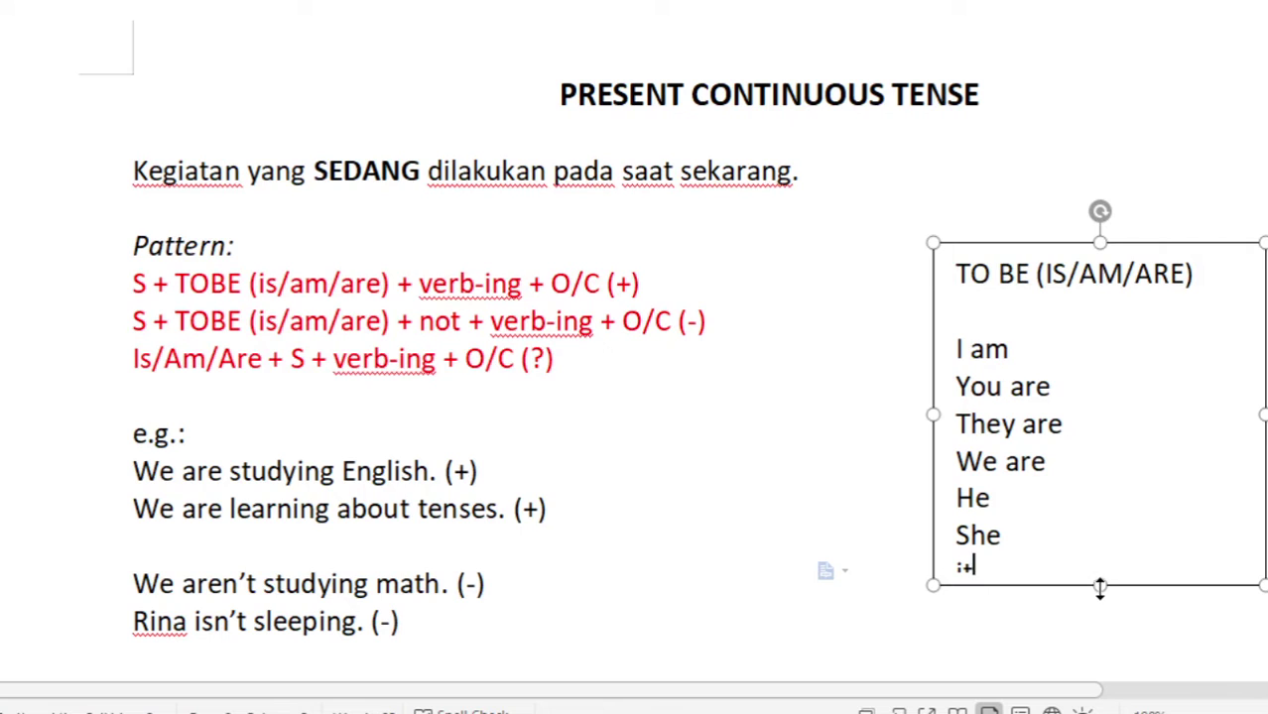
Step: Lengthen the text box and finish the 'He is', 'She is' and 'It is' pairs
left_click_drag(1099, 587, 1093, 616)
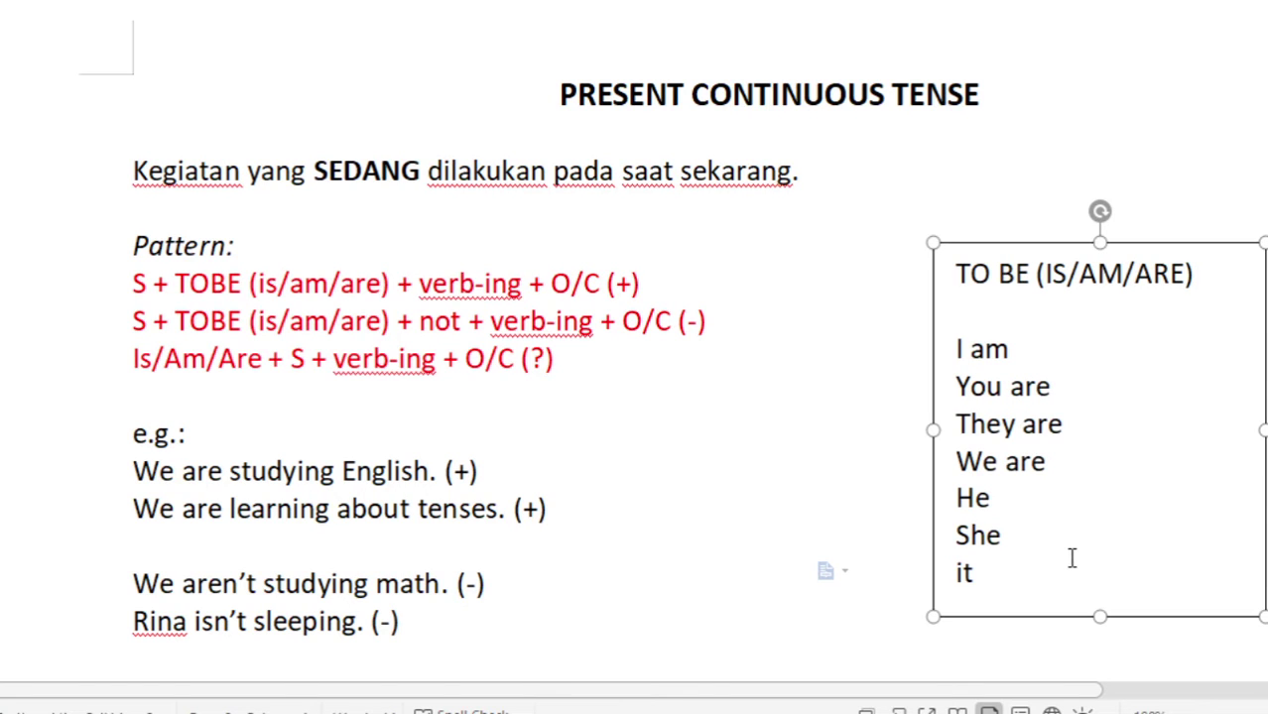
left_click(1073, 500)
type("is")
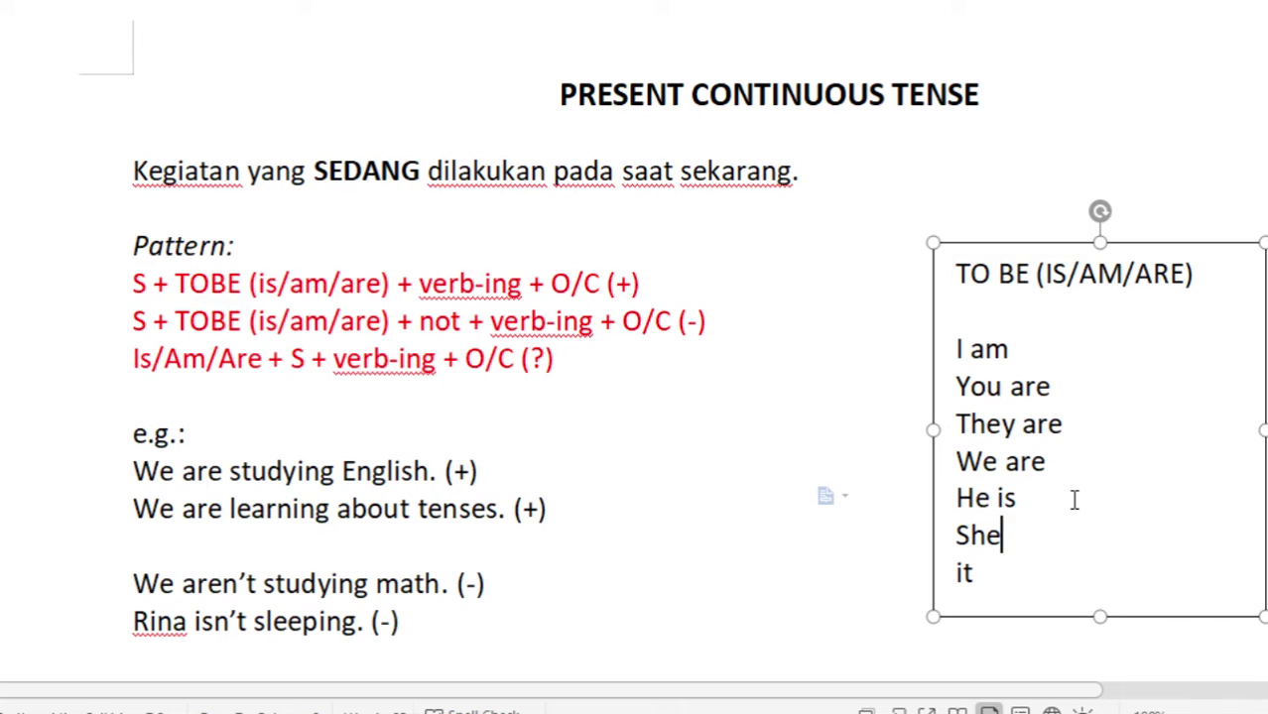
key("Down")
type("is")
key("BackSpace")
key("BackSpace")
type("is")
key("Down")
type("is")
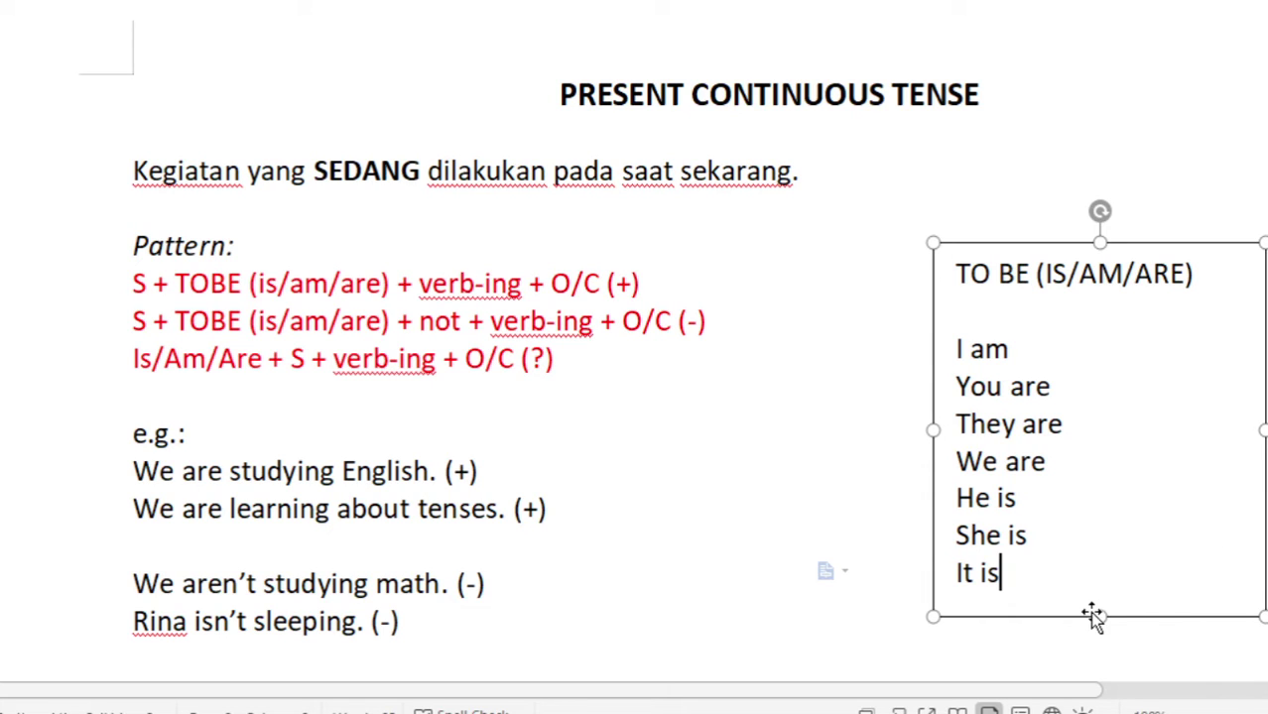
Step: Shorten the TO BE box to fit its list and move it left beside the pattern formulas
left_click_drag(1096, 606, 1096, 598)
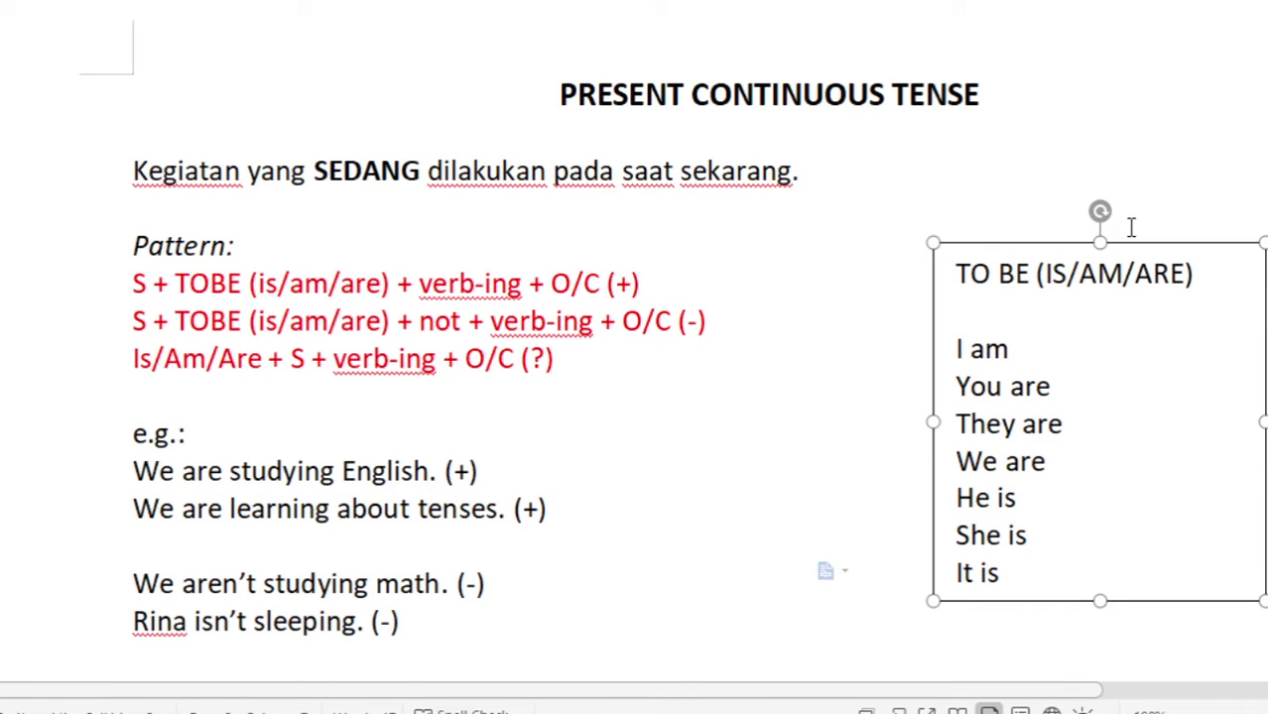
mouse_move(1138, 226)
left_mouse_down()
mouse_move(1138, 201)
mouse_move(1095, 179)
mouse_move(1081, 270)
mouse_move(950, 255)
left_mouse_up()
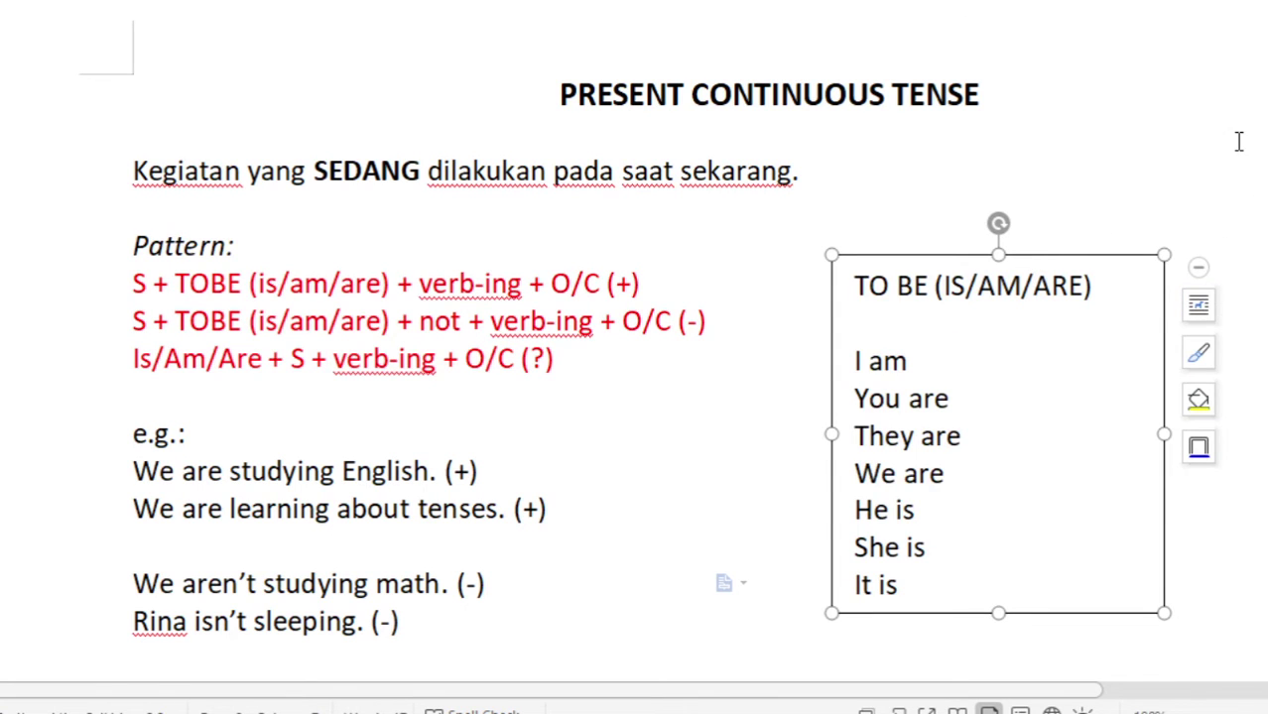
left_click(1251, 574)
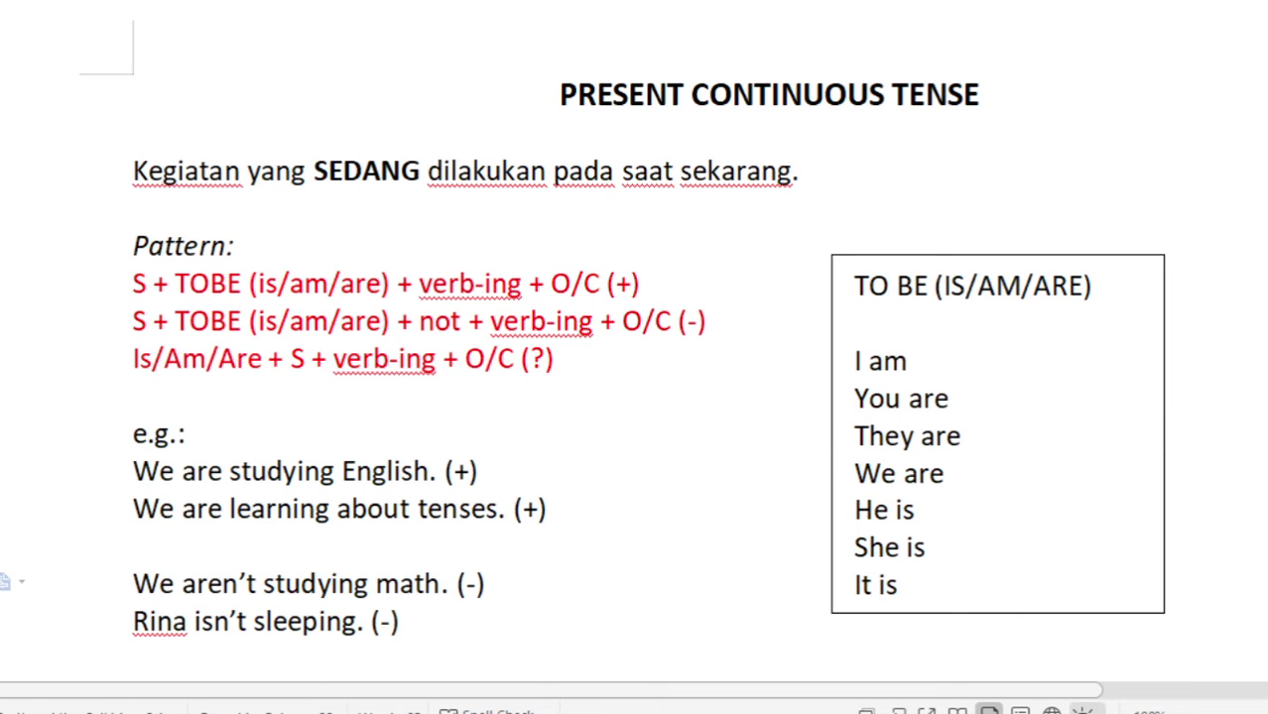
scroll(1158, 413, "down", 2)
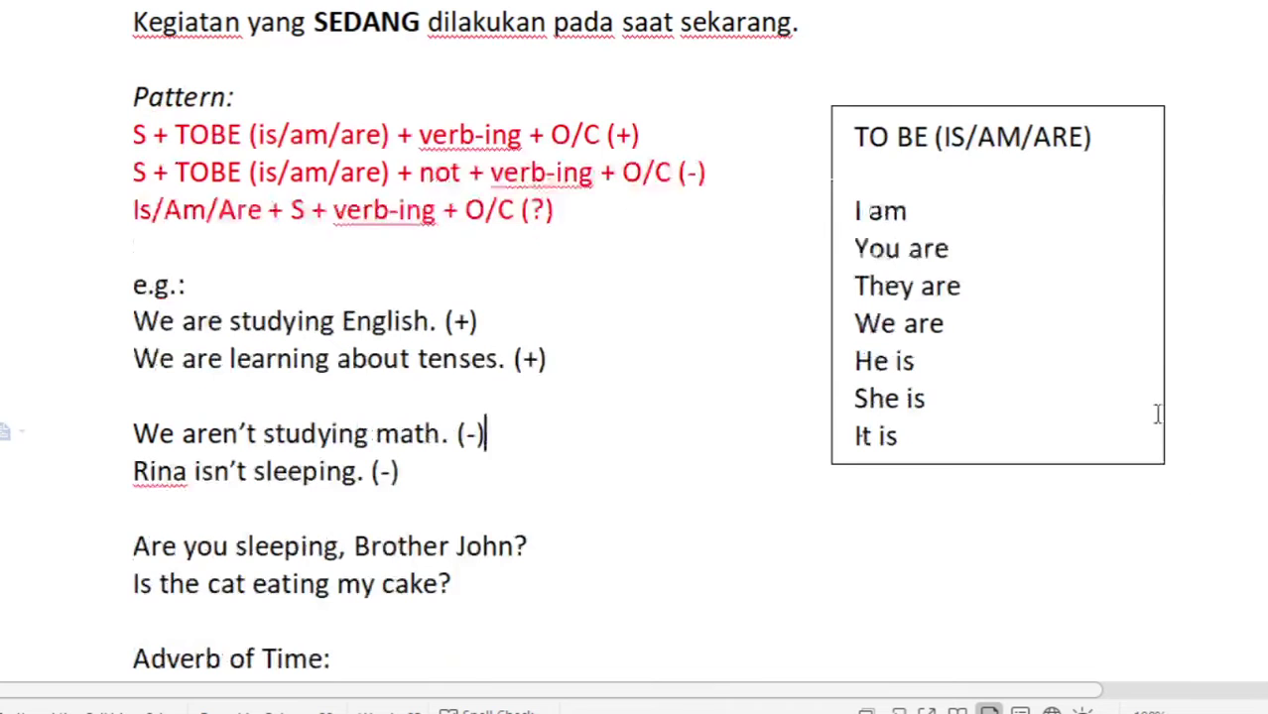
Step: Change the TO BE (IS/AM/ARE) text box outline to a dashed line in Format Shape
double_click(1120, 106)
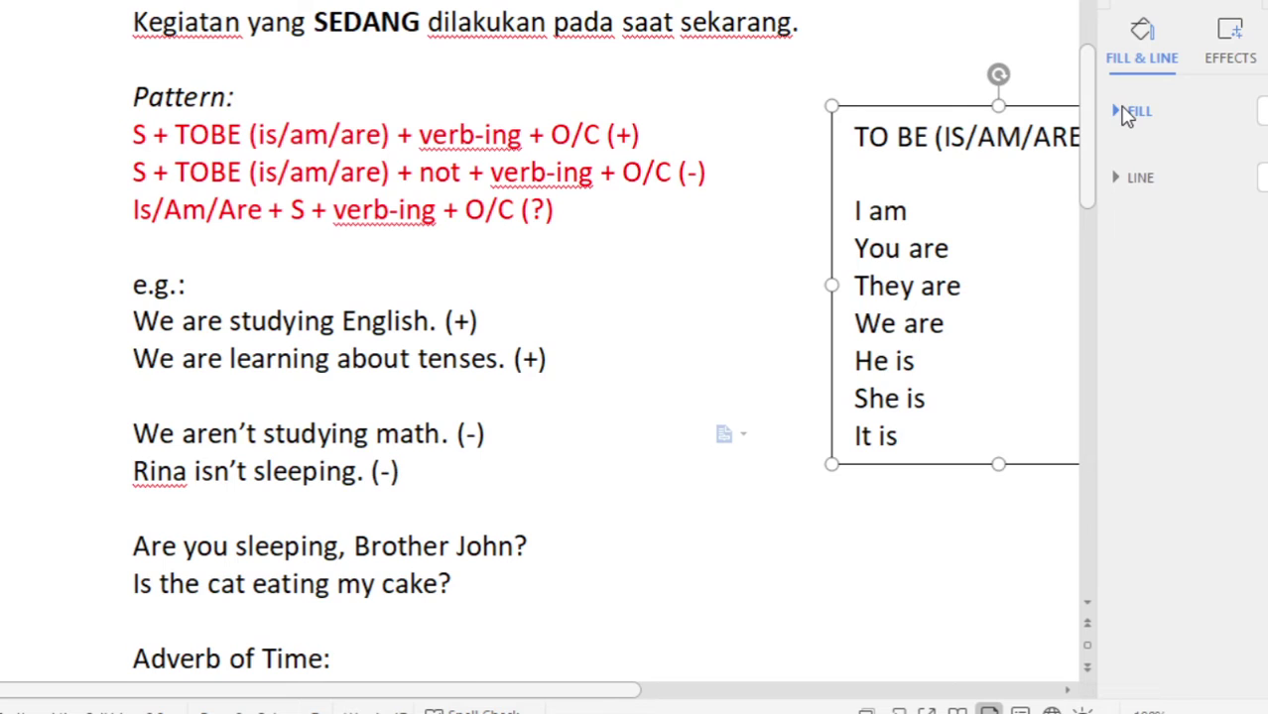
left_click(1140, 178)
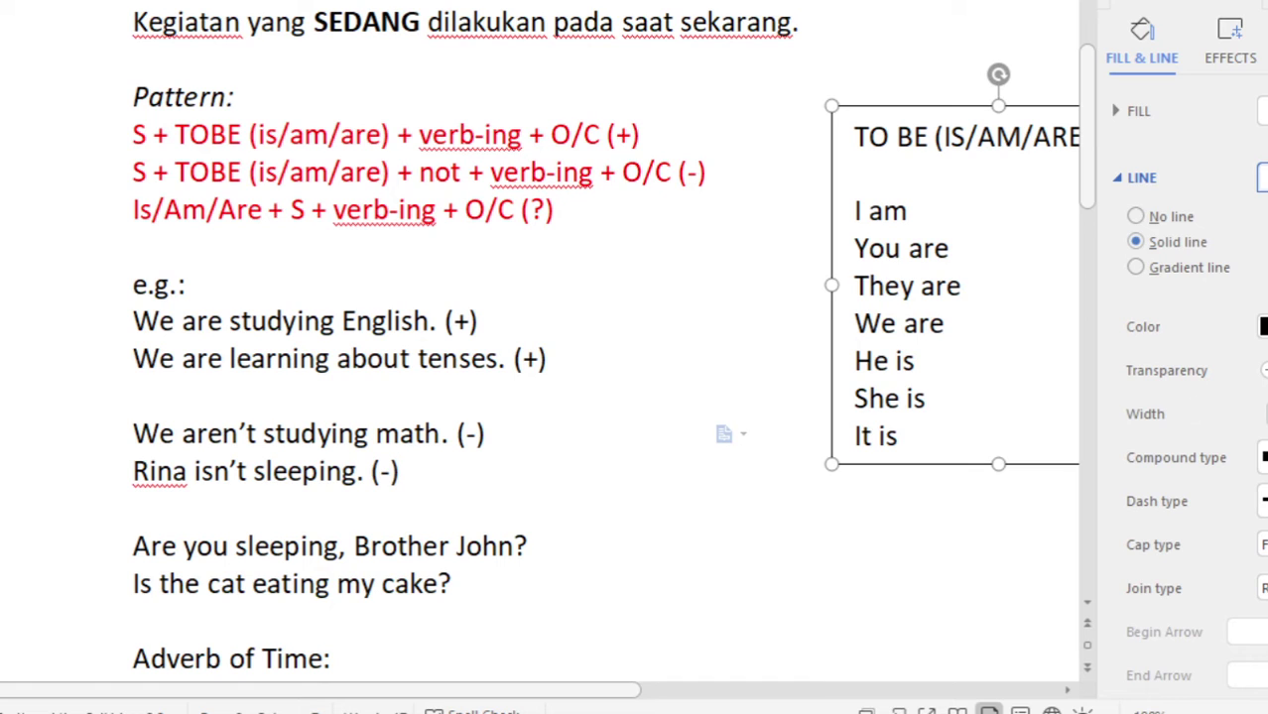
left_click(1005, 543)
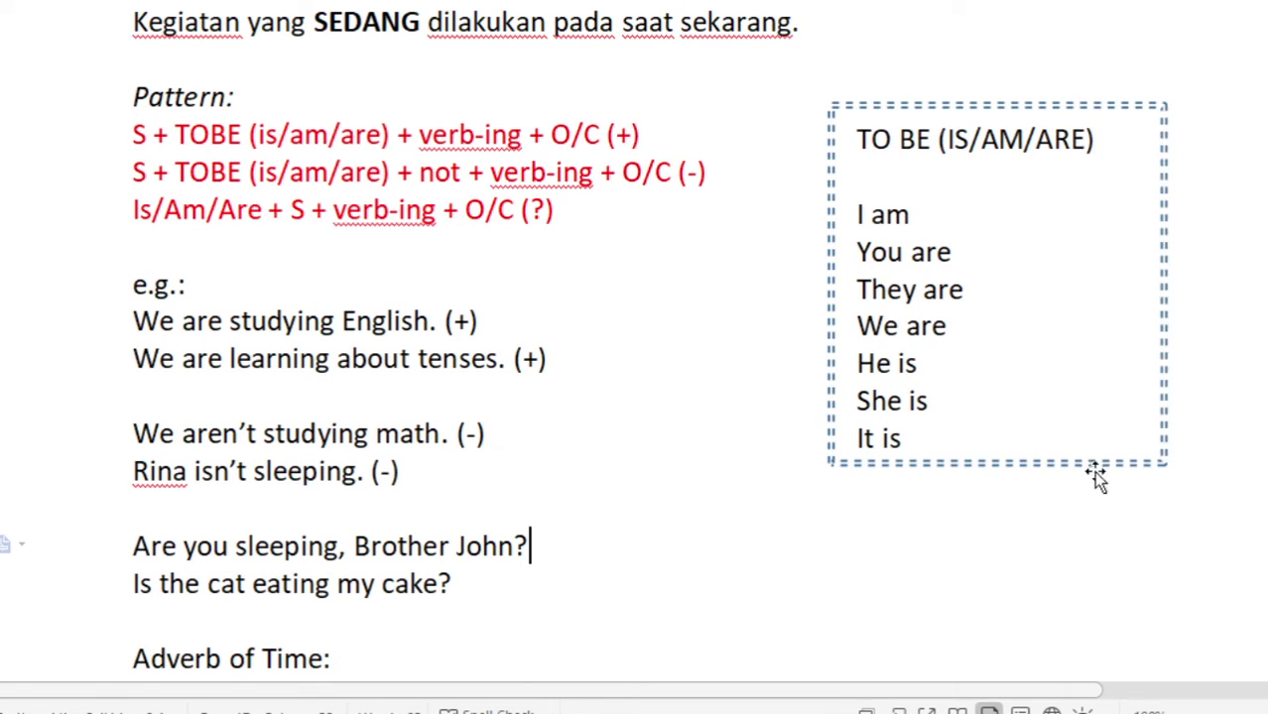
scroll(867, 536, "down", 2)
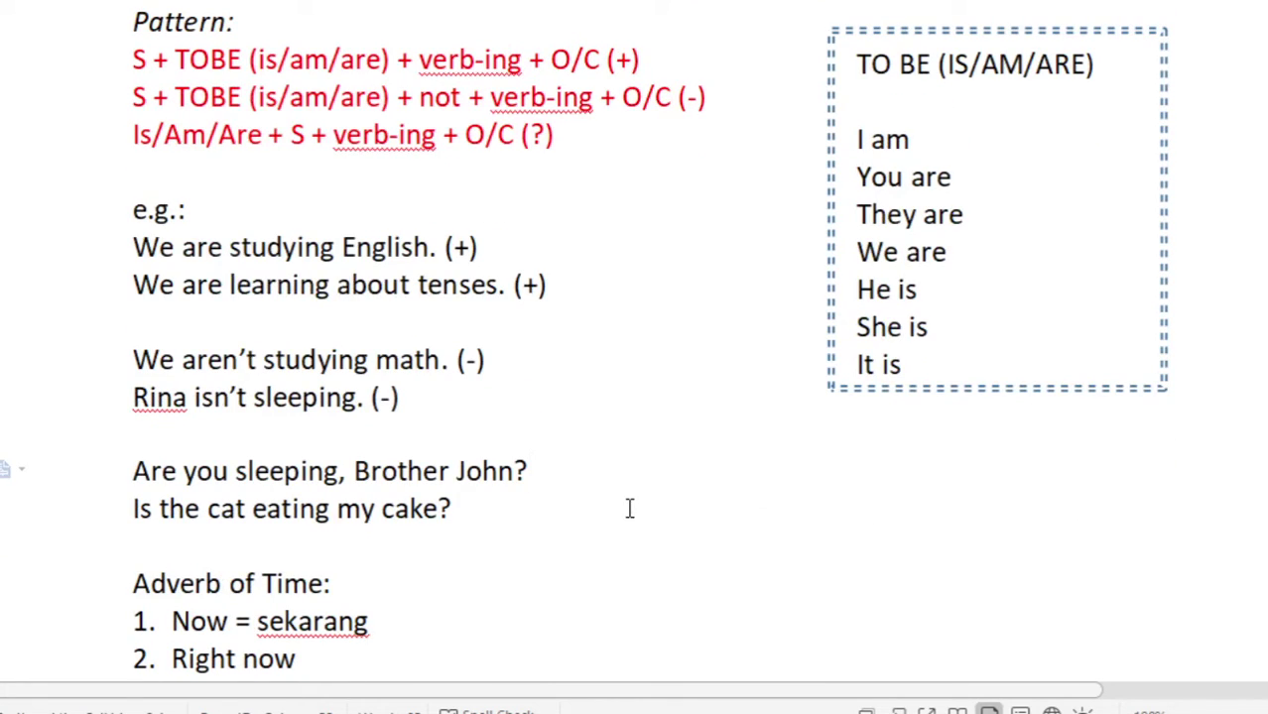
scroll(554, 462, "down", 2)
scroll(552, 458, "down", 2)
scroll(551, 459, "up", 2)
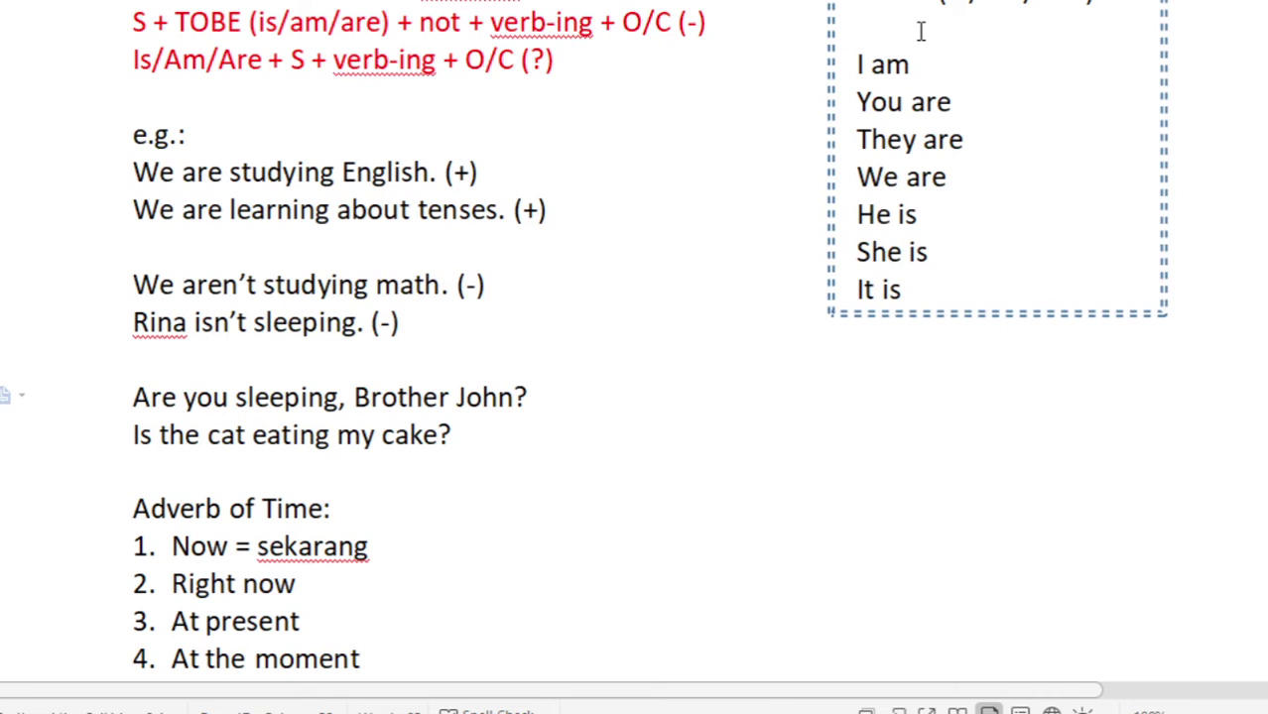
Step: Underline the TO BE (IS/AM/ARE) heading line inside the text box
left_click_drag(857, 4, 1096, 3)
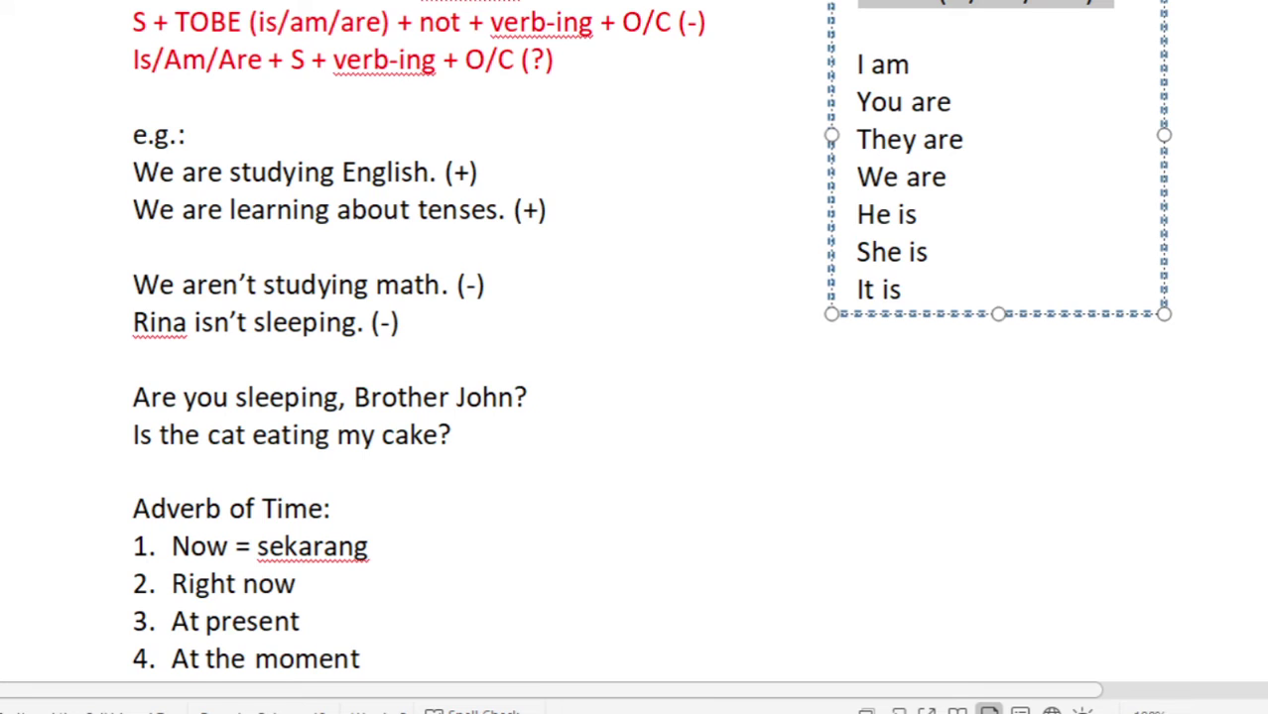
left_click(706, 22)
left_click(547, 210)
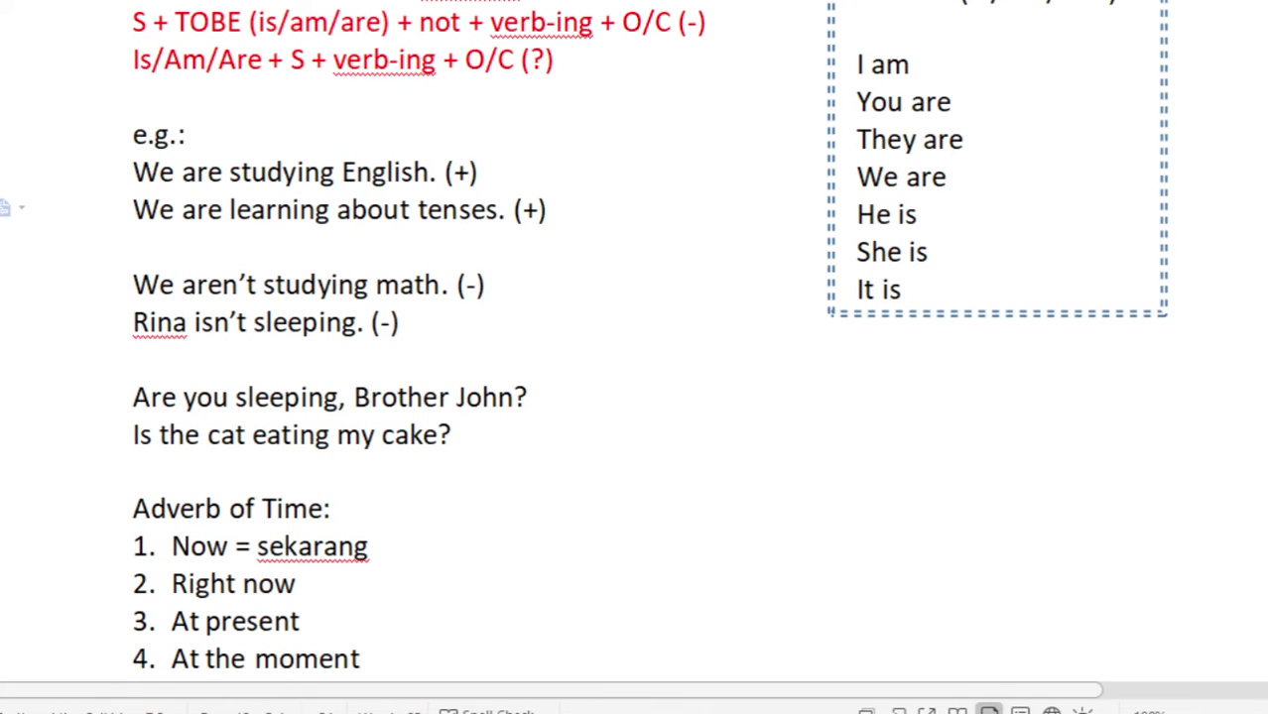
left_click_drag(879, 2, 1135, 3)
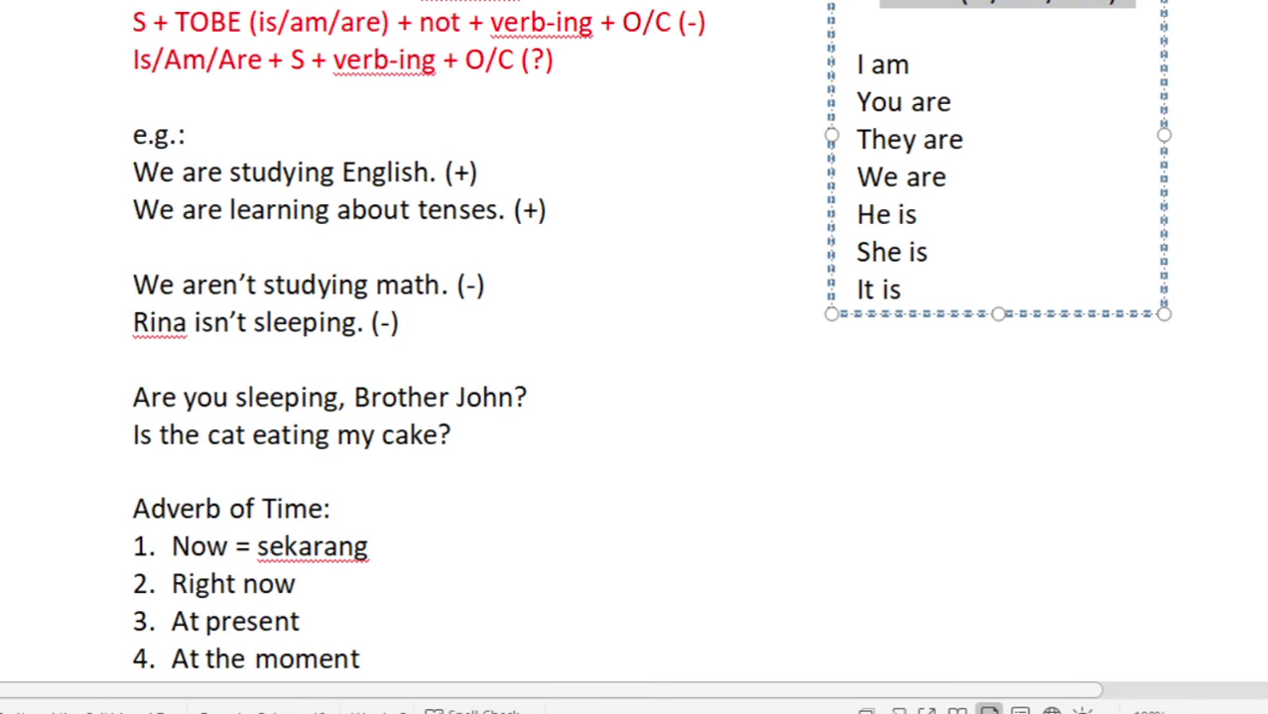
key("ctrl+u")
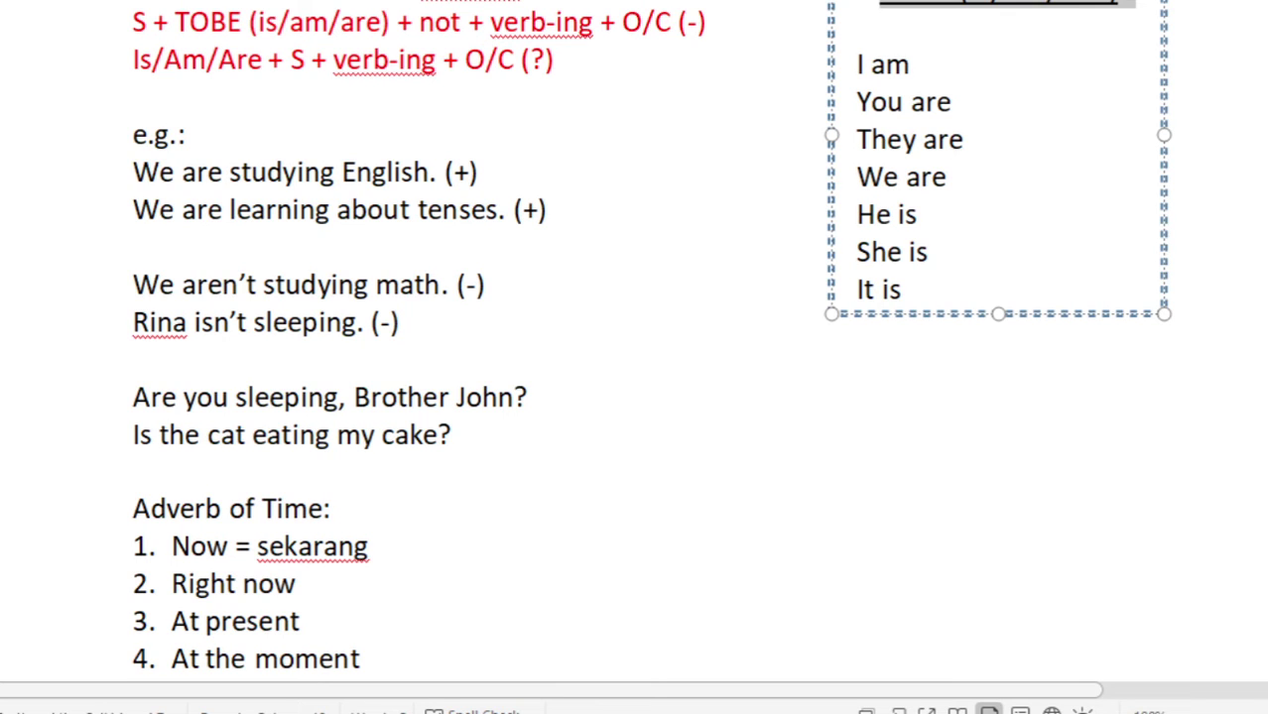
left_click(949, 348)
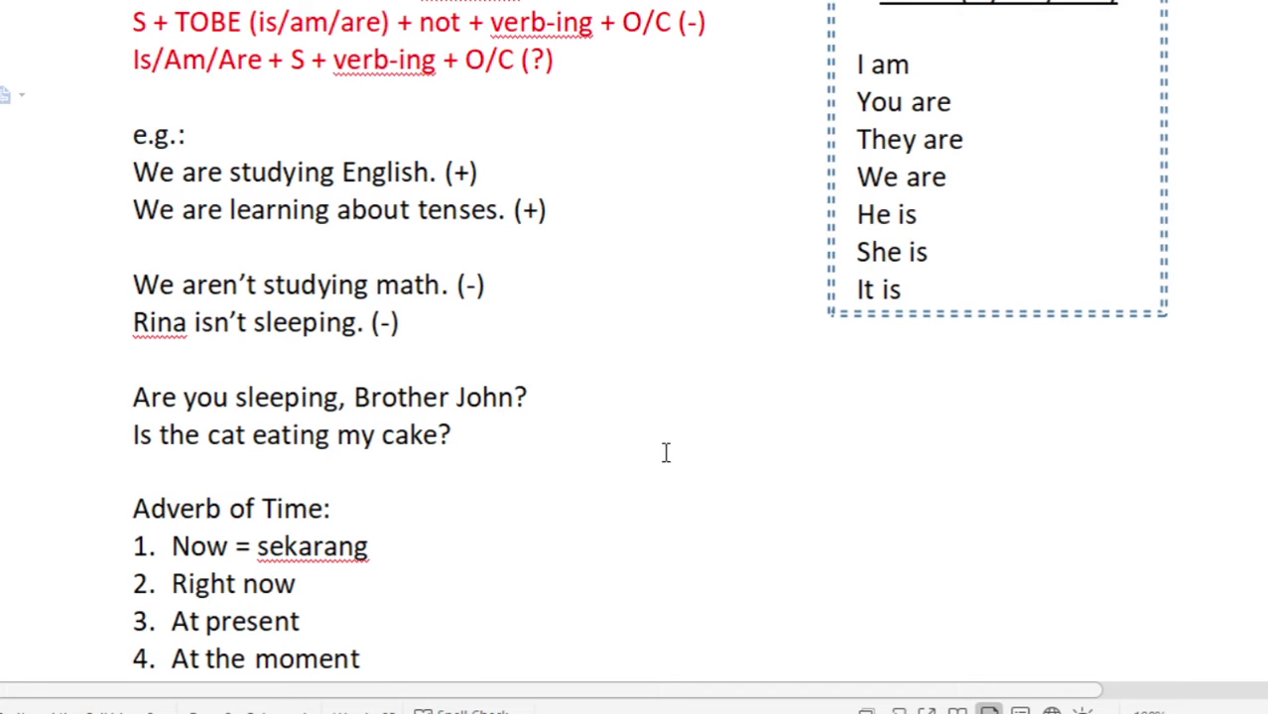
scroll(571, 458, "up", 2)
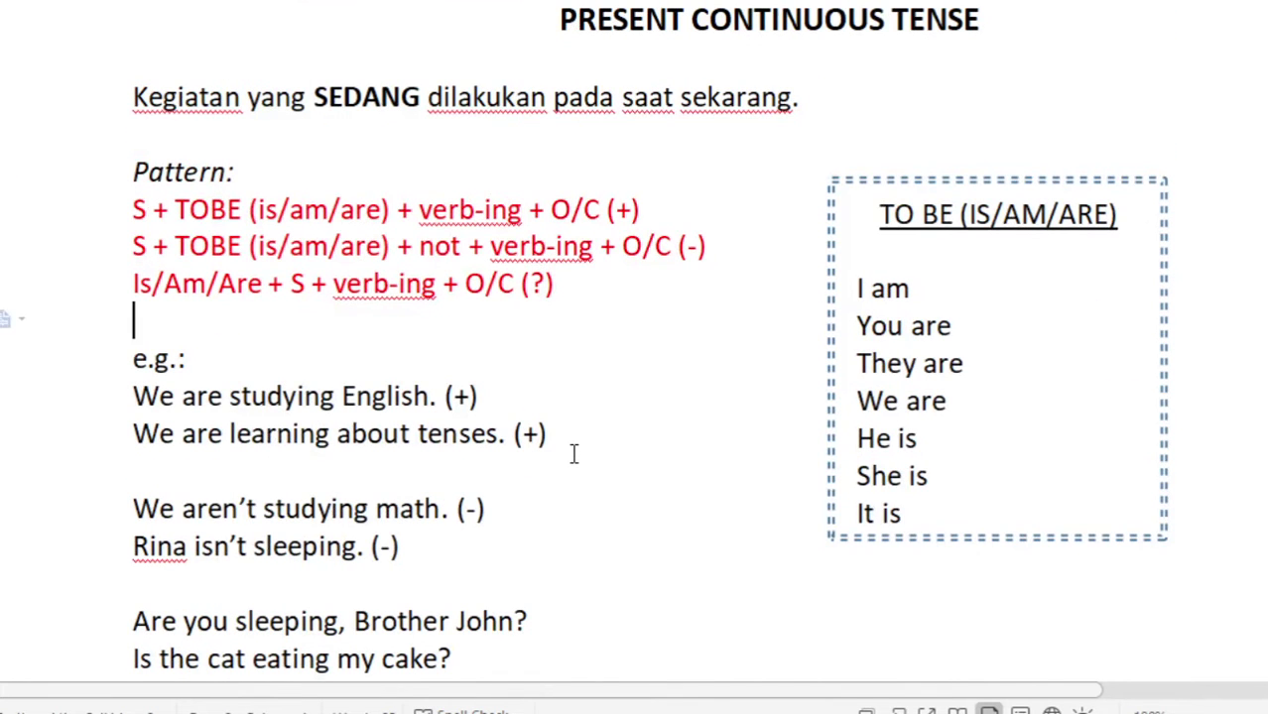
scroll(573, 453, "down", 2)
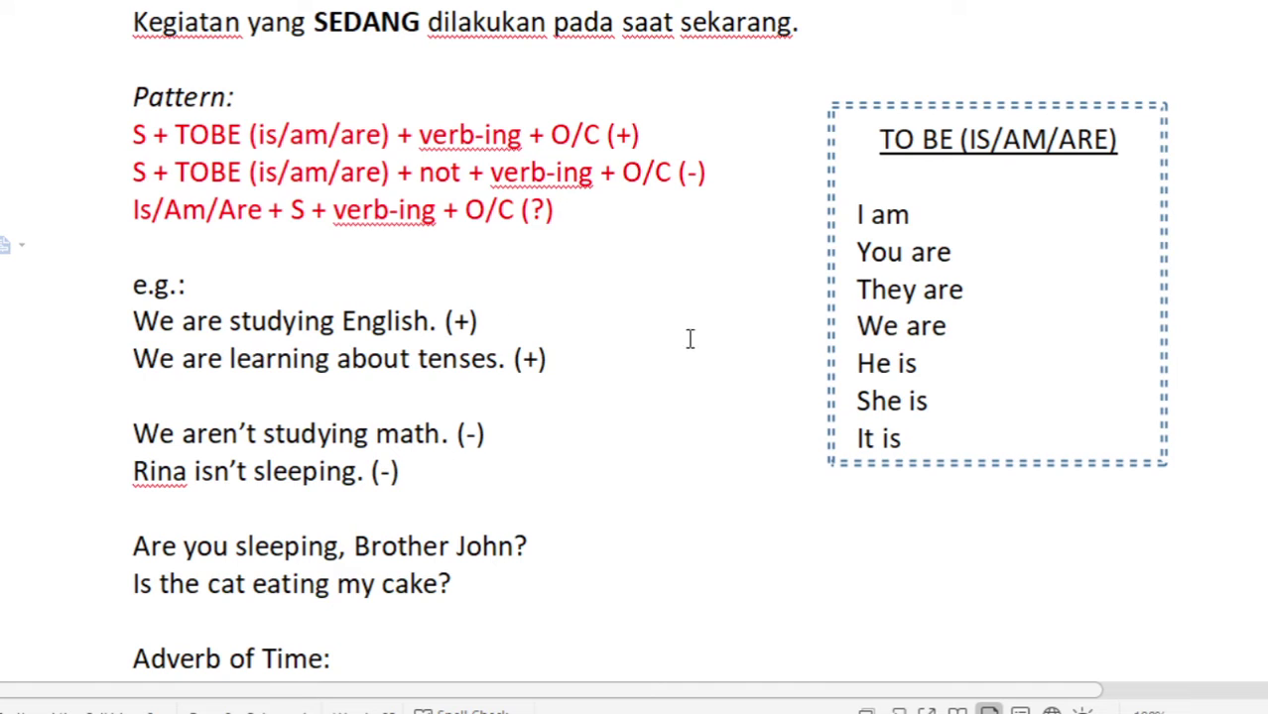
Step: Replace 'We are' in the first example with 'grade 8 students' and an 'are' placeholder
left_click_drag(861, 327, 946, 328)
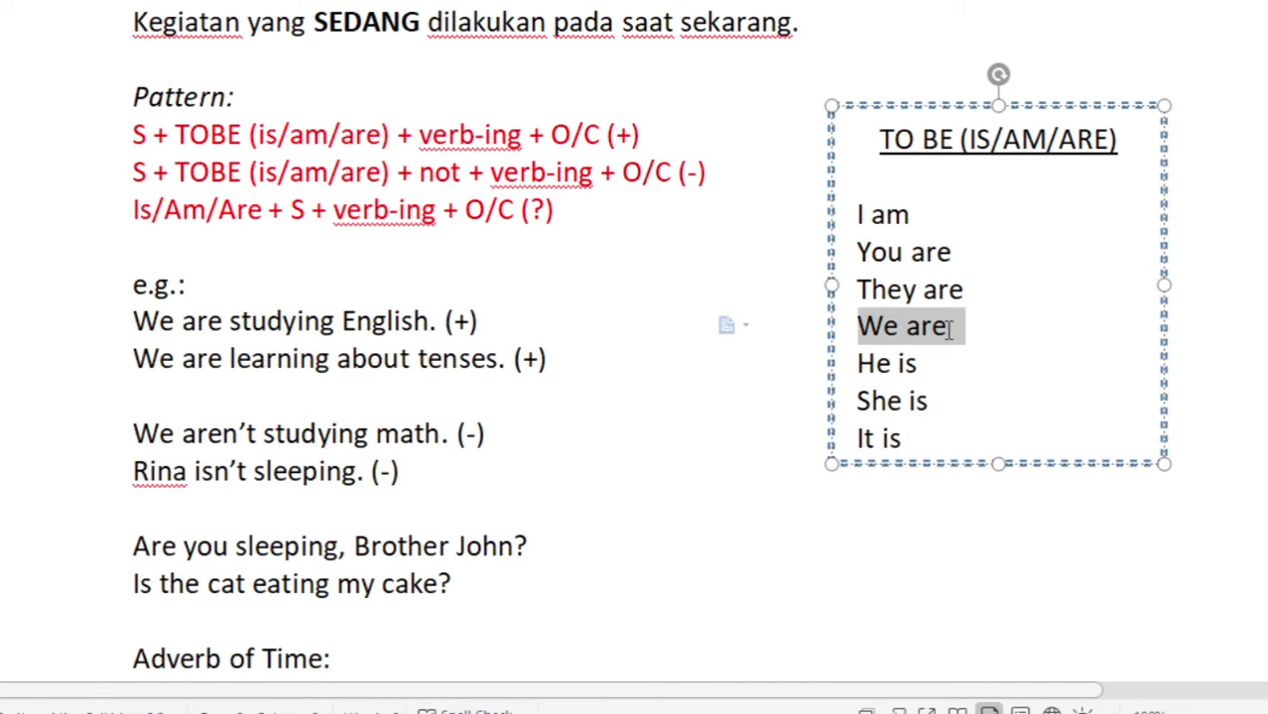
left_click(545, 328)
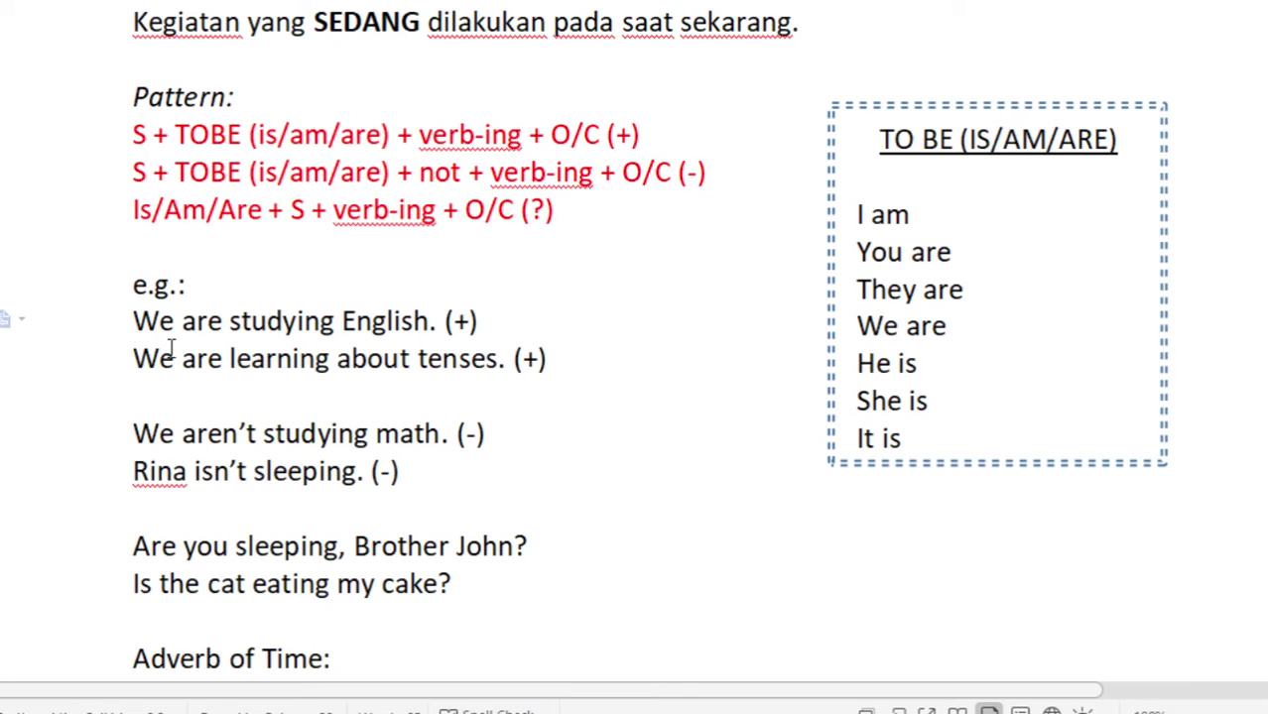
double_click(142, 321)
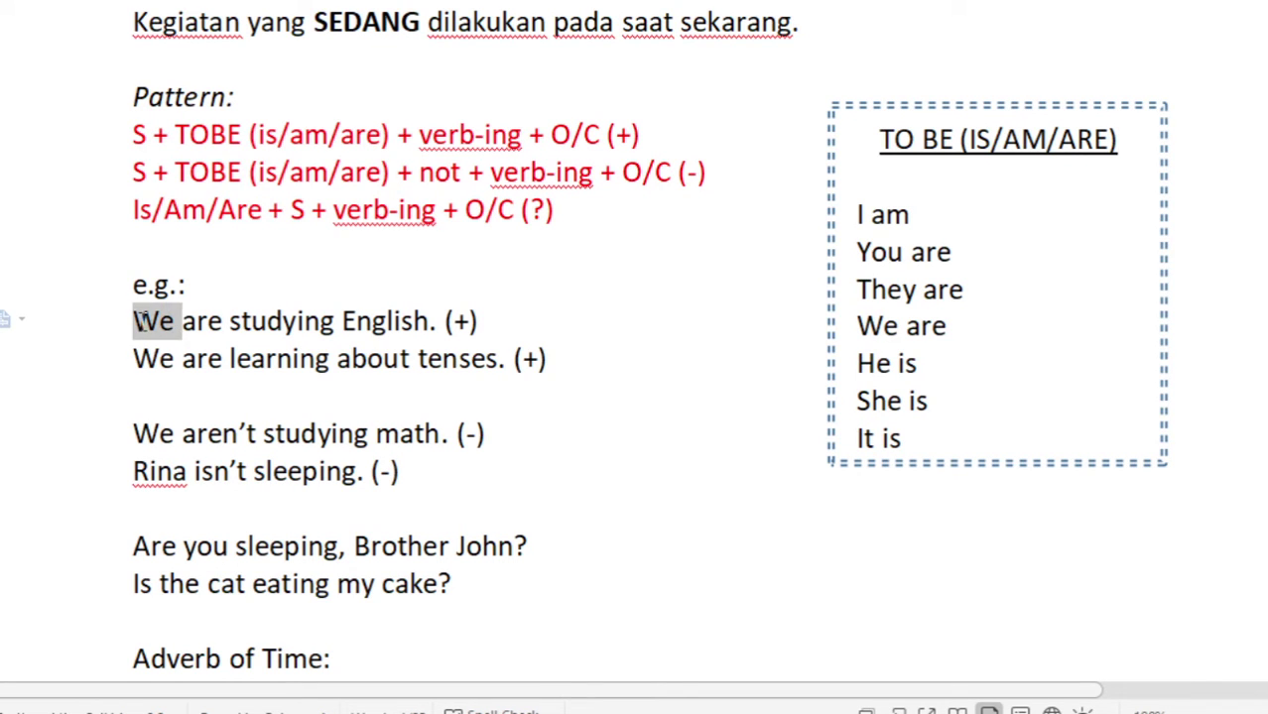
left_click_drag(142, 320, 222, 327)
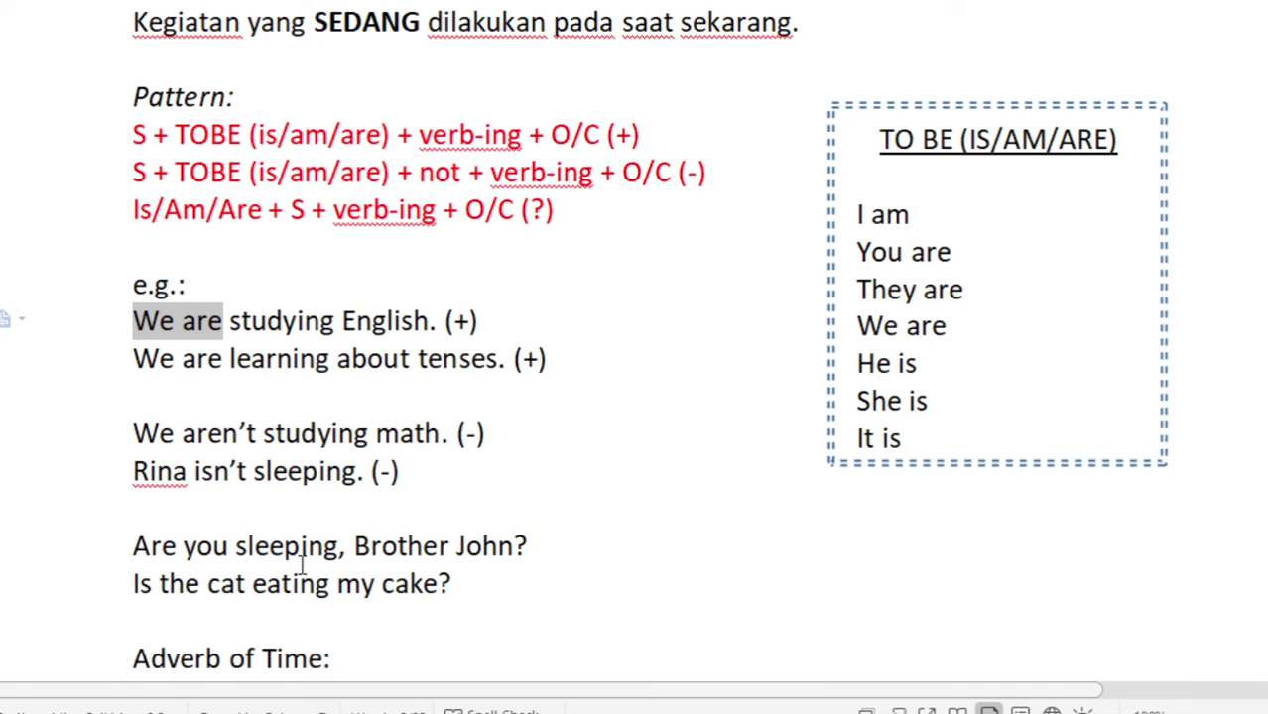
type("g")
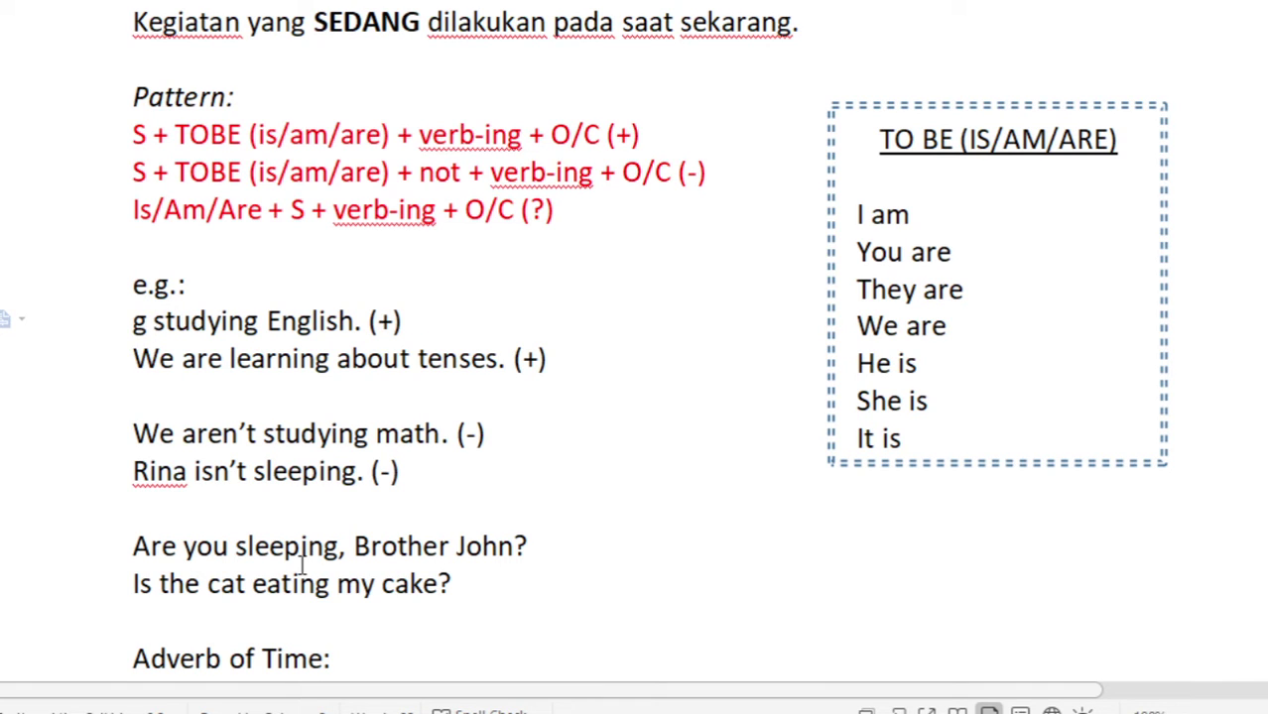
type("rade")
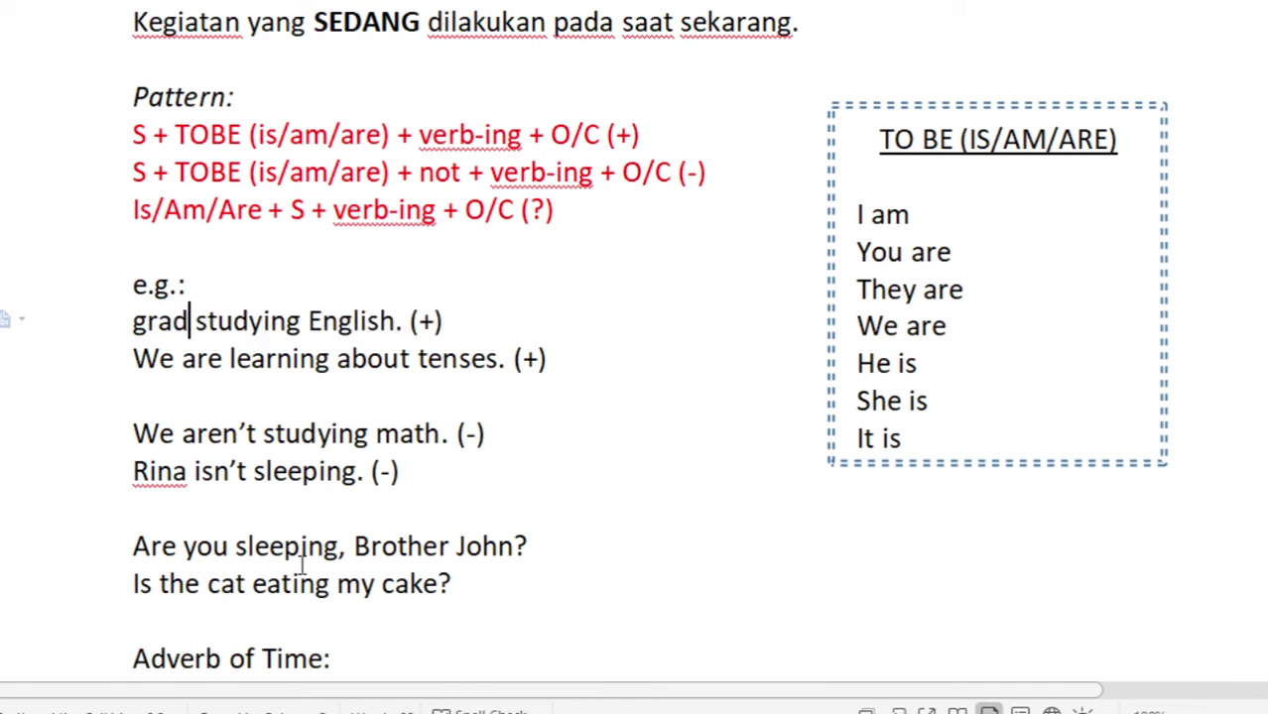
type("  8")
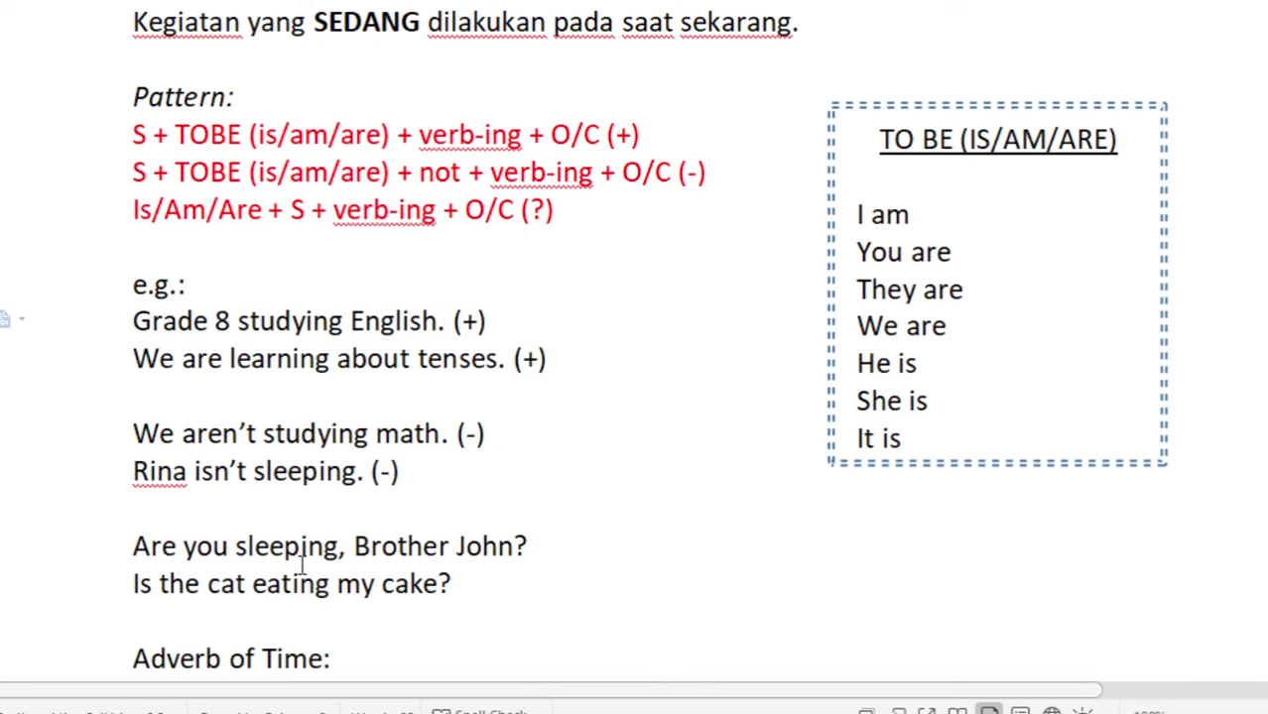
type(" stude")
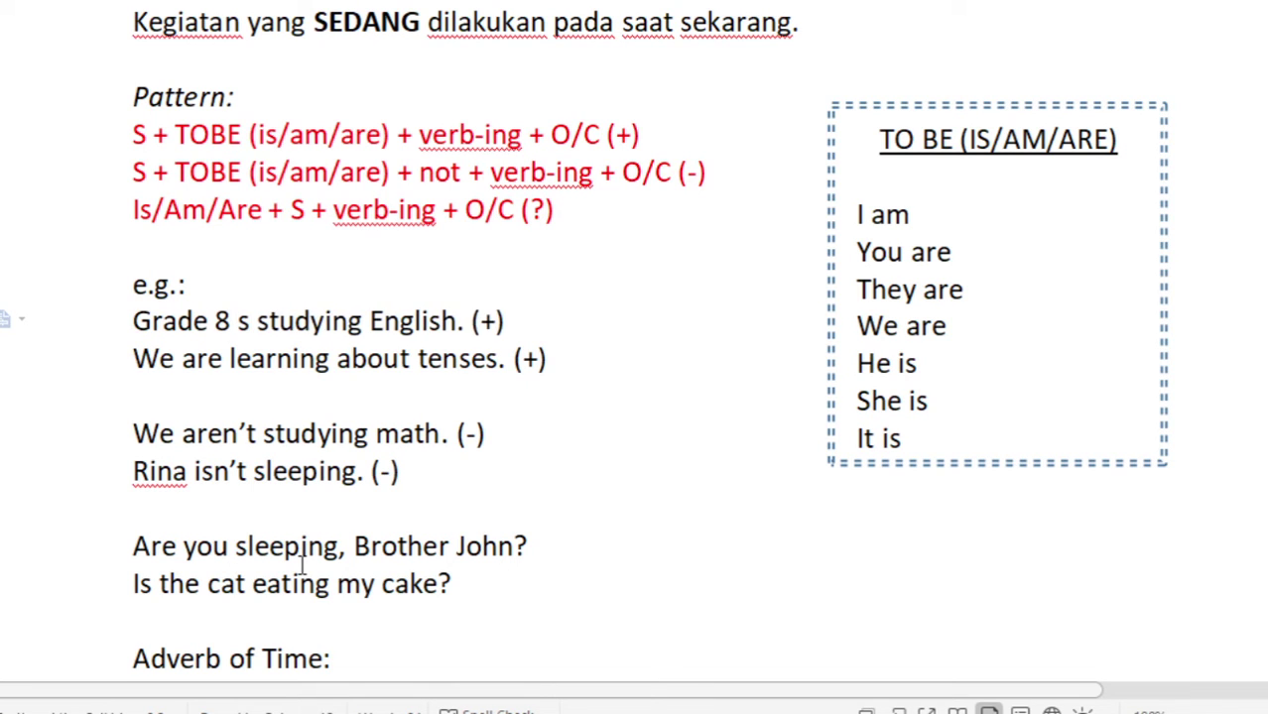
type("nt")
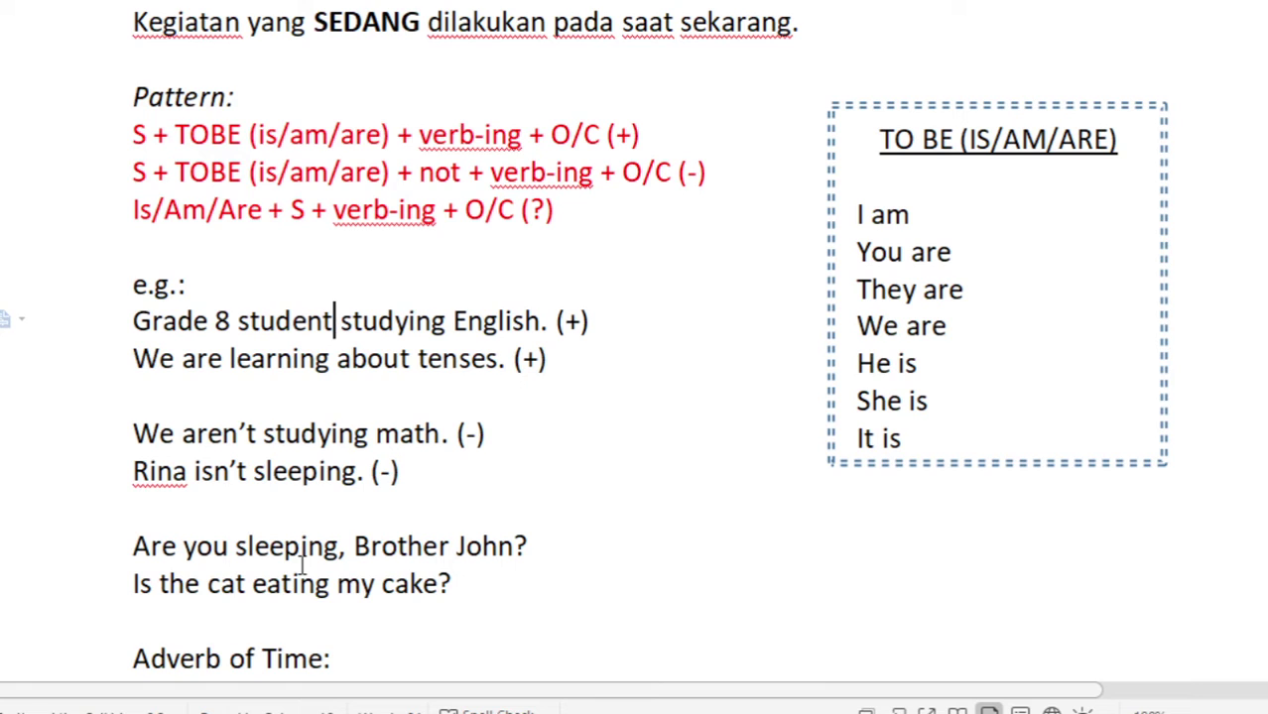
type("s")
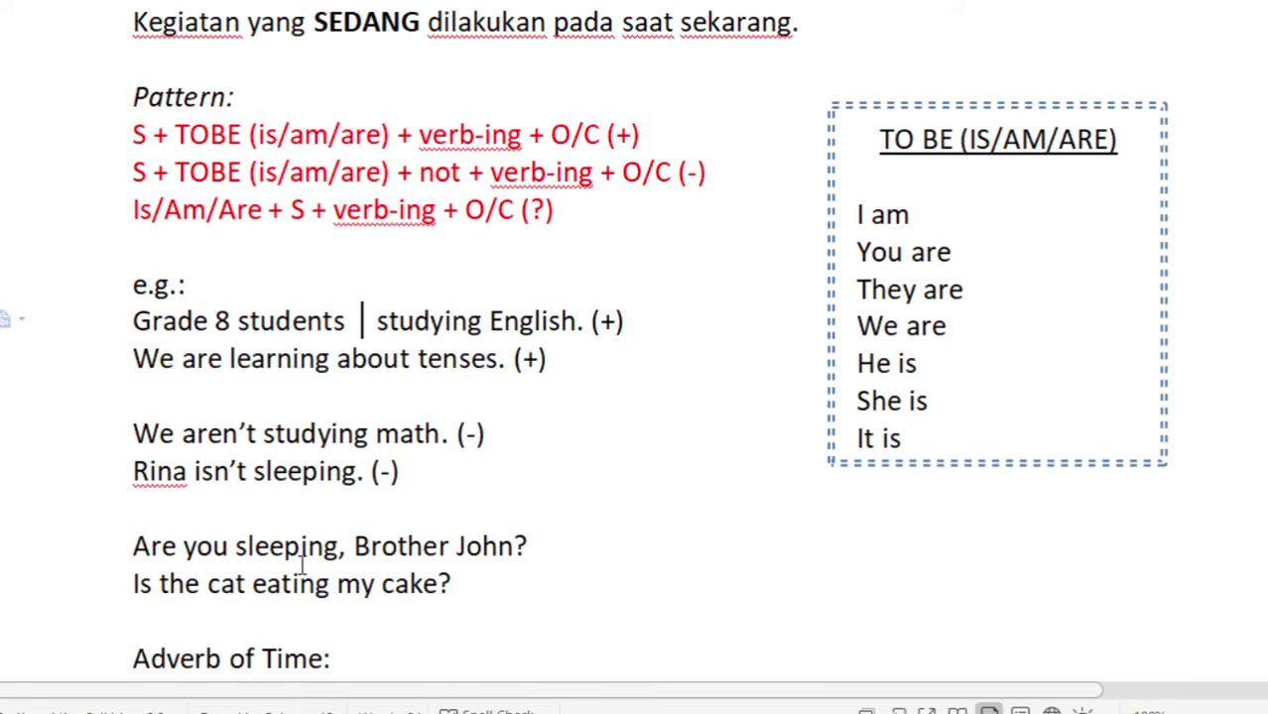
key("BackSpace")
key("BackSpace")
key("BackSpace")
type("...")
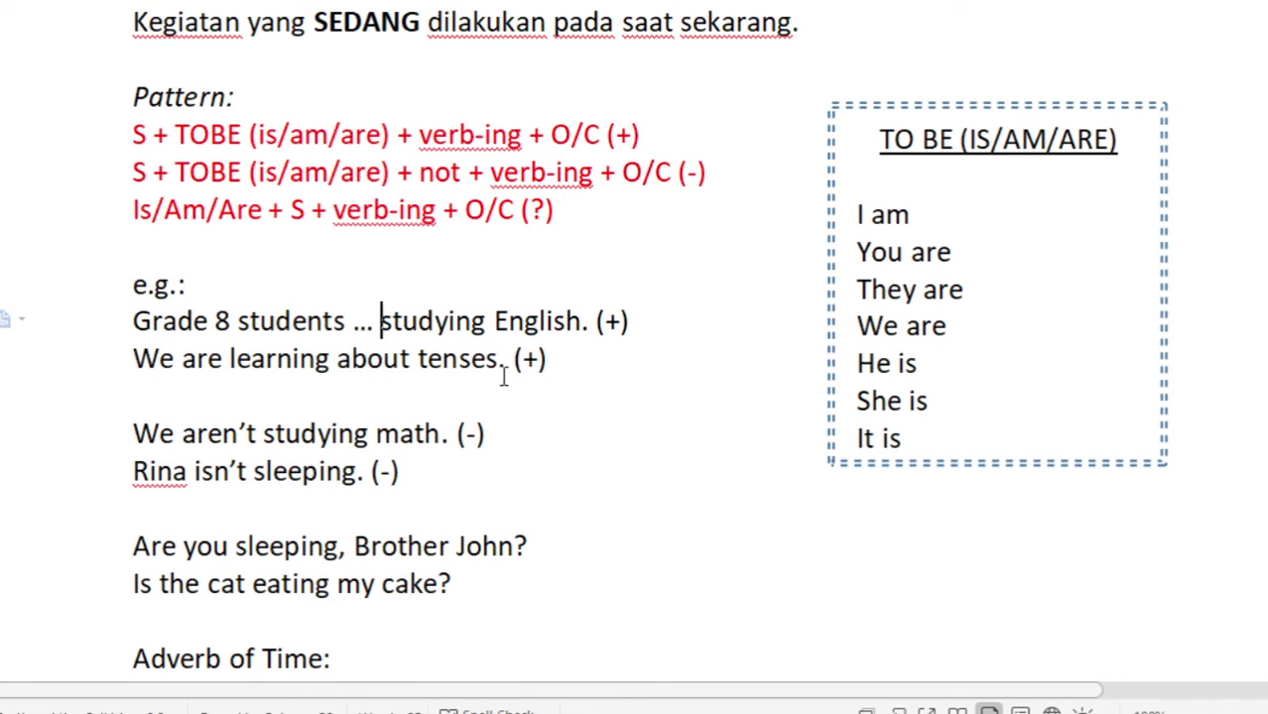
double_click(360, 320)
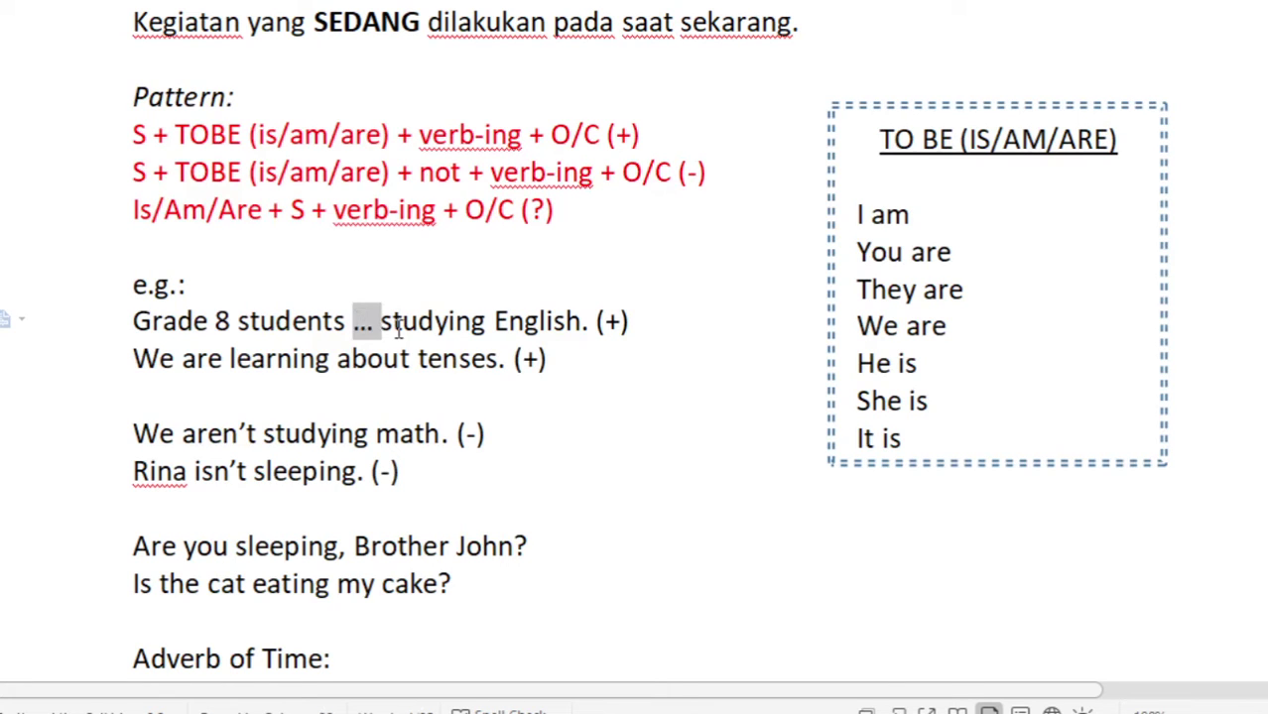
type("are")
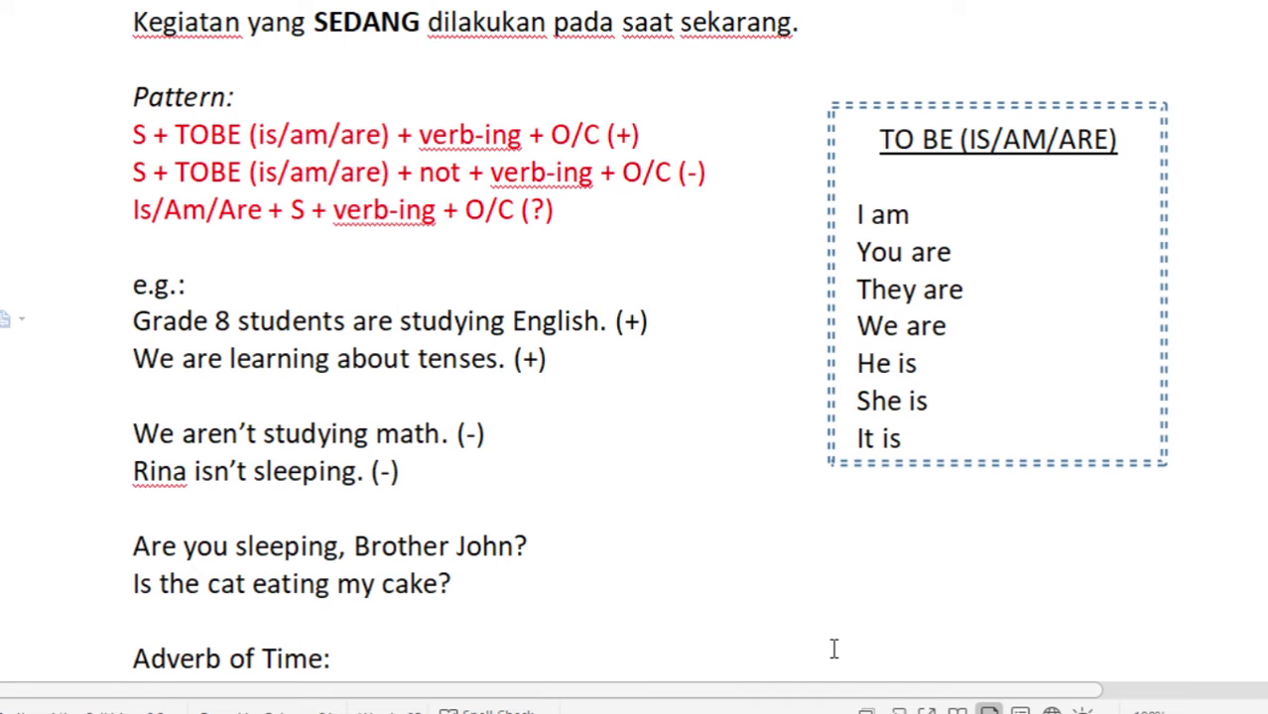
Step: Change the subject to 'My brother and I' and the placeholder to 'are' before 'studying'
key("BackSpace")
key("BackSpace")
key("BackSpace")
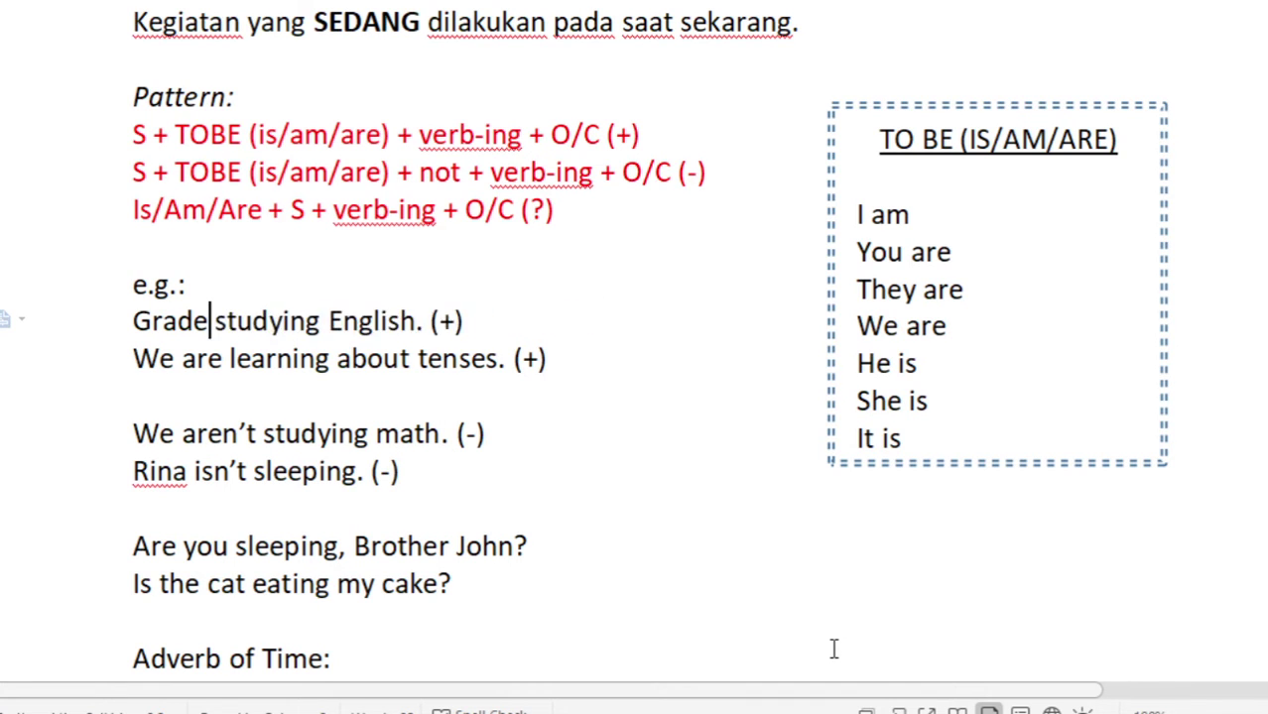
key("BackSpace")
key("BackSpace")
key("BackSpace")
type("My brother and i ")
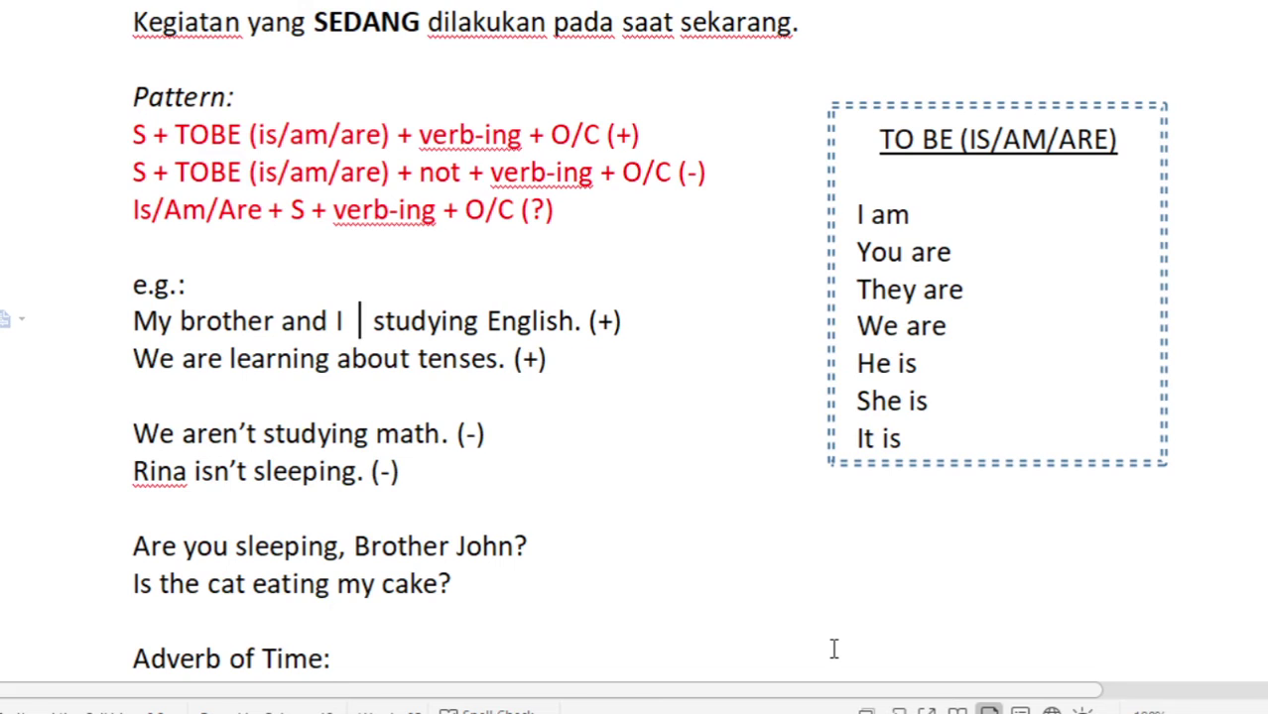
type("...")
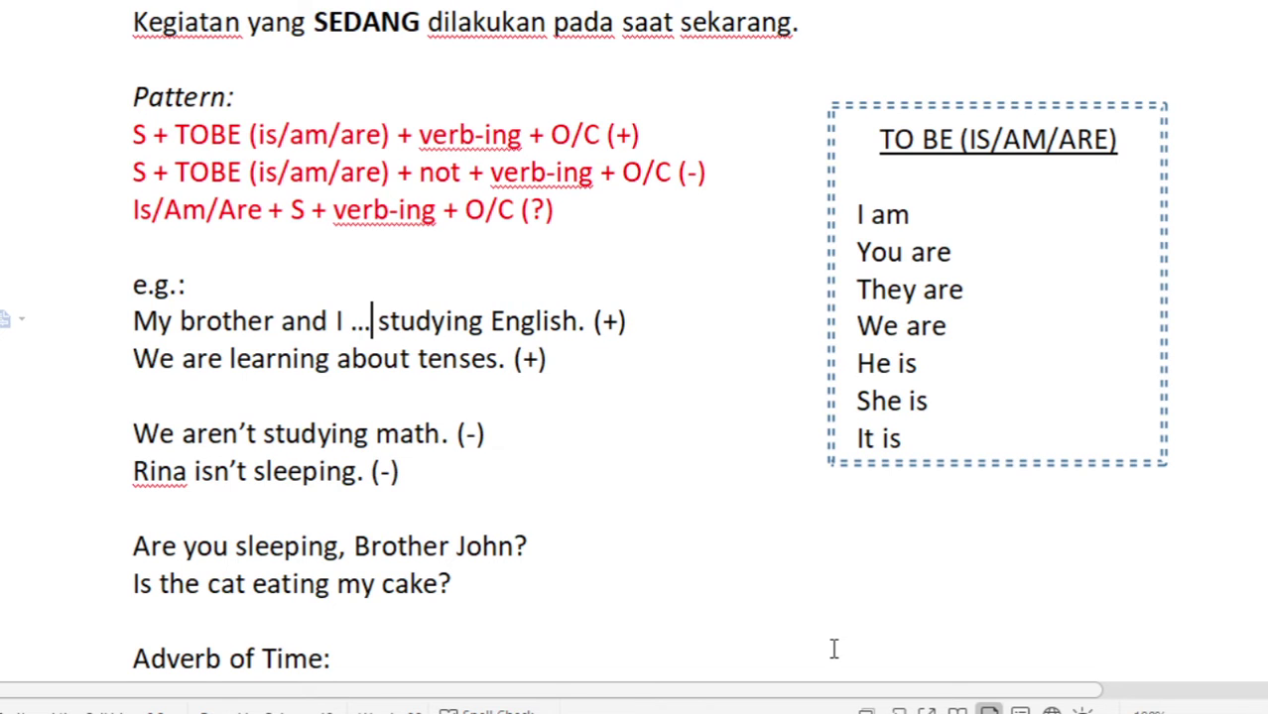
left_click(733, 439)
left_click(360, 326)
triple_click(362, 326)
double_click(363, 333)
triple_click(364, 331)
left_click(365, 332)
key("BackSpace")
key("BackSpace")
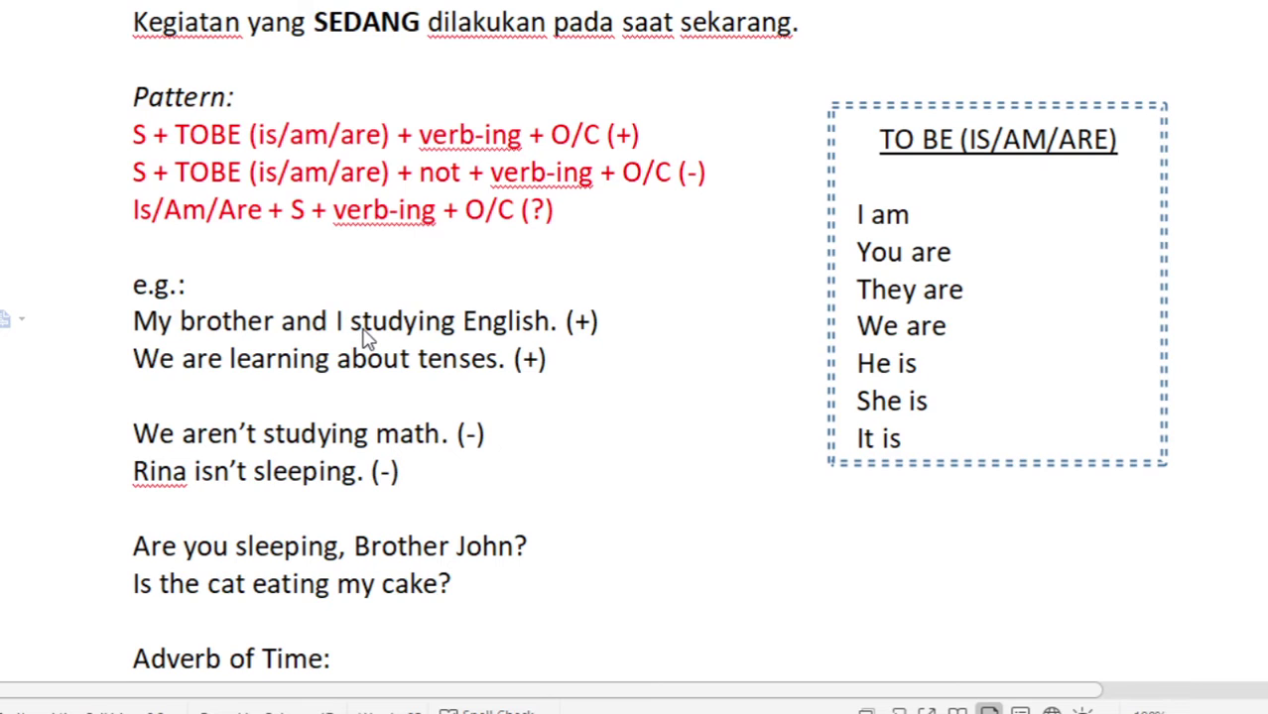
type("are")
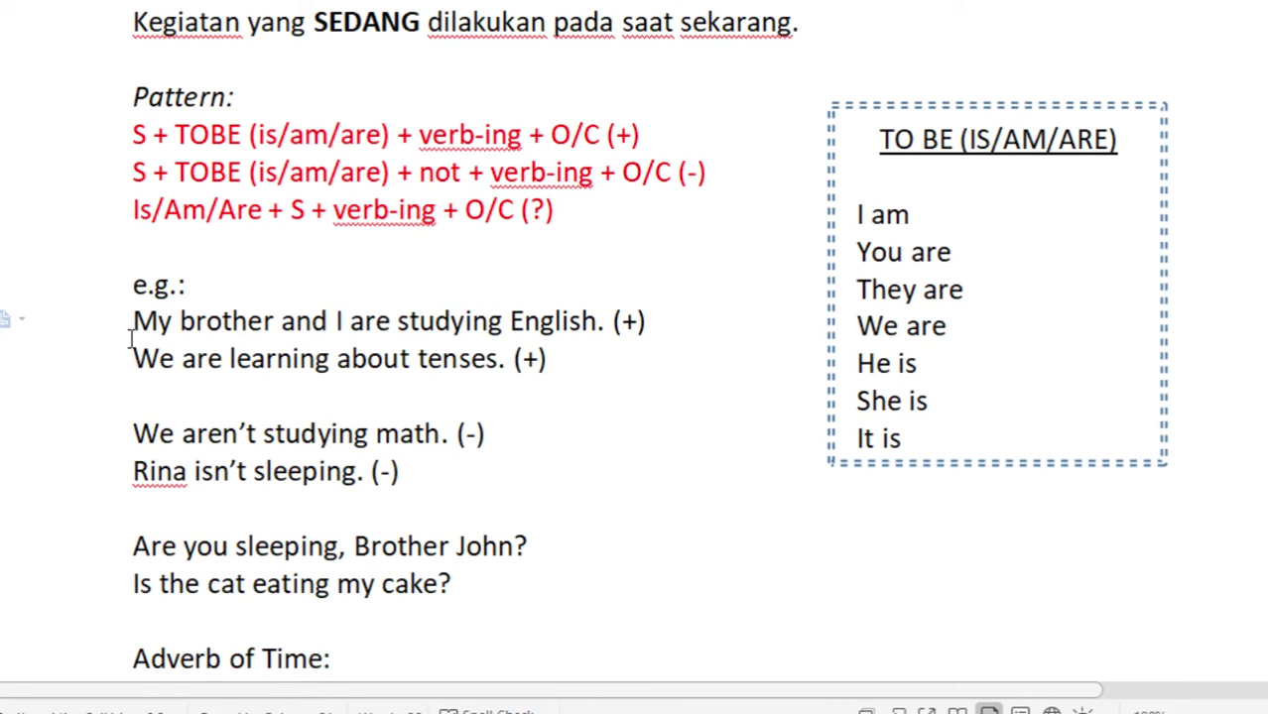
left_click_drag(131, 337, 344, 337)
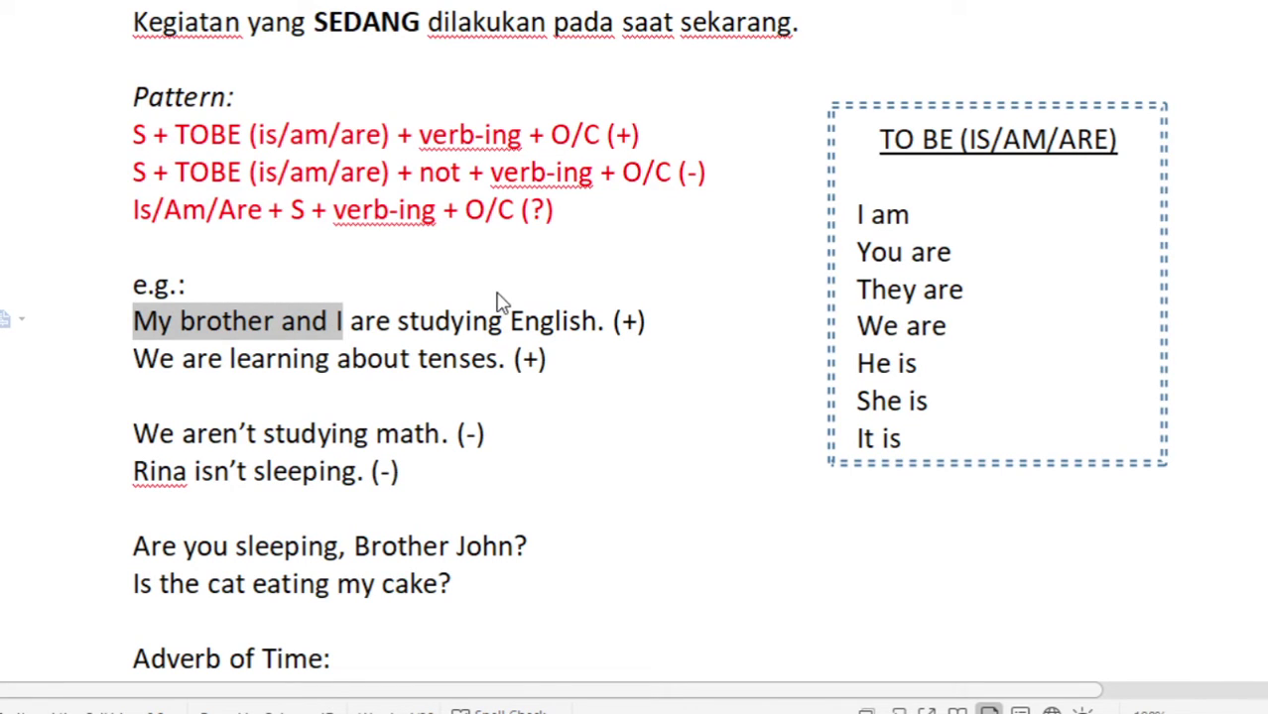
Step: Underline the subjects 'My brother and I' and 'We', and delete 'about' from the second example
key("ctrl+u")
left_click(636, 502)
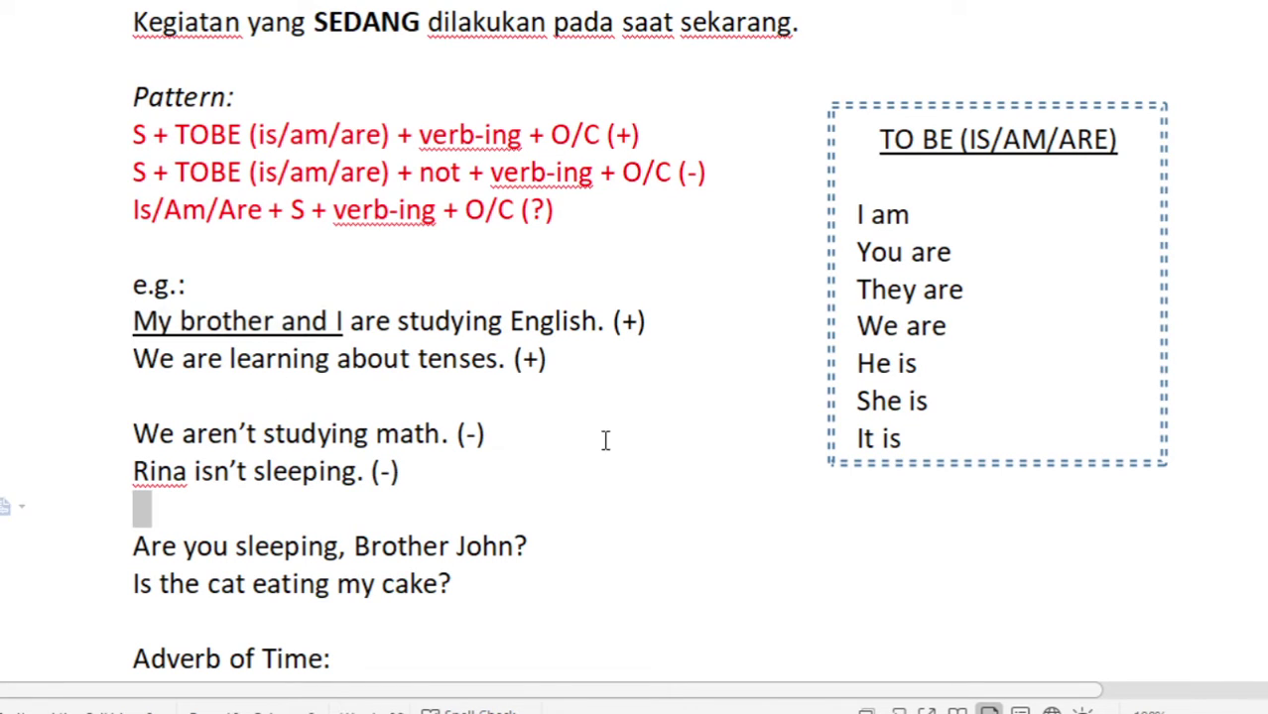
left_click(660, 443)
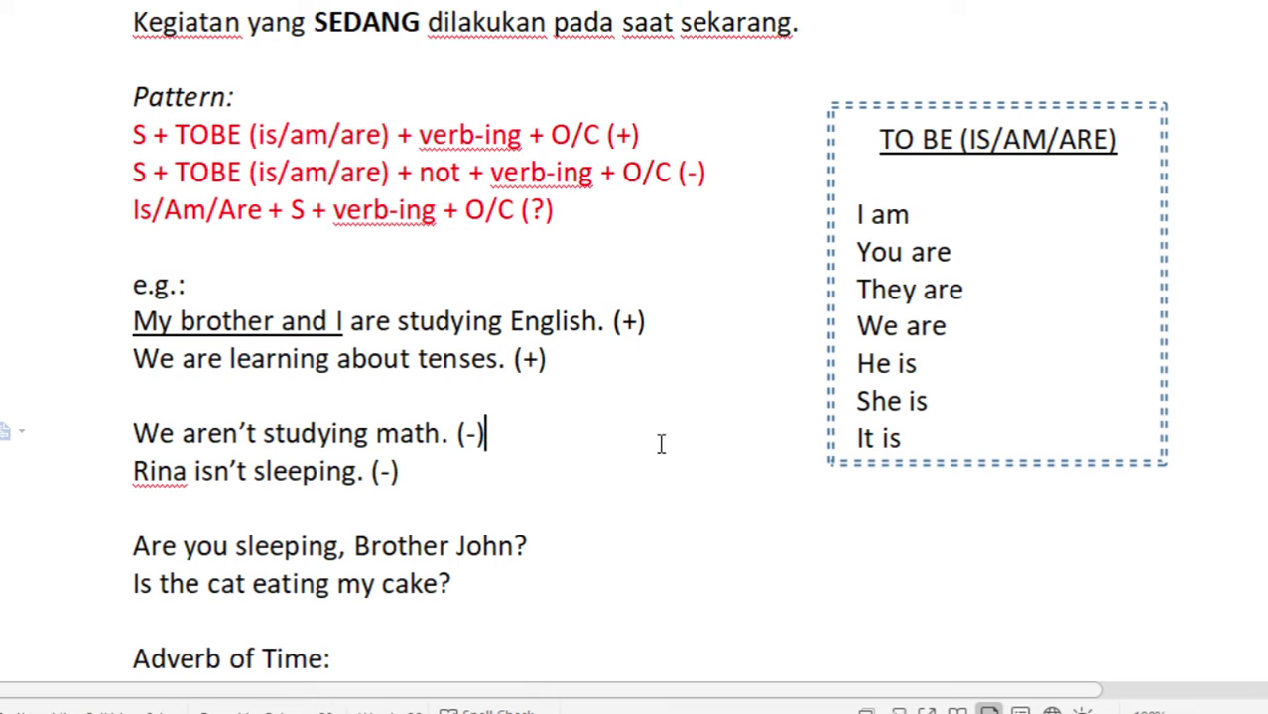
double_click(151, 363)
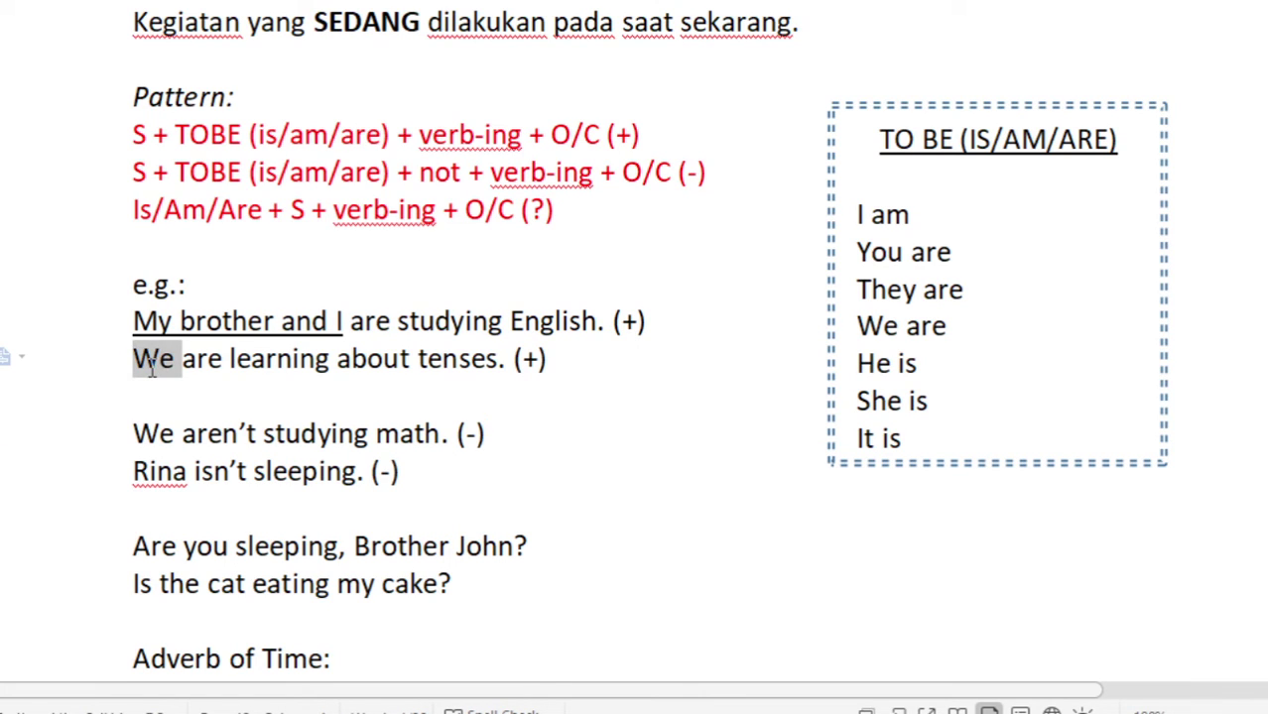
key("ctrl+u")
left_click(376, 395)
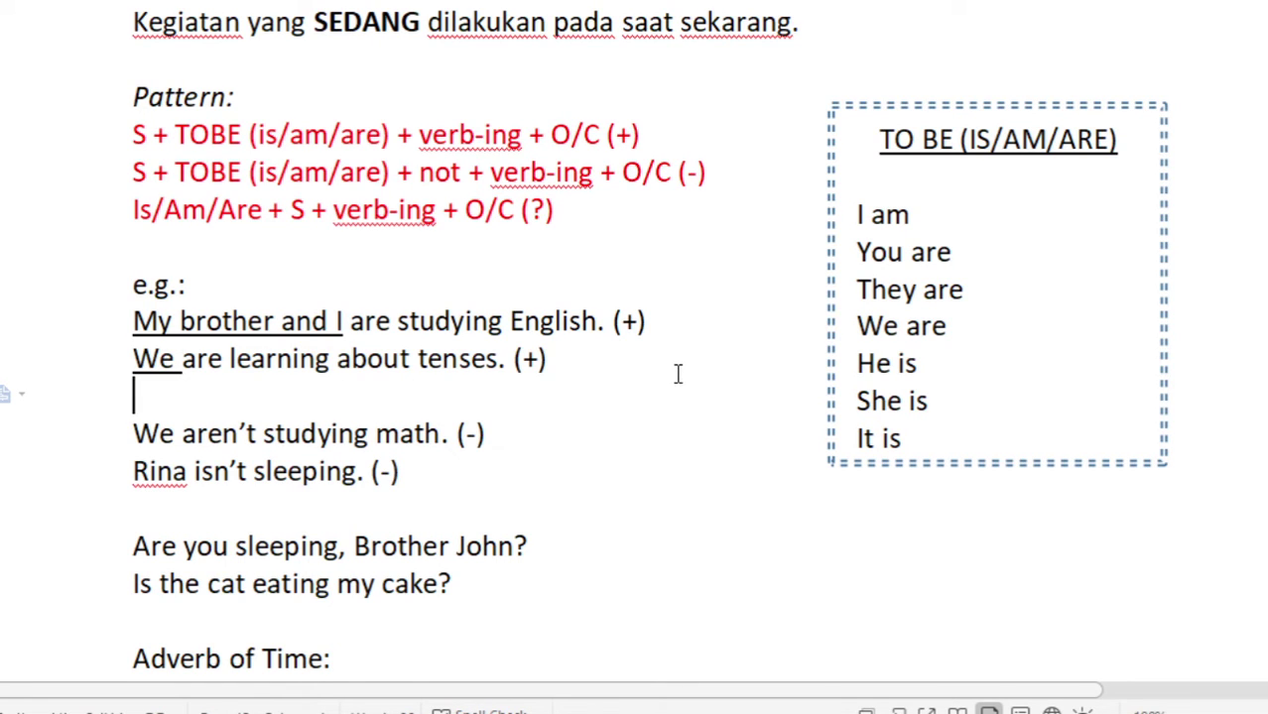
double_click(359, 359)
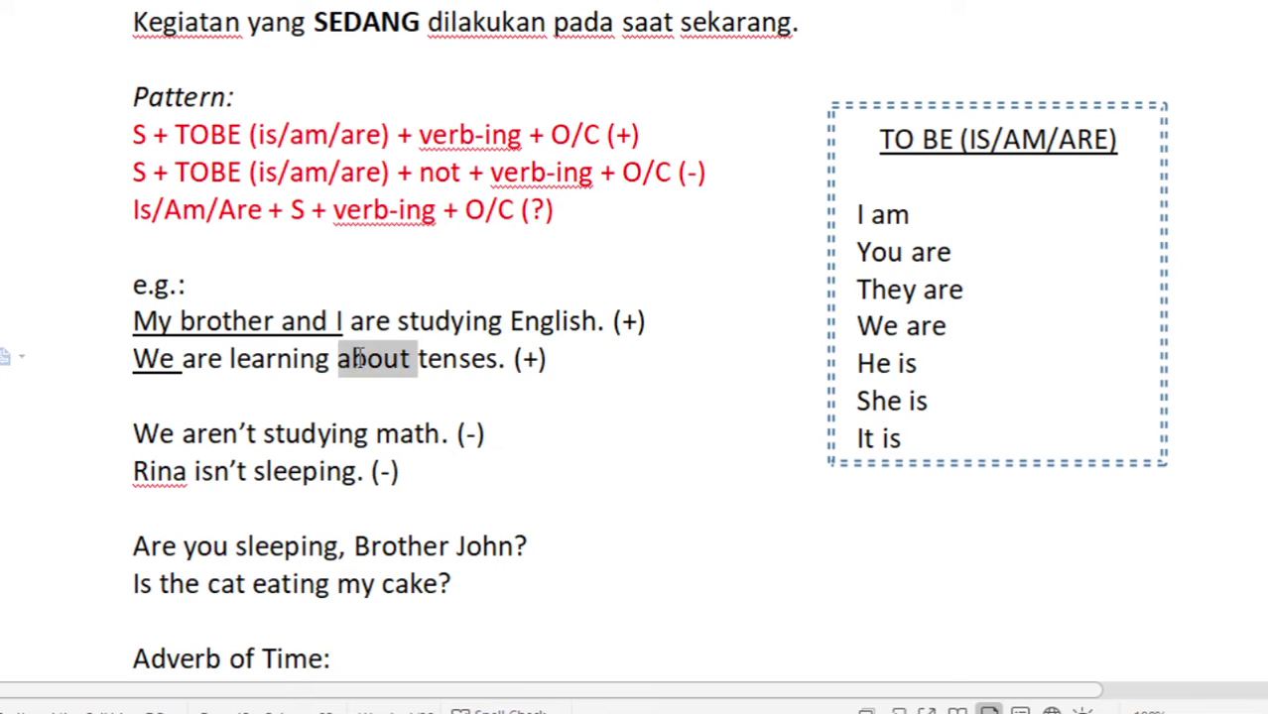
key("Delete")
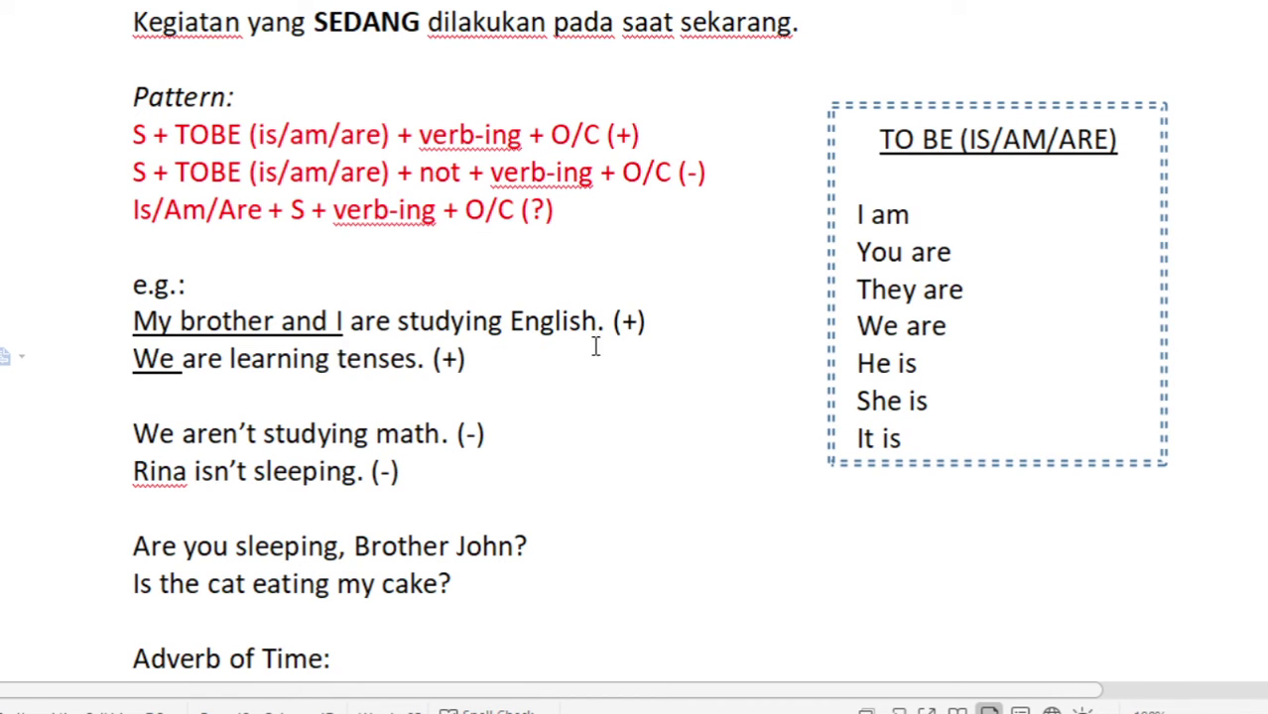
Step: Underline the -ing verbs 'studying' and 'learning' in the two positive examples
double_click(398, 325)
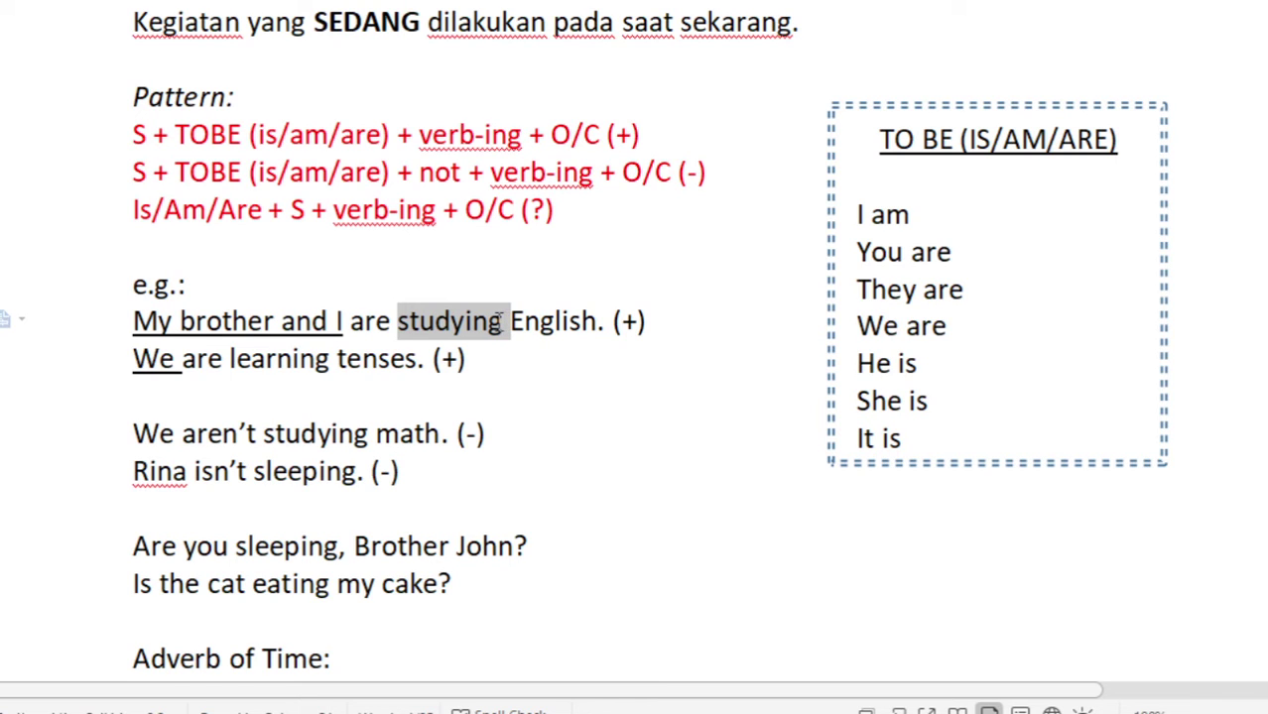
double_click(594, 394)
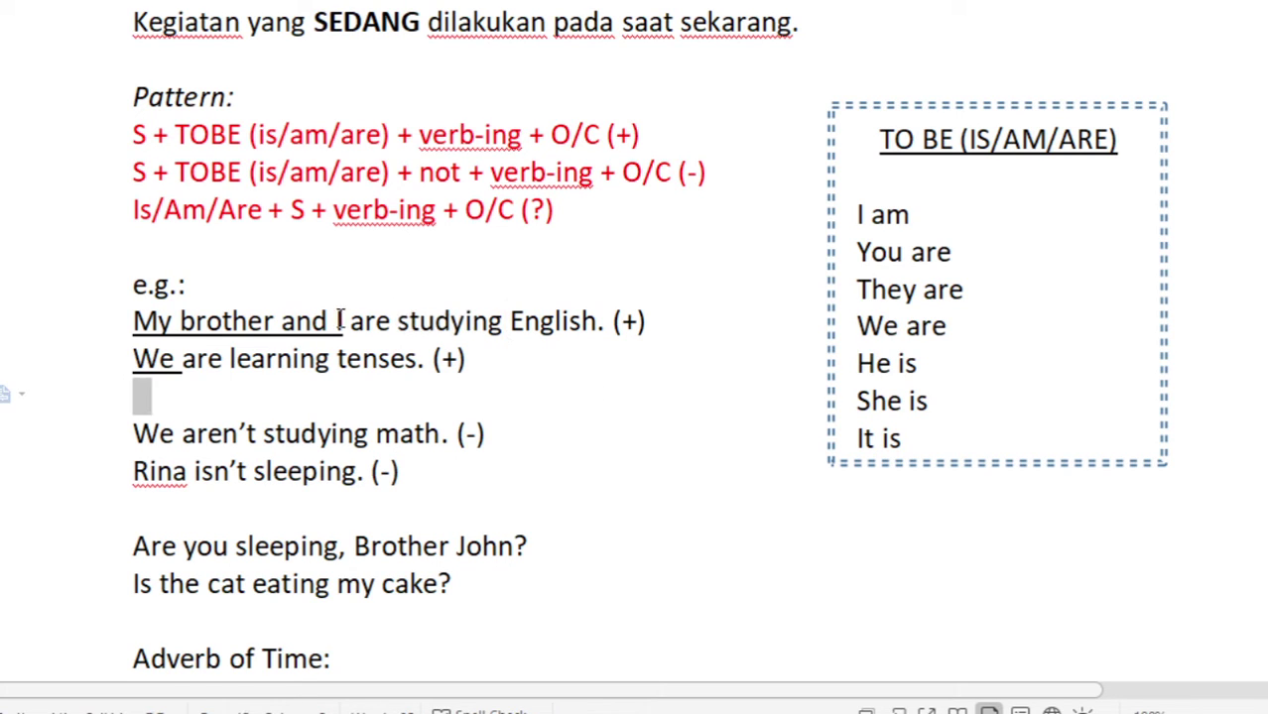
left_click(337, 326)
mouse_move(398, 324)
left_mouse_down()
mouse_move(501, 322)
mouse_move(487, 322)
left_mouse_up()
left_click(505, 323)
left_click_drag(397, 320, 493, 320)
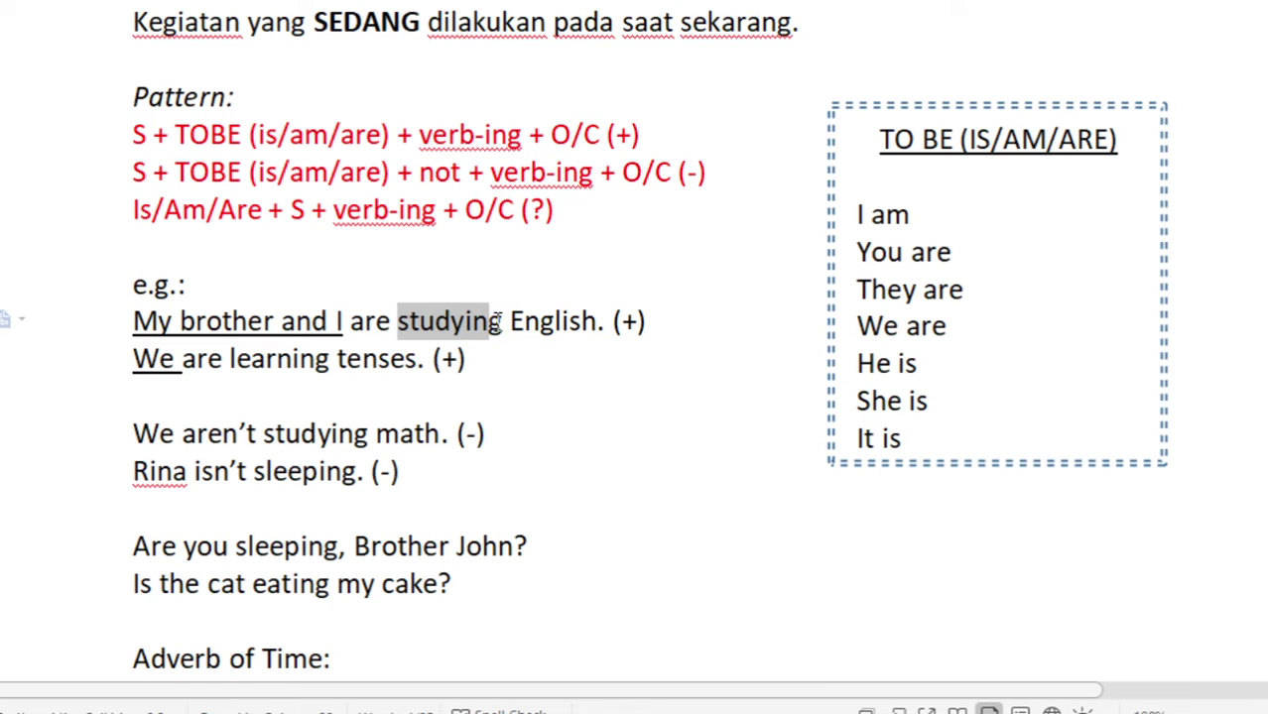
left_click_drag(499, 322, 503, 322)
key("ctrl+u")
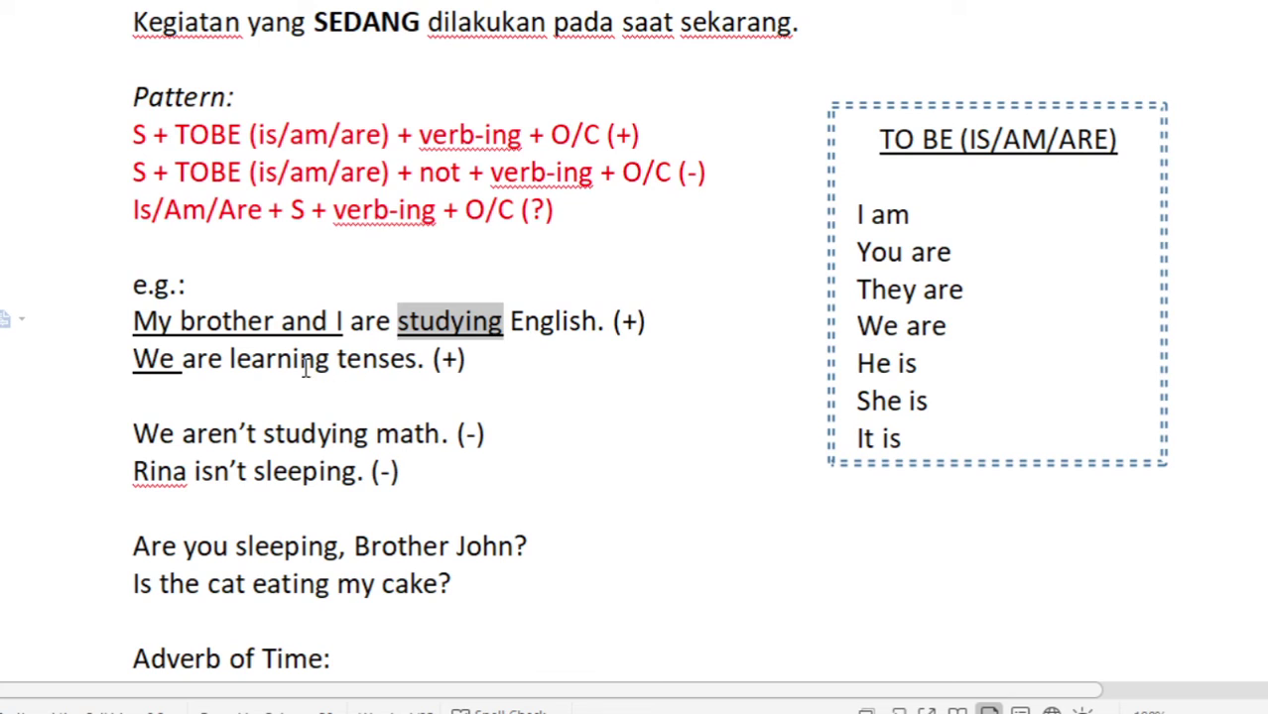
double_click(287, 361)
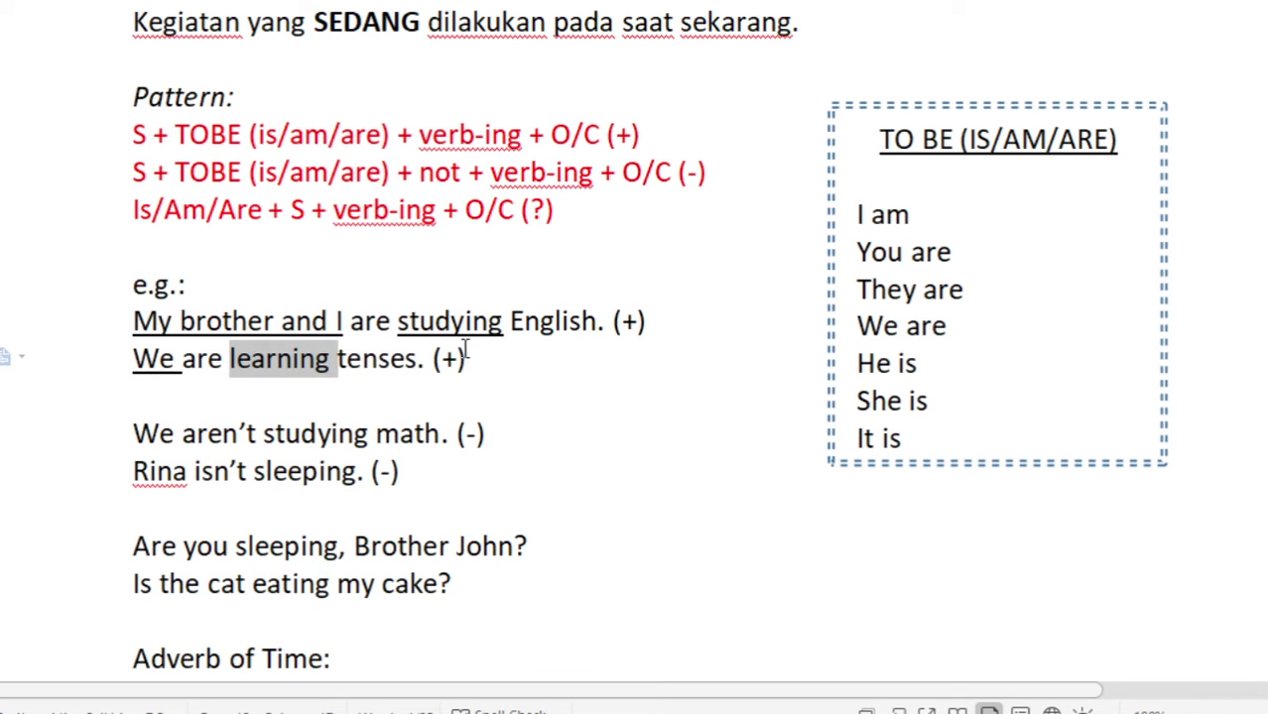
key("ctrl+u")
left_click(530, 447)
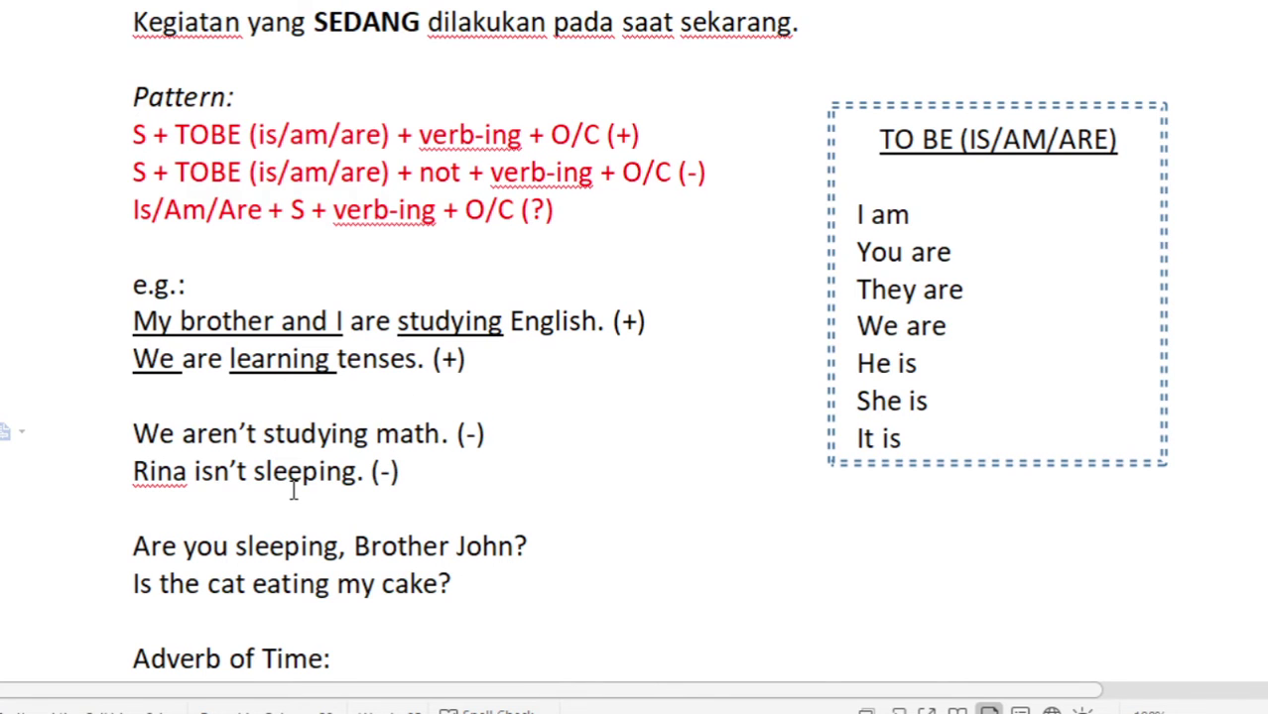
Step: Scroll to the question examples and underline 'Is' in 'Is the cat eating my cake?'
scroll(294, 493, "down", 2)
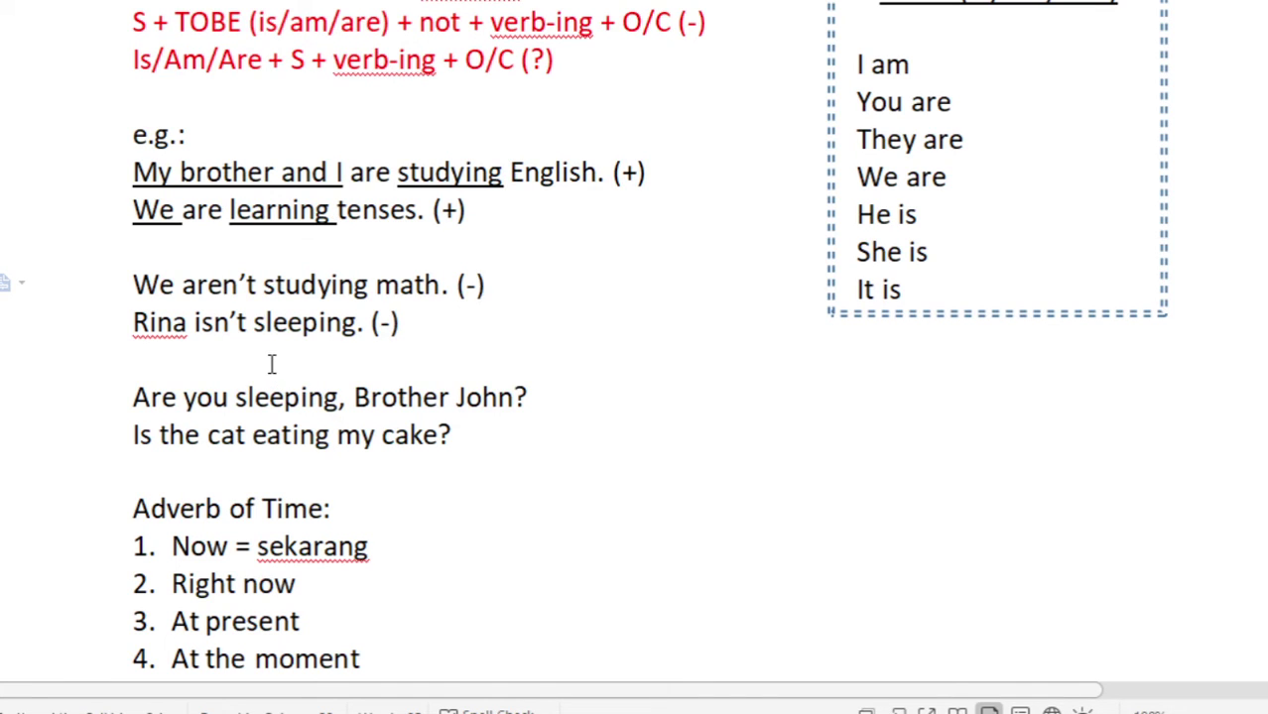
scroll(270, 364, "down", 1)
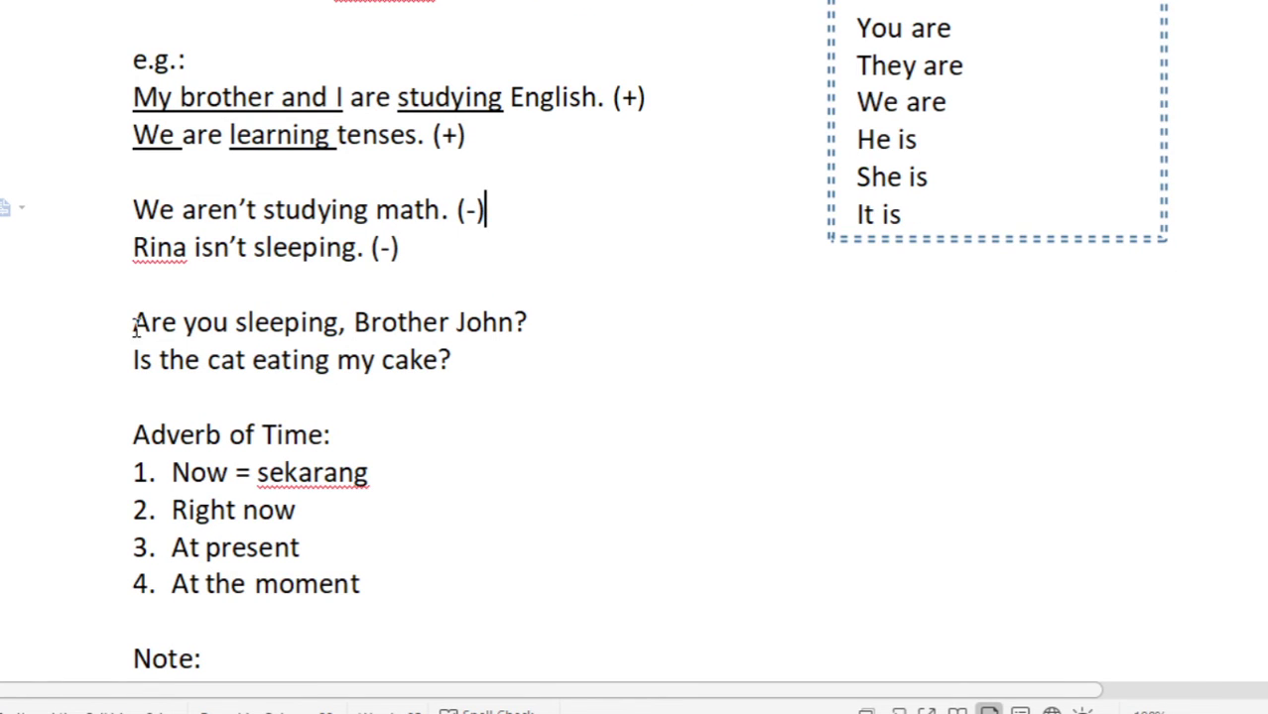
left_click_drag(135, 327, 174, 328)
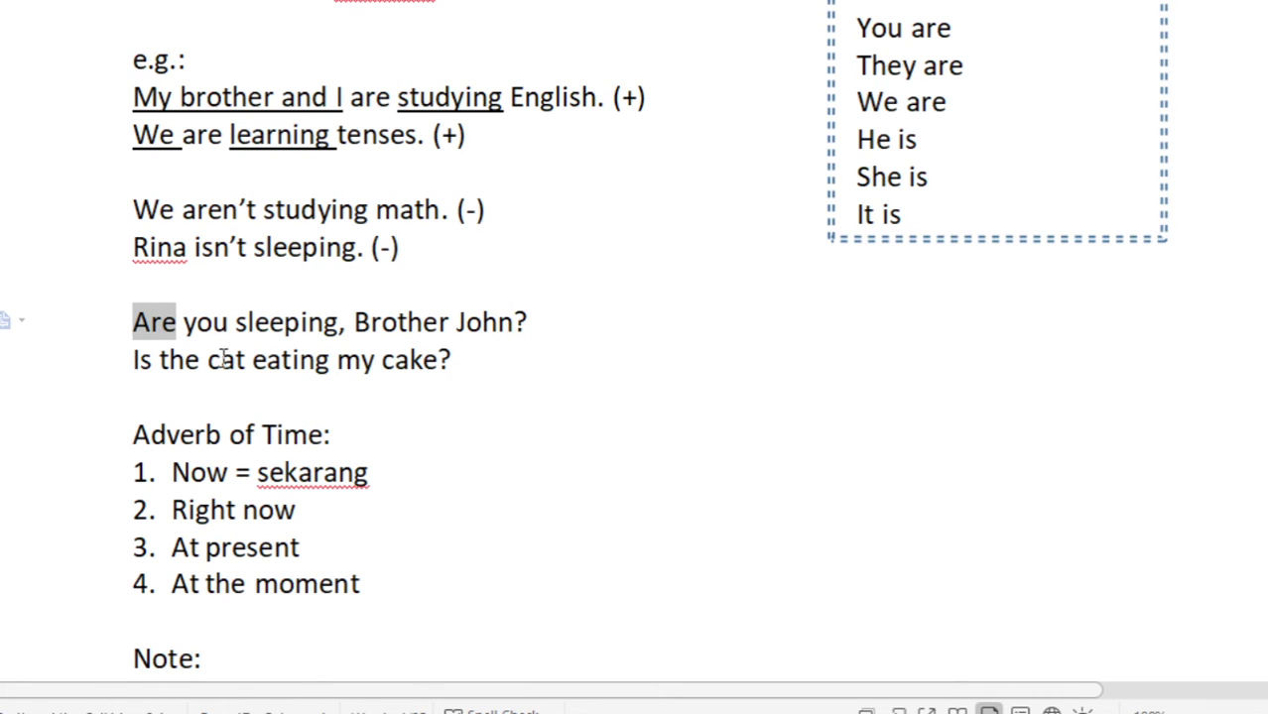
mouse_move(146, 363)
left_mouse_down()
mouse_move(134, 363)
mouse_move(159, 363)
left_mouse_up()
key("ctrl+u")
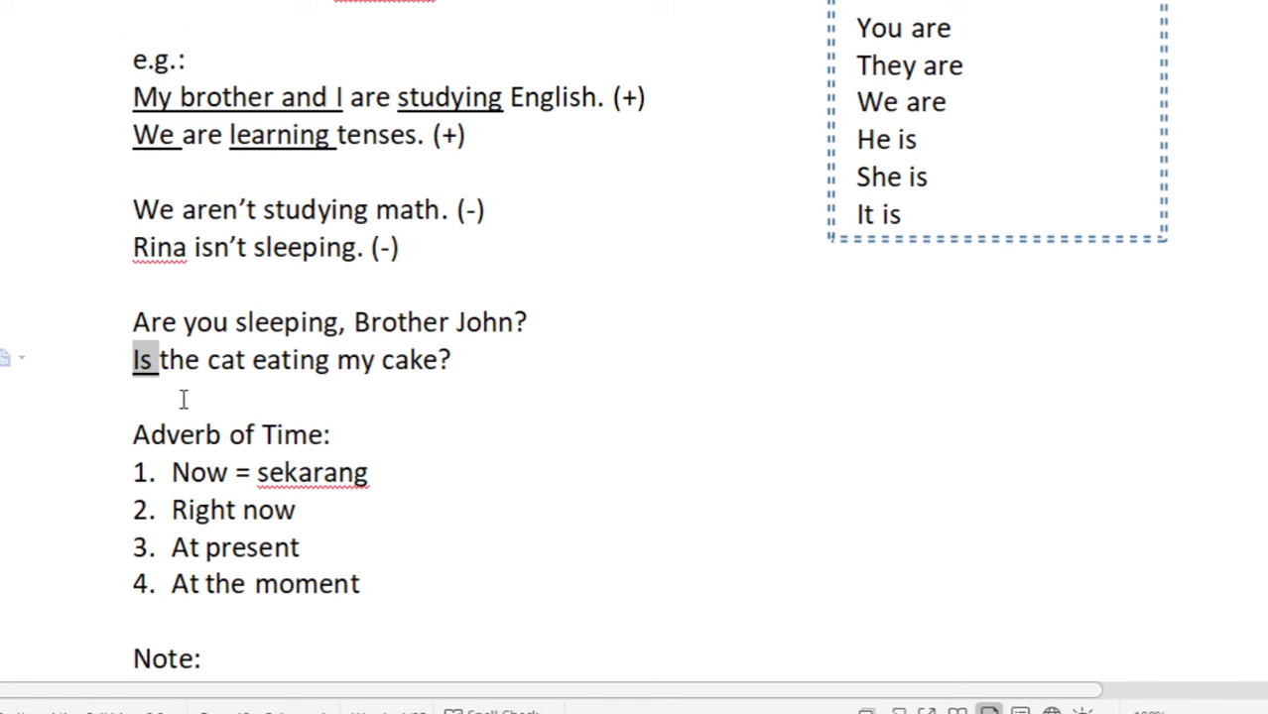
left_click(157, 367)
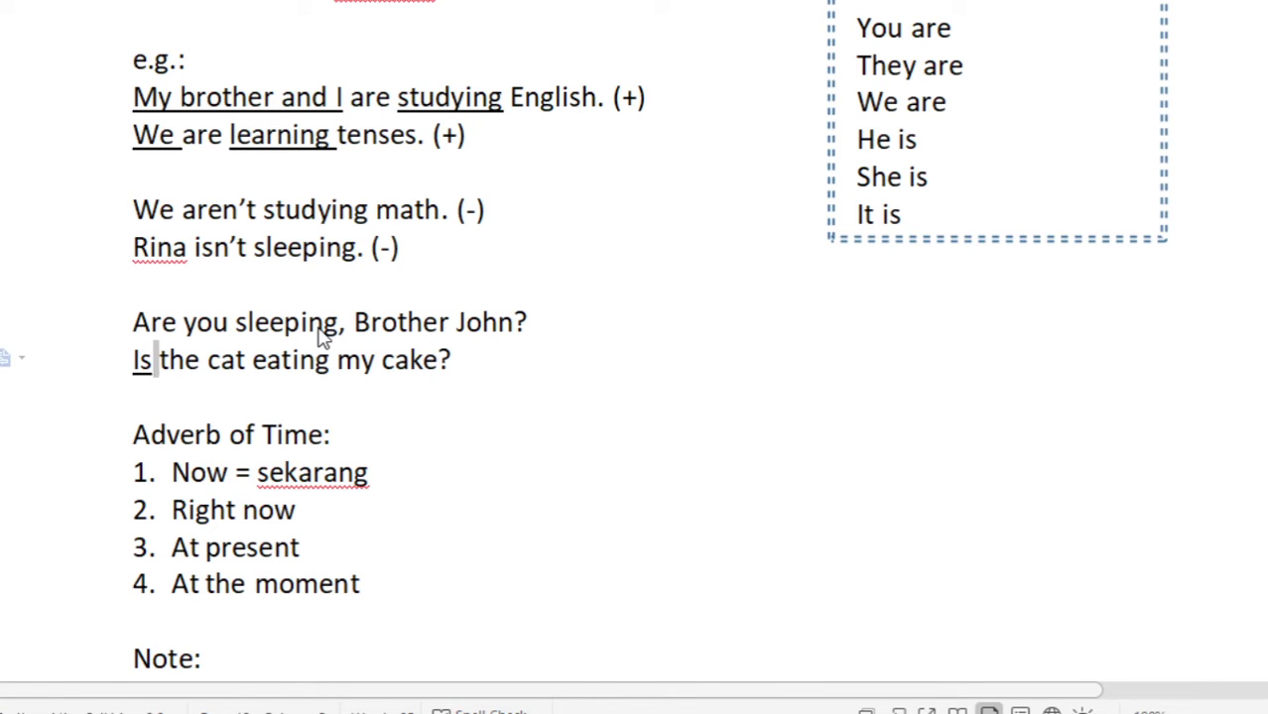
left_click(416, 456)
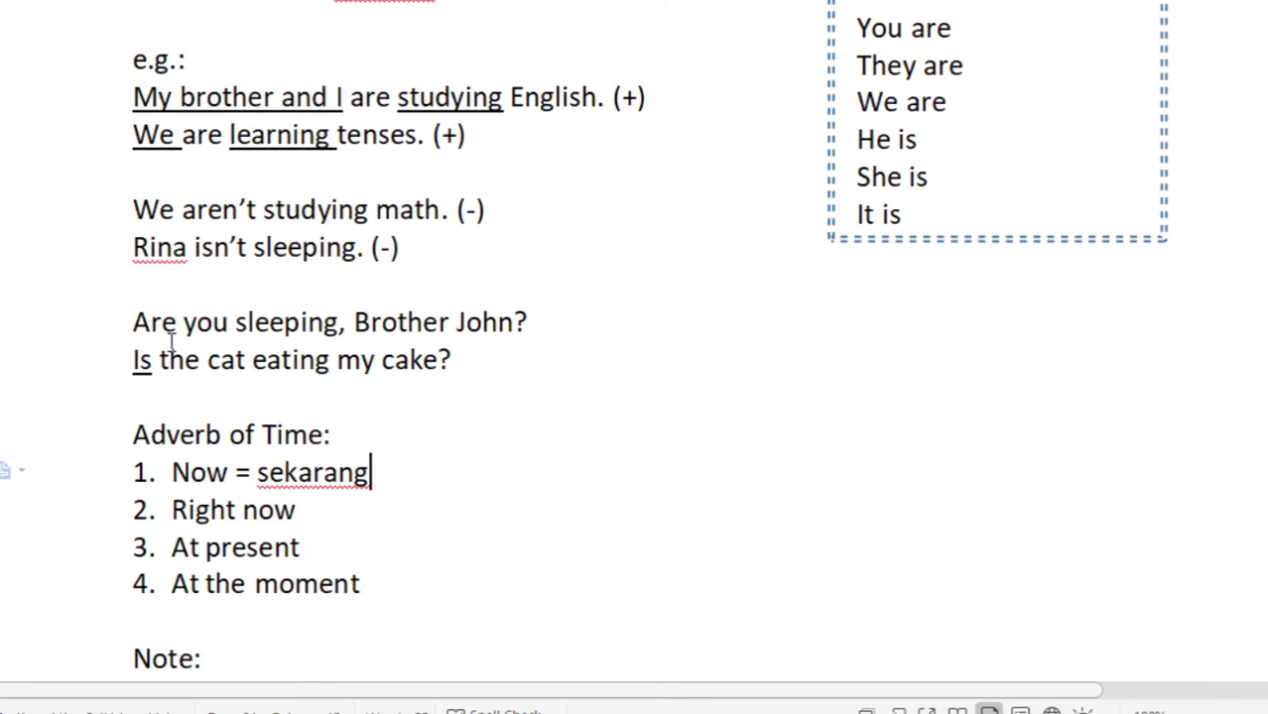
left_click(139, 325)
left_click_drag(139, 328, 474, 337)
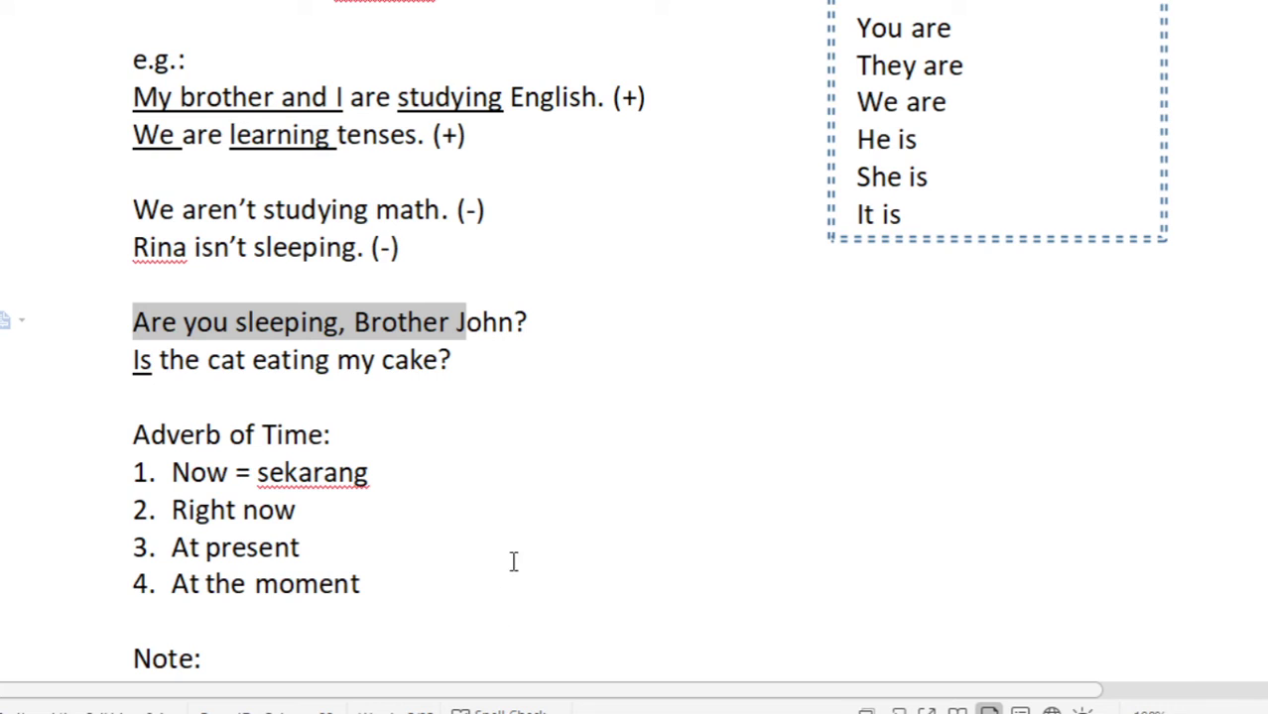
left_click(161, 325)
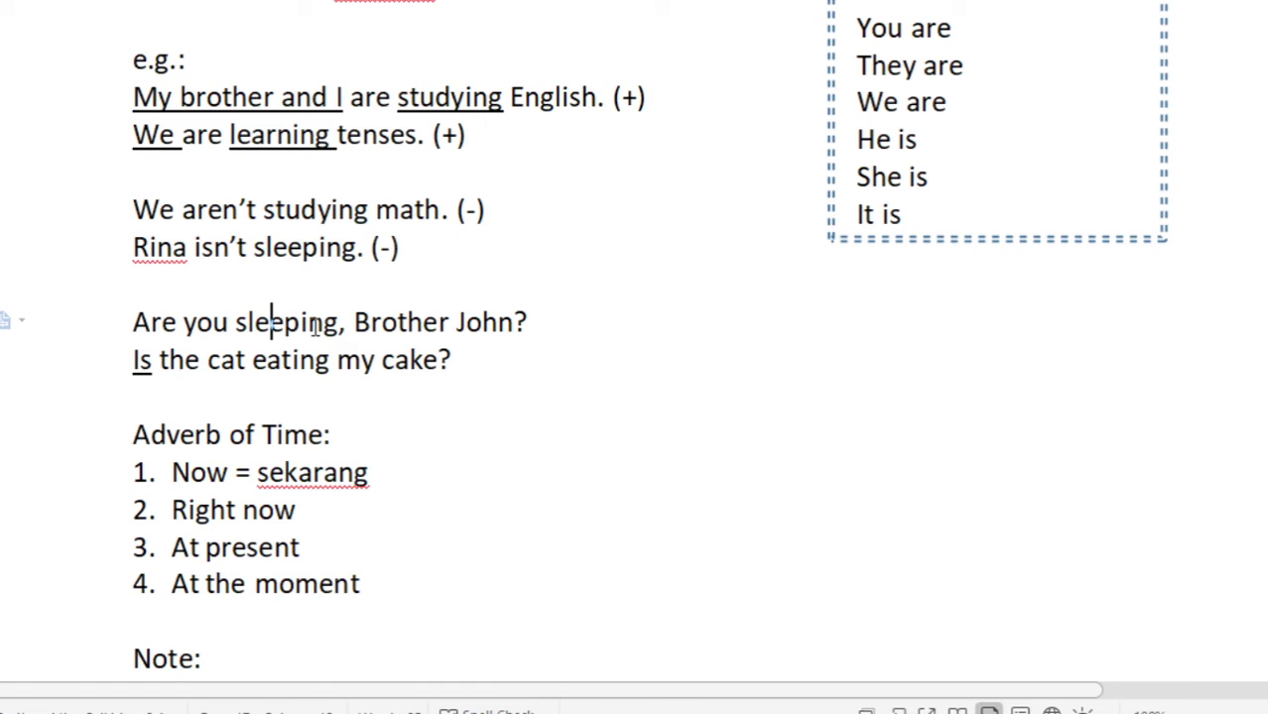
left_click(559, 322)
left_click(480, 380)
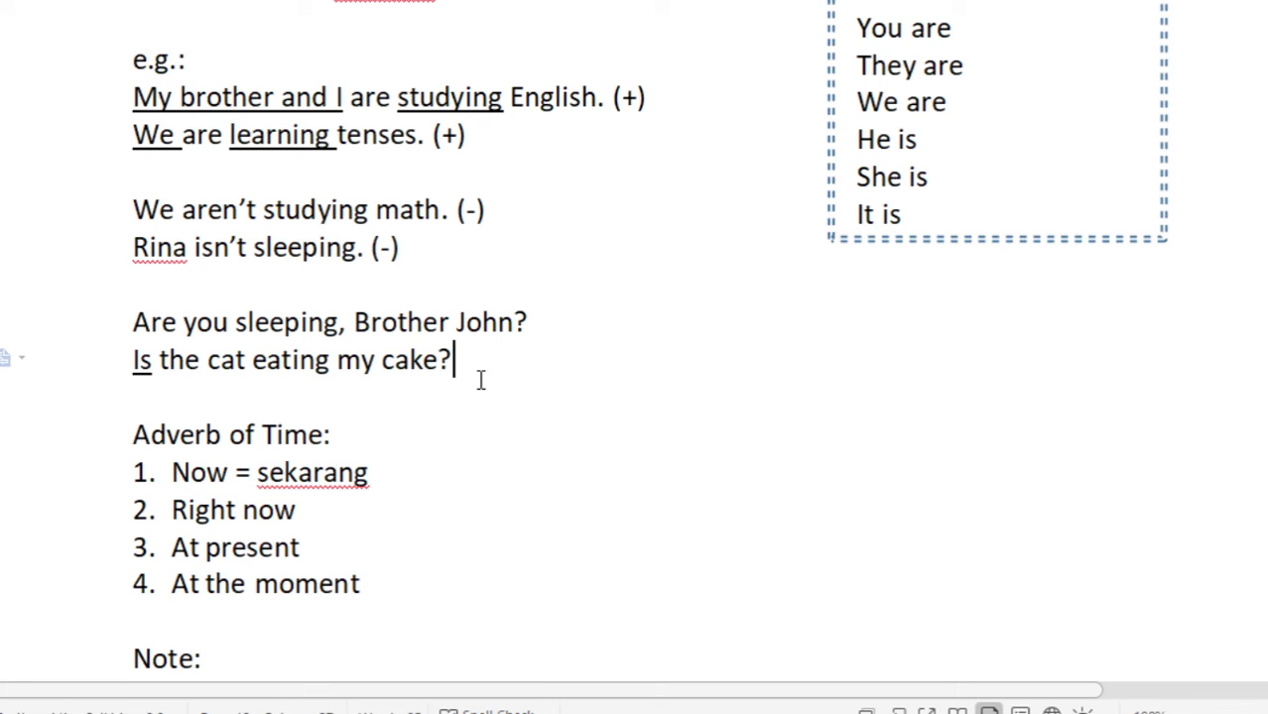
key("Up")
key("Right")
key("Down")
key("Left")
scroll(396, 295, "down", 1)
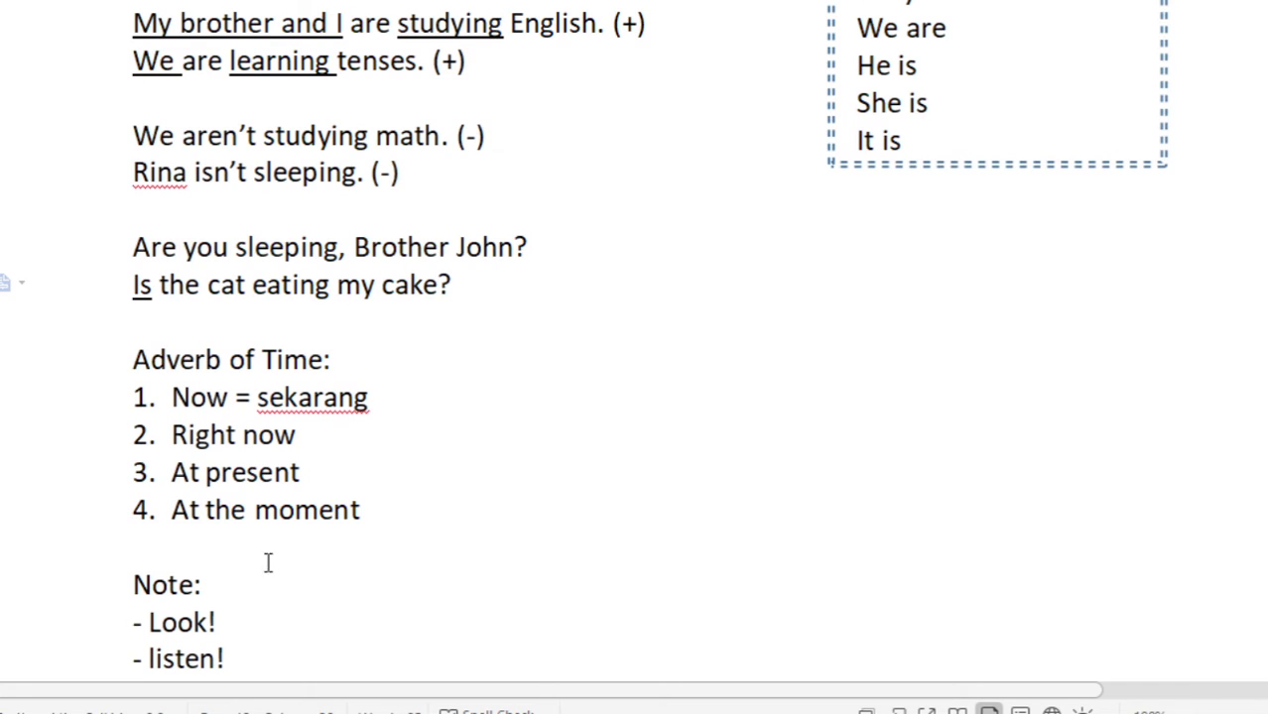
Step: Underline 'the cat' in the question 'Is the cat eating my cake?'
left_click(518, 359)
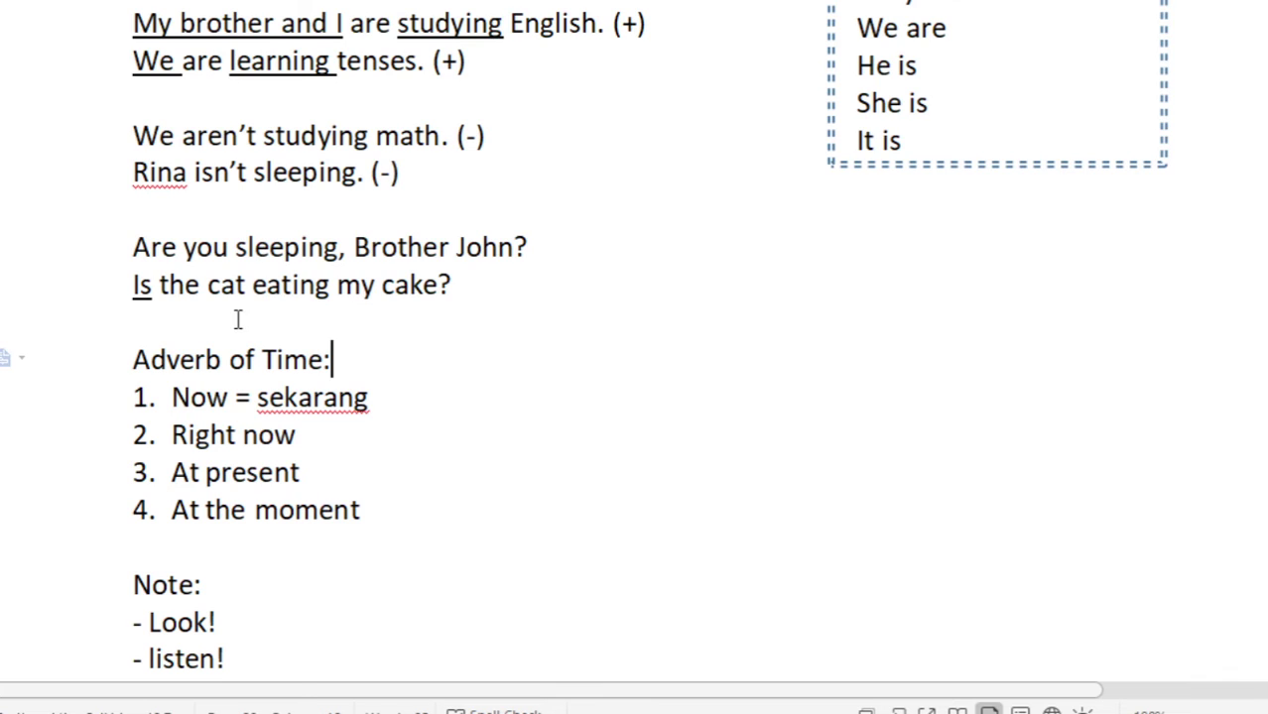
left_click(133, 250)
double_click(159, 253)
left_click(657, 430)
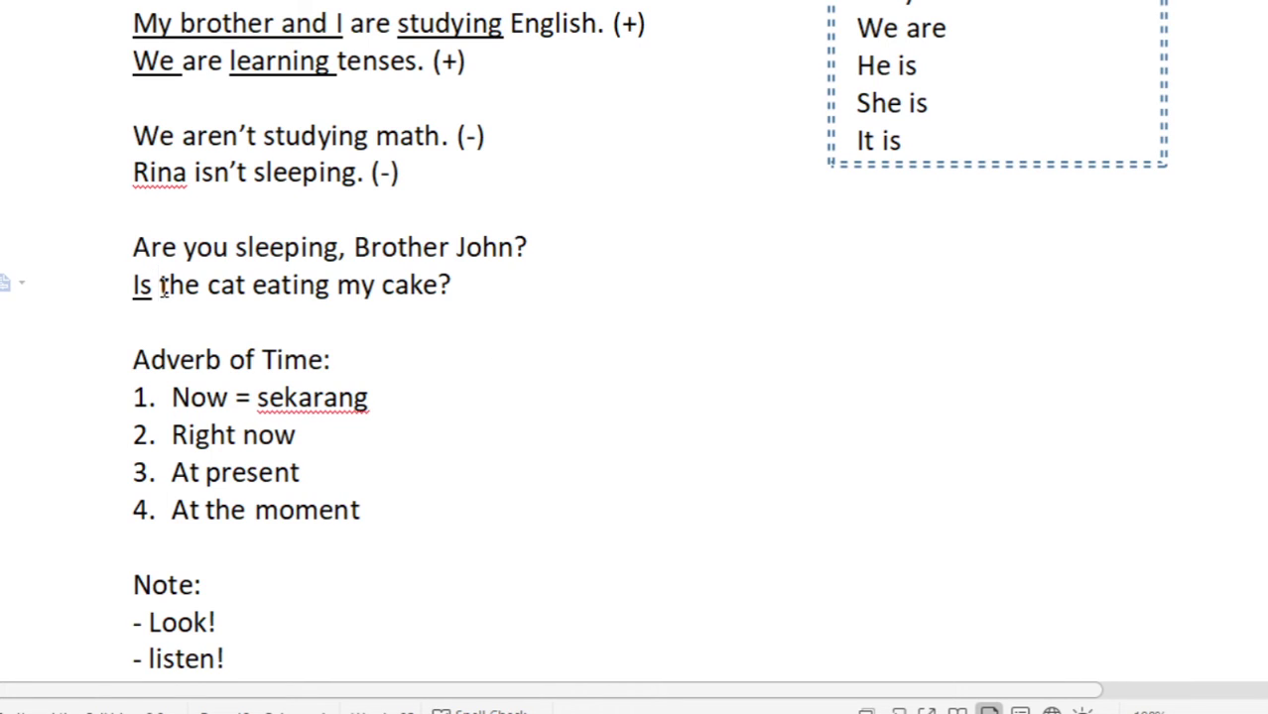
left_click_drag(160, 286, 246, 284)
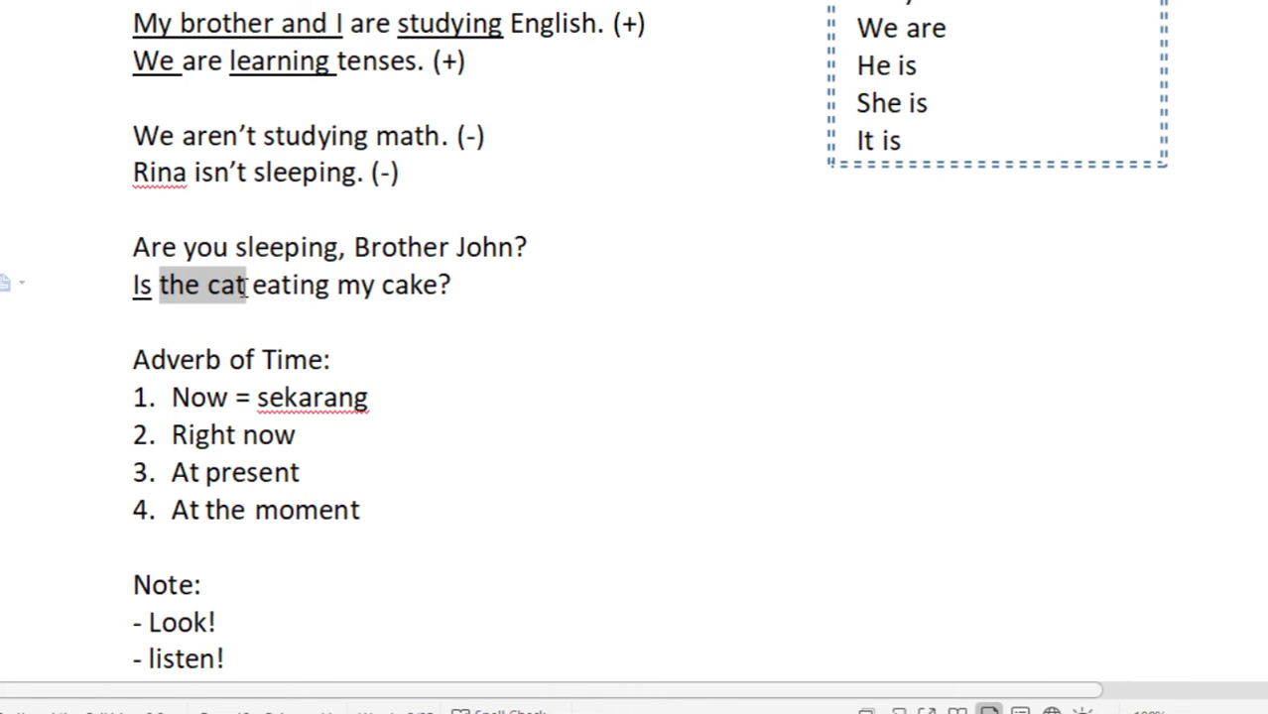
key("ctrl+u")
left_click(388, 334)
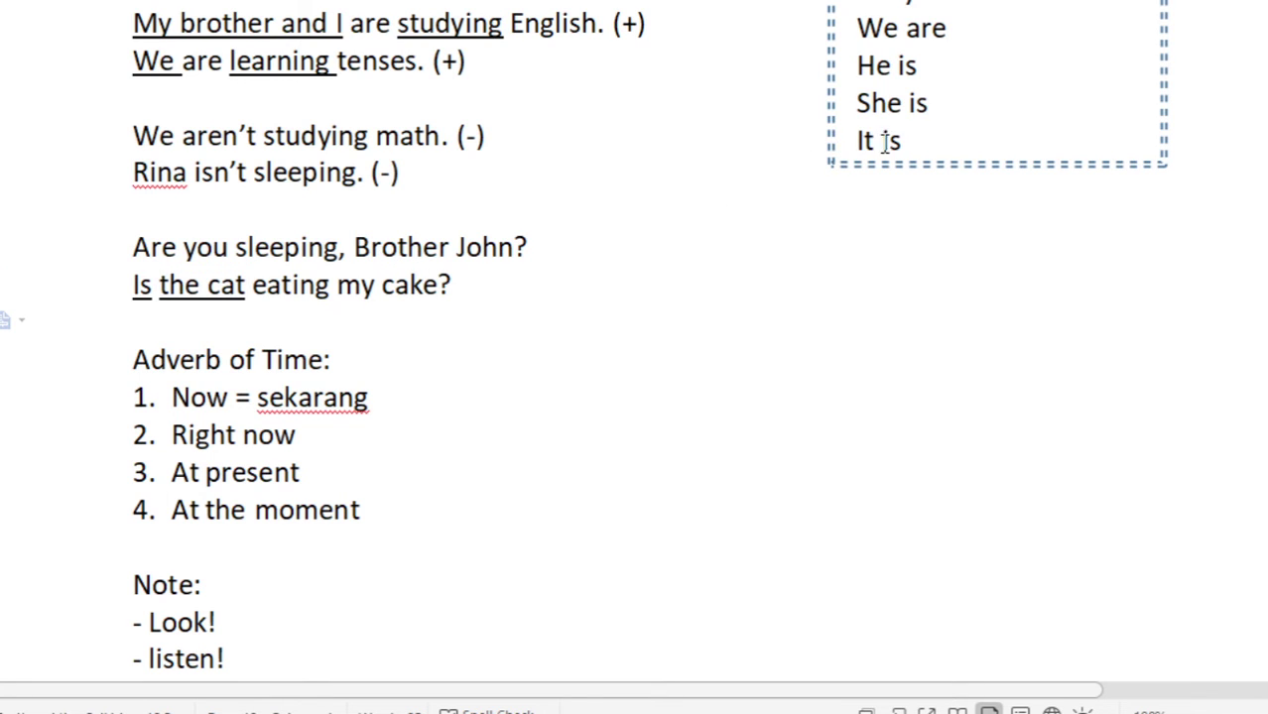
Step: Underline 'eating' and 'my cake' in the same question
left_click_drag(883, 141, 900, 141)
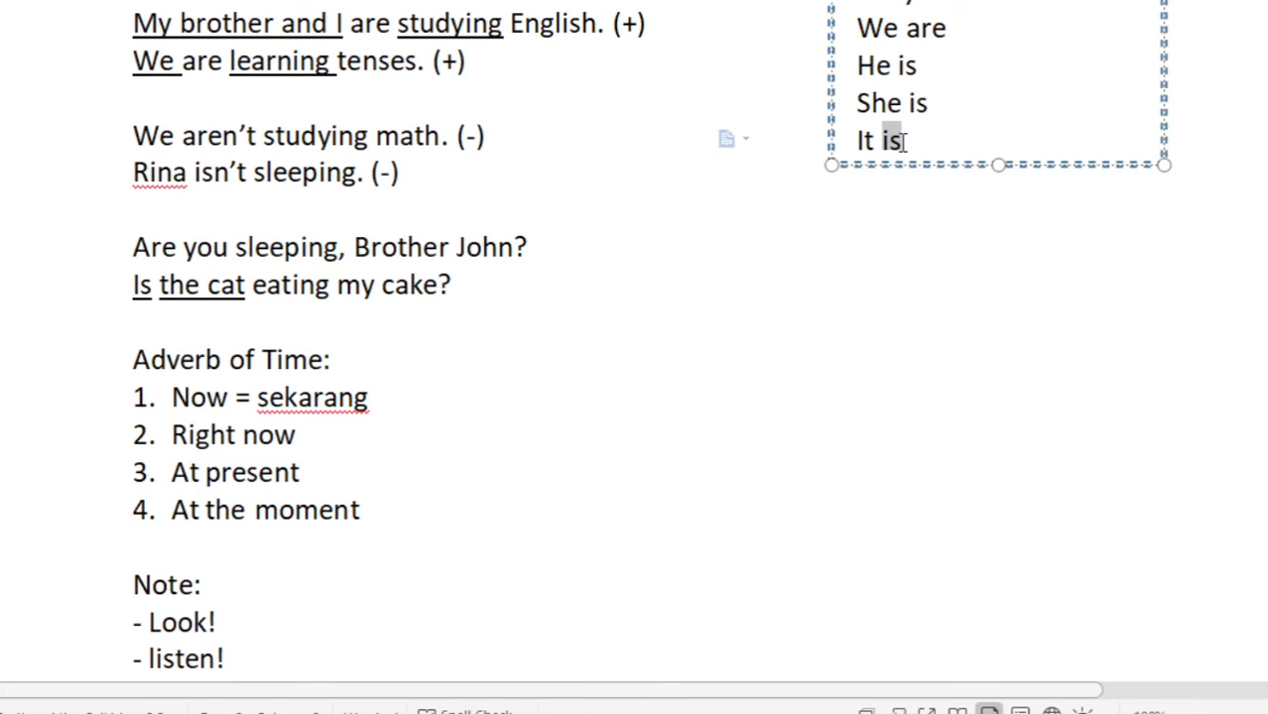
left_click(906, 277)
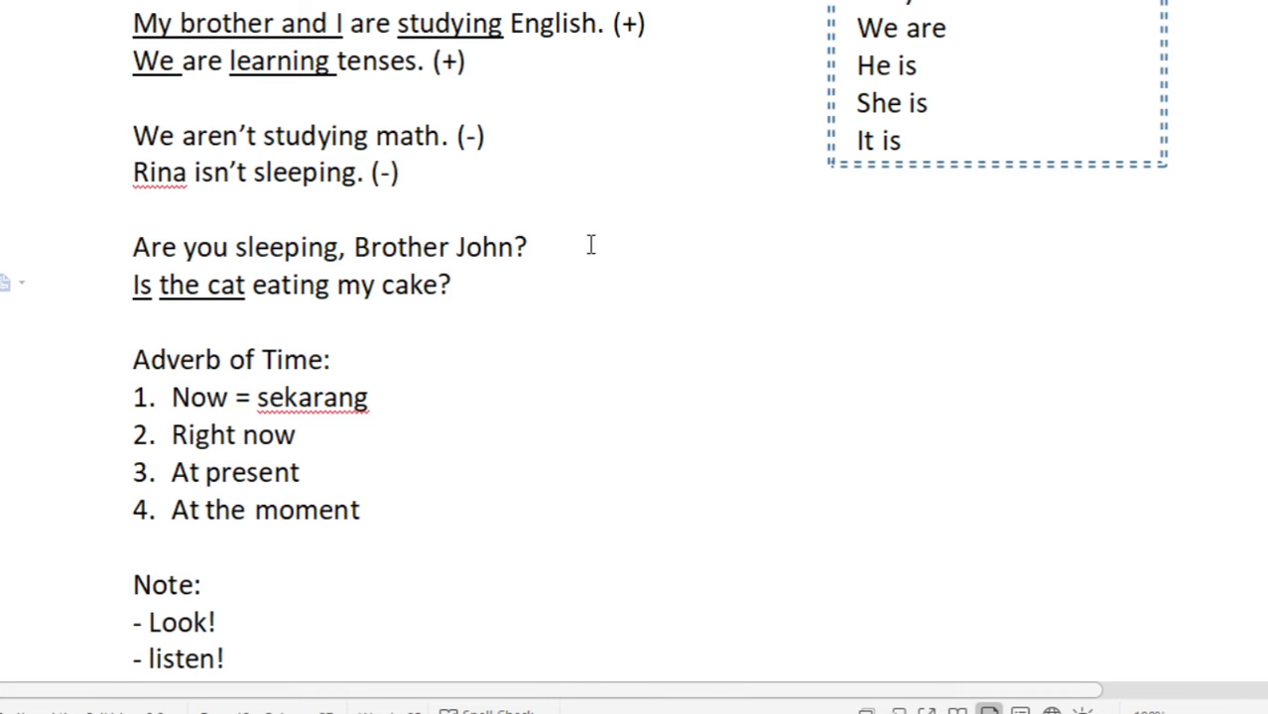
double_click(271, 286)
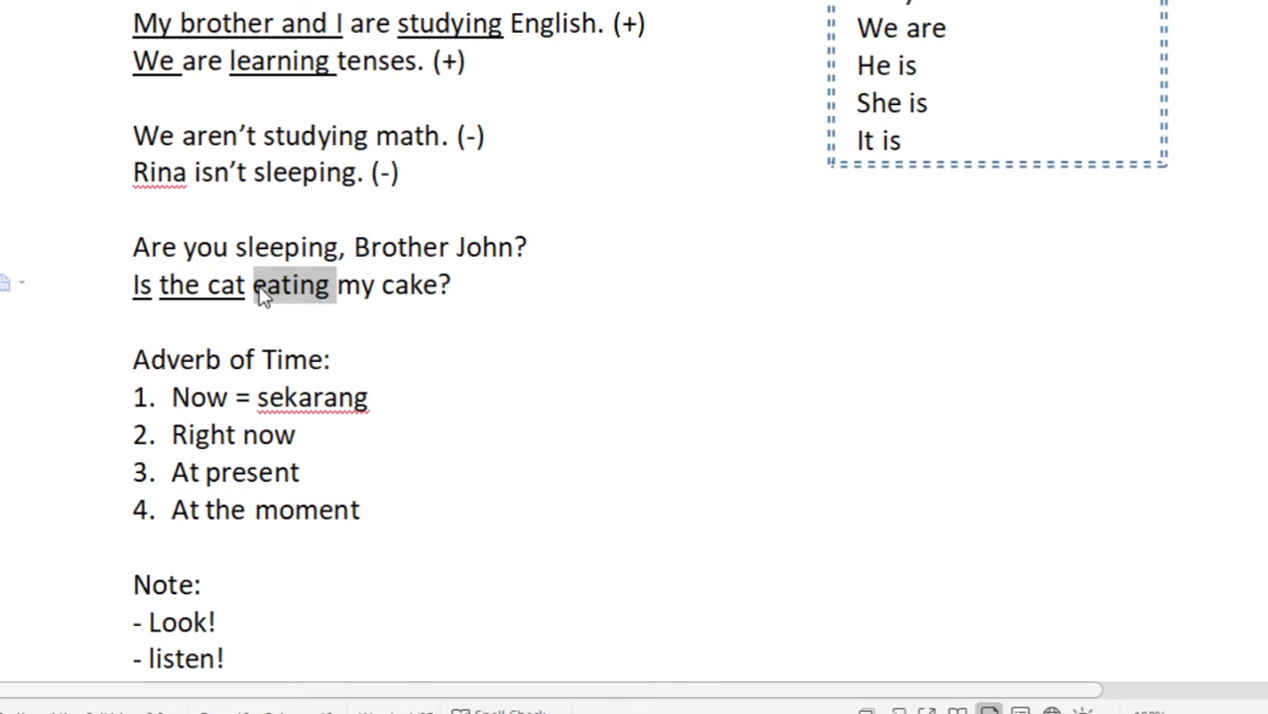
left_click(259, 288)
left_click_drag(256, 285, 334, 286)
key("ctrl+u")
left_click(477, 305)
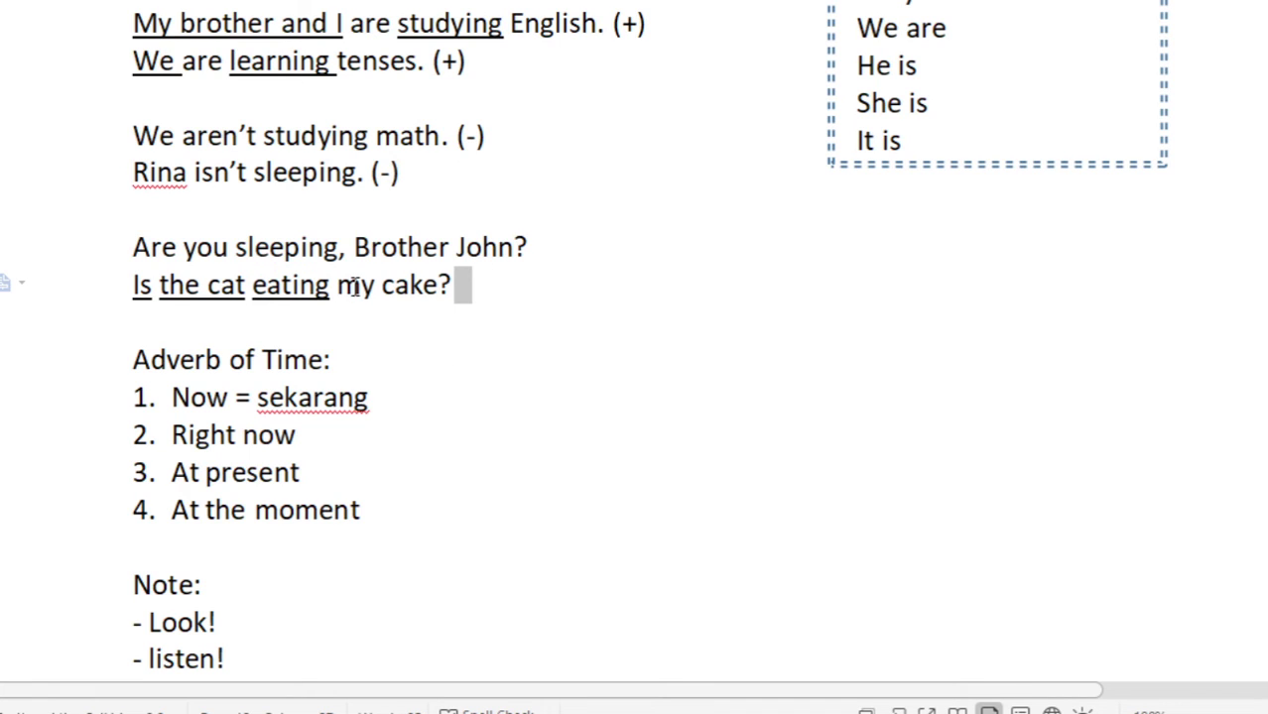
left_click_drag(338, 286, 441, 282)
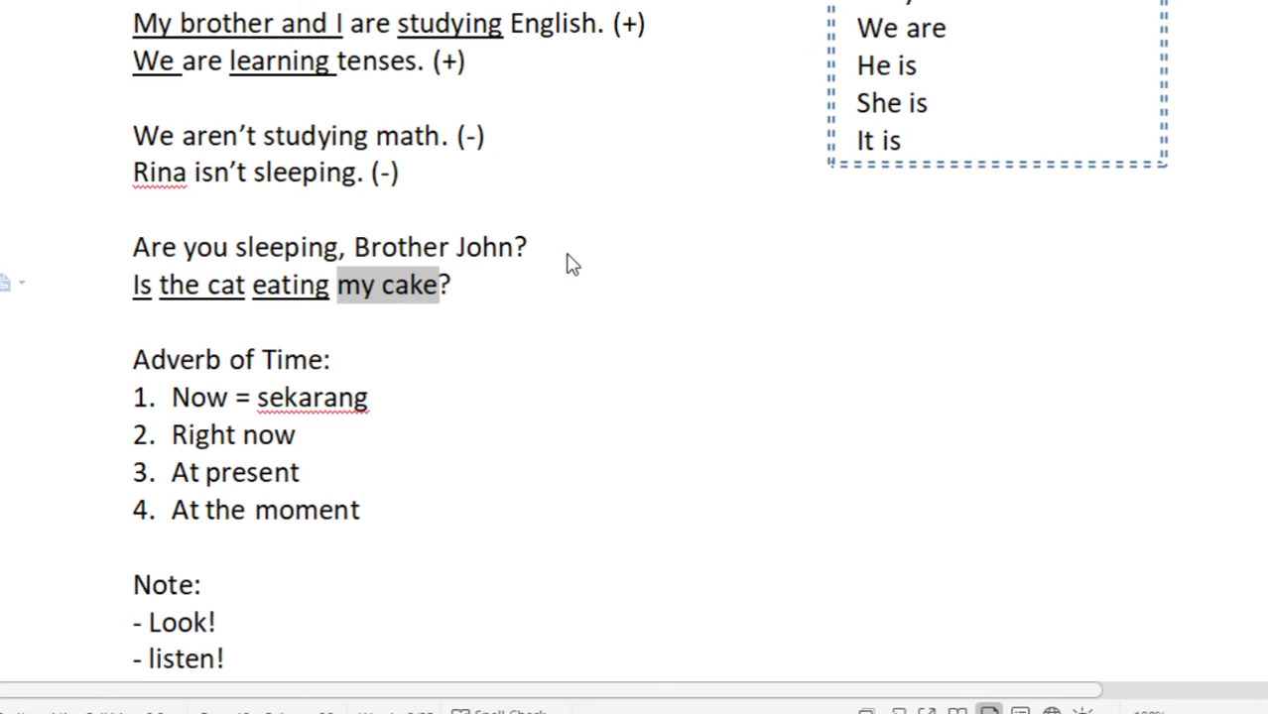
key("ctrl+u")
left_click(764, 479)
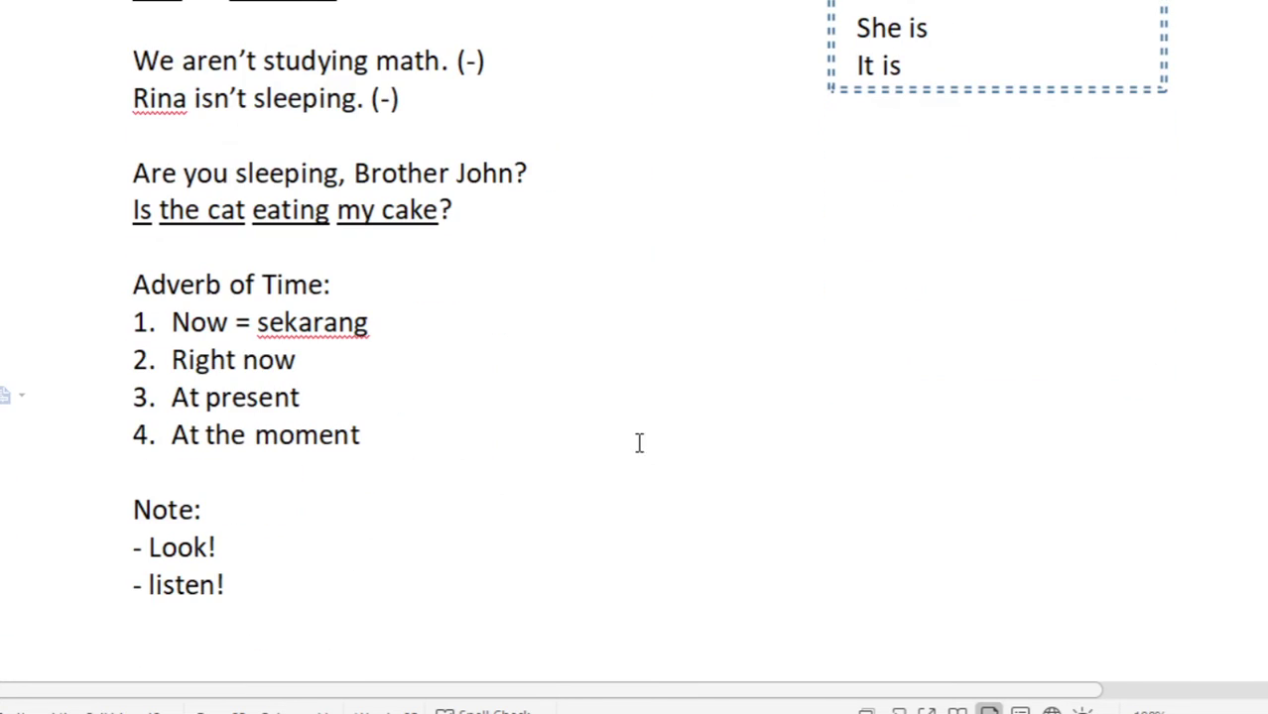
Step: Append 'keterangan waktu' after 'Adverb of Time:' in the heading
left_click(372, 288)
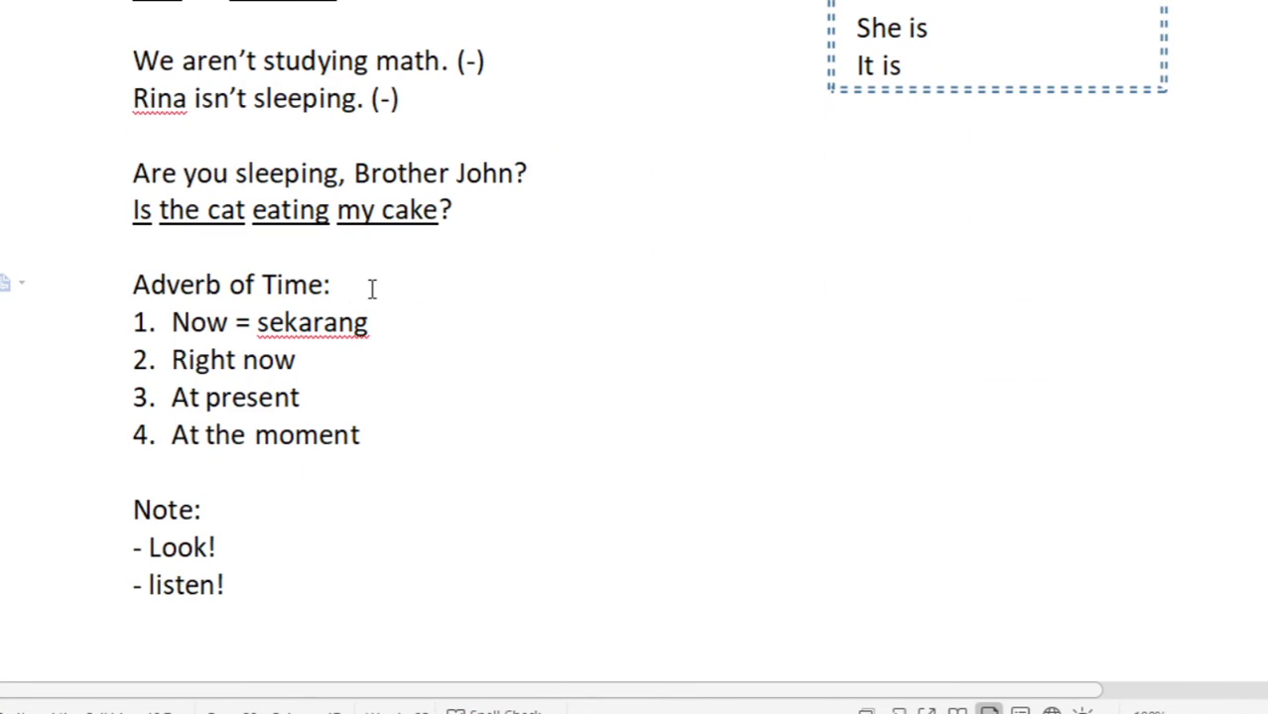
type(" ke")
type("terangan")
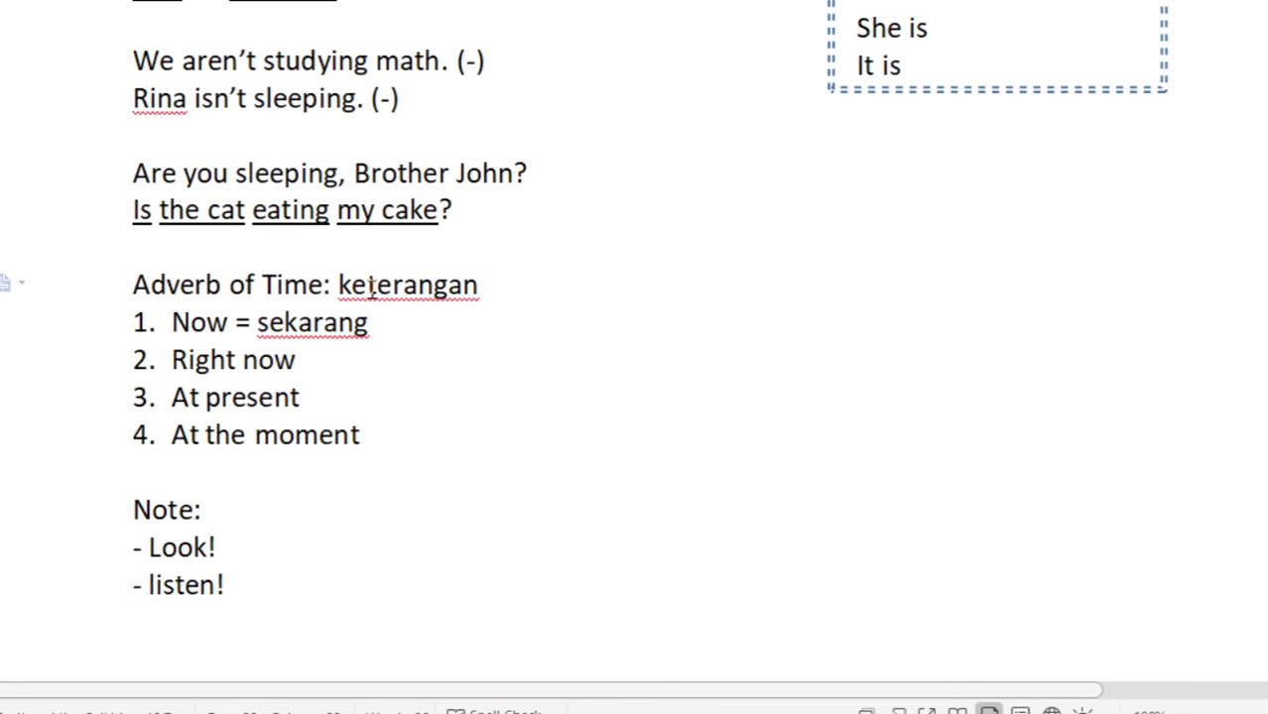
type(" waktu")
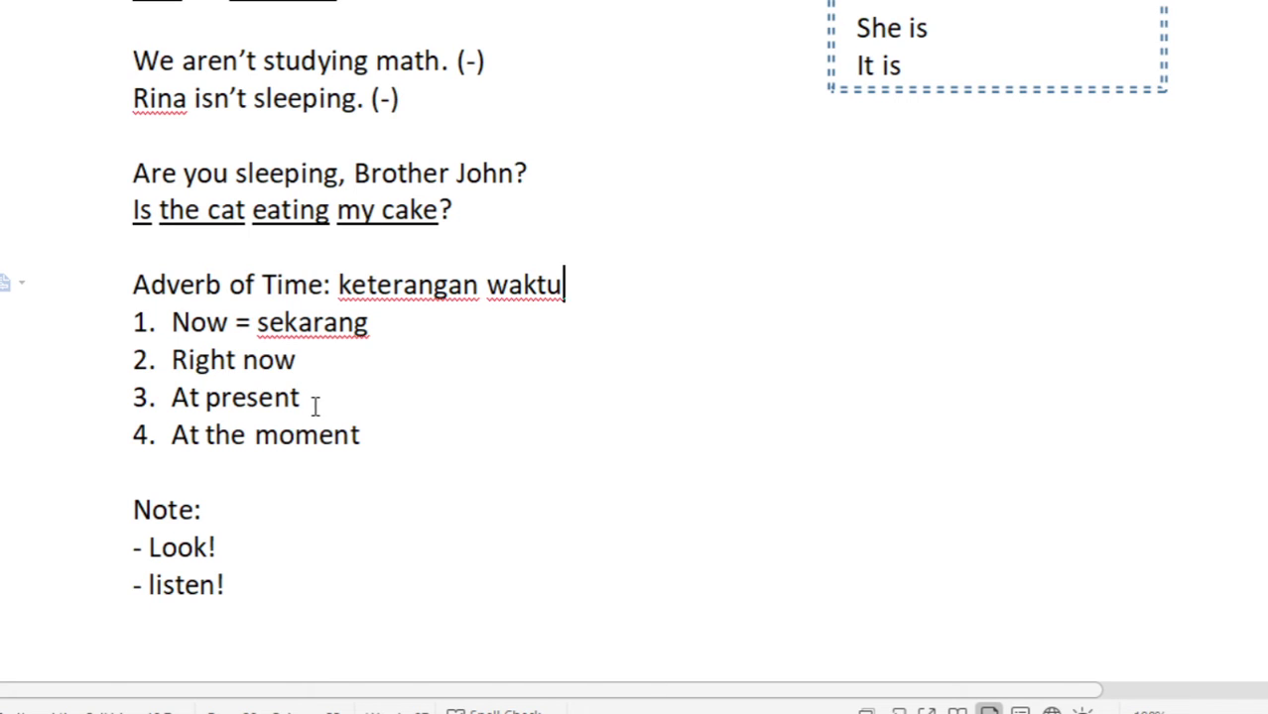
scroll(592, 476, "down", 2)
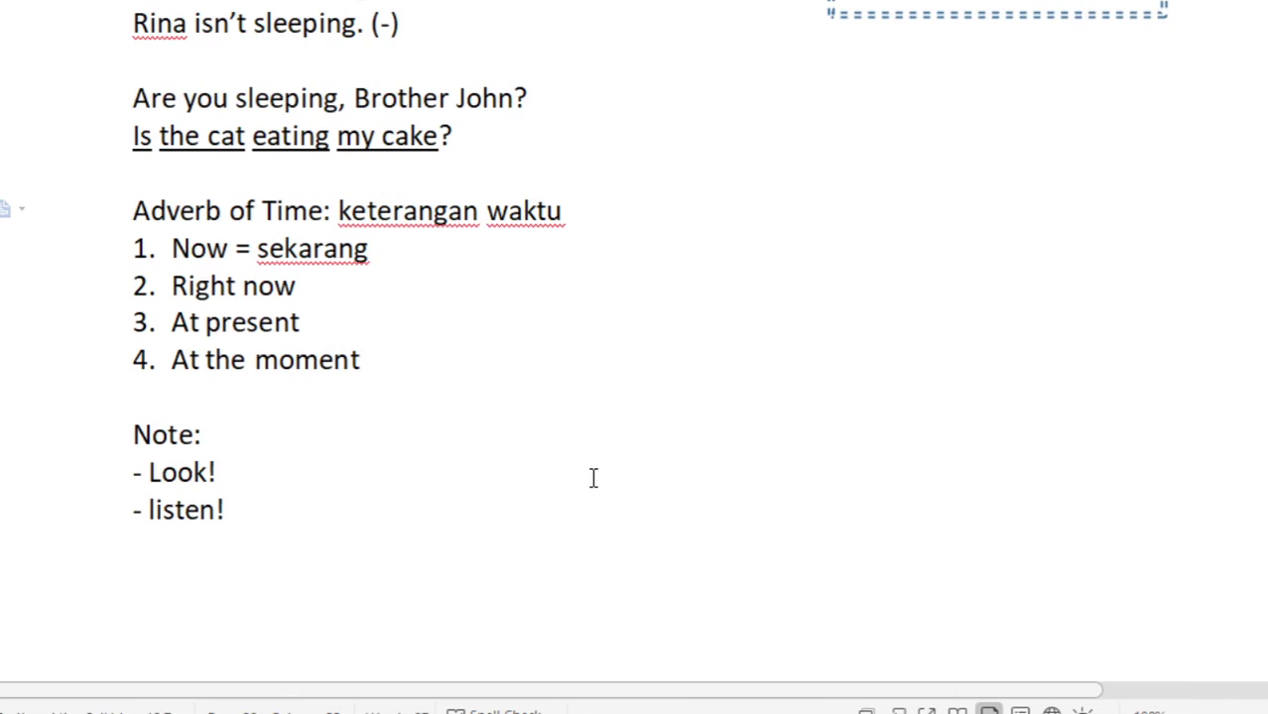
scroll(601, 483, "down", 4)
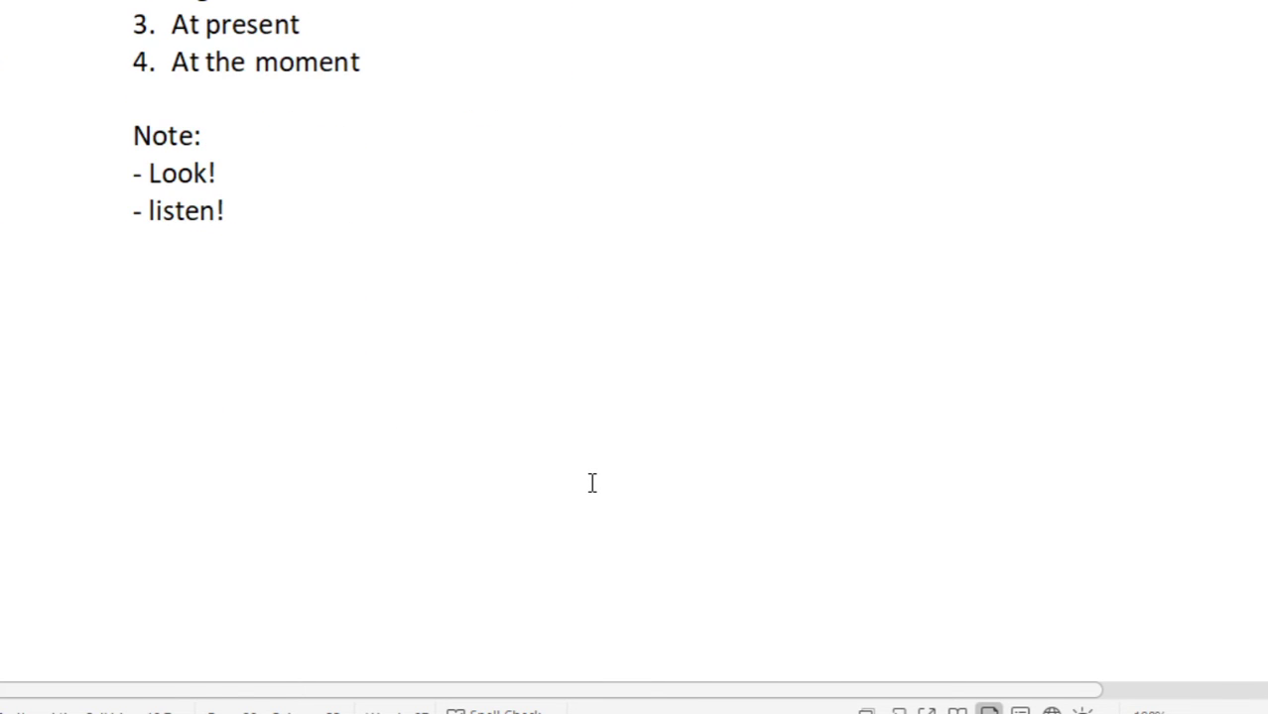
scroll(593, 483, "up", 4)
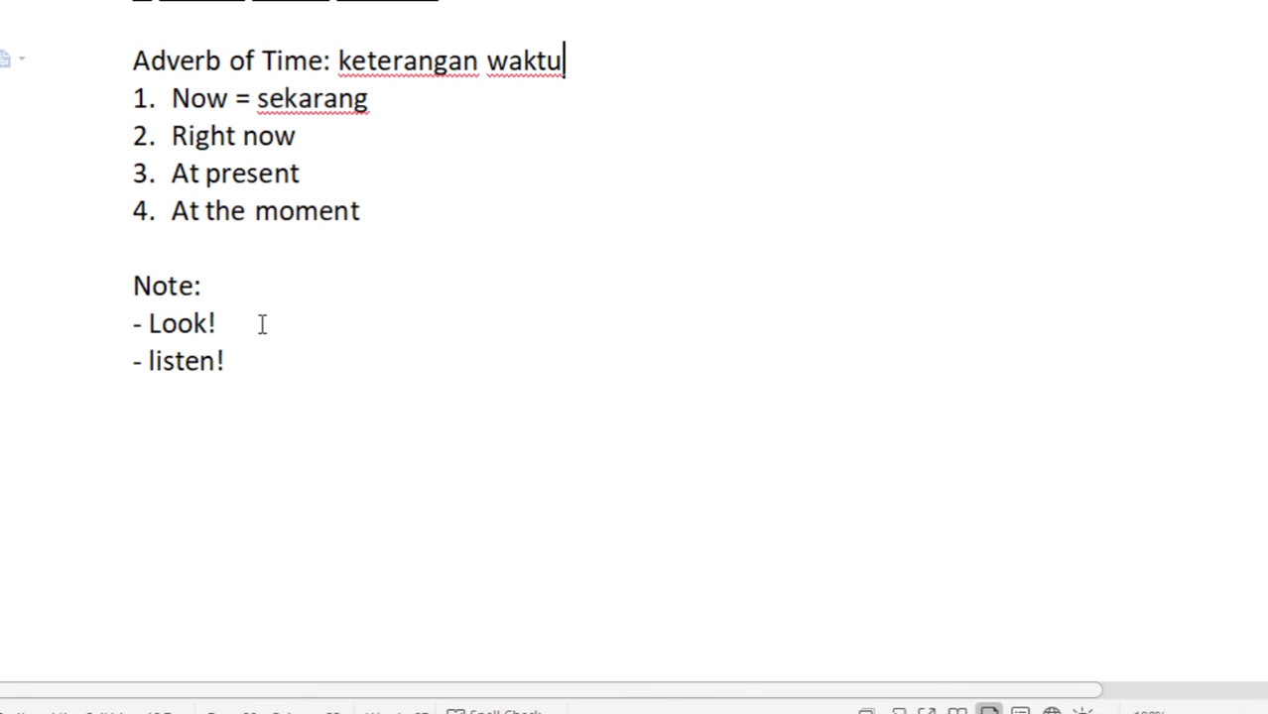
scroll(520, 377, "up", 5)
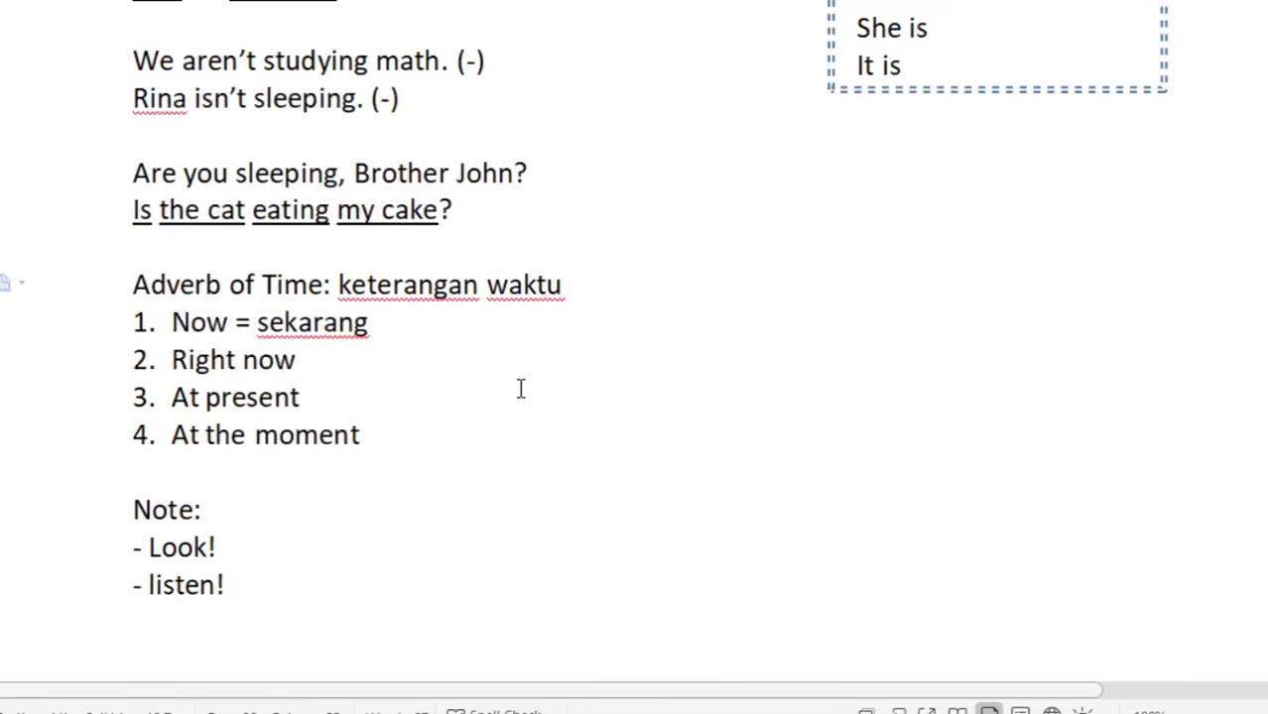
scroll(519, 391, "up", 2)
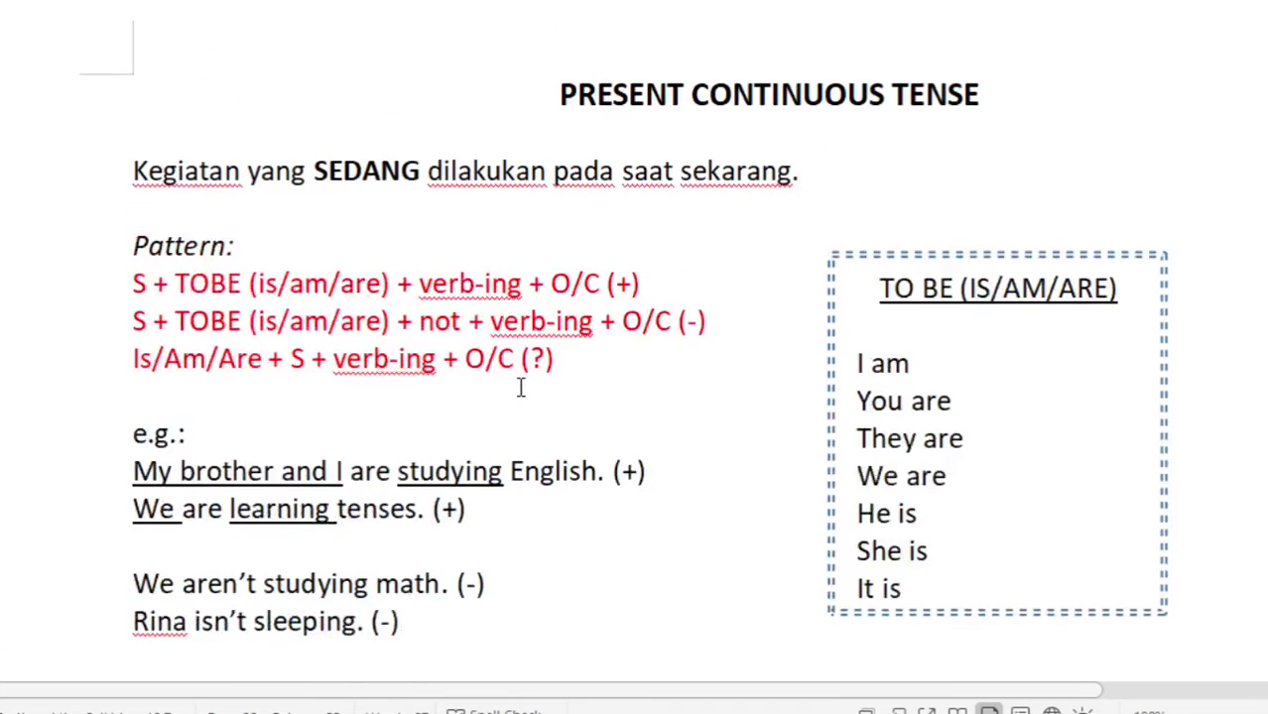
scroll(517, 396, "down", 1)
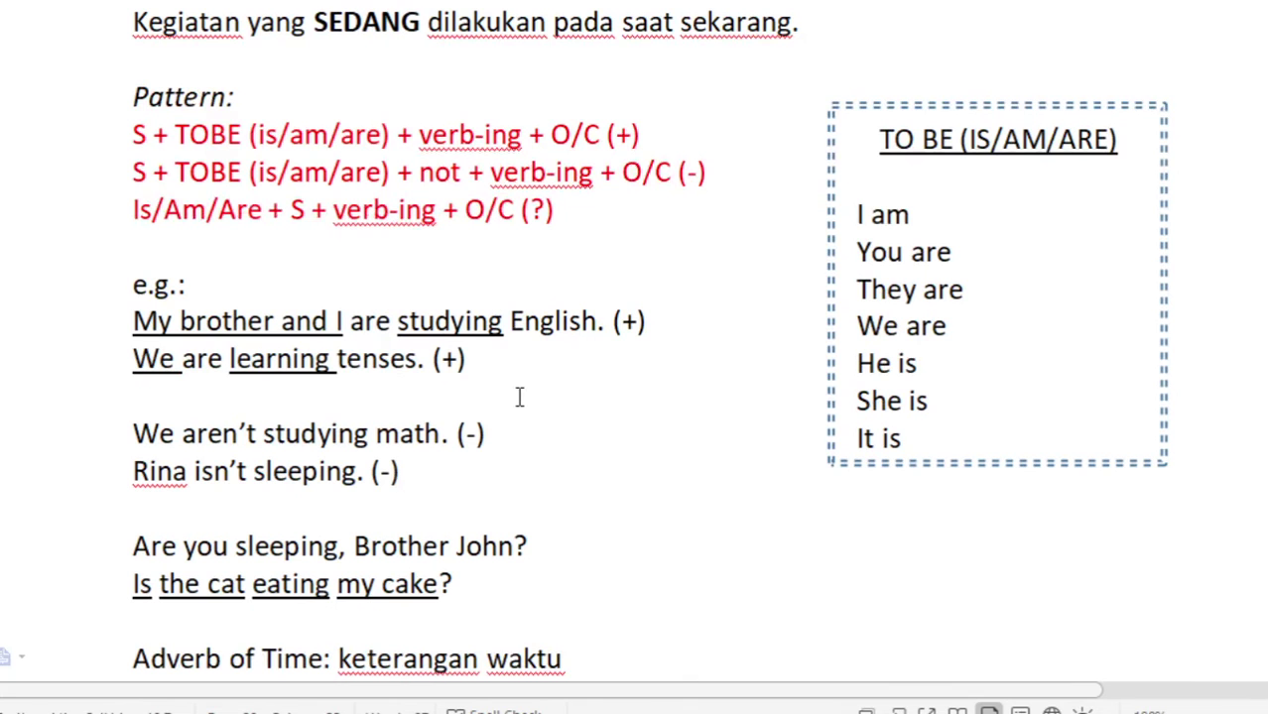
scroll(517, 396, "up", 1)
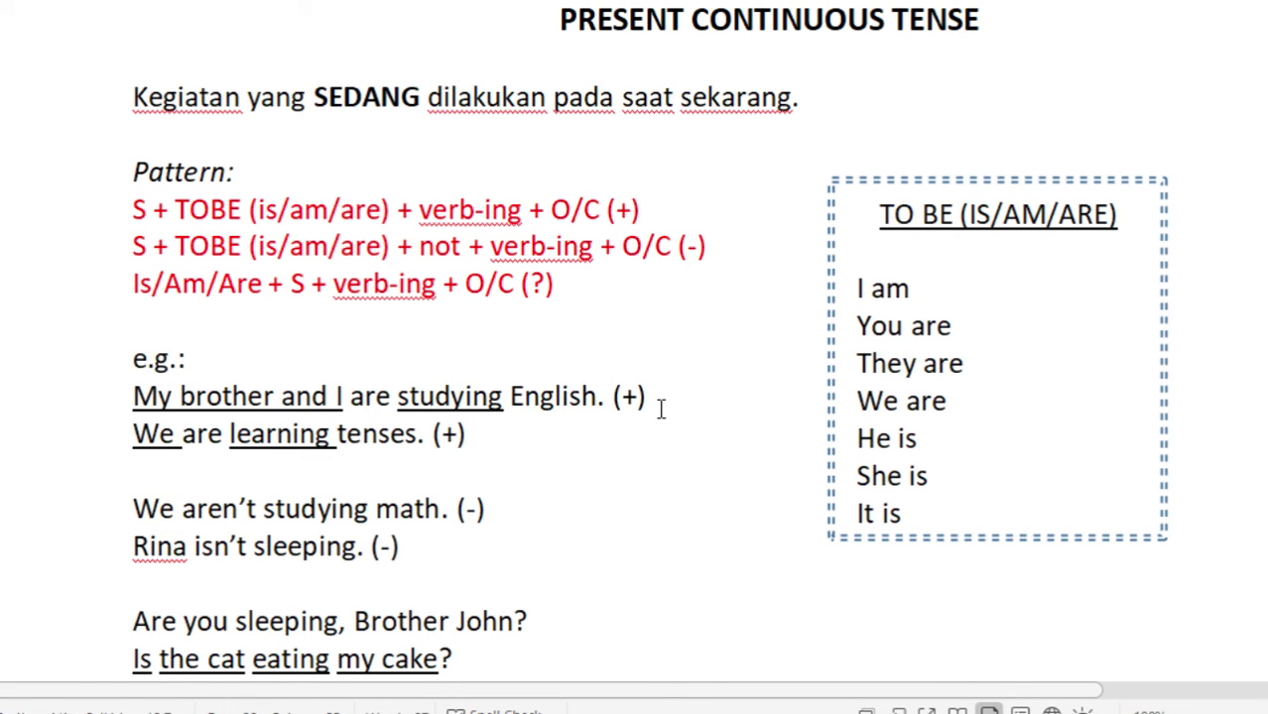
scroll(790, 565, "down", 1)
scroll(791, 573, "down", 2)
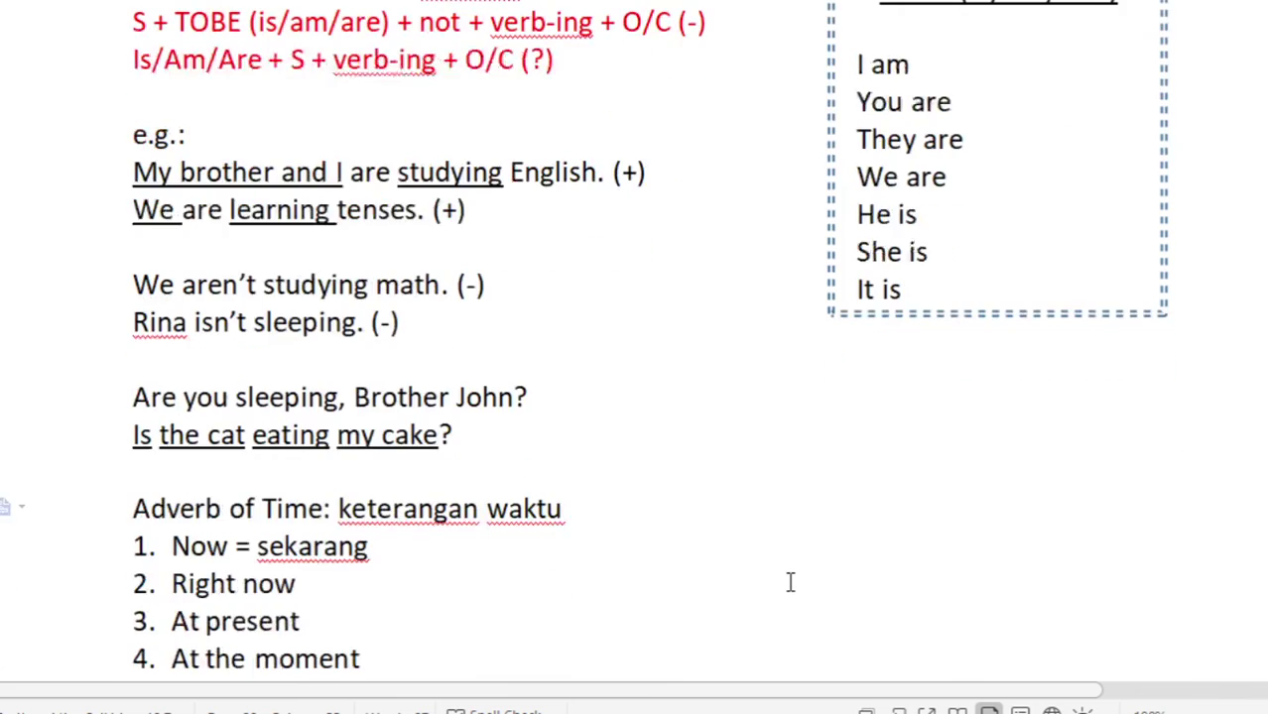
scroll(789, 572, "down", 1)
scroll(789, 572, "down", 2)
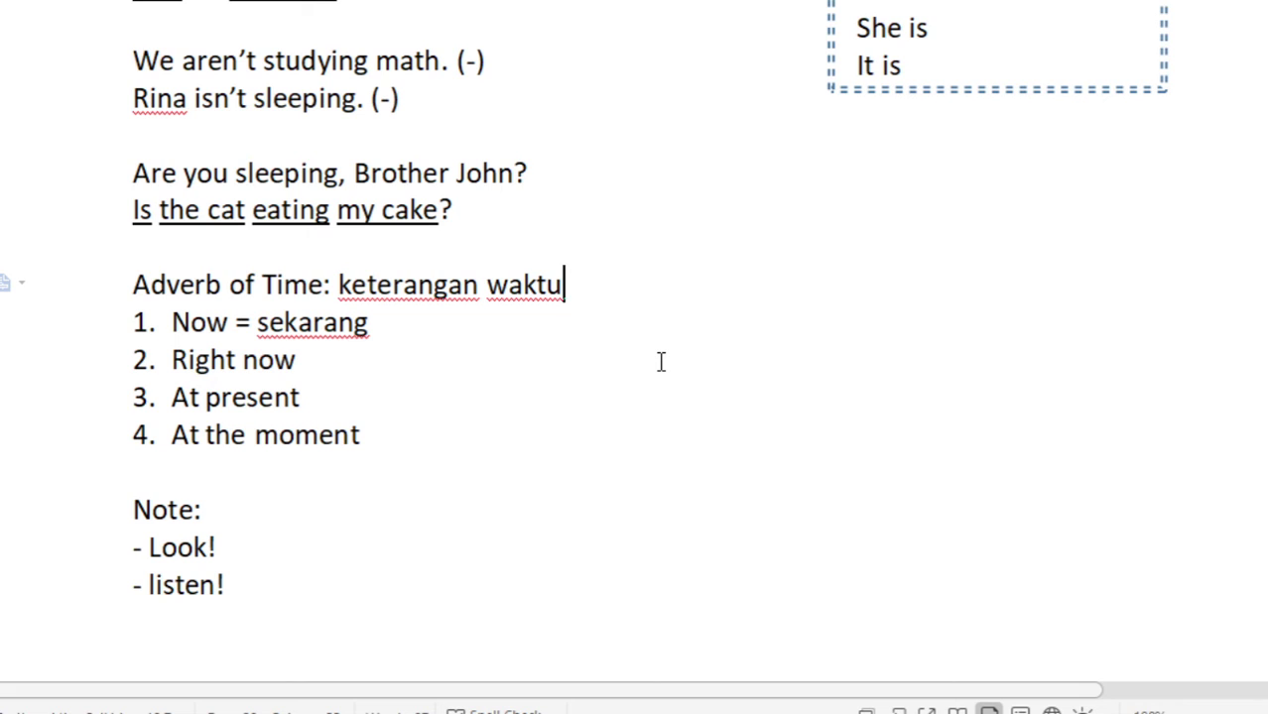
scroll(593, 317, "down", 3)
Step: Type 'Teacher: Look! The plane is flying over our school.' on the empty line below the notes
double_click(514, 500)
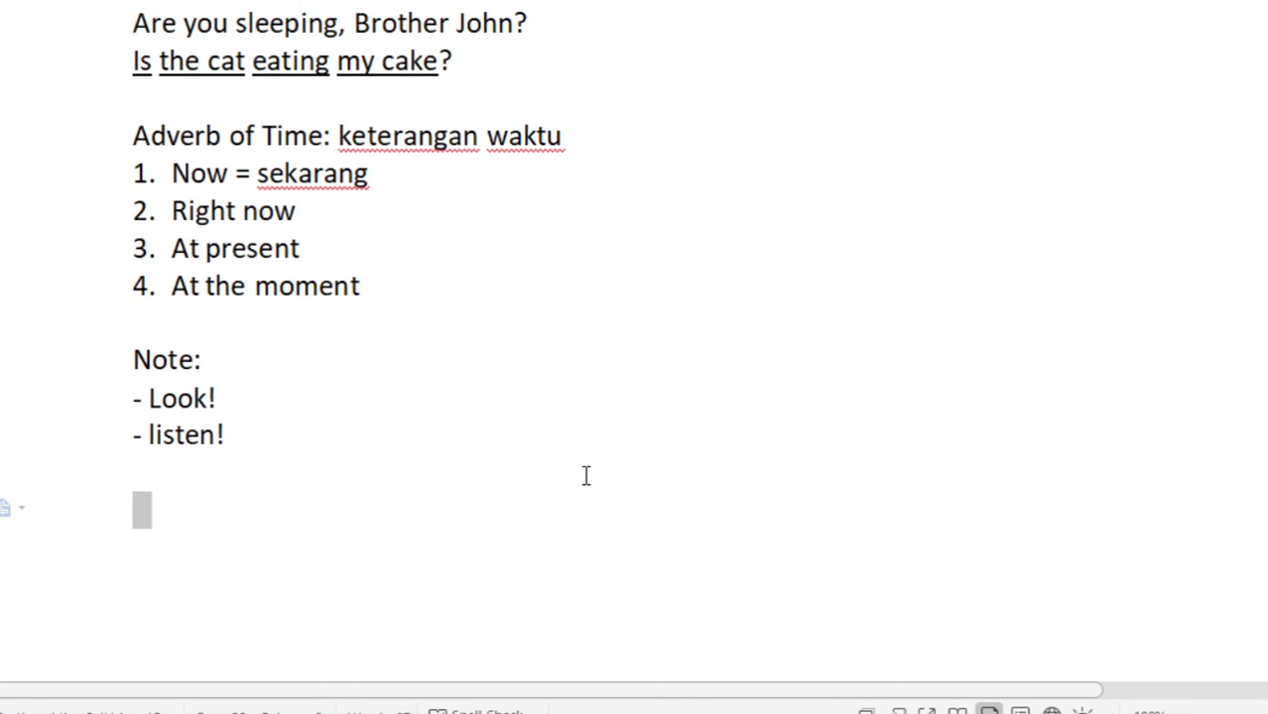
left_click(515, 517)
type("teacher: Look")
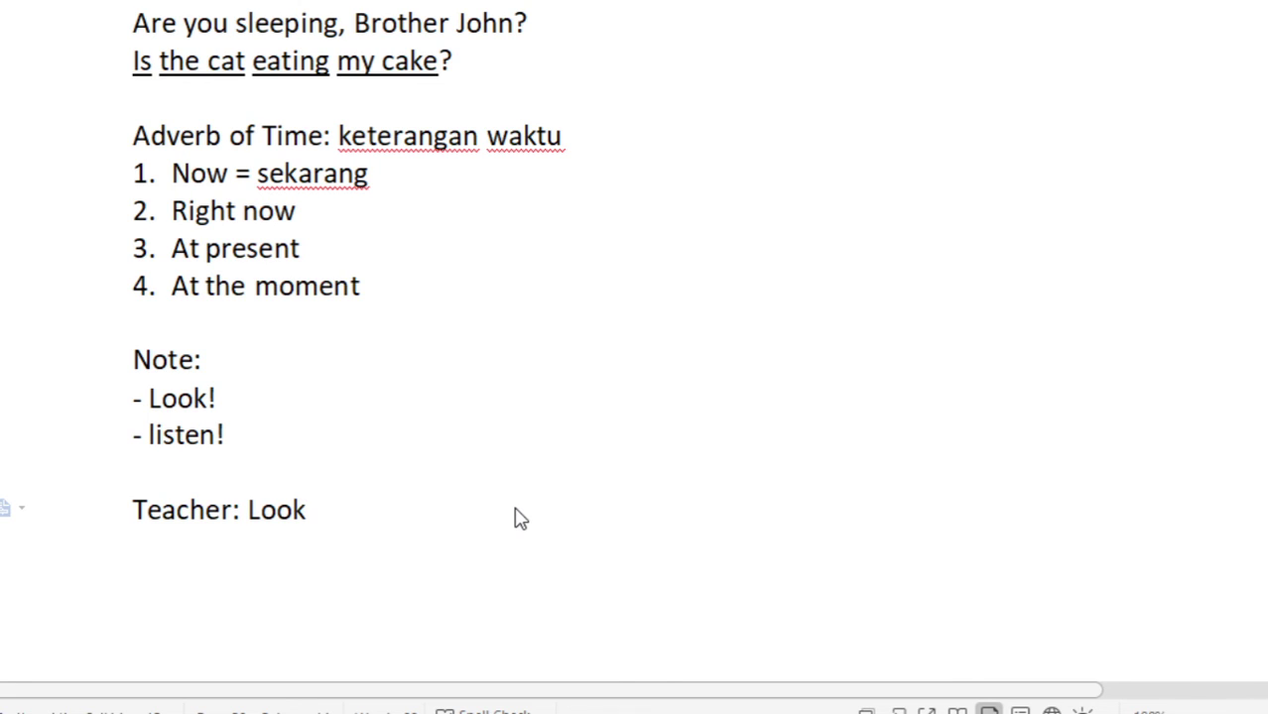
type("! the plane")
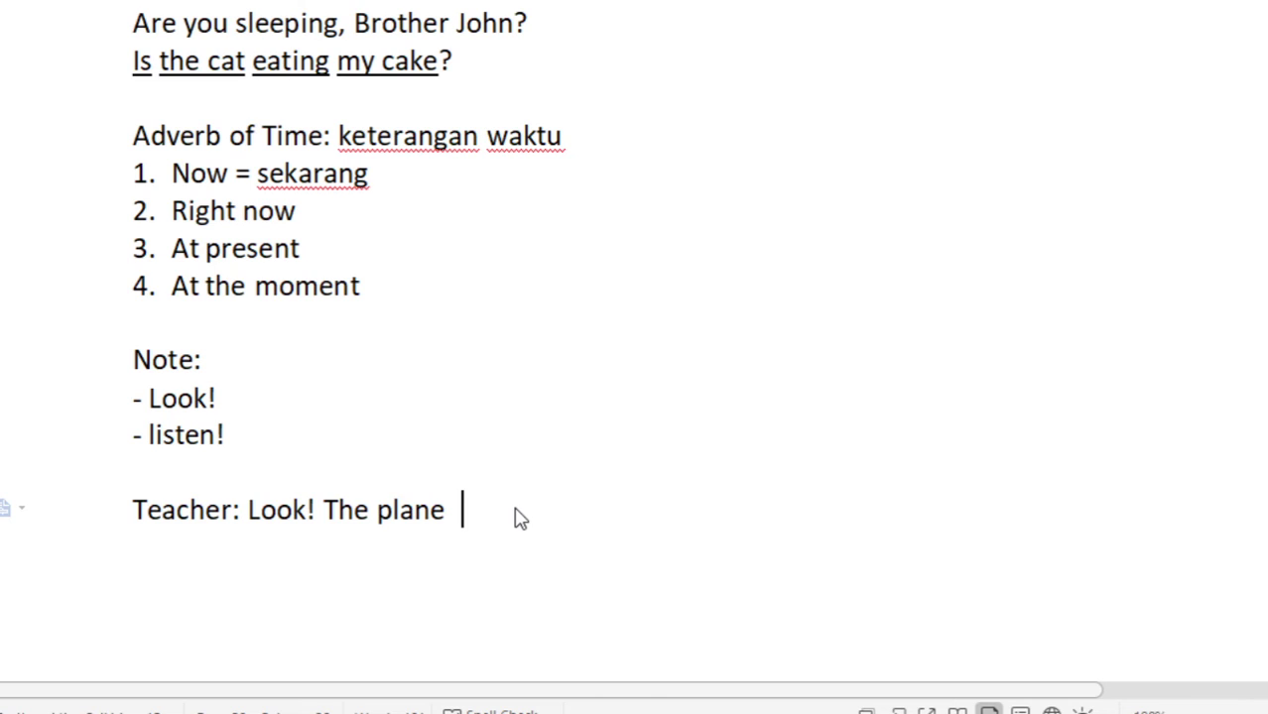
type(" =")
key("BackSpace")
type("is ")
type("fly")
type("ing")
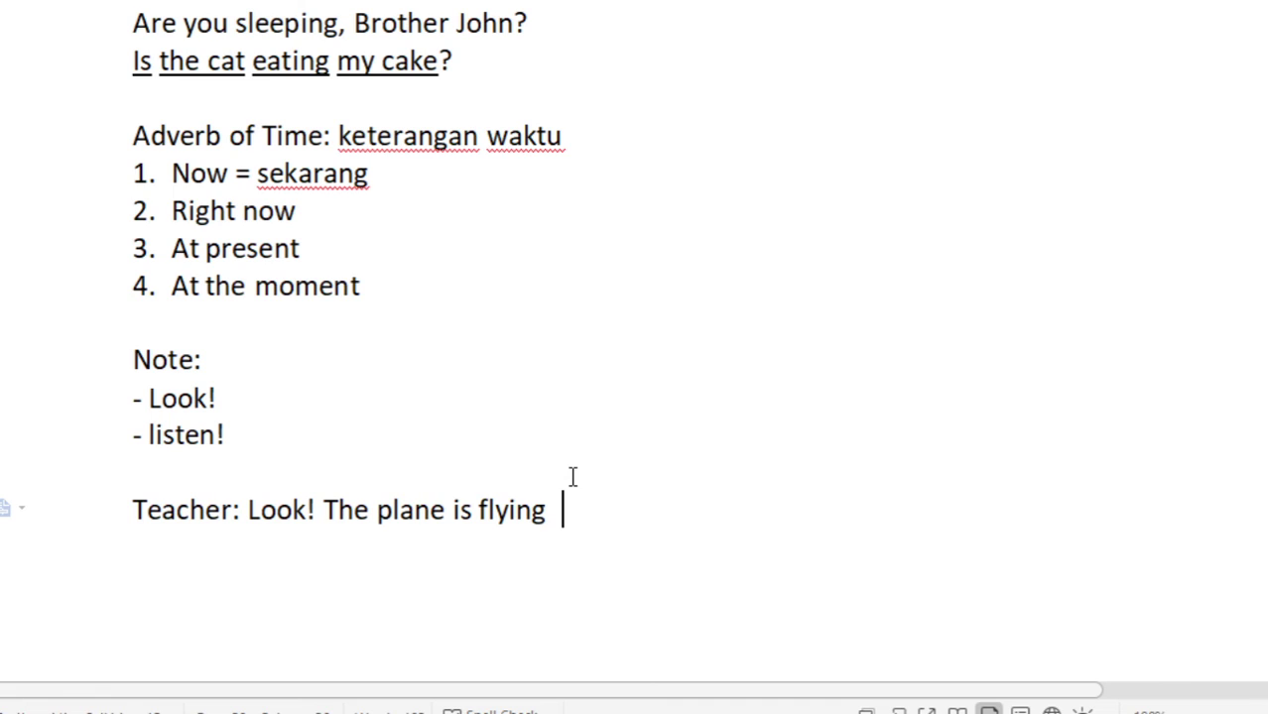
type("over ")
type("our school.")
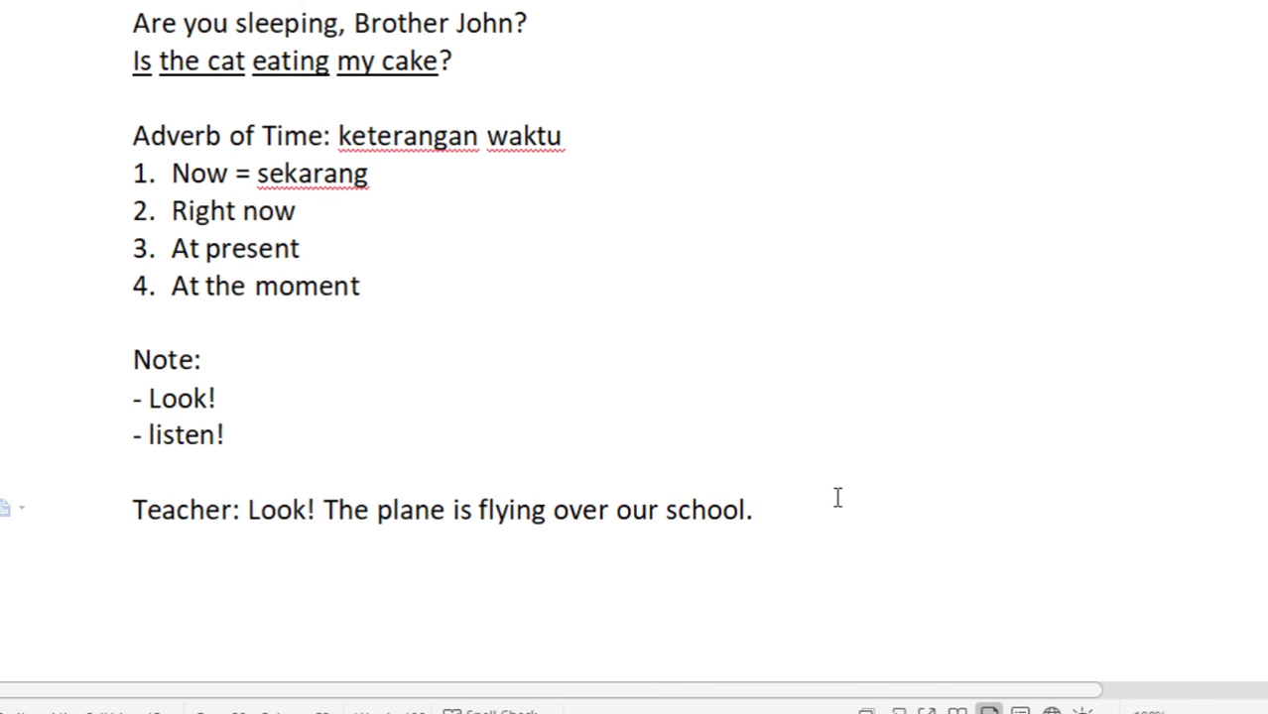
scroll(837, 498, "down", 1)
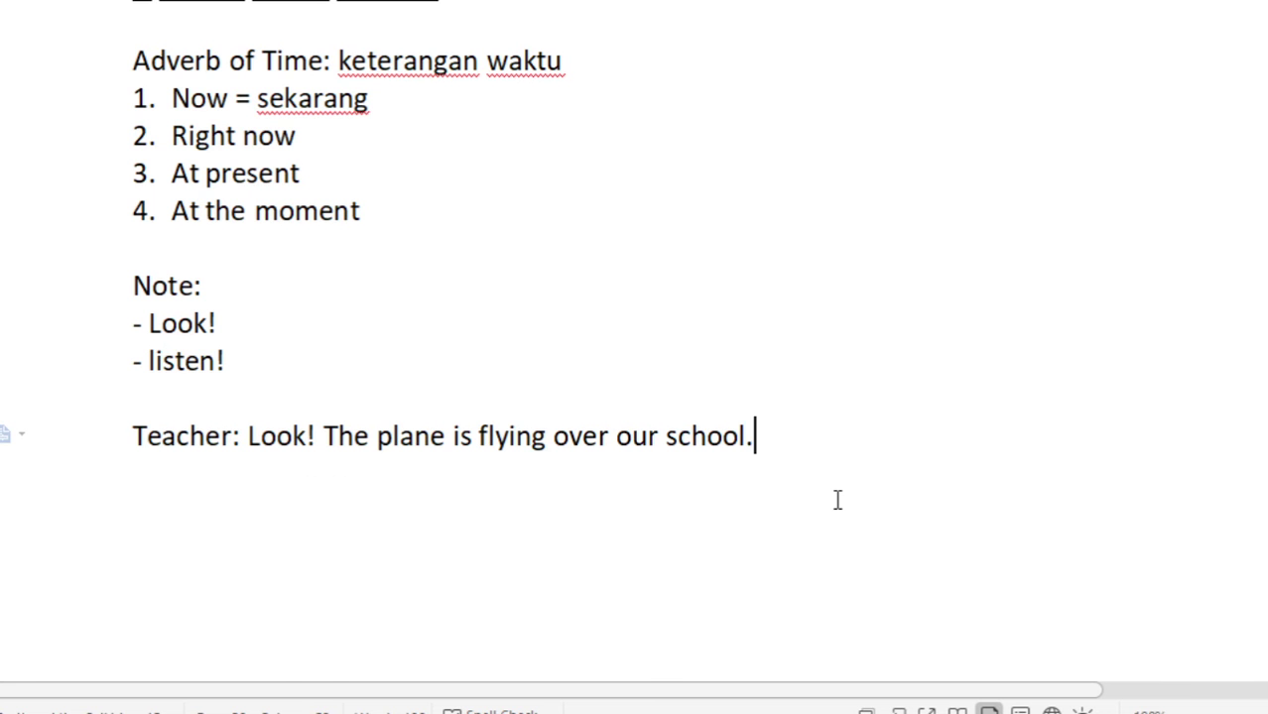
scroll(837, 499, "up", 1)
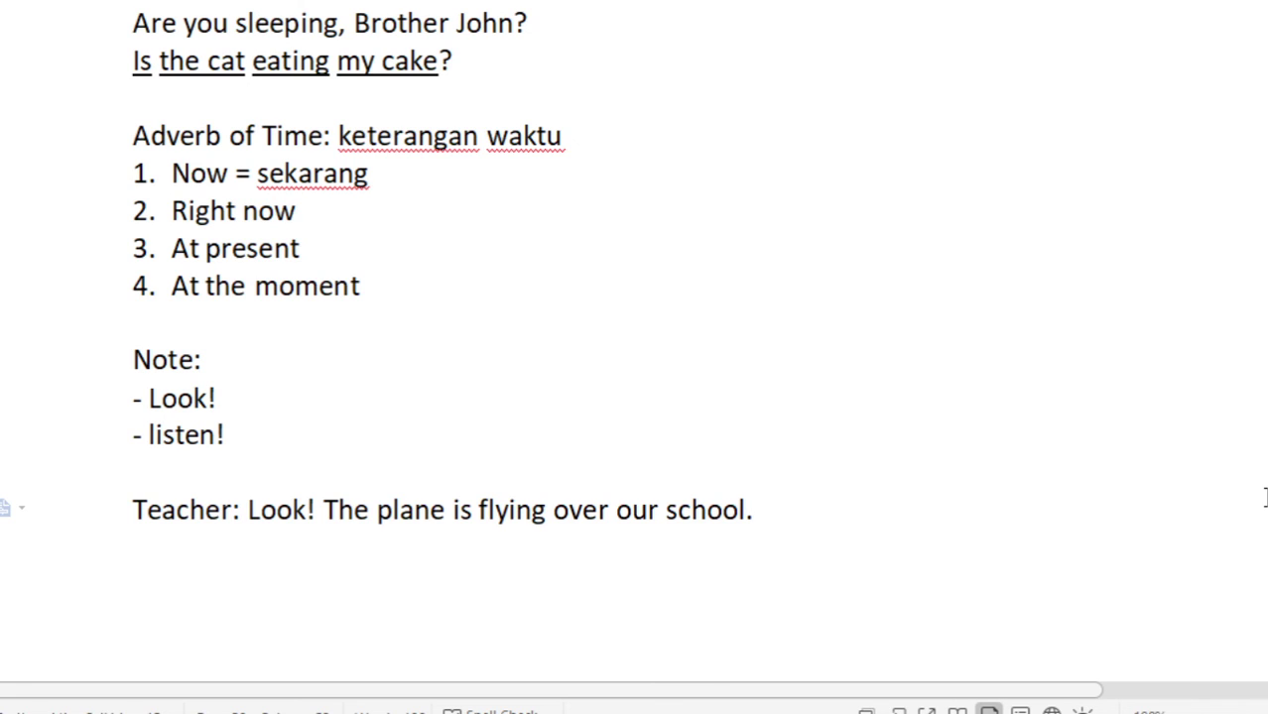
Step: Add a new empty line below the Teacher sentence
key("Return")
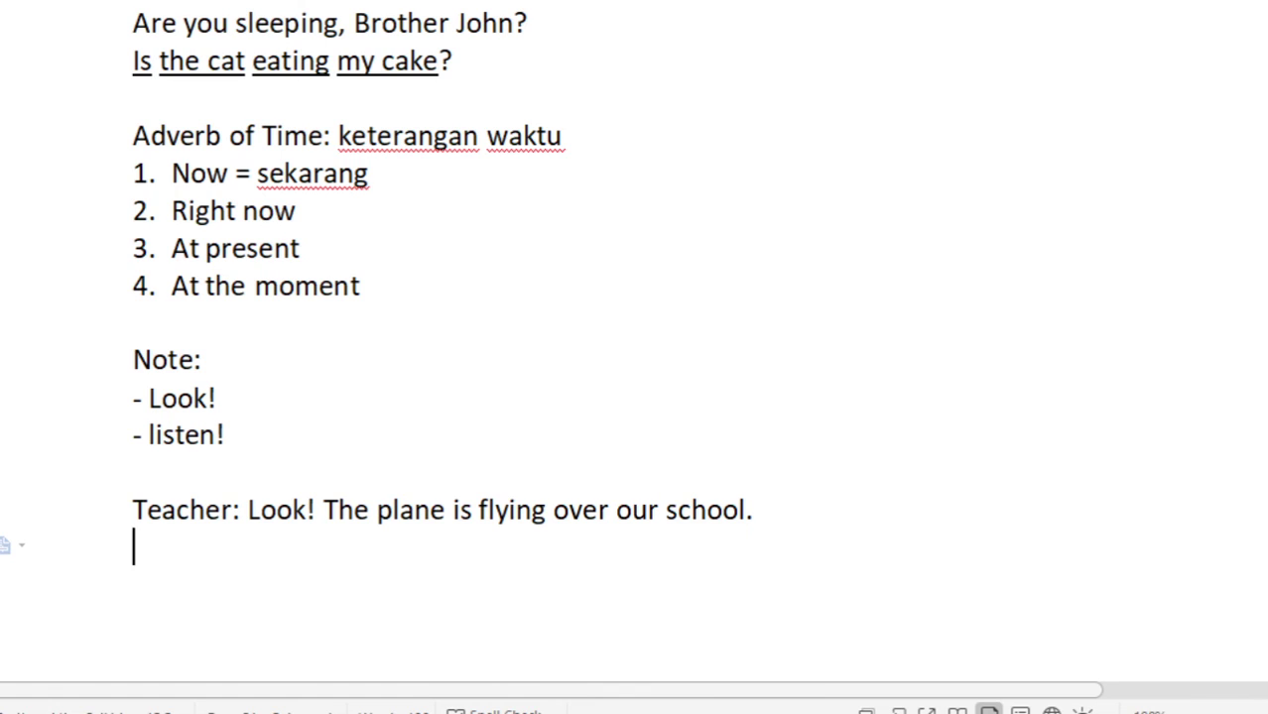
Step: Type the student's reply: their name, a colon, and 'Listen! Someone is crying behind the big tree.'
key("Return")
key("BackSpace")
key("Return")
type("nabila: ")
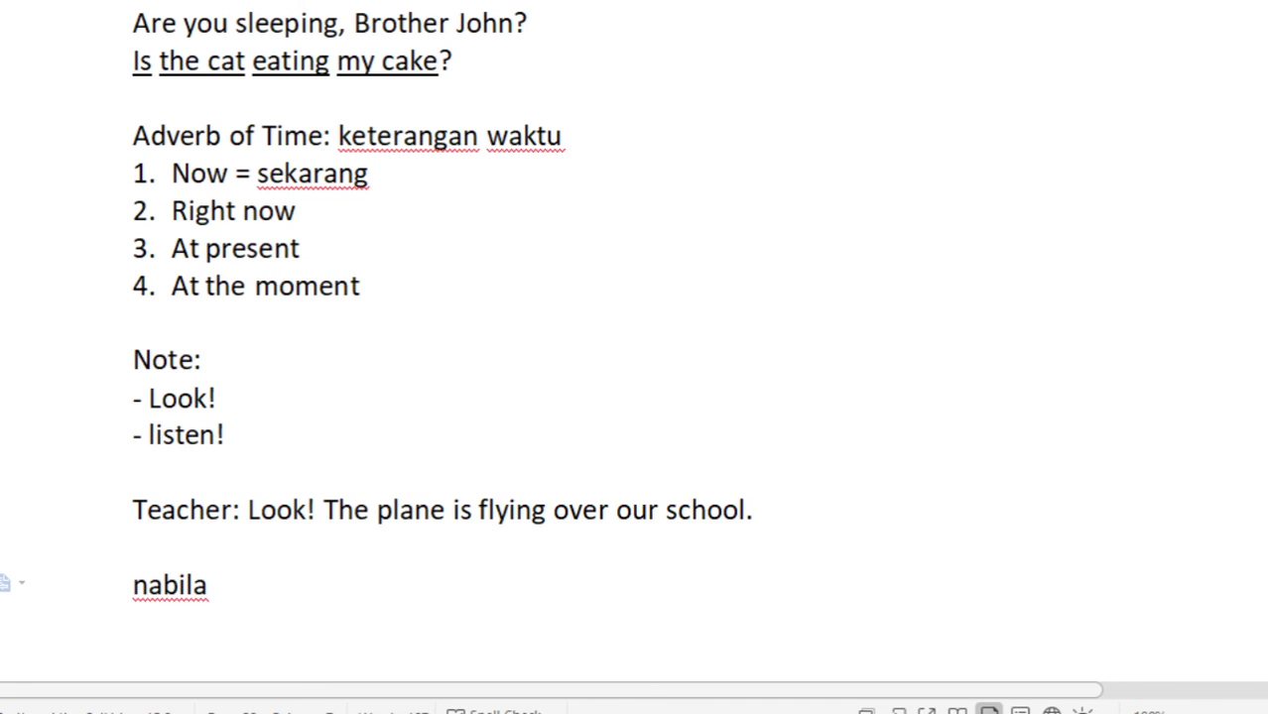
type("lis")
key("BackSpace")
key("BackSpace")
key("BackSpace")
type("Listen")
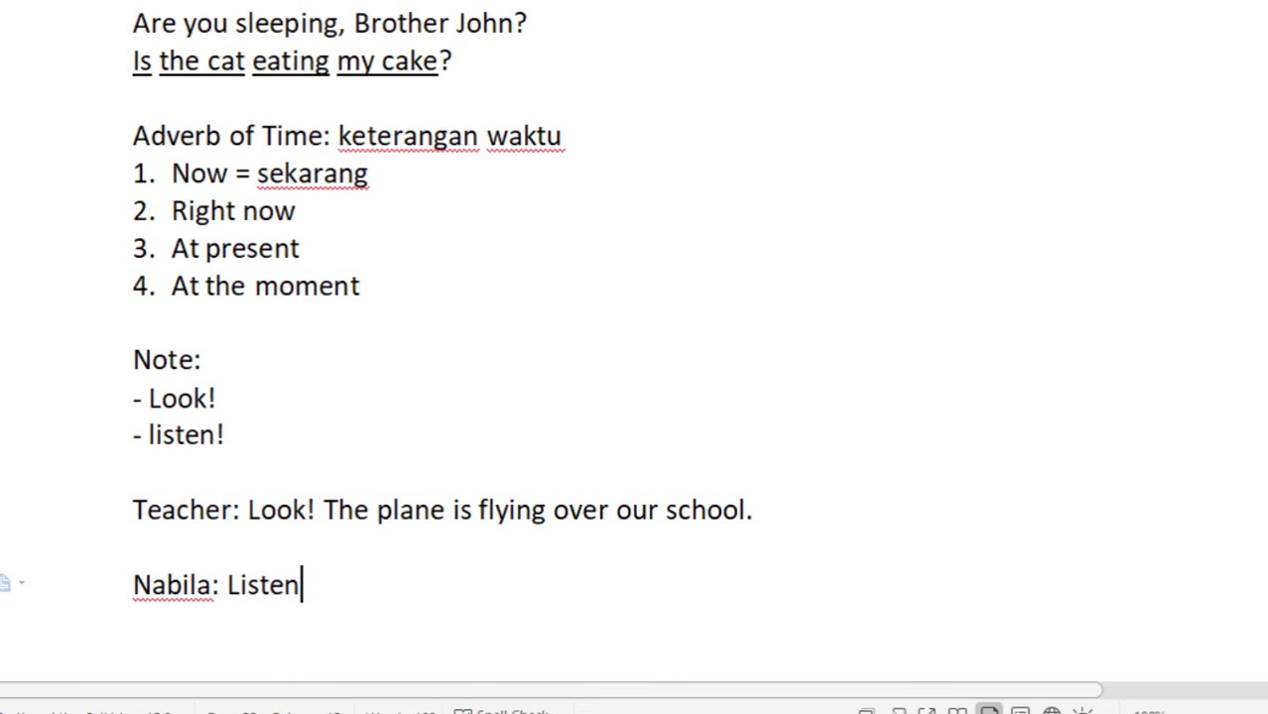
type("!")
left_click(415, 593)
type("sten! Someone is c")
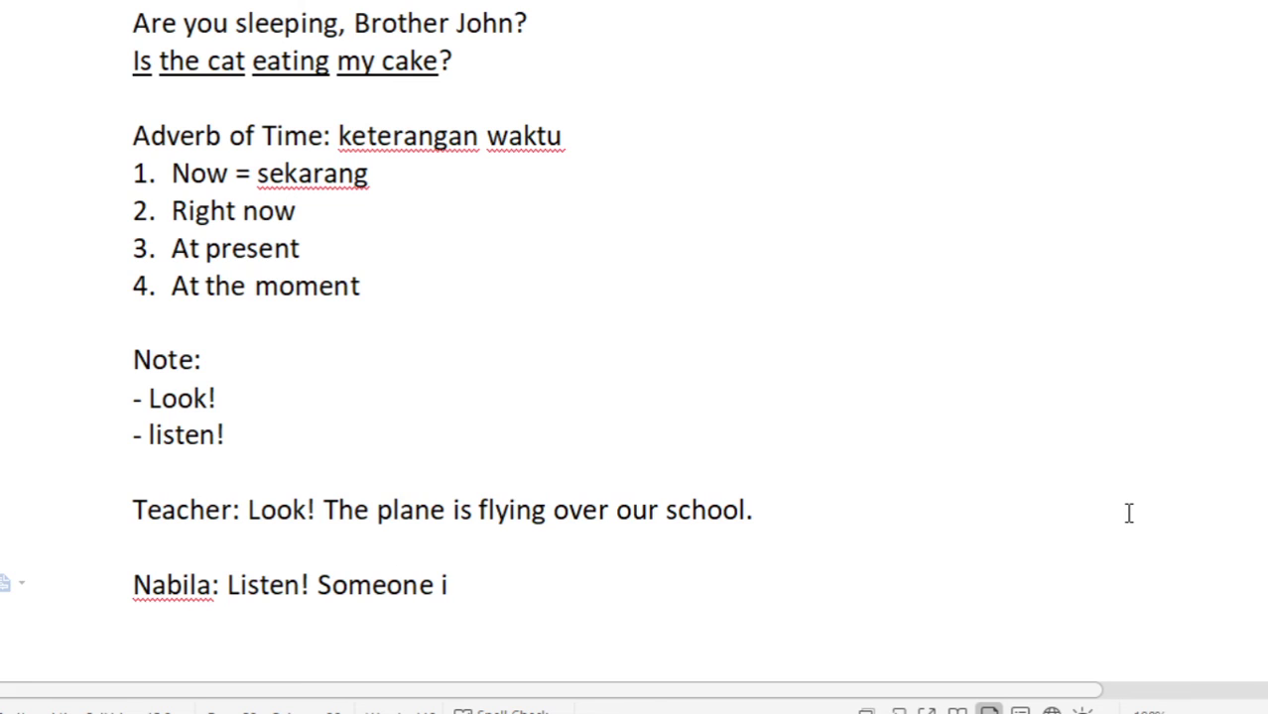
type("ryi")
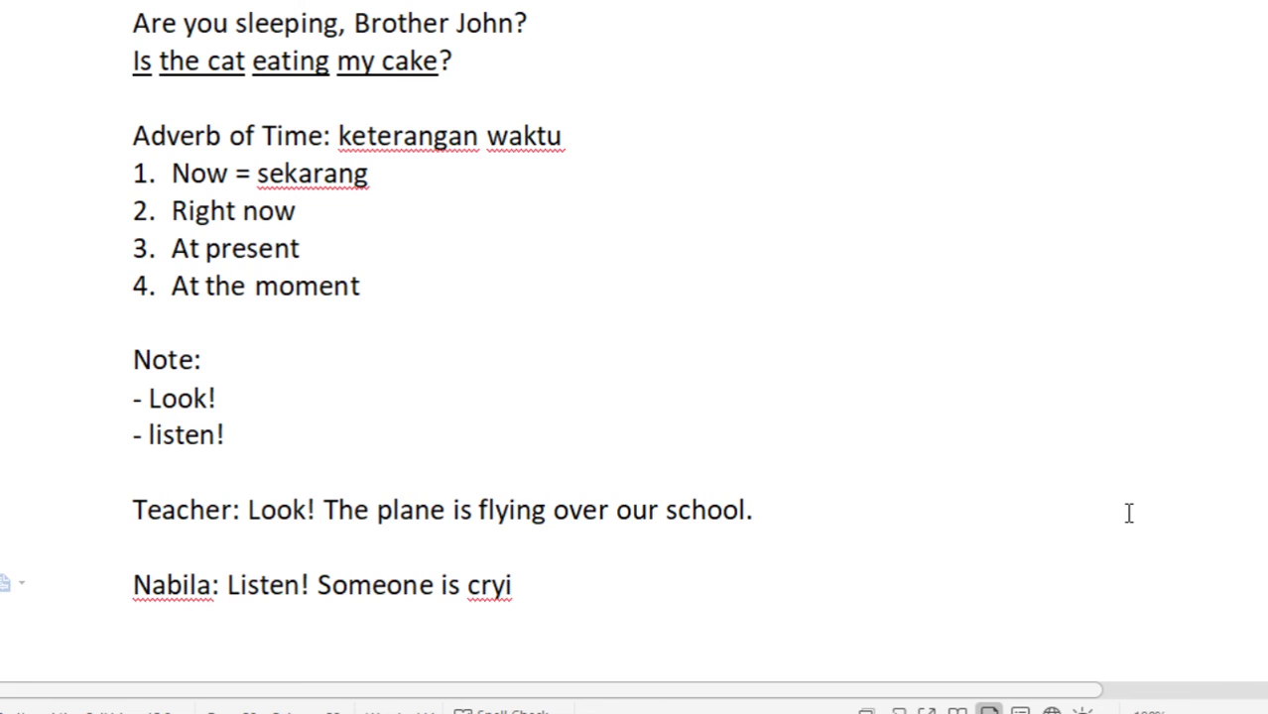
type("ng be")
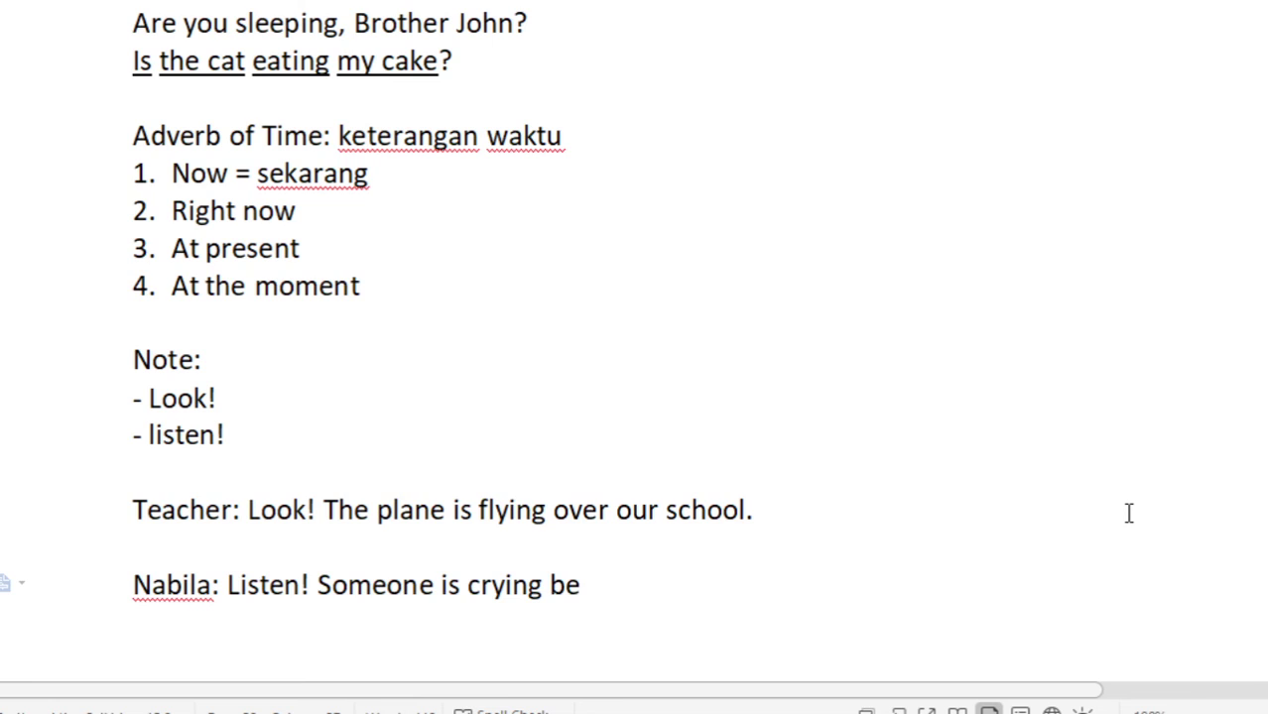
type("hind the")
type(" bi")
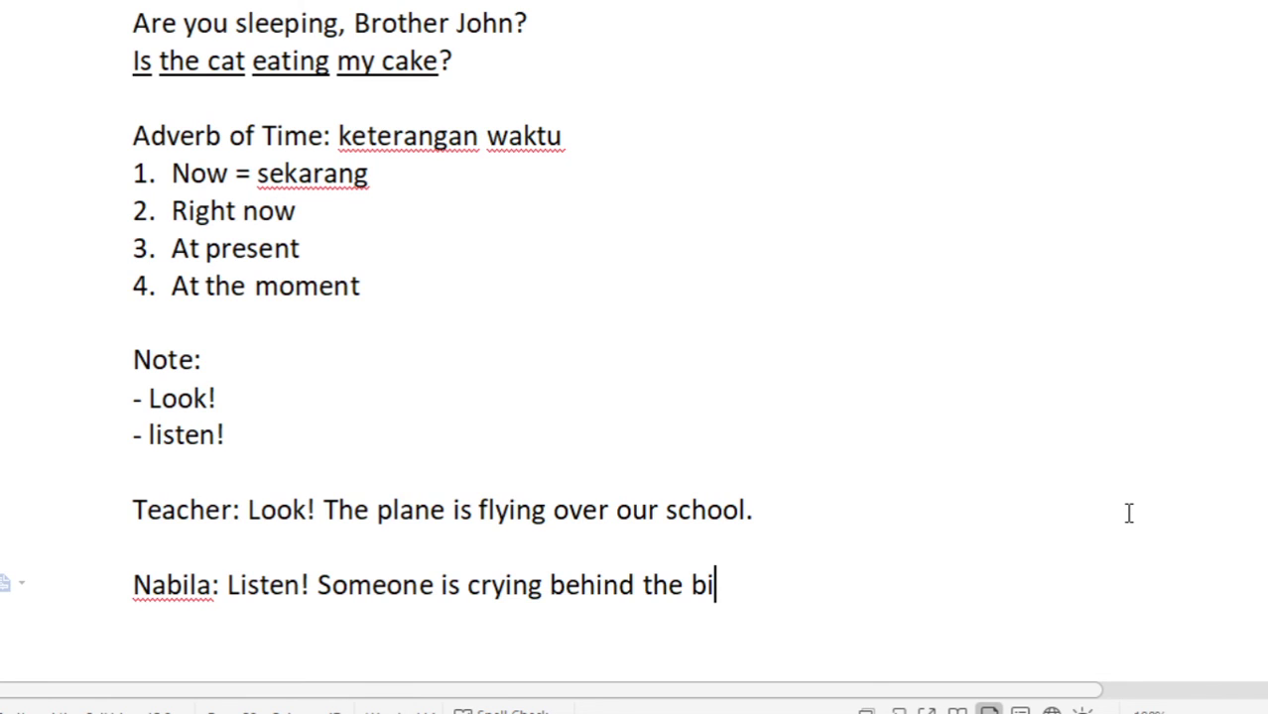
type("g tree.")
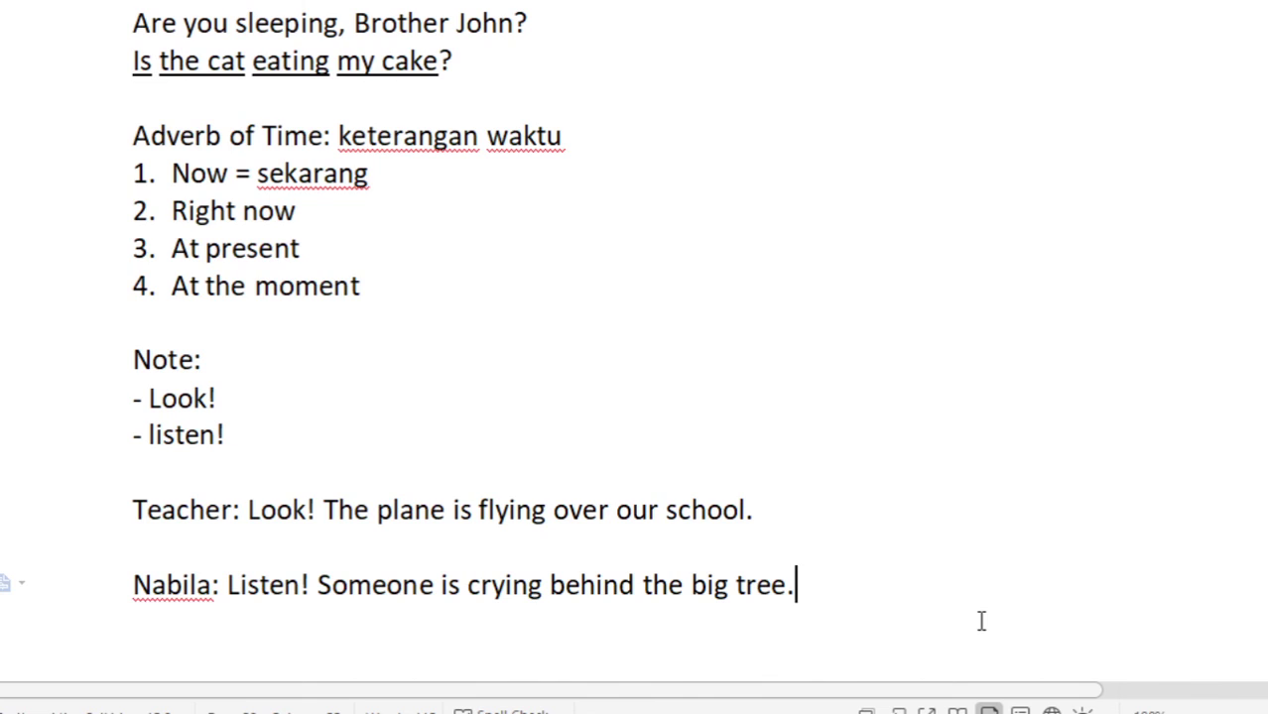
Step: Remove the blank line so the two dialogue lines sit directly together
left_click(762, 536)
key("BackSpace")
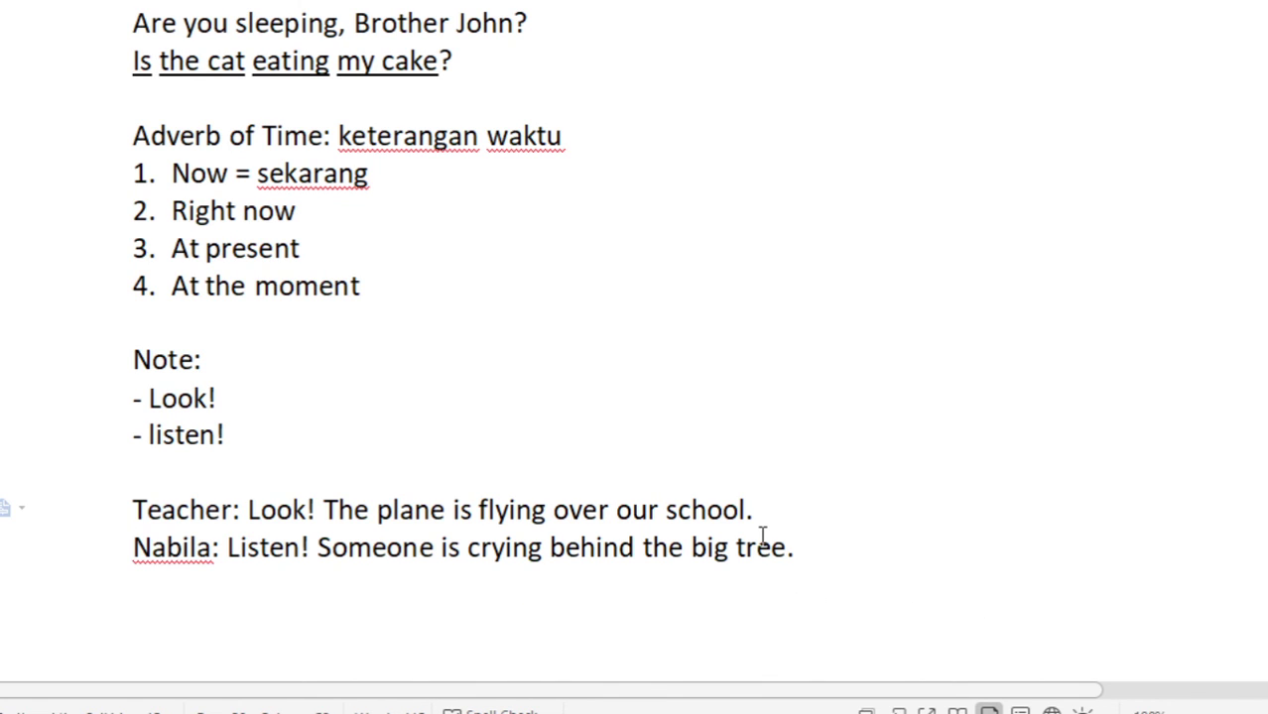
left_click(831, 553)
key("Return")
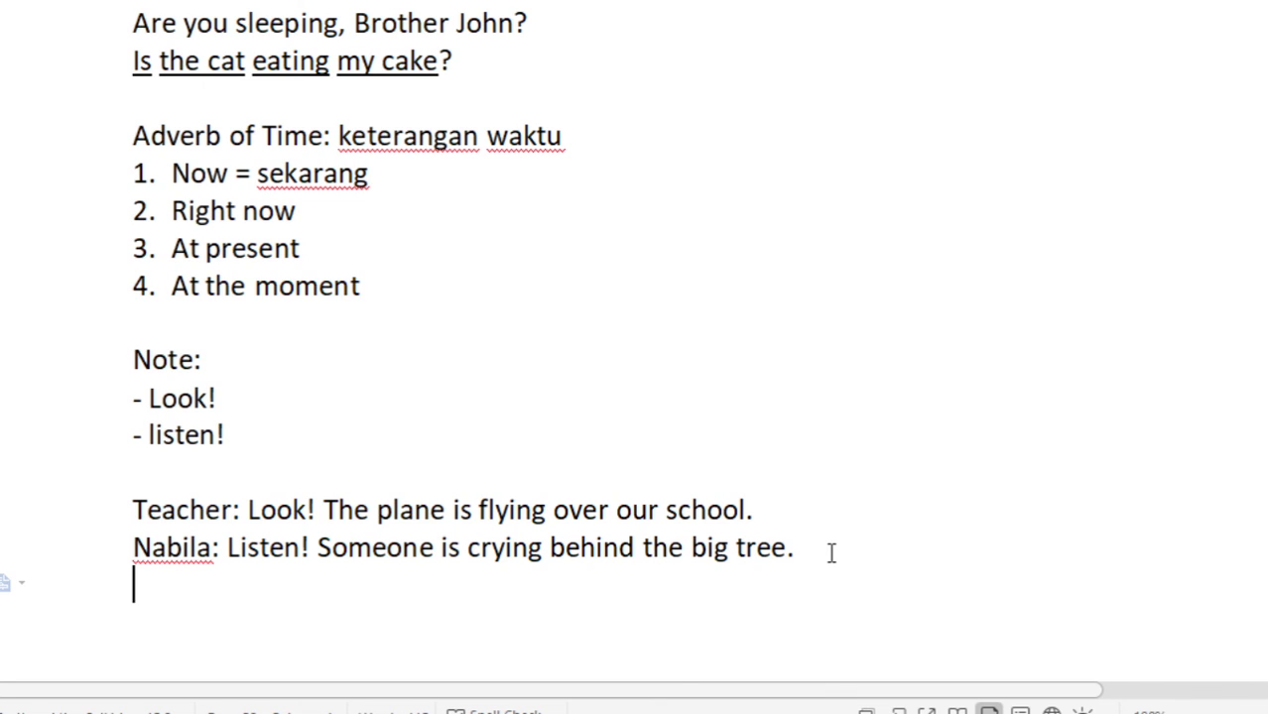
key("BackSpace")
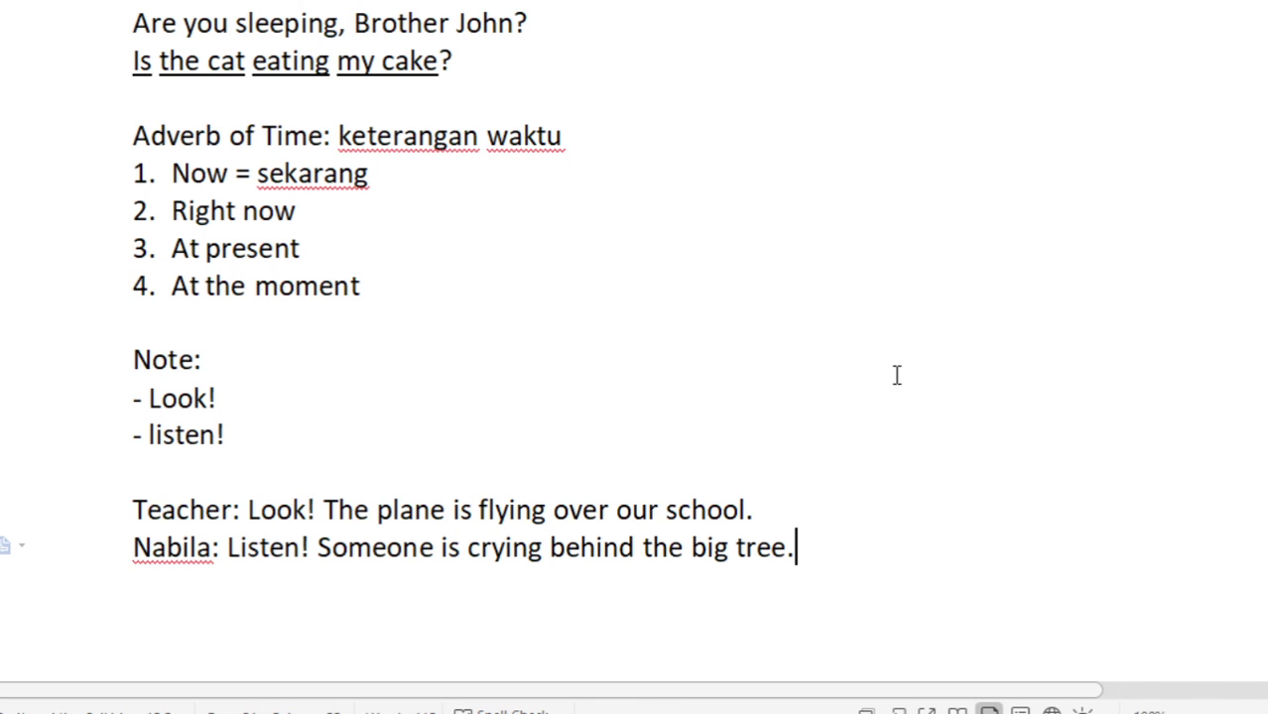
Step: Review the handout, then switch to the Chapter VIII textbook PDF
scroll(805, 376, "up", 1)
scroll(806, 376, "up", 1)
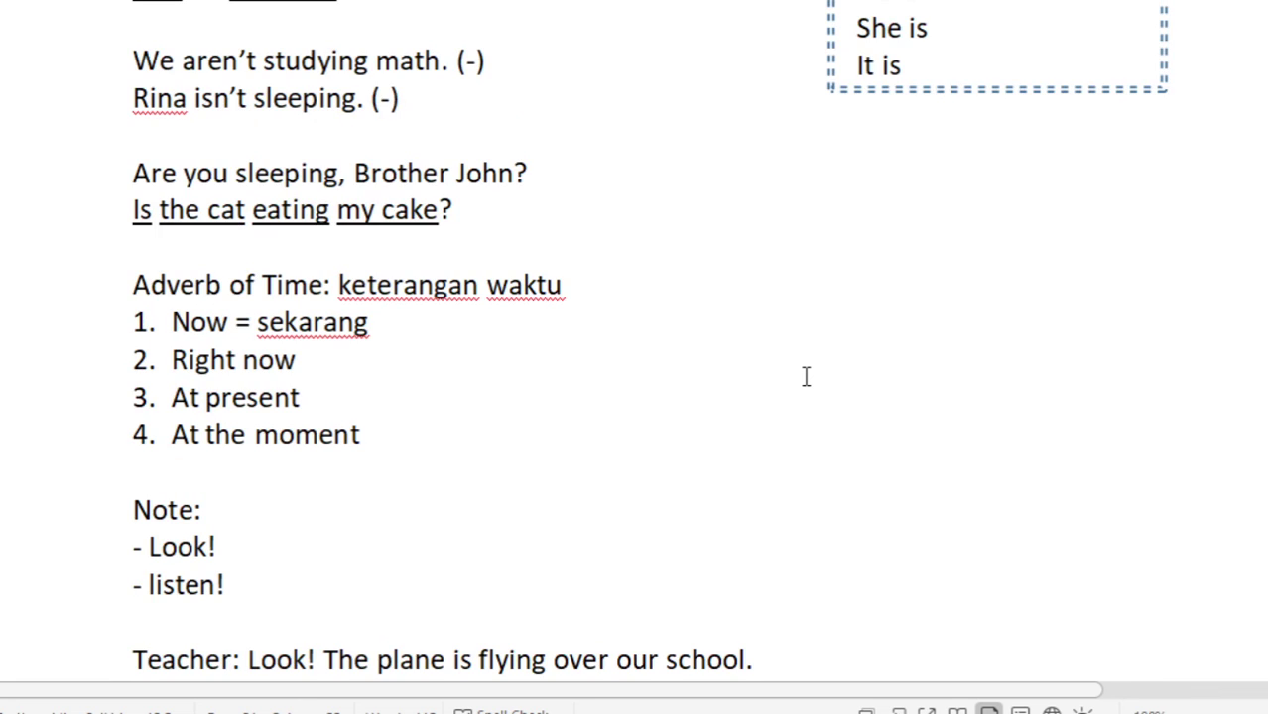
scroll(805, 376, "up", 1)
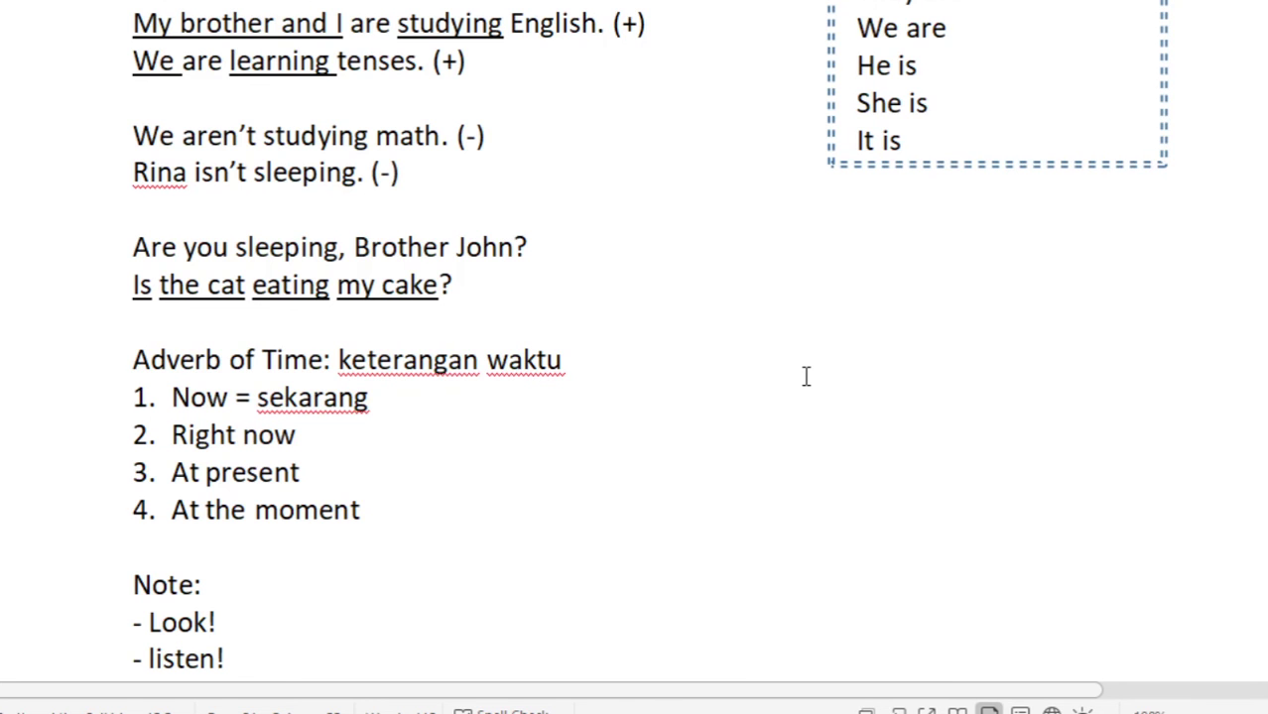
scroll(805, 376, "up", 4)
scroll(806, 376, "up", 1)
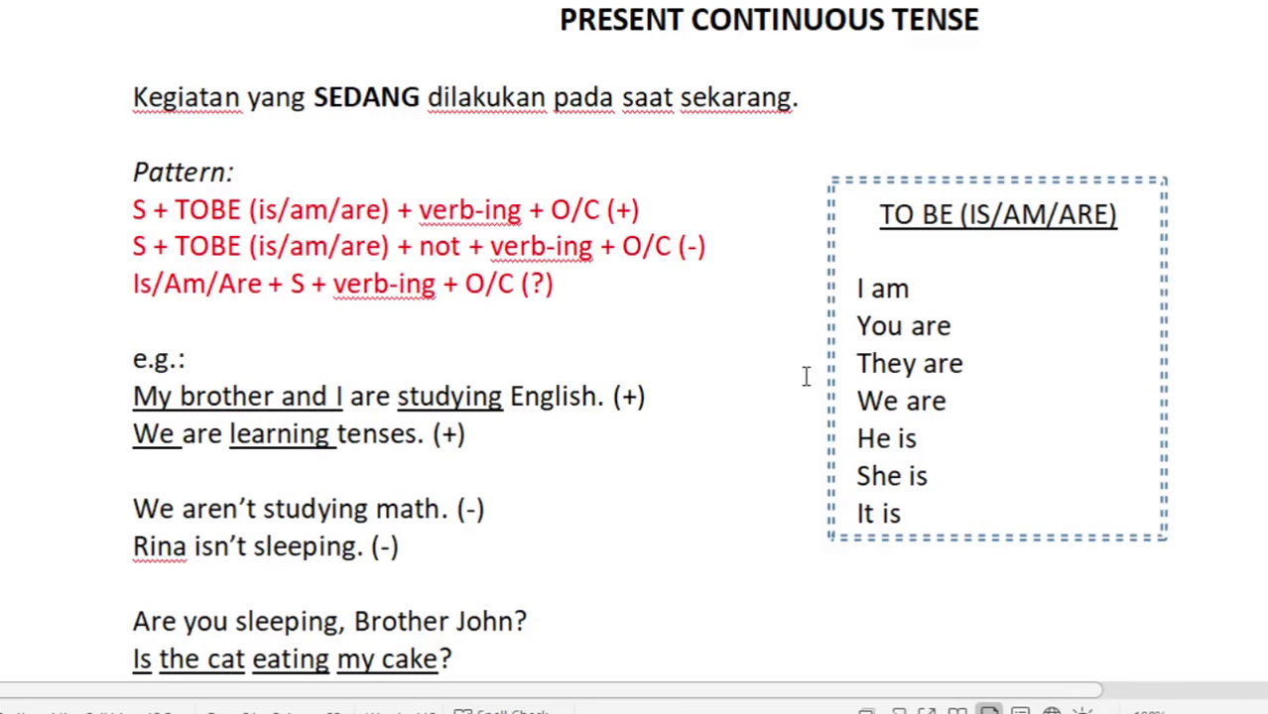
scroll(806, 372, "down", 9)
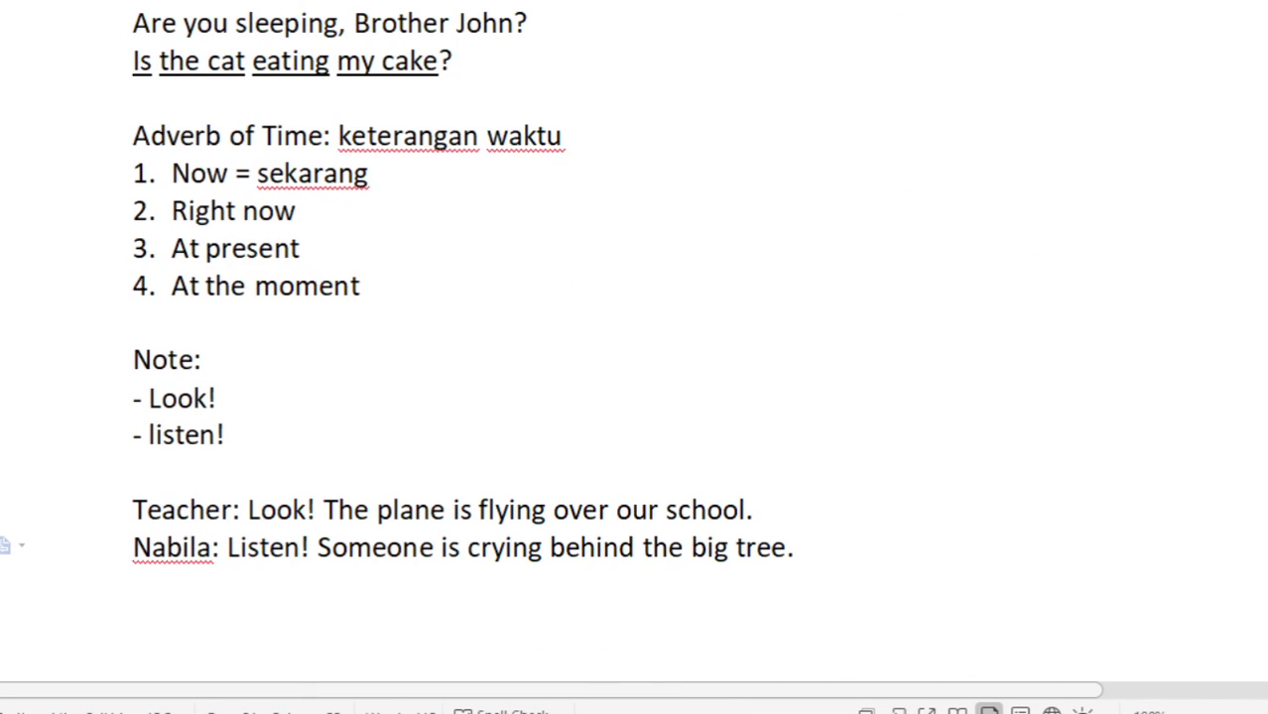
key("alt+Tab")
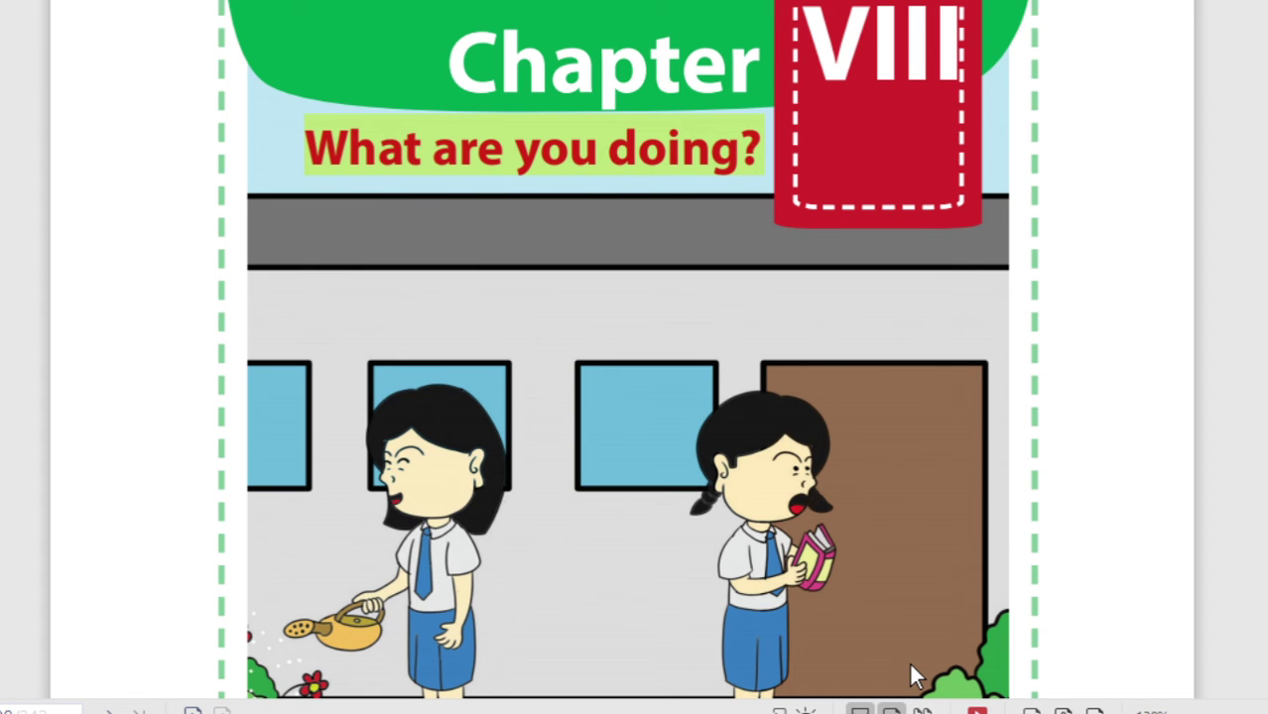
Step: Scroll through Chapter VIII's activity table and sentence list to the writing exercise
scroll(761, 444, "down", 15)
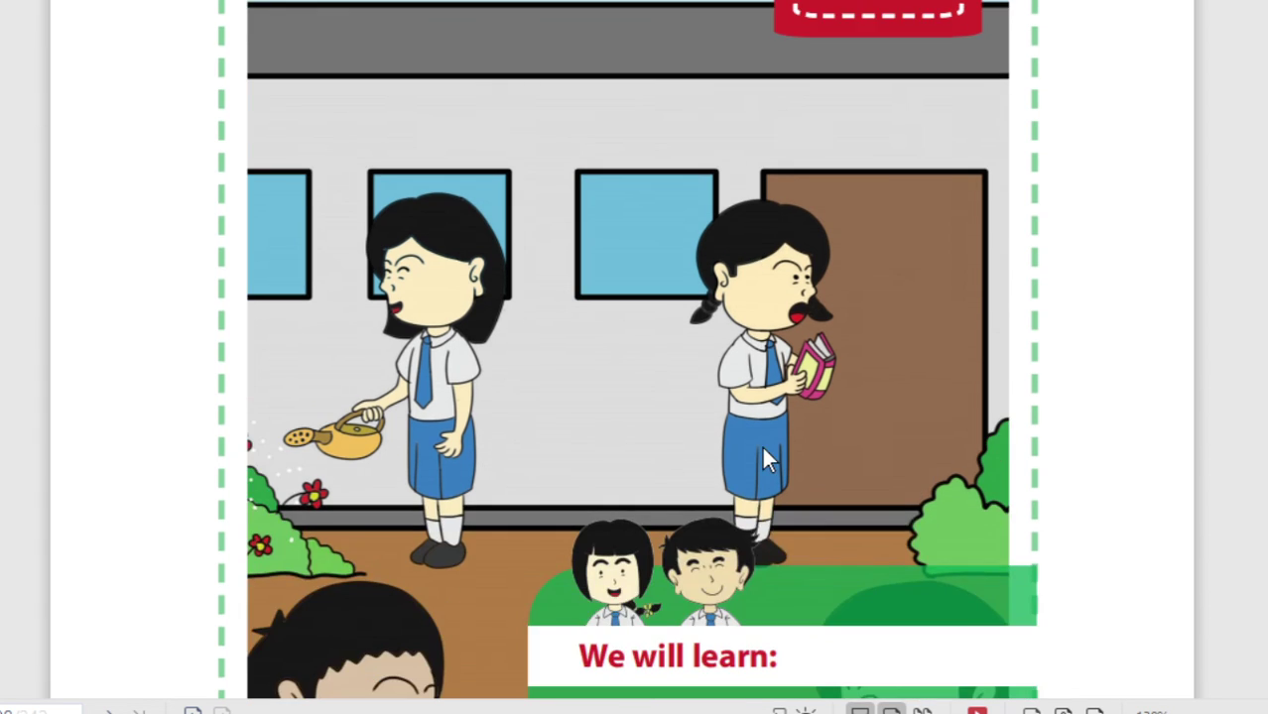
scroll(770, 450, "down", 7)
scroll(769, 448, "down", 5)
scroll(769, 449, "down", 5)
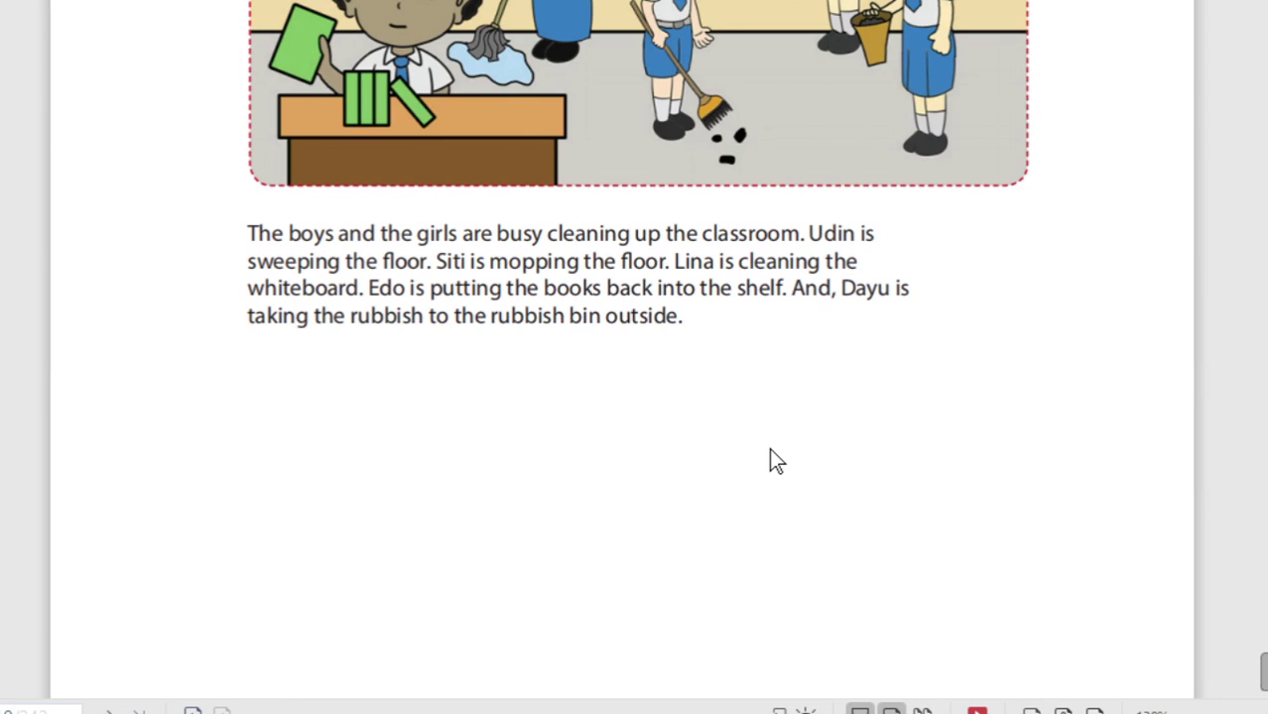
scroll(771, 460, "down", 15)
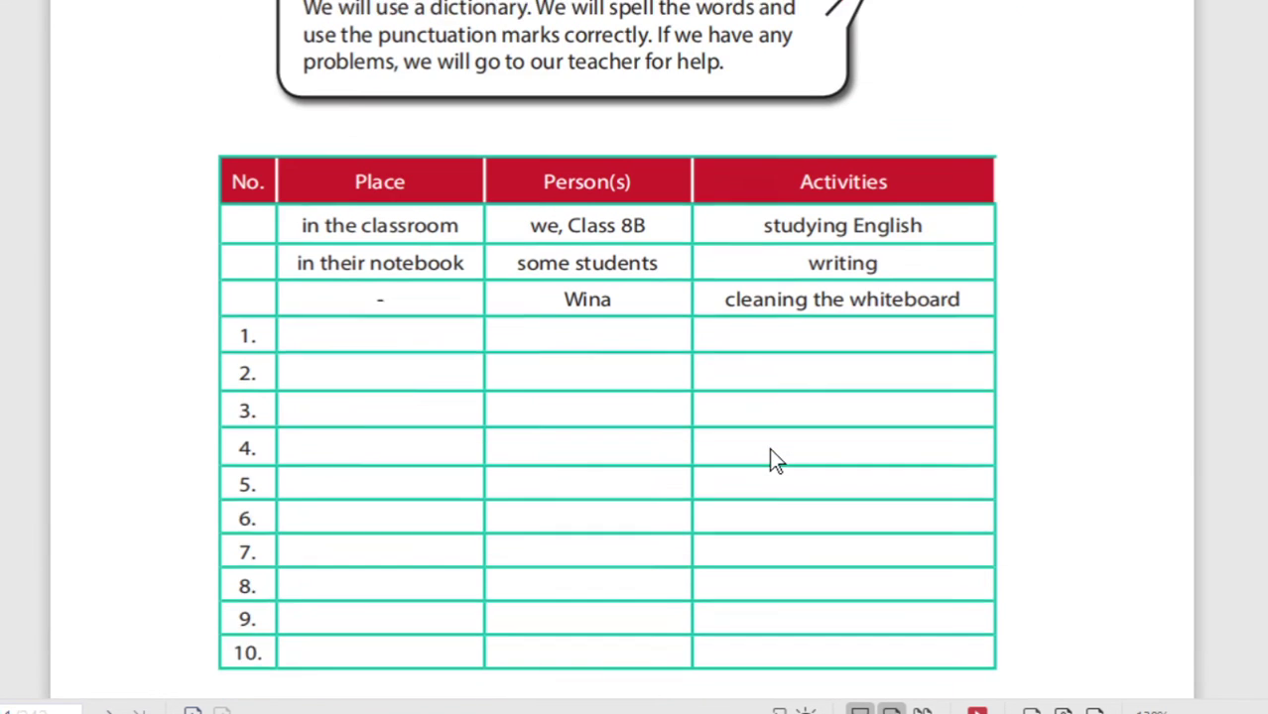
scroll(773, 461, "down", 2)
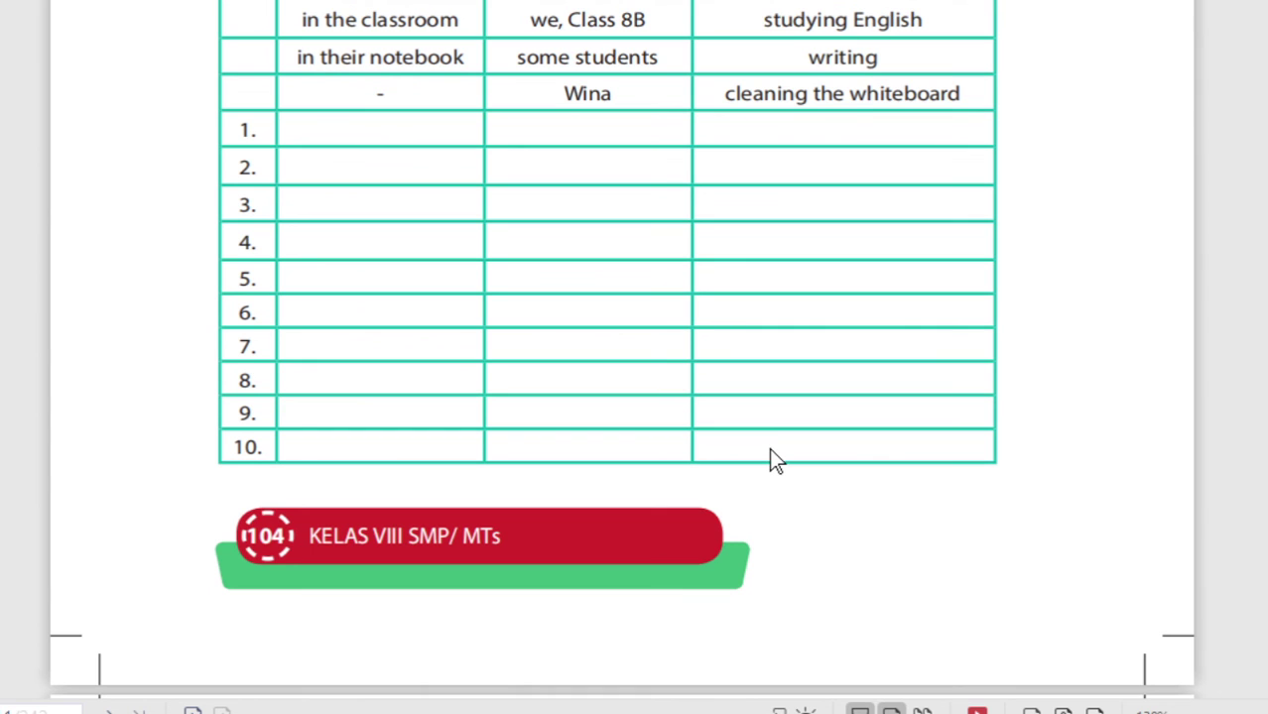
scroll(770, 448, "down", 3)
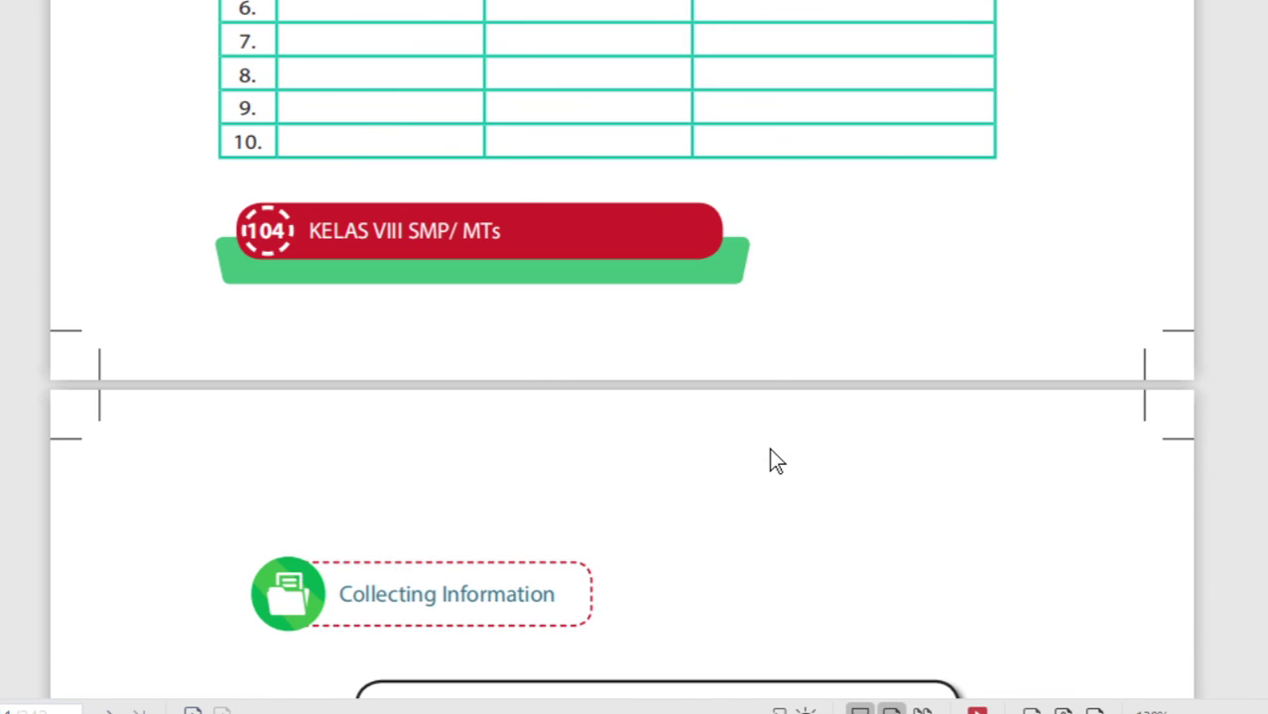
scroll(771, 451, "down", 15)
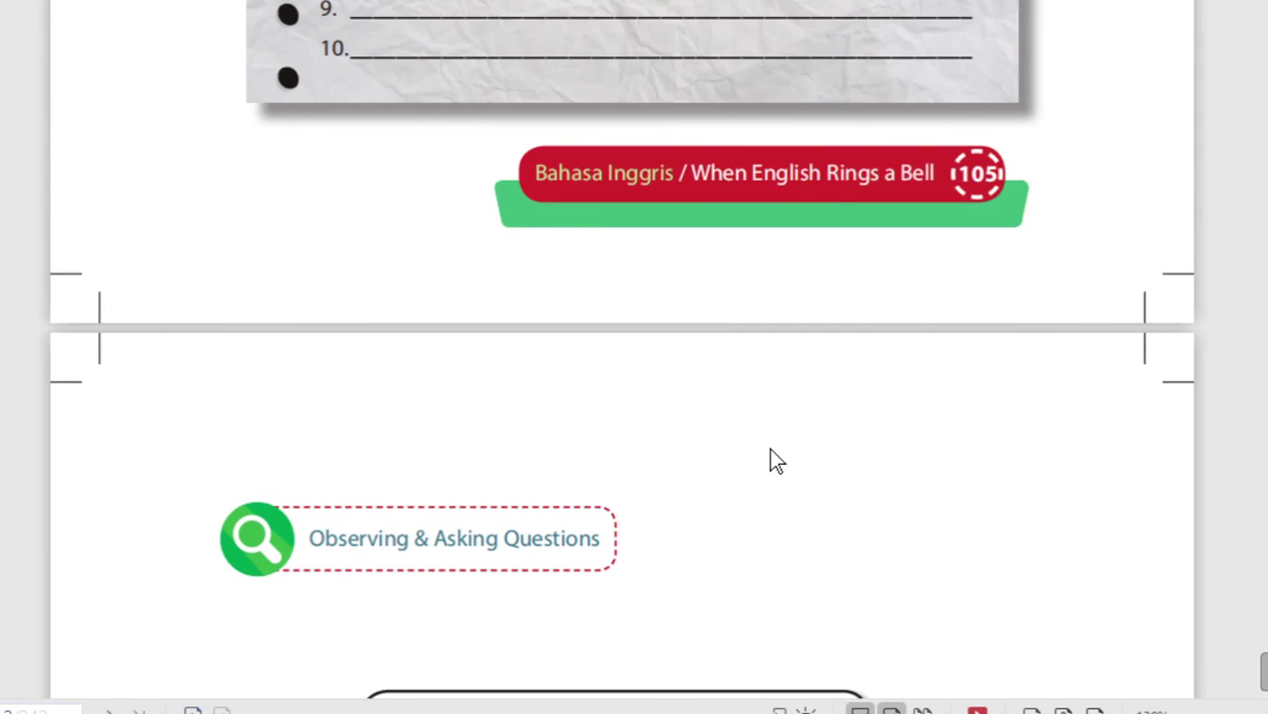
scroll(770, 448, "down", 5)
scroll(770, 448, "up", 5)
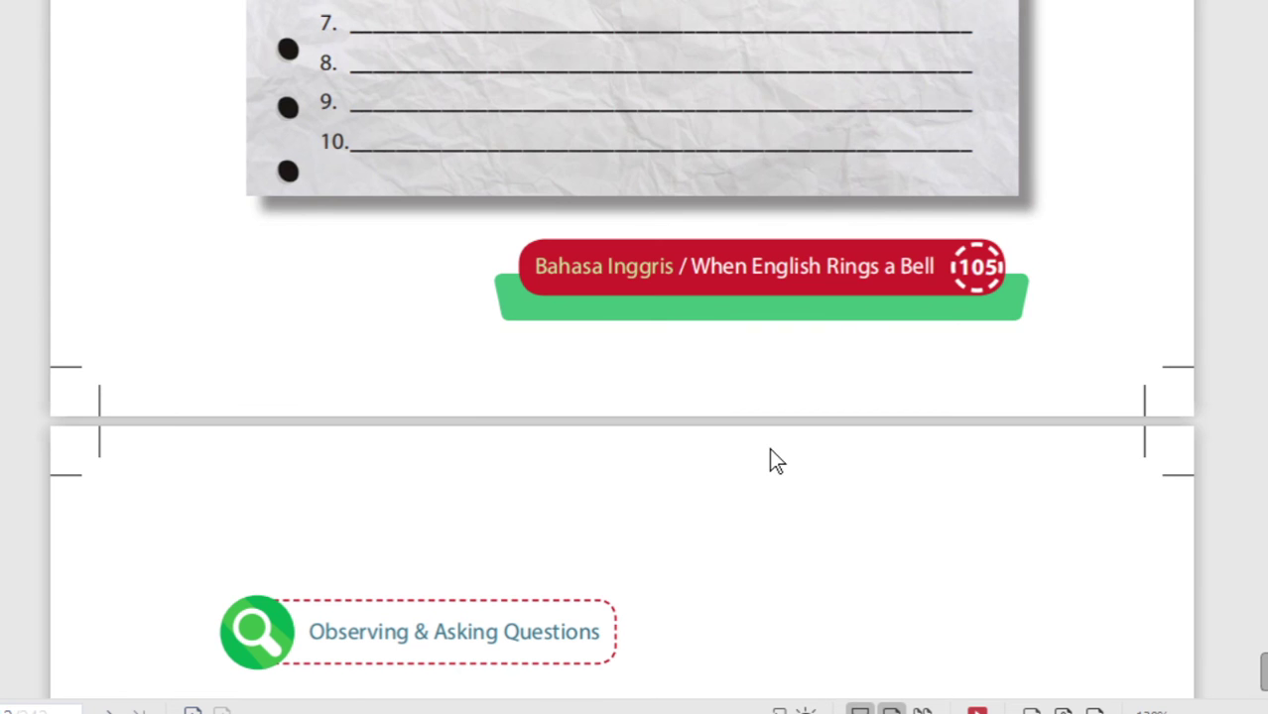
scroll(769, 448, "up", 5)
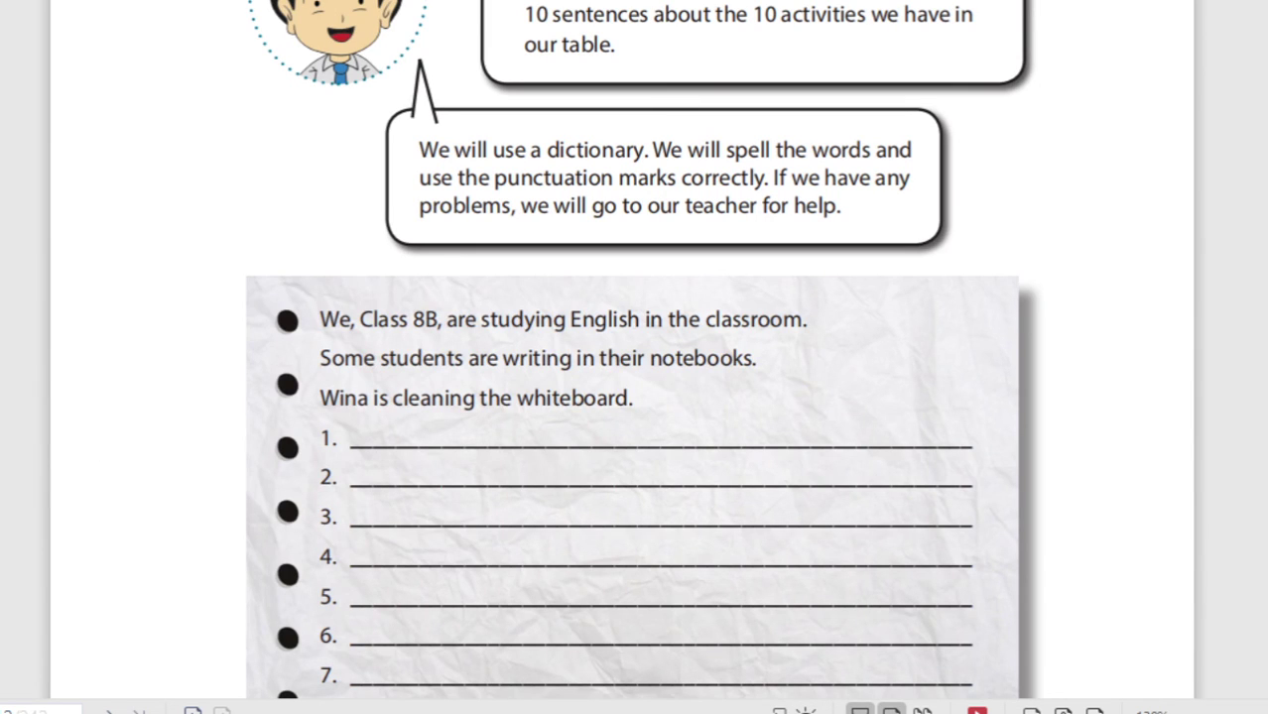
Step: In the Report Text practice questions, add an exclamation mark to the end of the title
key("alt+Tab")
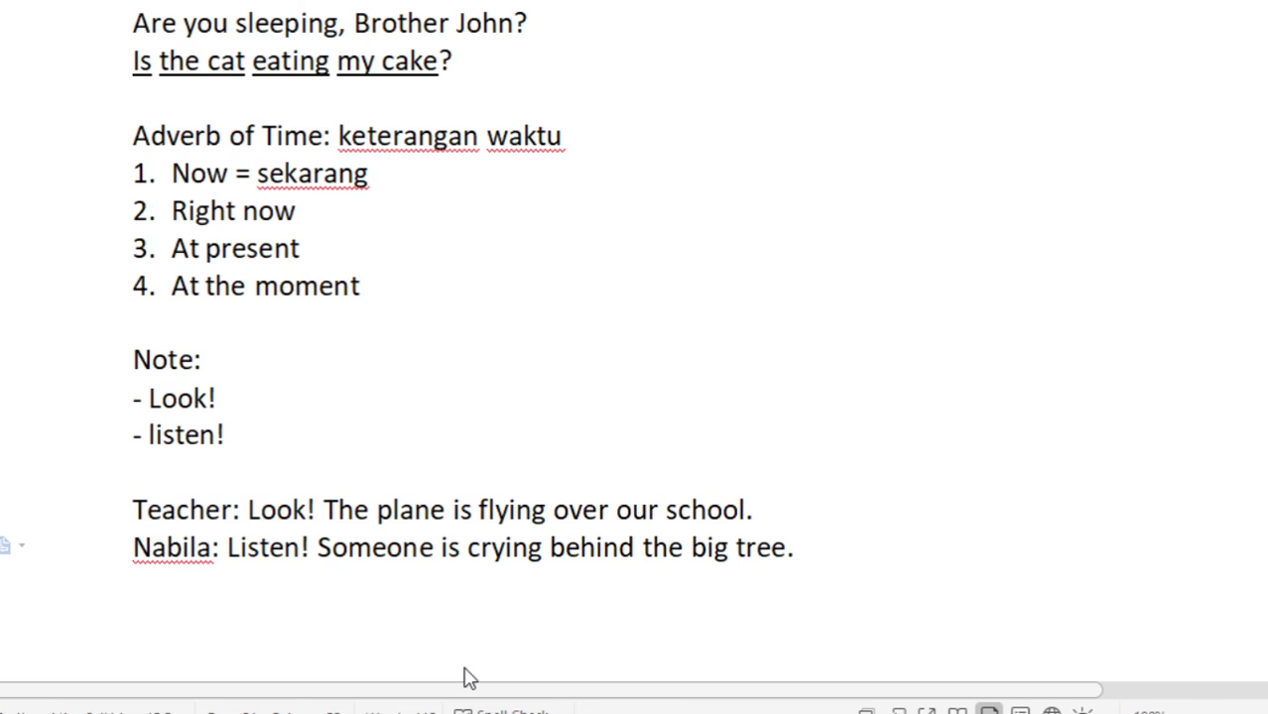
key("alt+Tab")
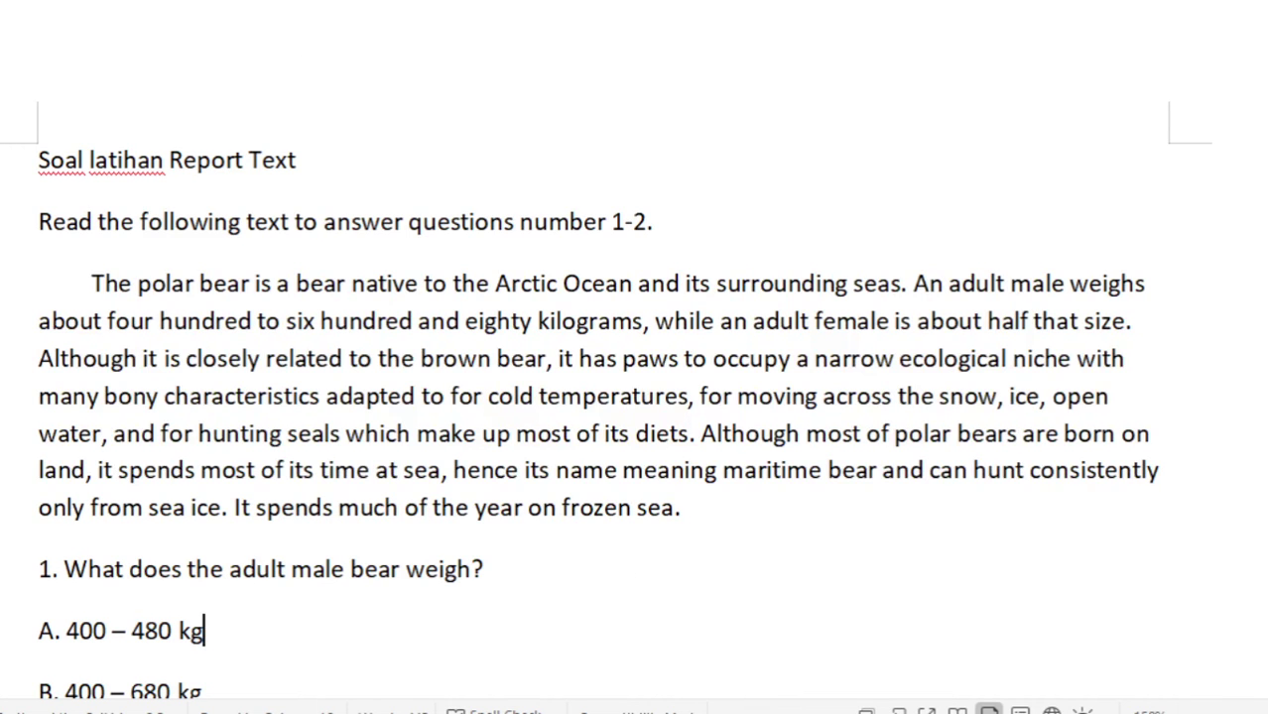
scroll(573, 433, "down", 1)
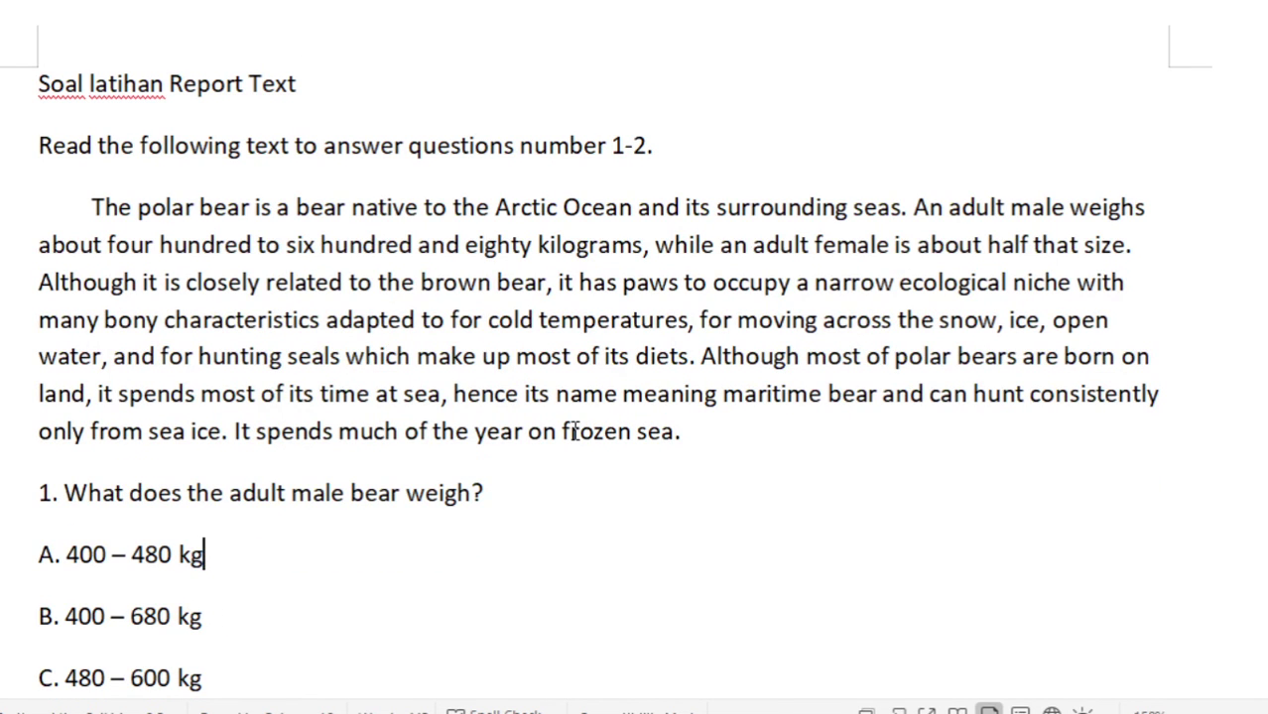
left_click(344, 92)
type("!")
Step: Restore the missing 'e' so question 4 option D reads 'elephant are very useful'
scroll(517, 578, "down", 2)
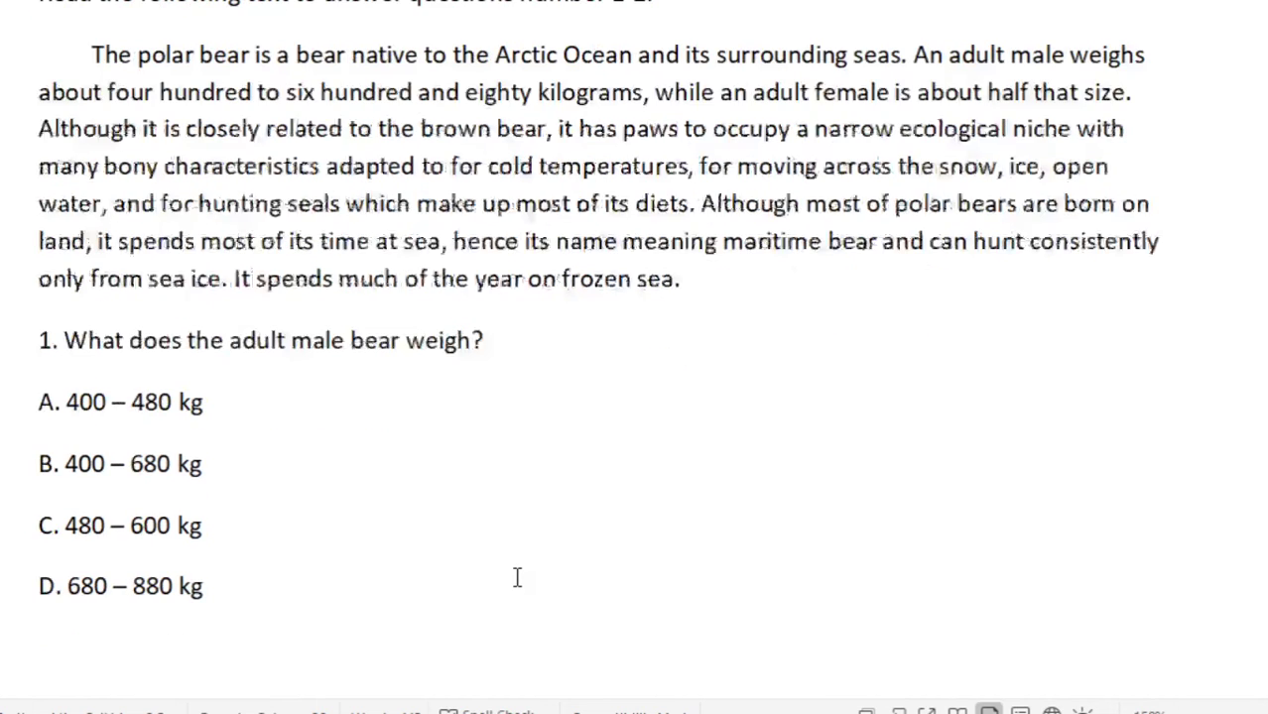
scroll(517, 578, "down", 2)
scroll(517, 578, "down", 1)
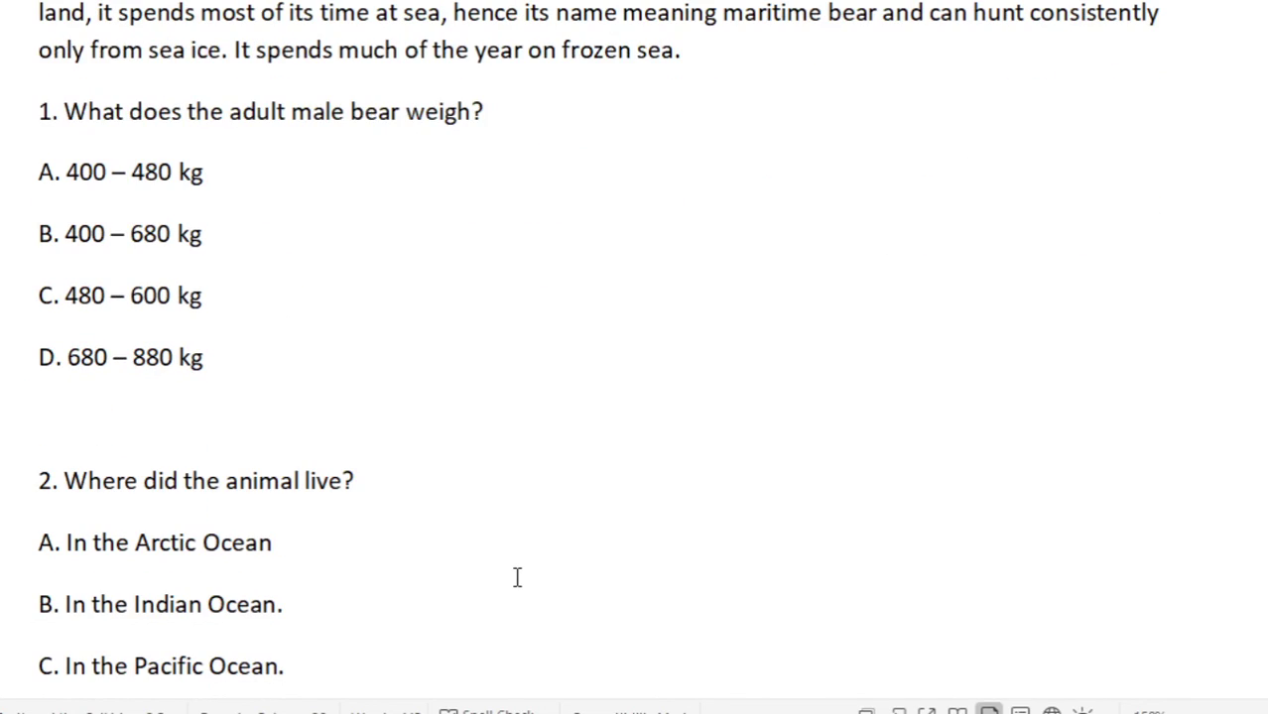
scroll(517, 577, "down", 5)
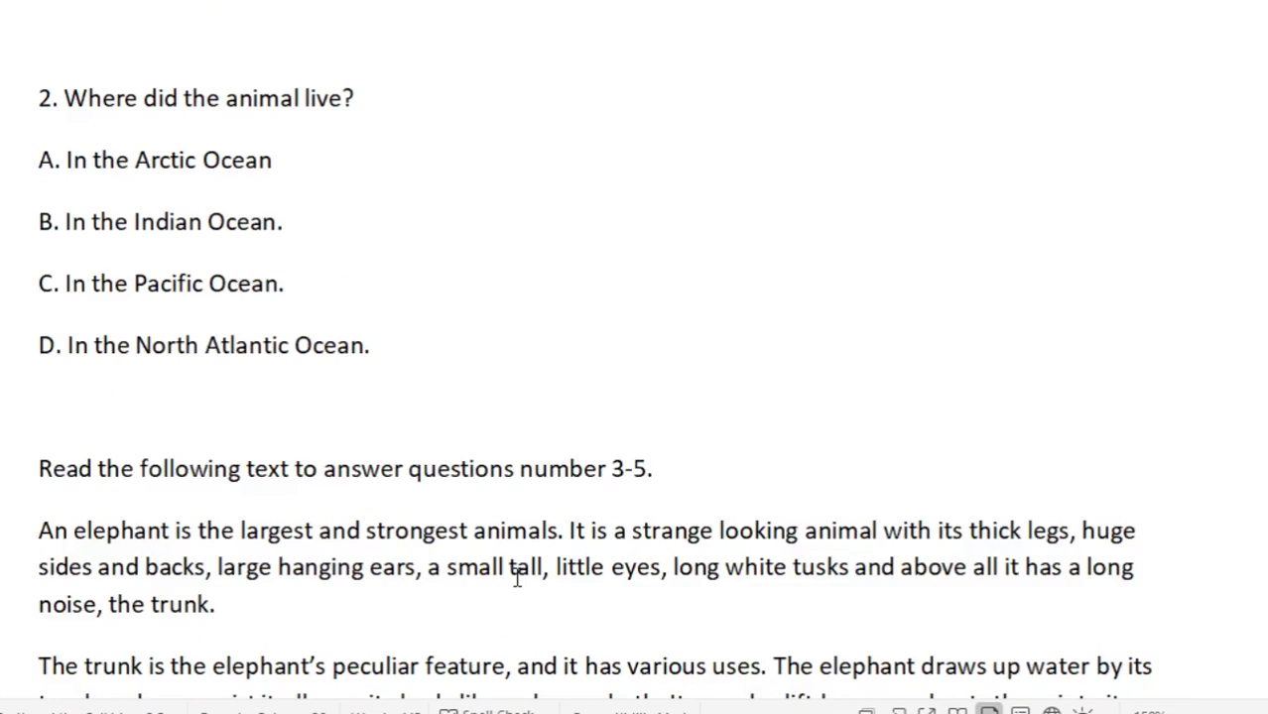
scroll(517, 577, "down", 10)
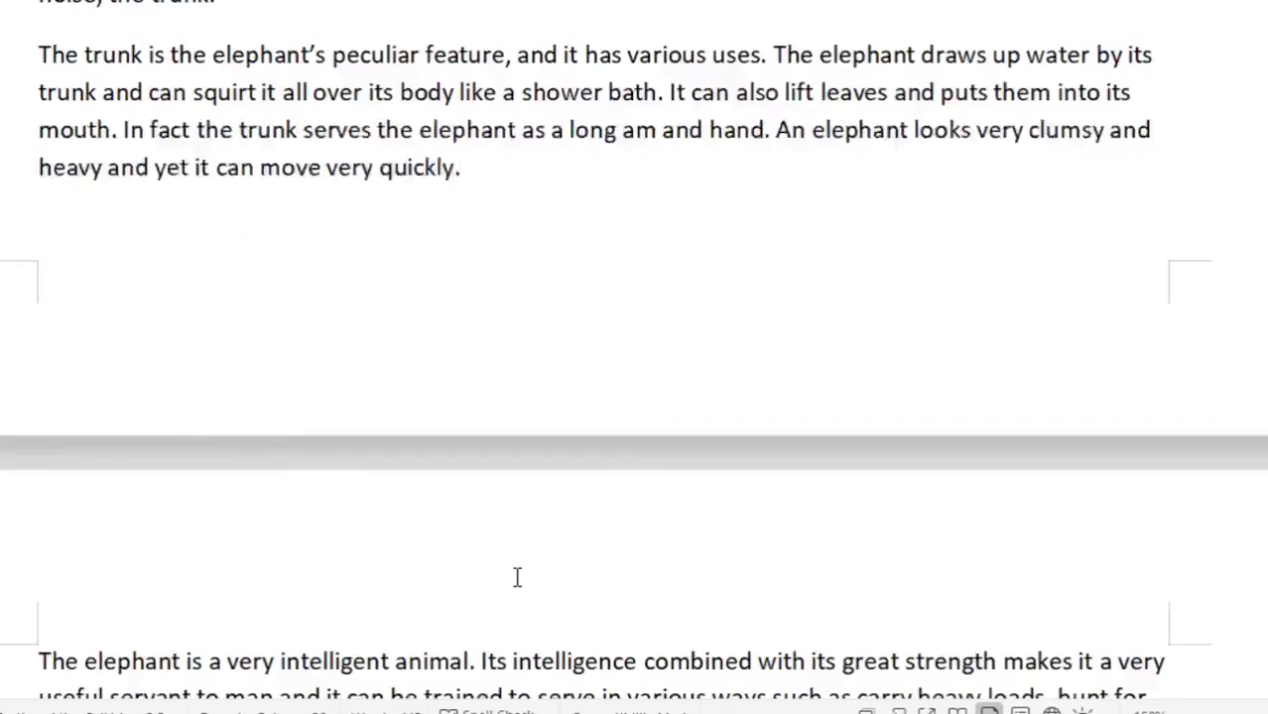
scroll(517, 577, "down", 5)
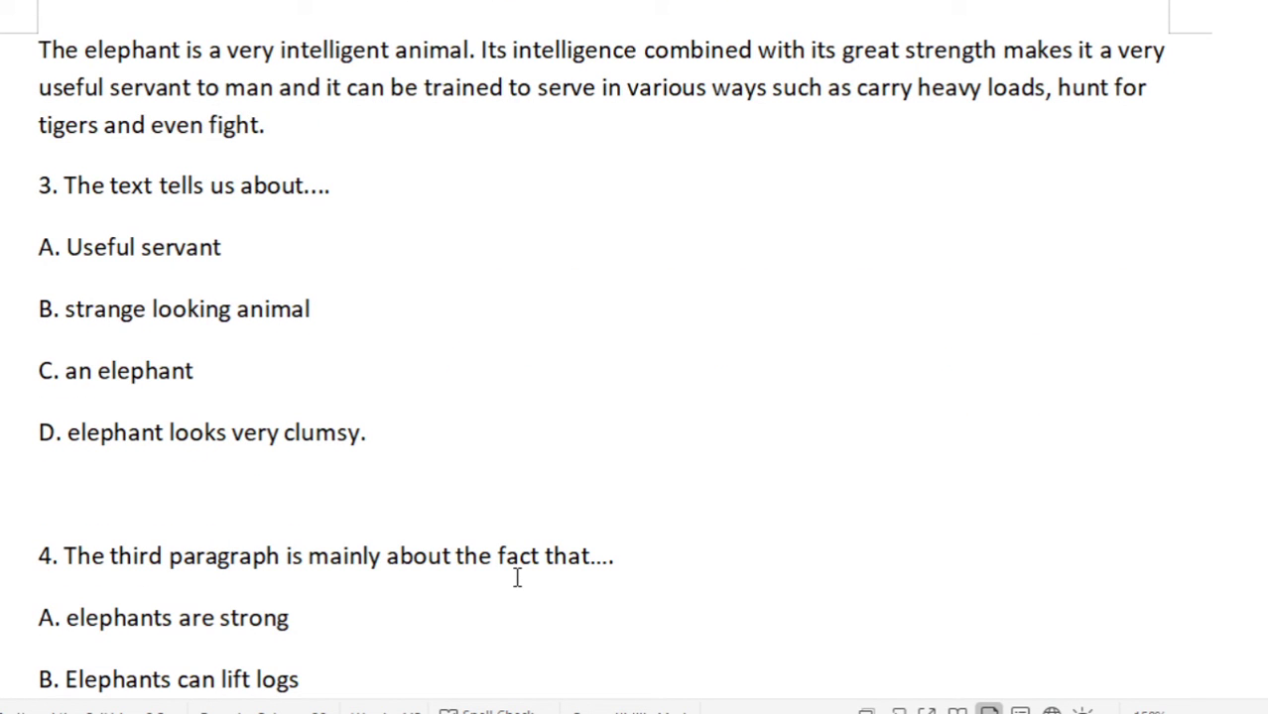
scroll(599, 567, "down", 4)
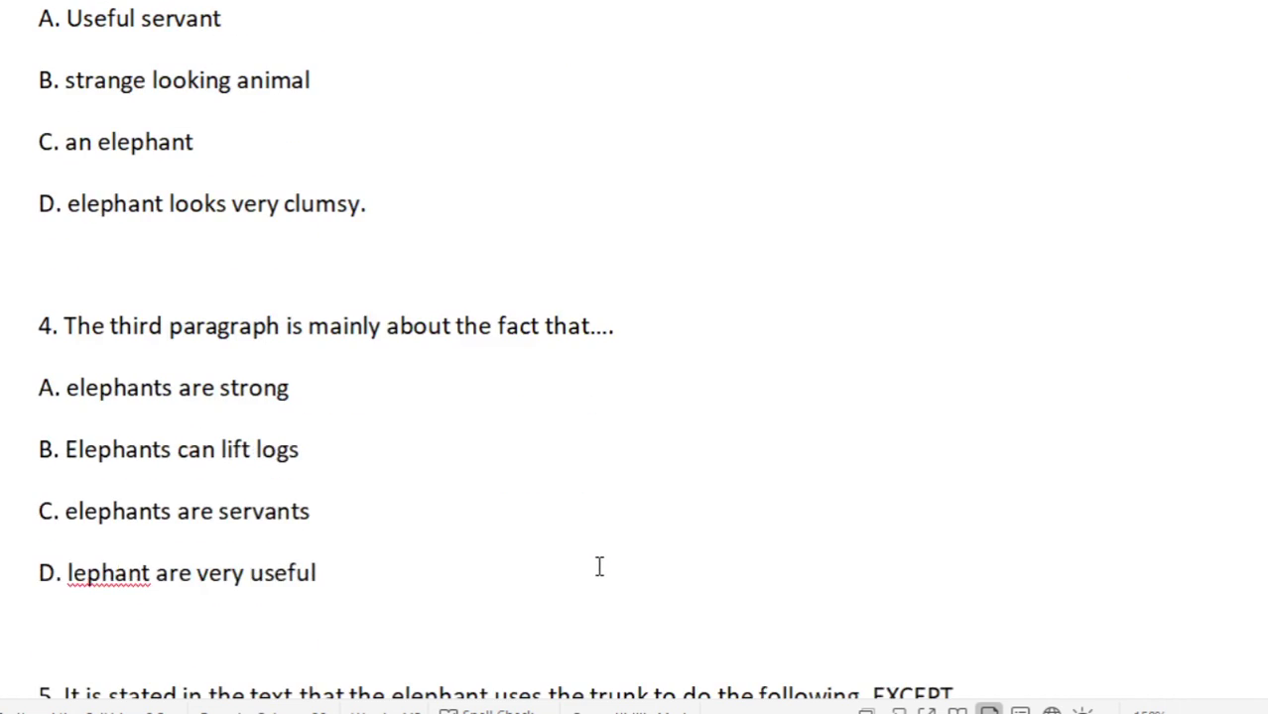
scroll(599, 566, "down", 4)
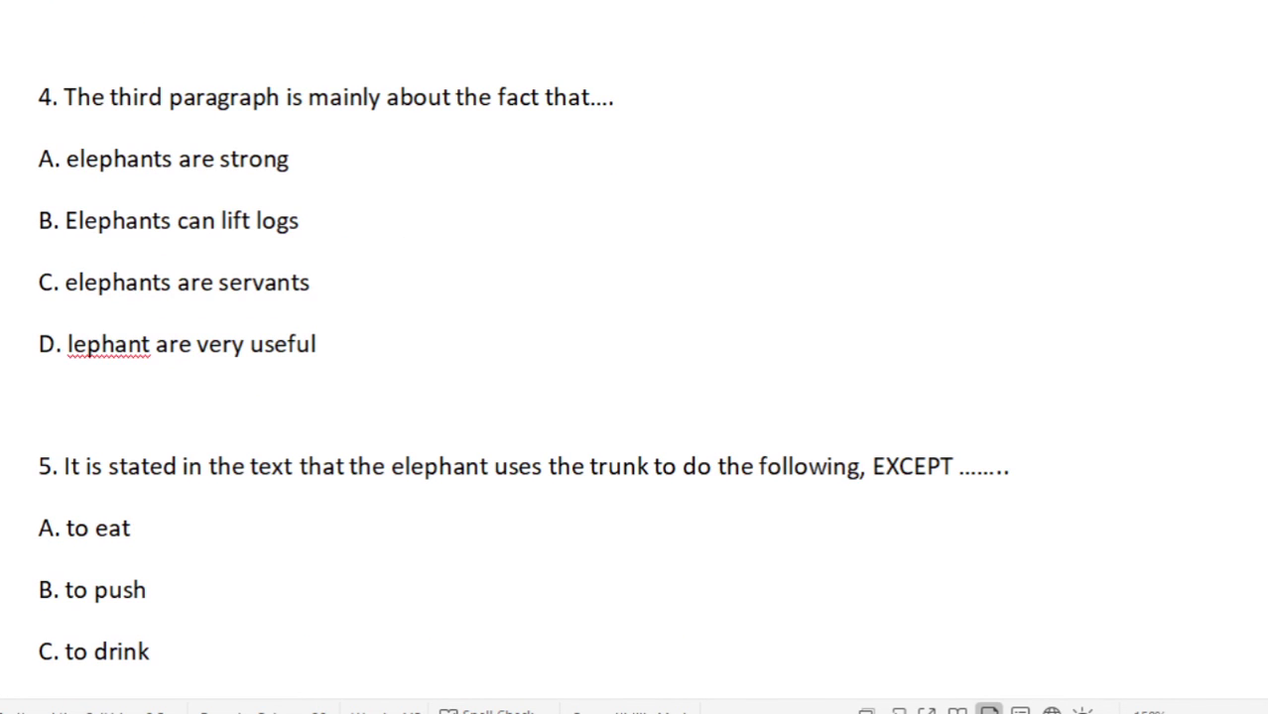
left_click(67, 345)
type("e")
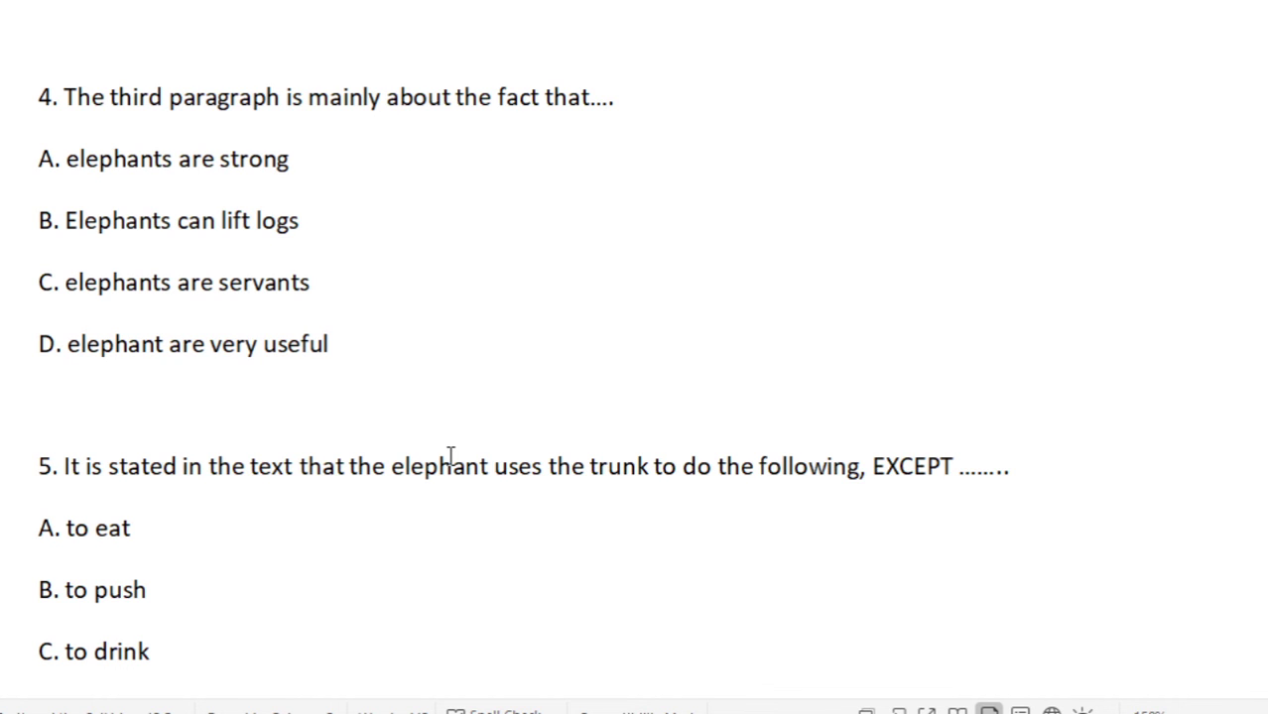
Step: Scroll back up to the top of the 'Soal latihan Report Text!' worksheet
scroll(521, 451, "down", 1)
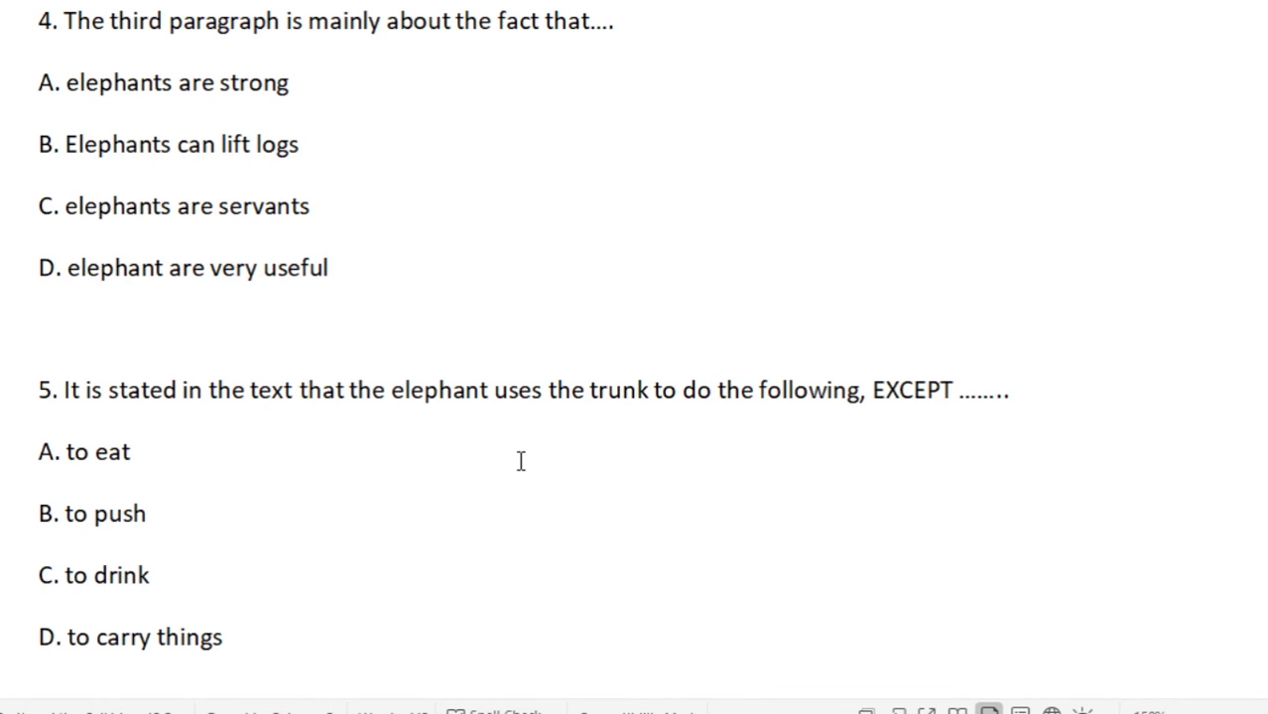
scroll(520, 462, "down", 8)
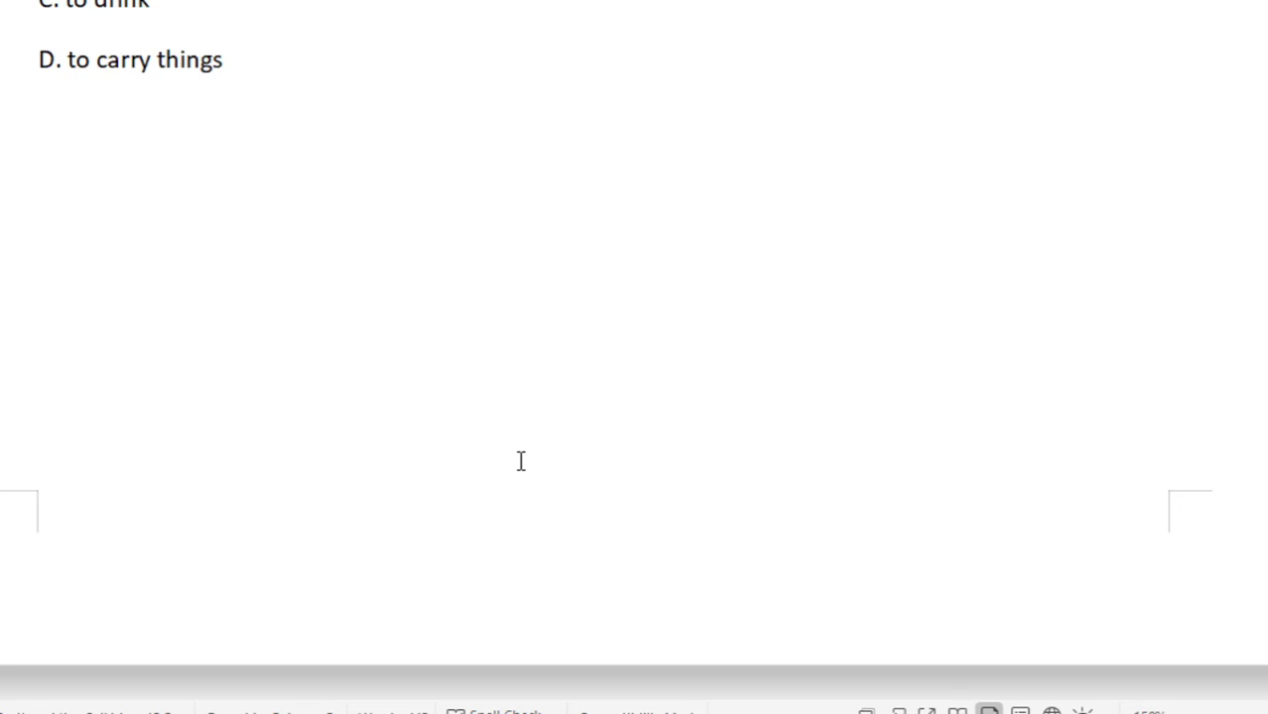
scroll(521, 461, "up", 13)
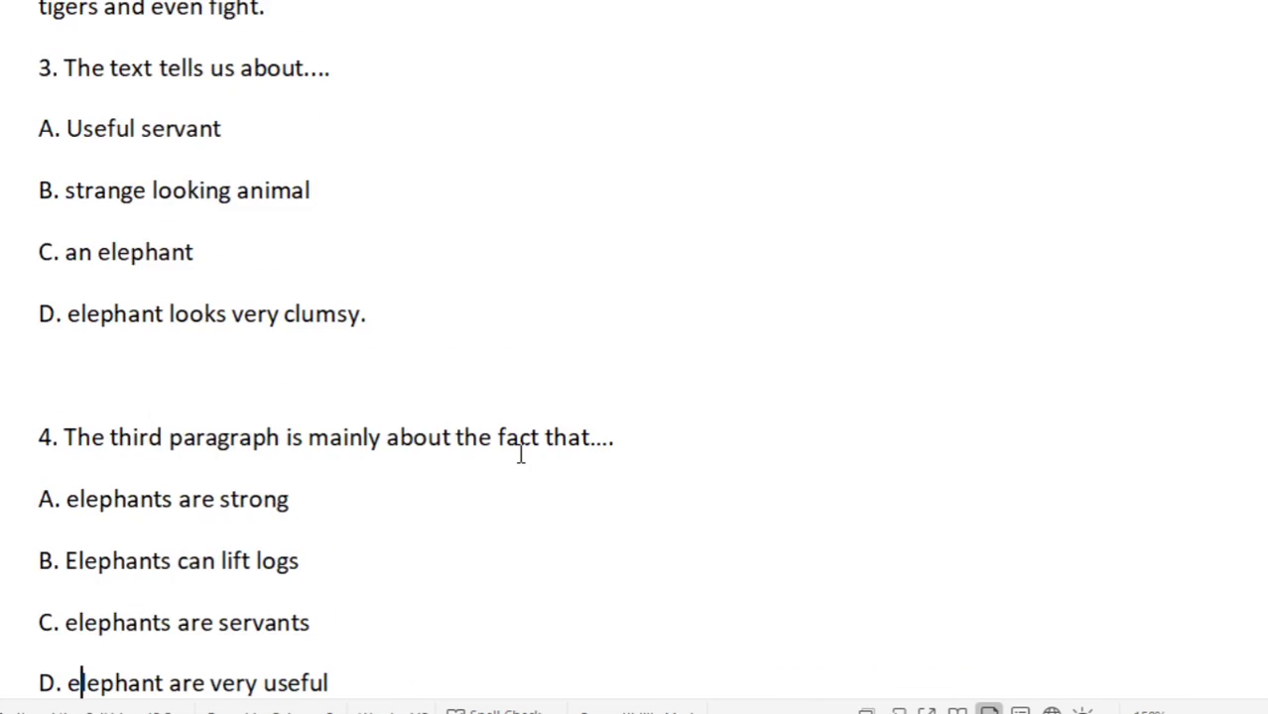
scroll(521, 454, "up", 13)
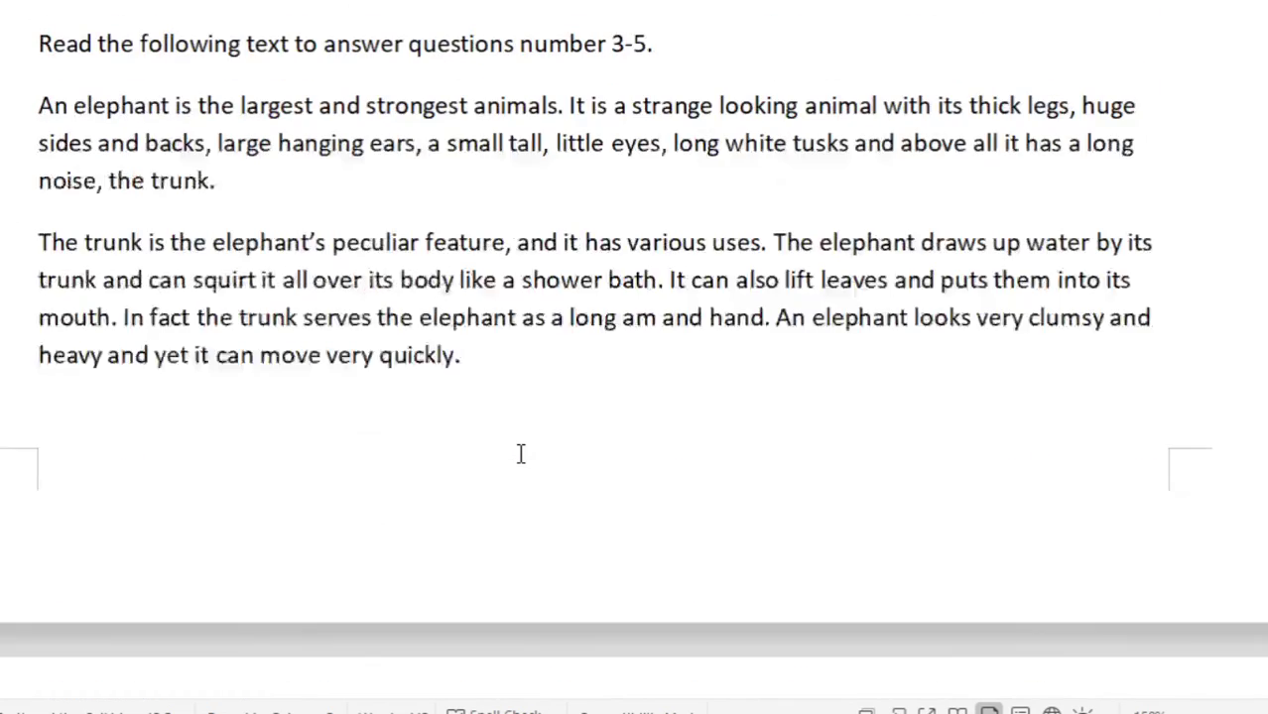
scroll(520, 454, "up", 12)
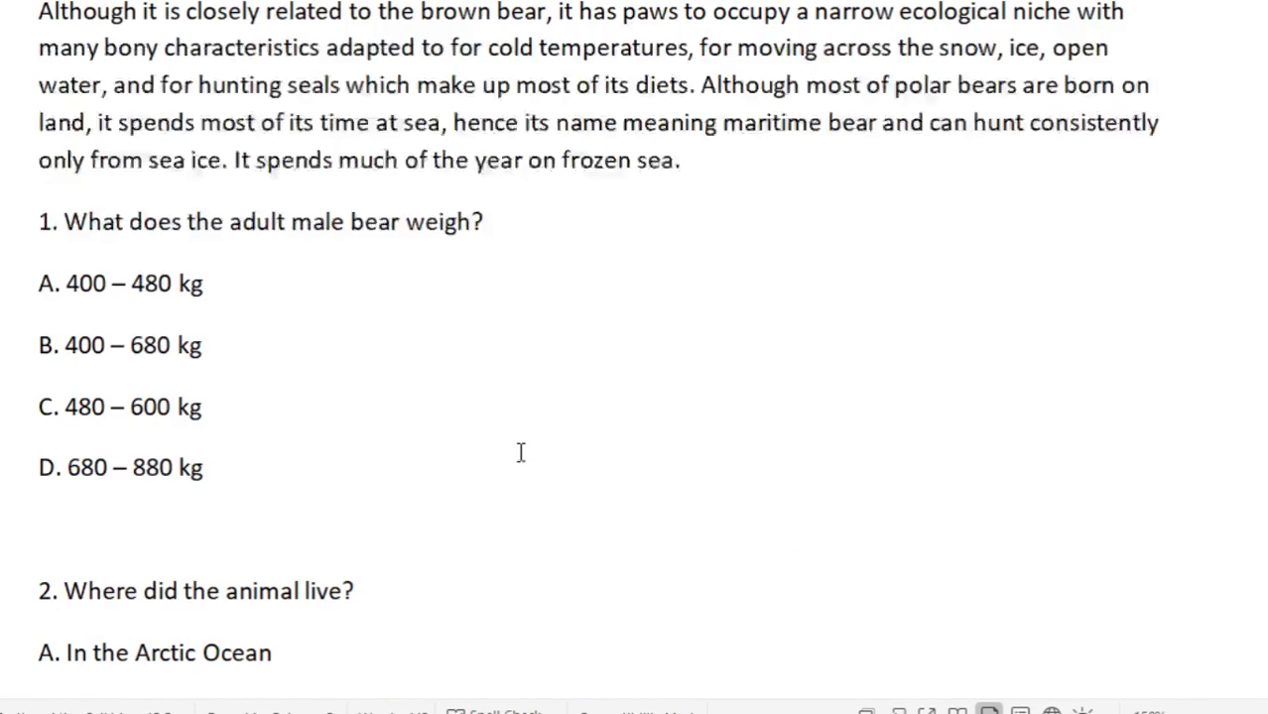
scroll(521, 452, "up", 3)
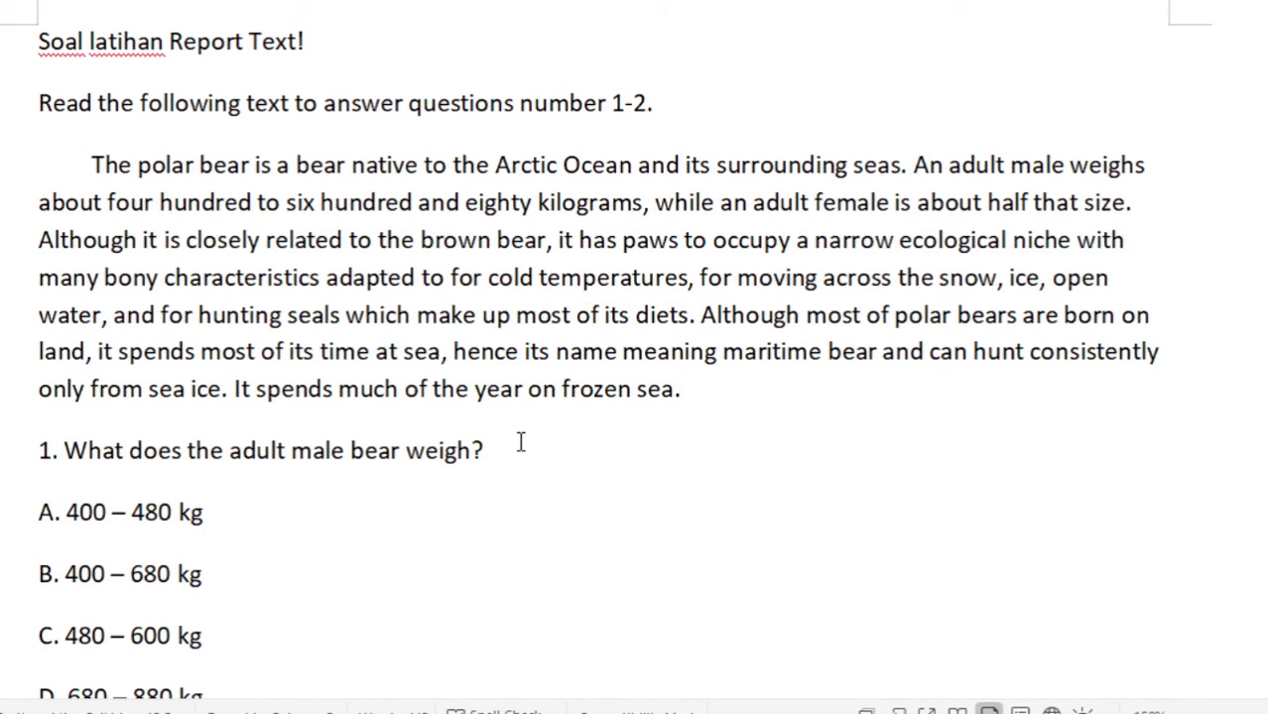
scroll(521, 444, "up", 2)
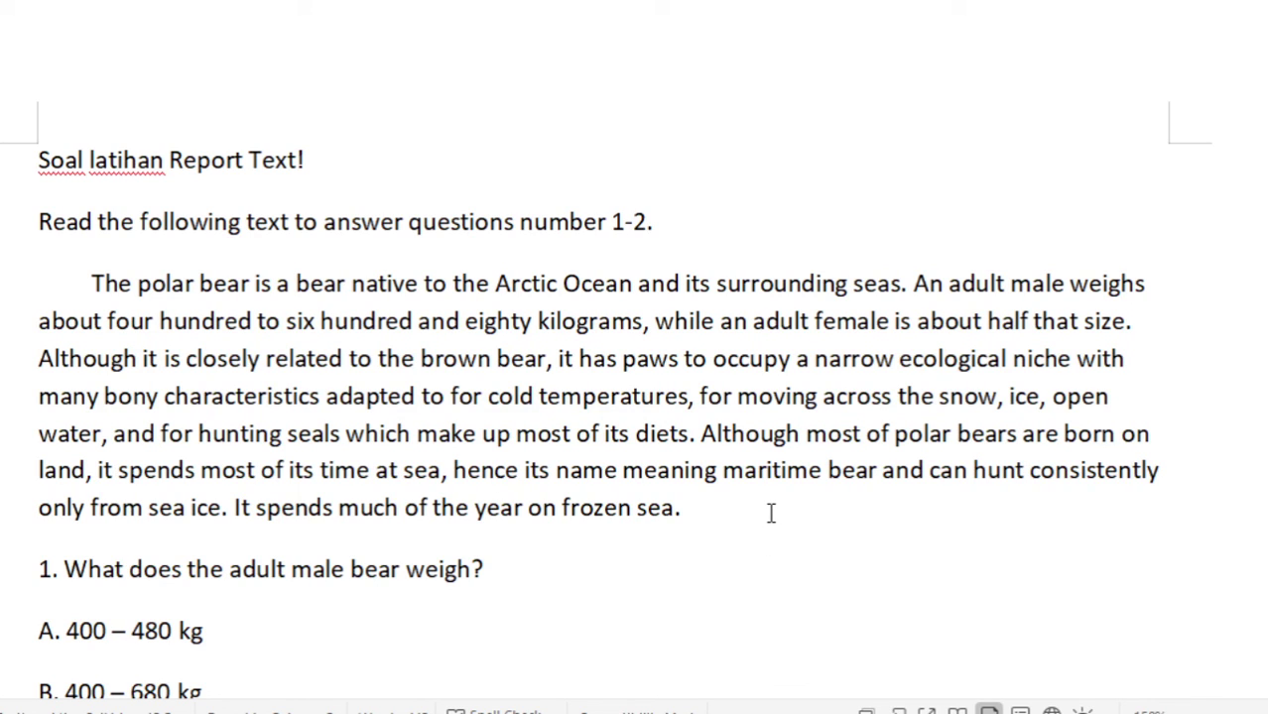
left_click(170, 164)
scroll(675, 426, "down", 2)
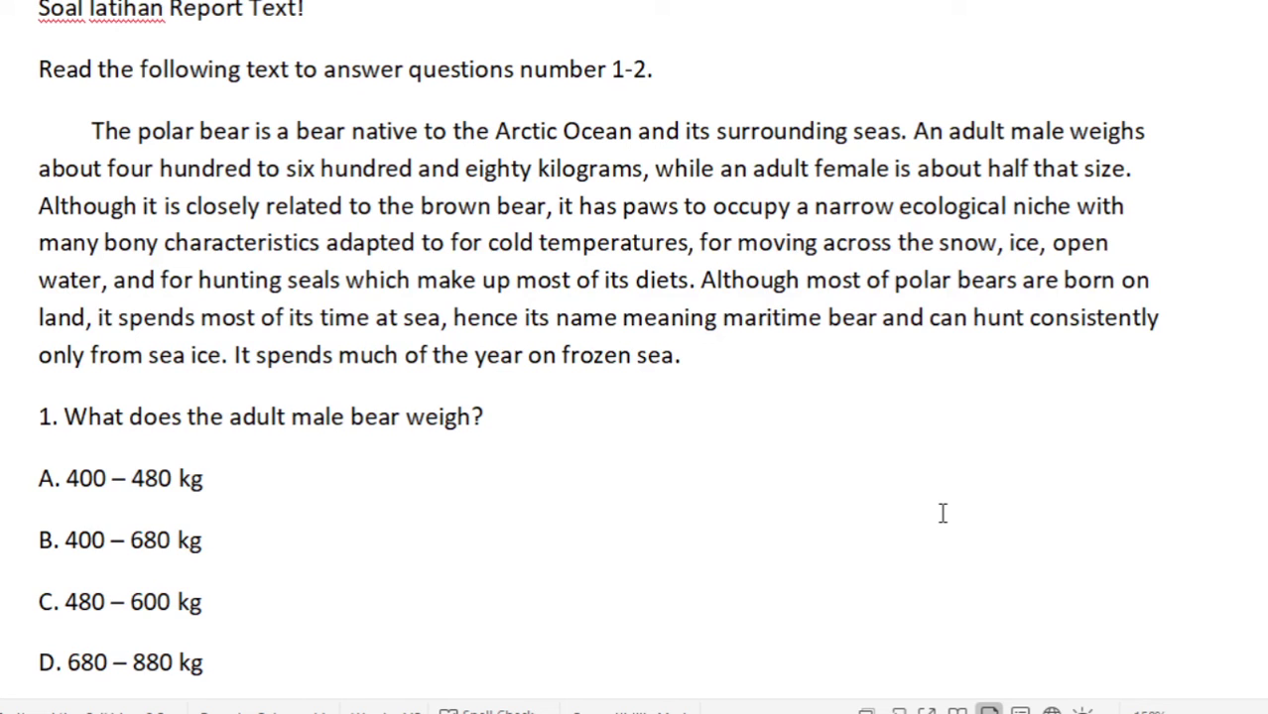
scroll(149, 179, "up", 2)
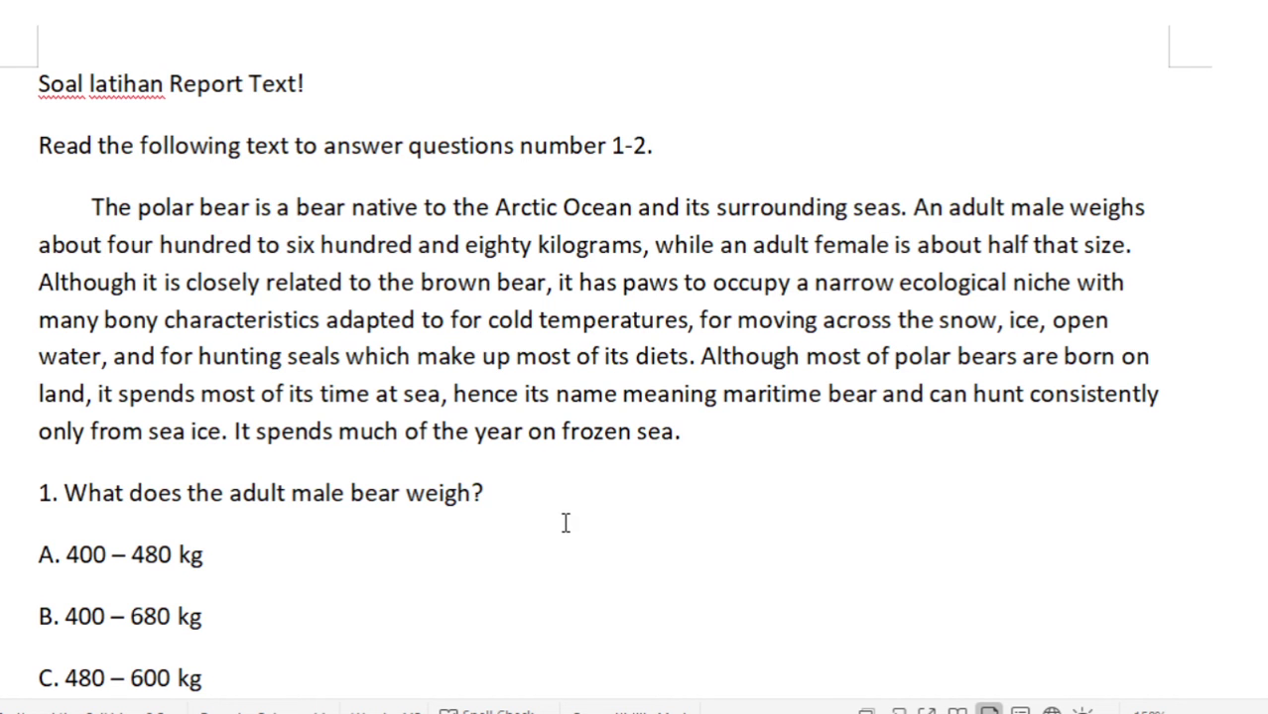
scroll(567, 520, "down", 5)
scroll(566, 526, "down", 7)
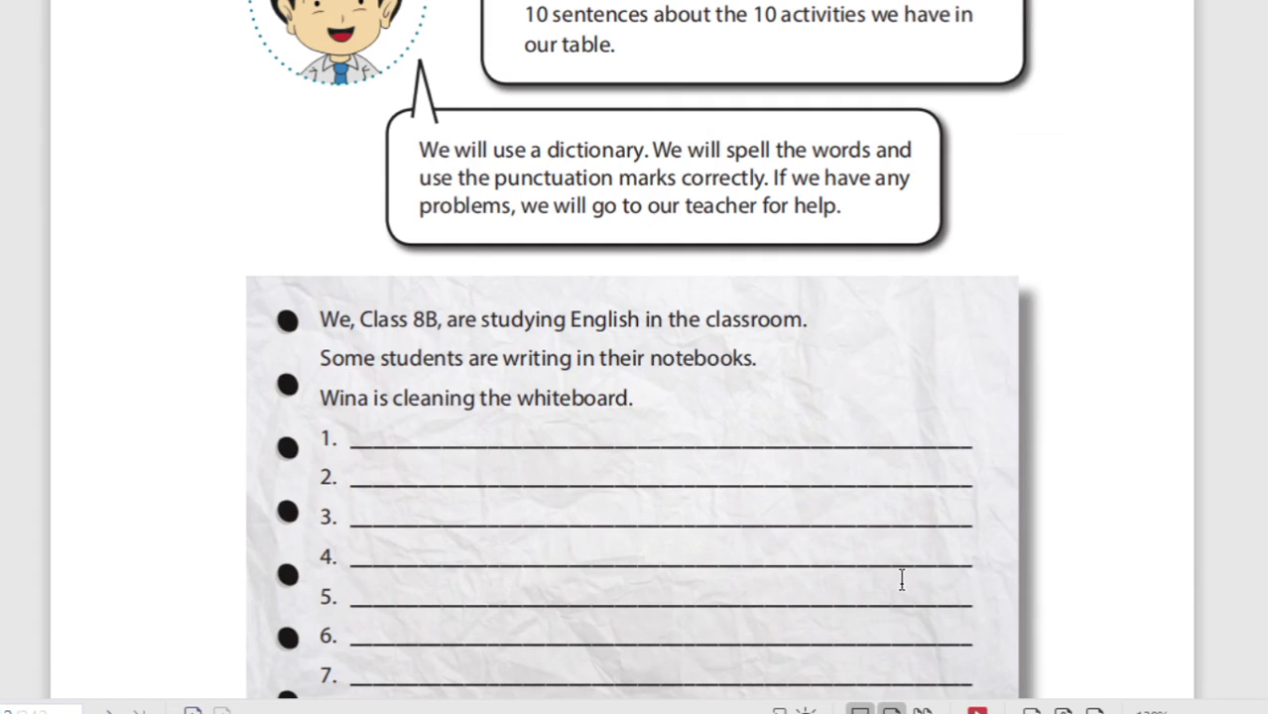
Step: Scroll the textbook PDF to Chapter VIII's Observing & Asking Questions speech bubbles
scroll(900, 555, "up", 10)
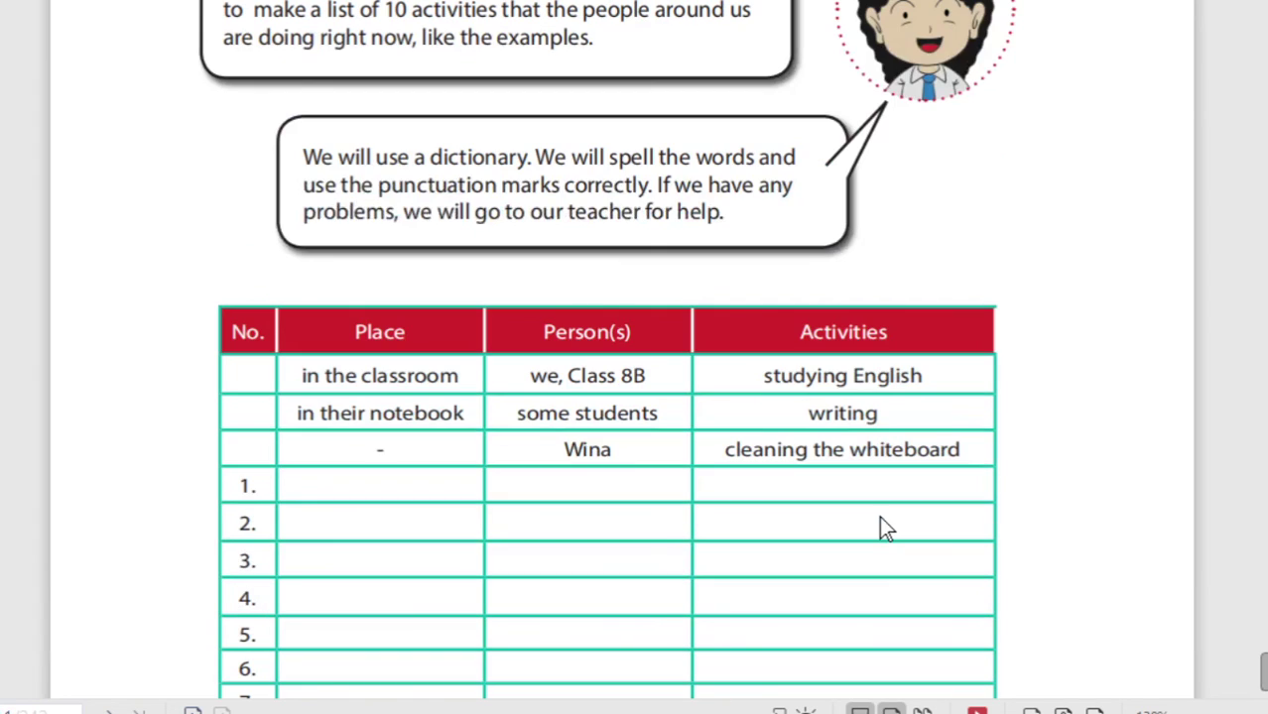
scroll(879, 516, "up", 10)
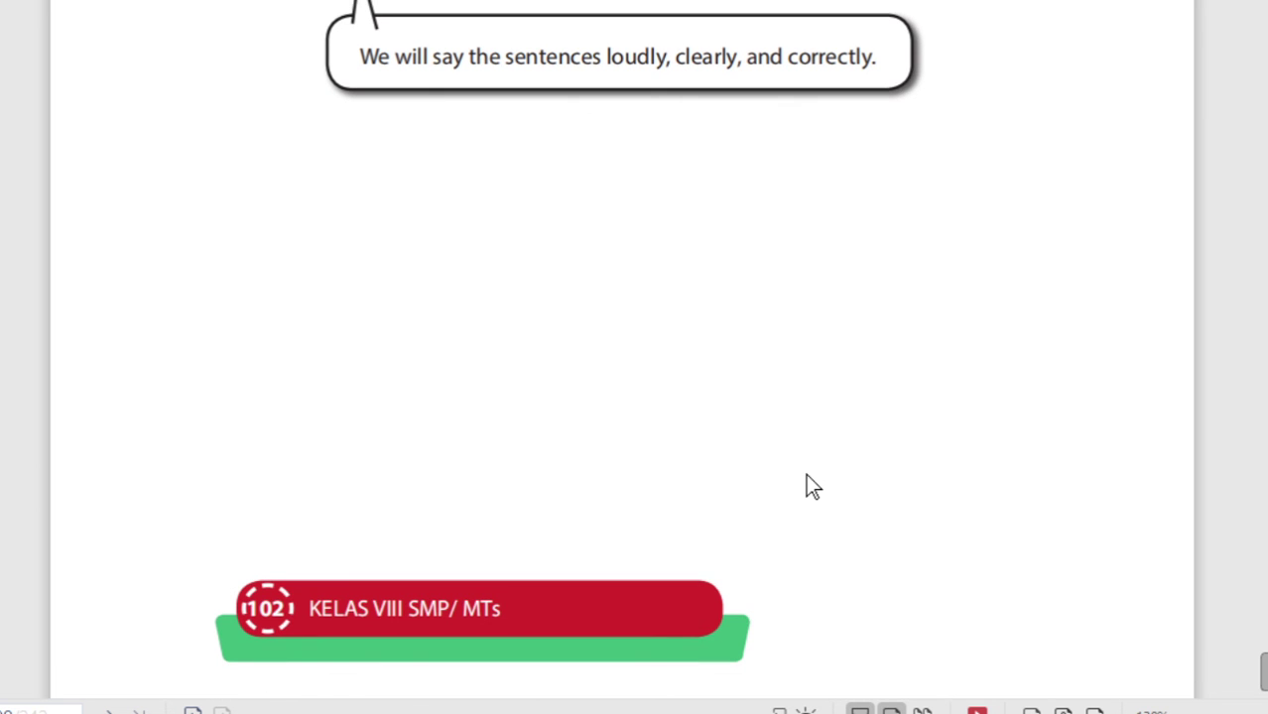
scroll(804, 486, "down", 5)
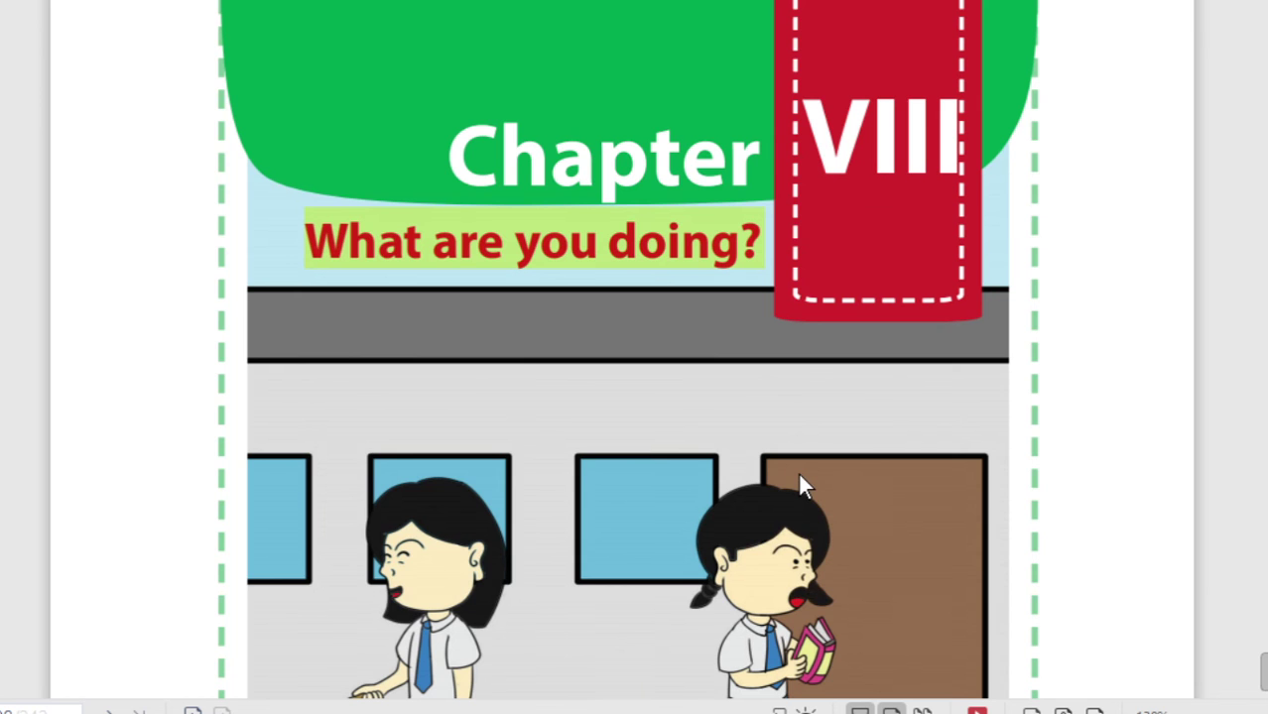
scroll(799, 475, "down", 5)
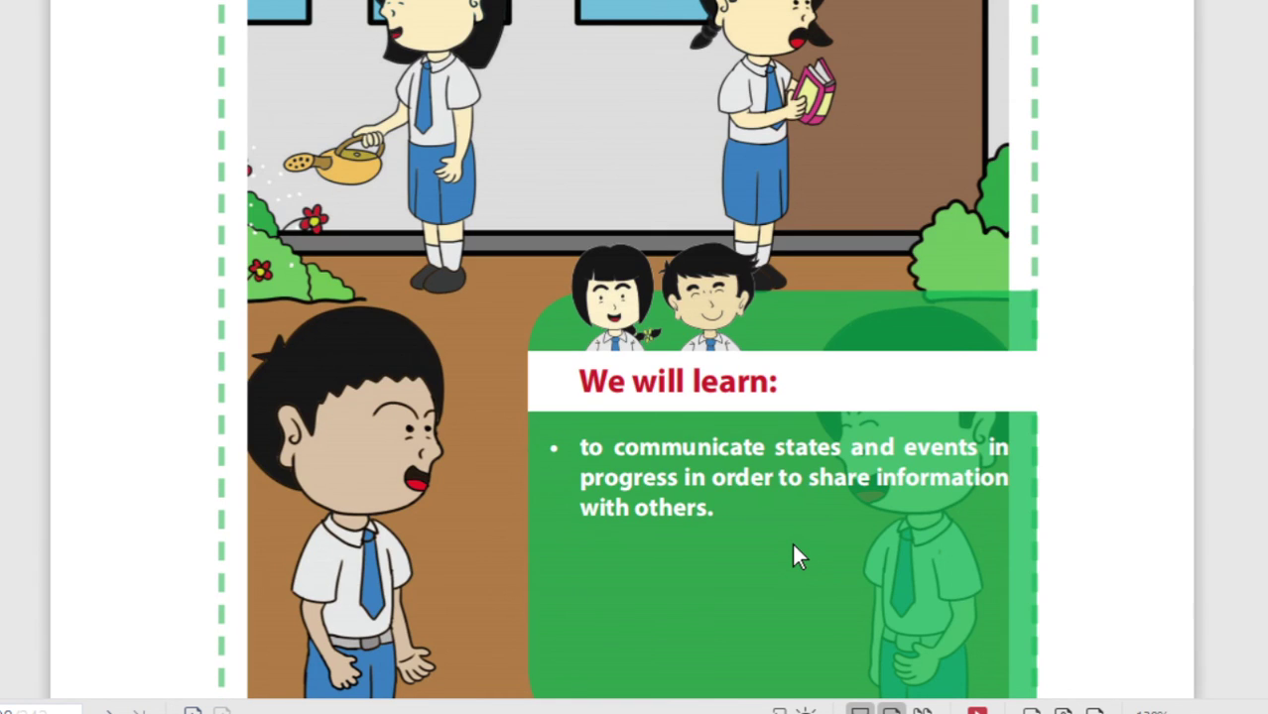
scroll(792, 545, "down", 4)
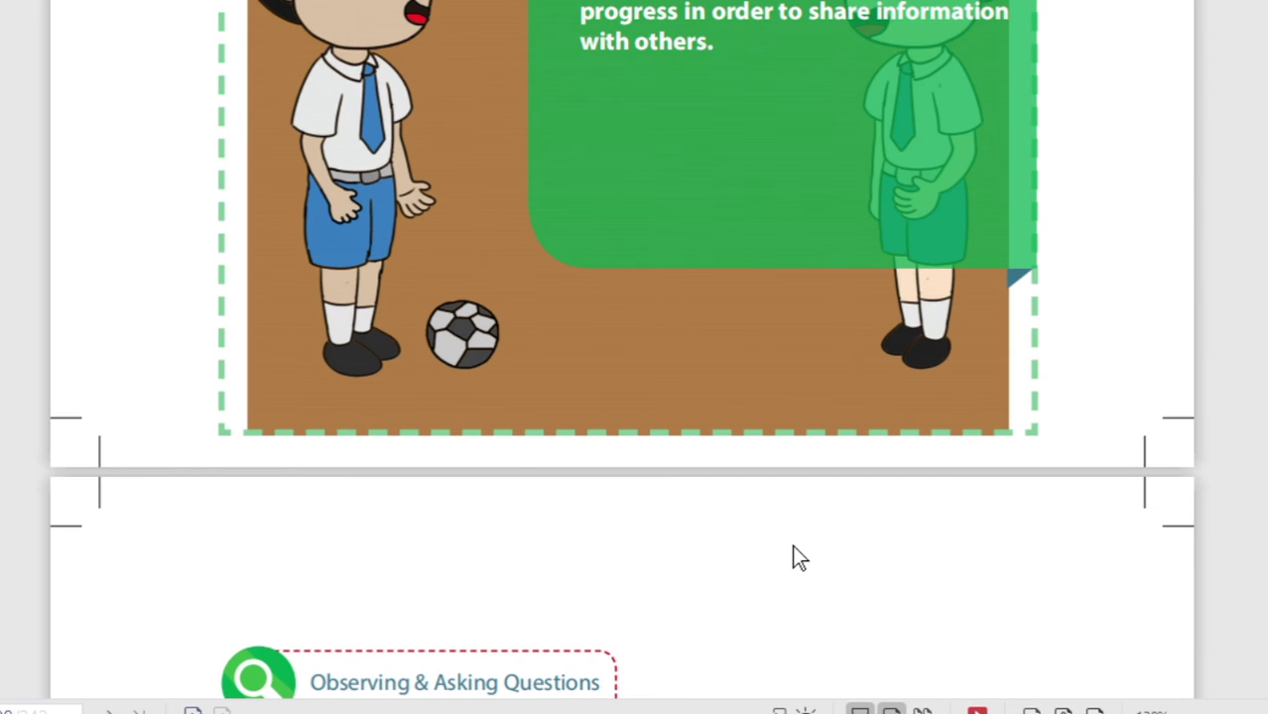
scroll(792, 545, "down", 6)
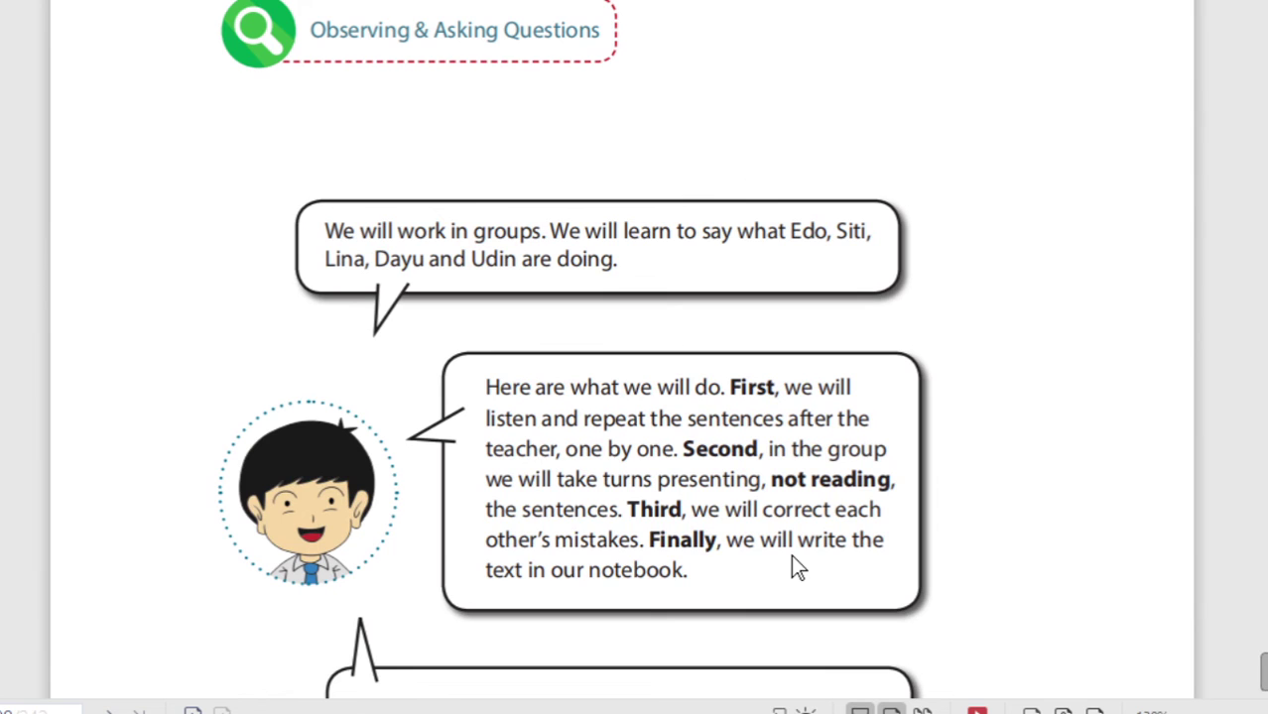
scroll(785, 554, "down", 1)
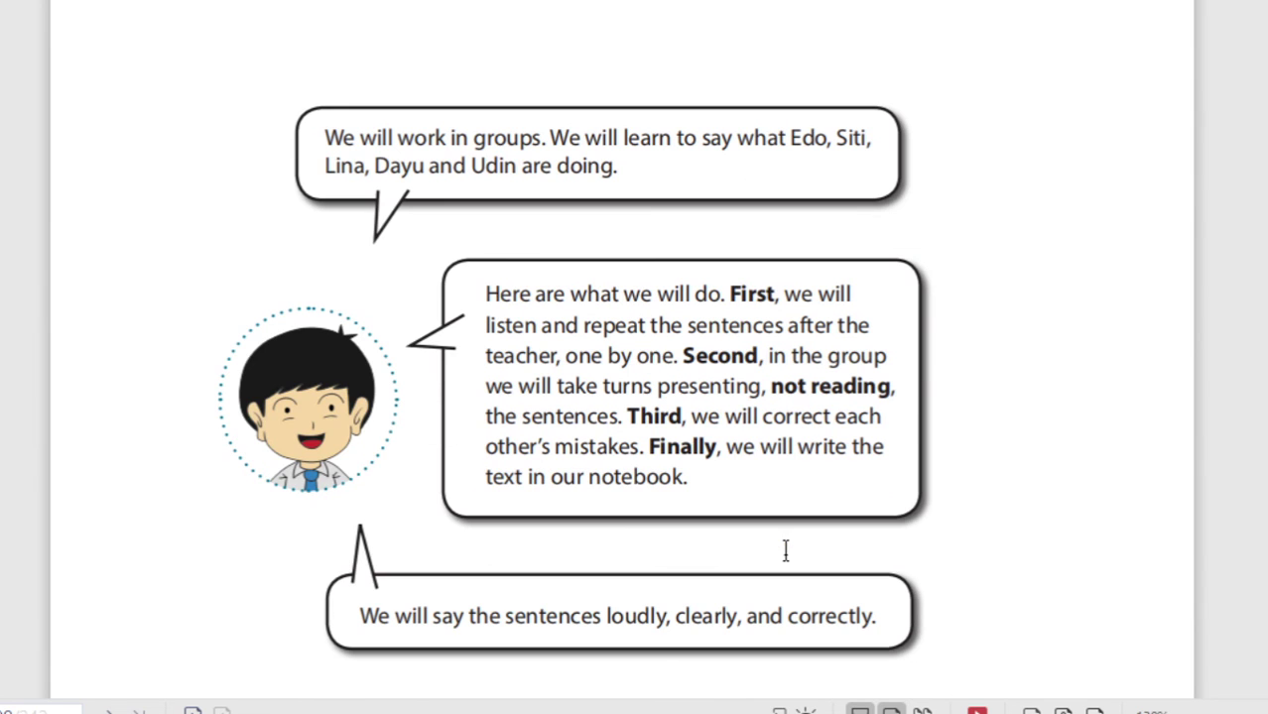
scroll(785, 550, "down", 2)
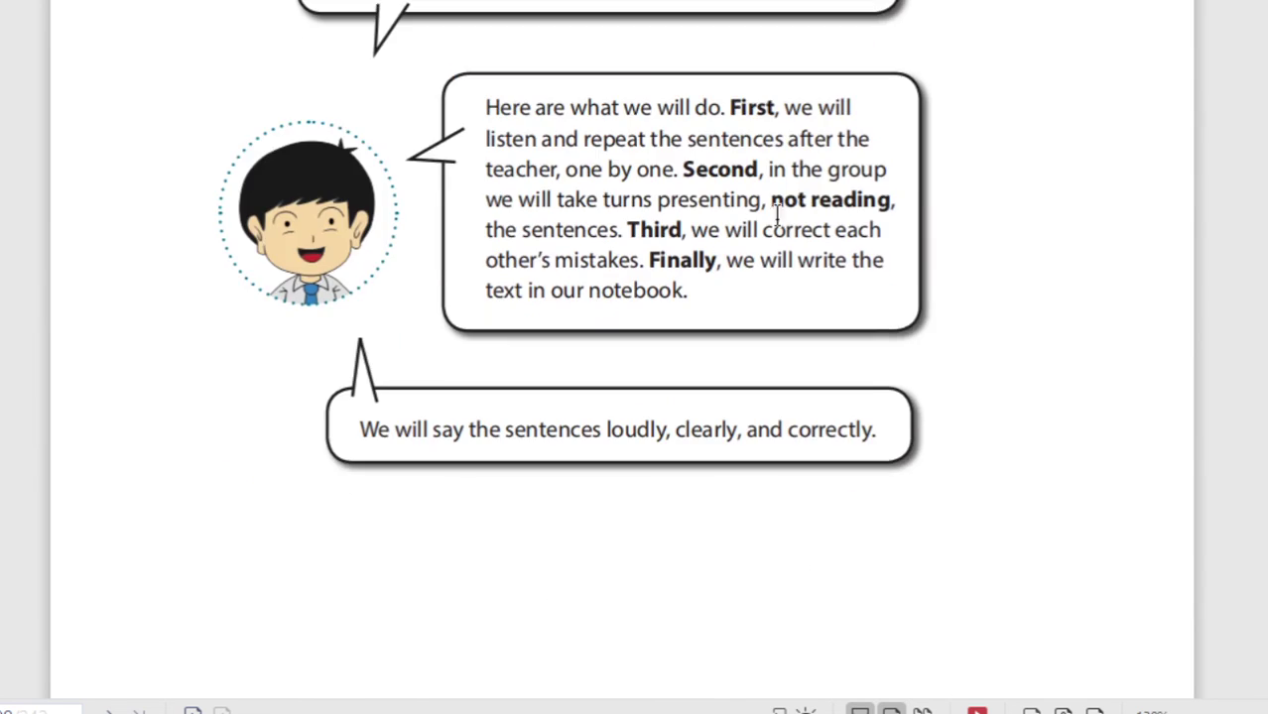